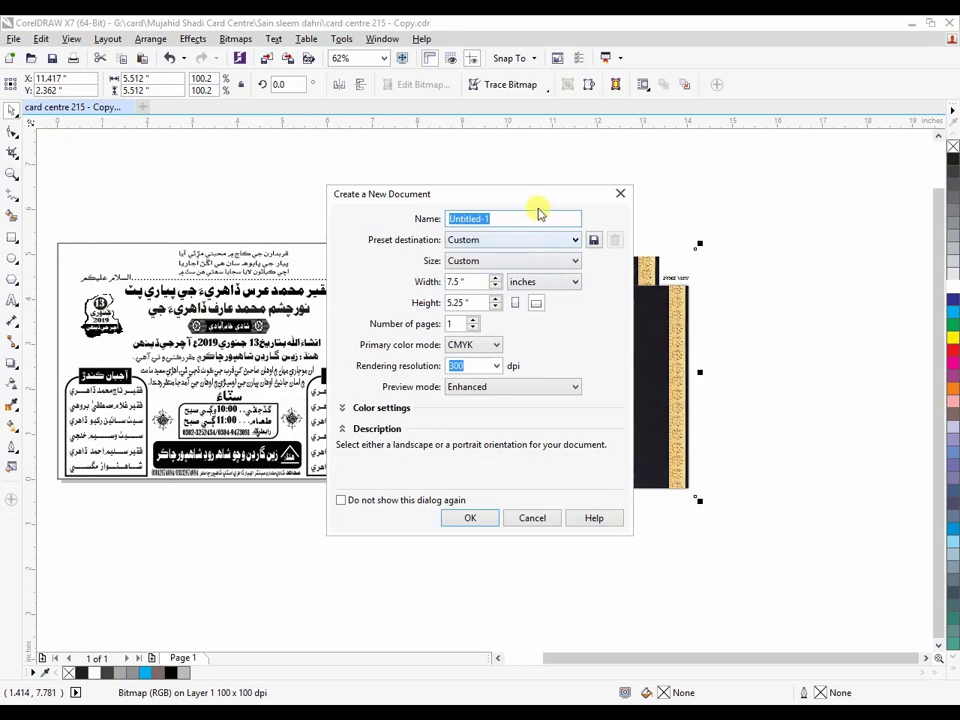
Step: Create a new document named 217, 7.5 inches wide and 5.25 inches high, in CMYK color mode at 300 dpi
{"action": "type", "text": "217"}
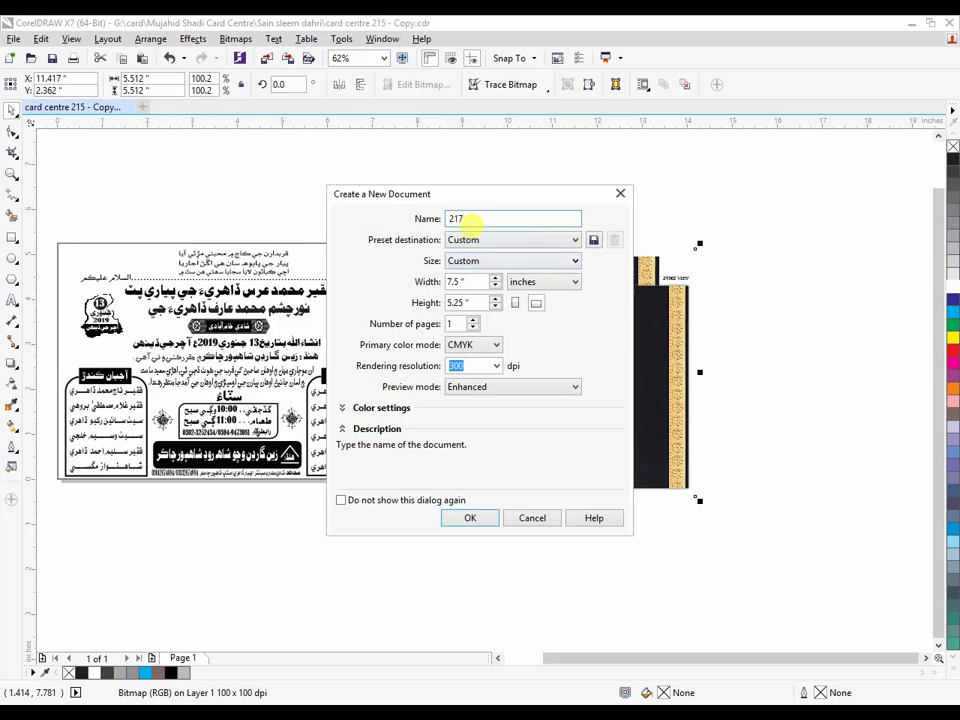
{"action": "left_click", "coordinate": [452, 282]}
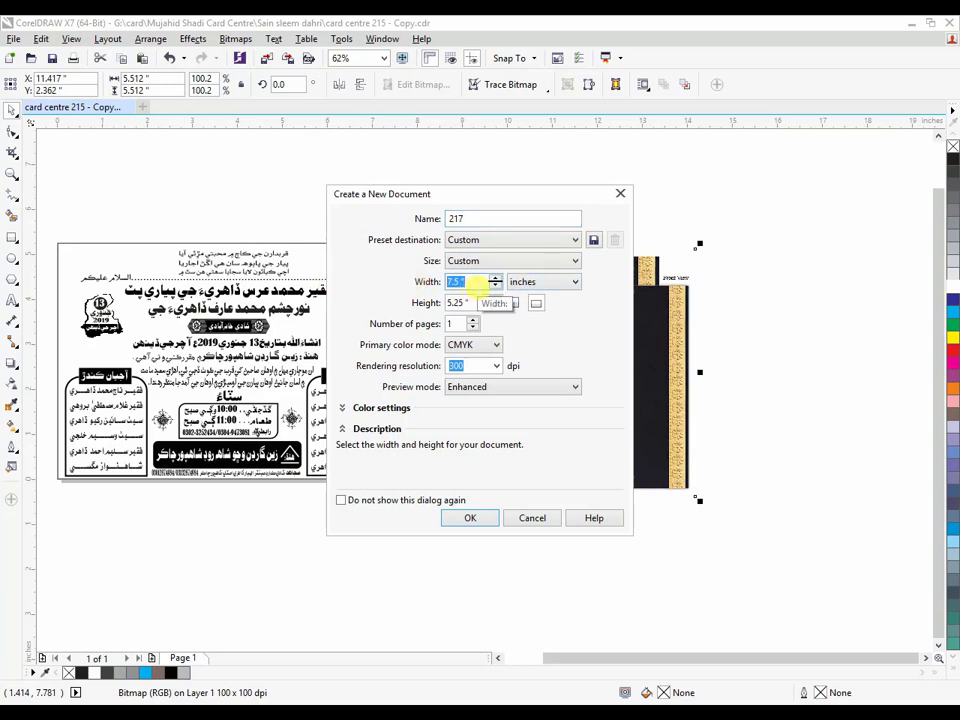
{"action": "left_click", "coordinate": [470, 303]}
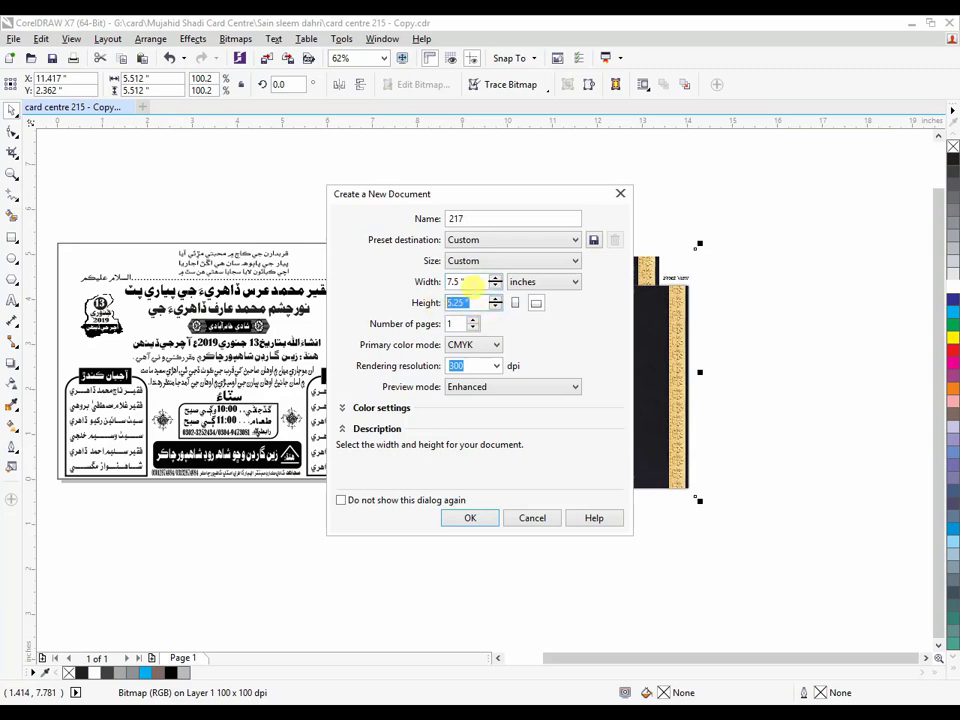
{"action": "left_click", "coordinate": [474, 283]}
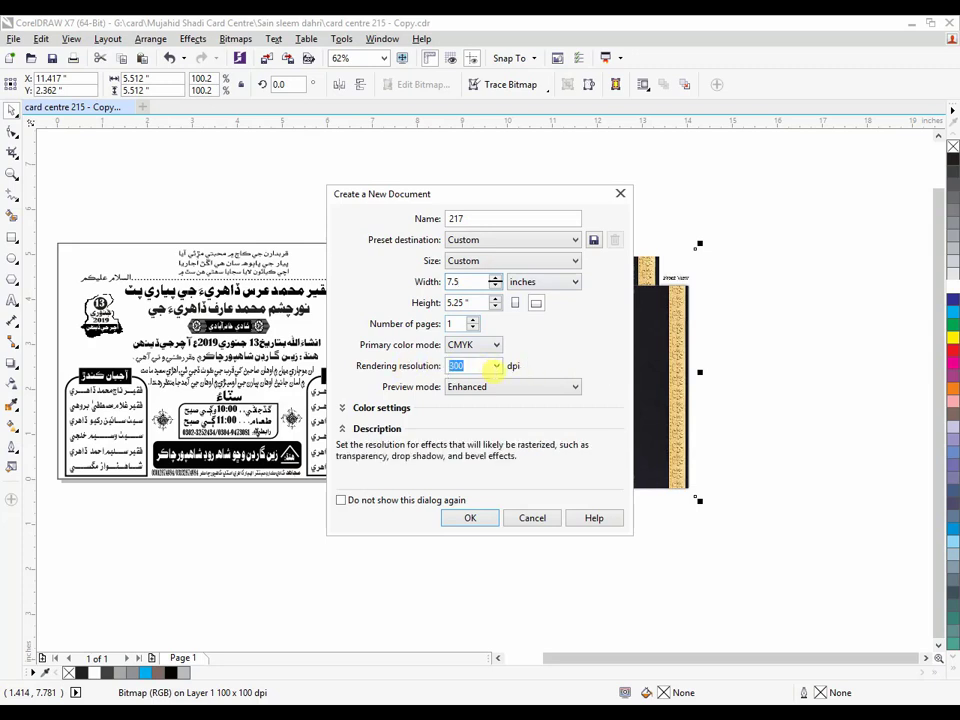
{"action": "left_click", "coordinate": [486, 347]}
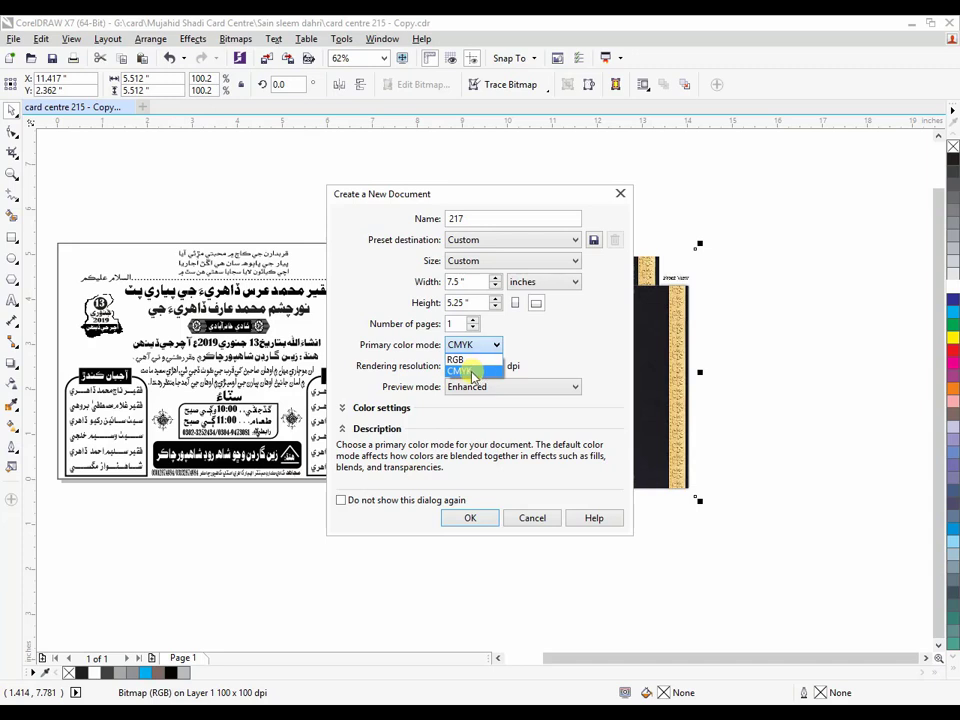
{"action": "left_click", "coordinate": [459, 372]}
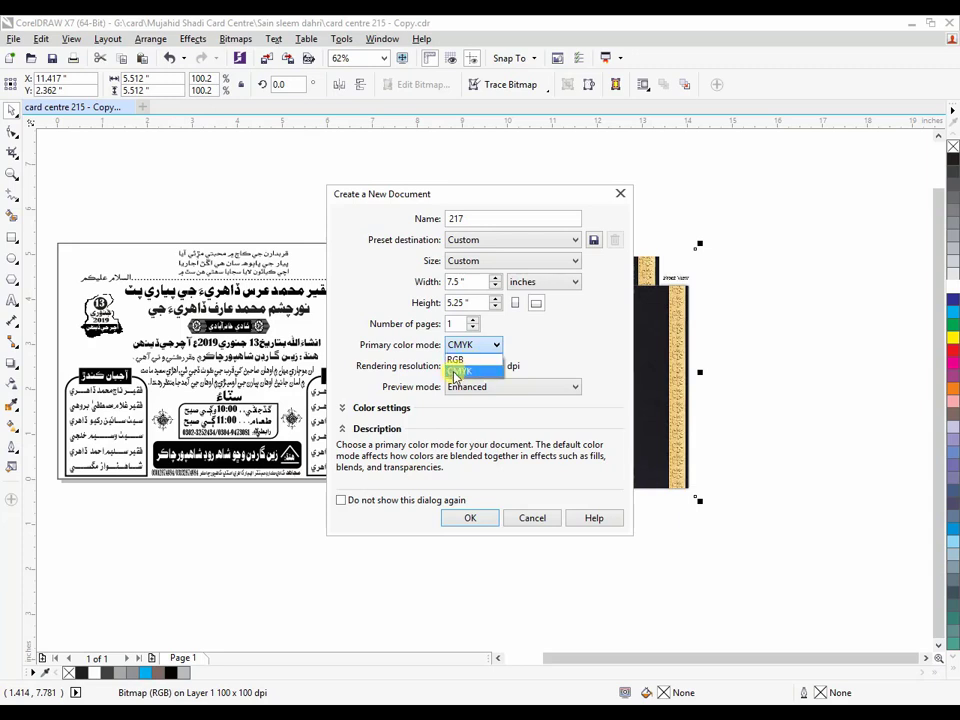
{"action": "left_click", "coordinate": [455, 372]}
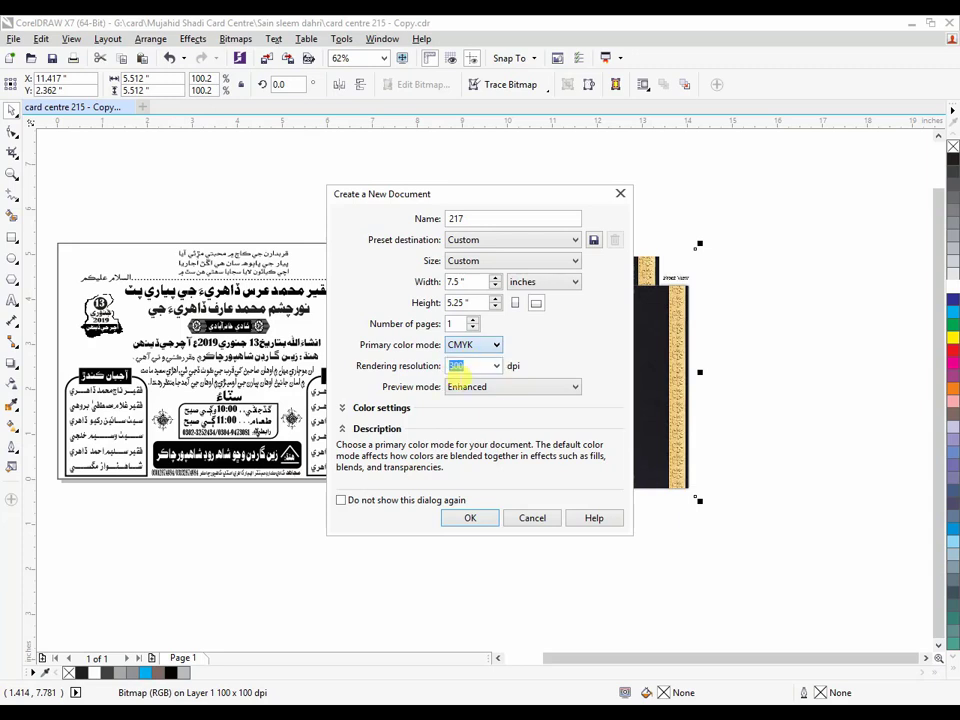
{"action": "left_click", "coordinate": [469, 519]}
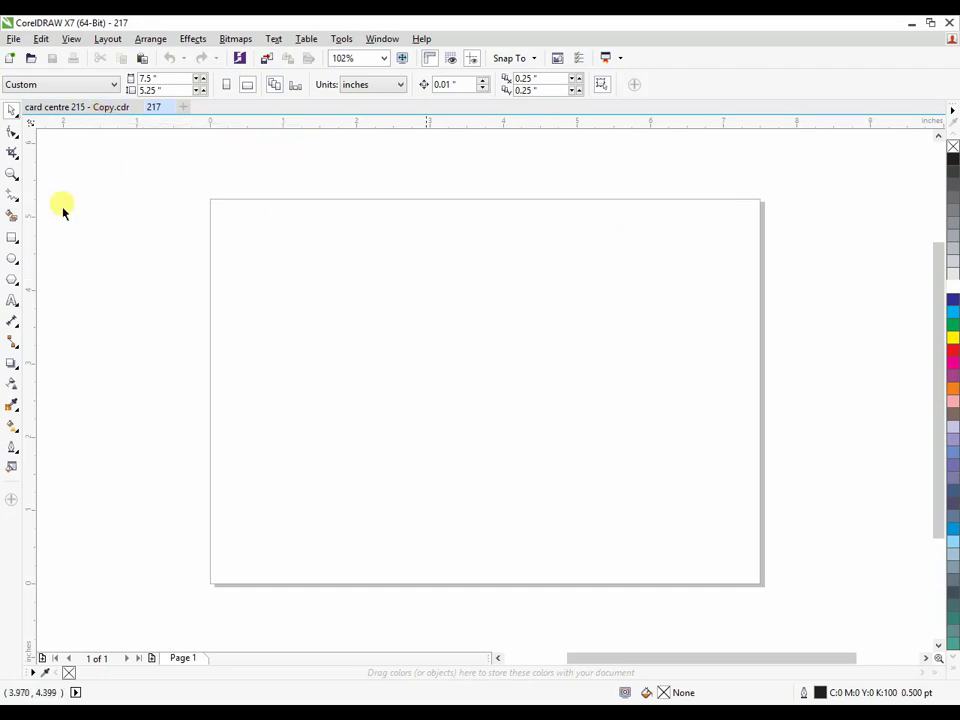
Step: Copy the three-line verse at the top of the card centre 215 invitation into document 217
{"action": "left_click", "coordinate": [64, 107]}
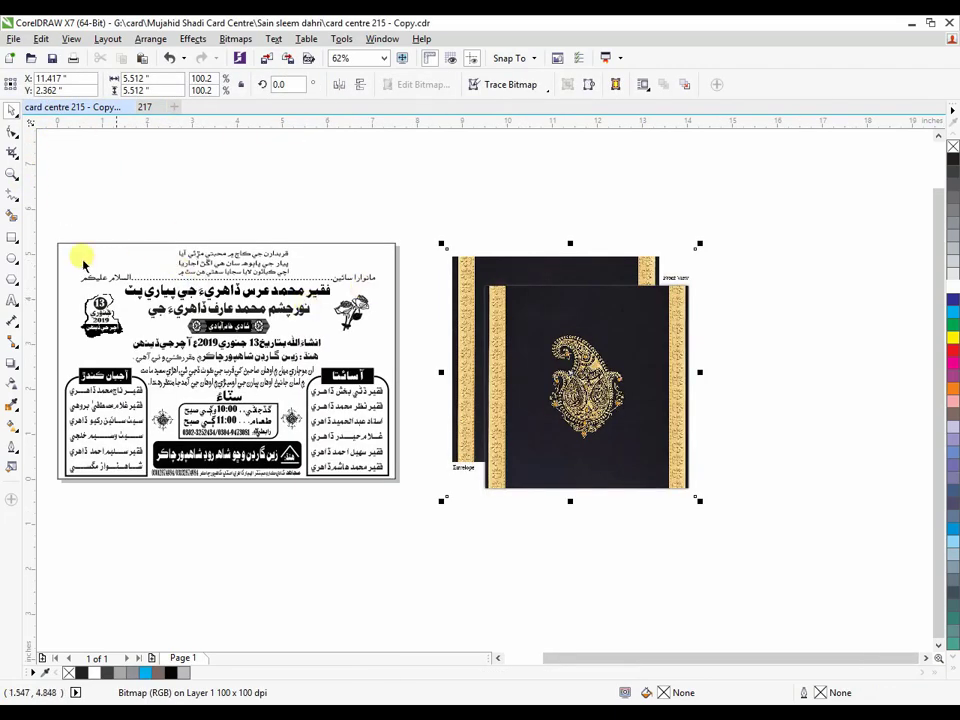
{"action": "scroll", "coordinate": [60, 262], "scroll_direction": "up", "scroll_amount": 2}
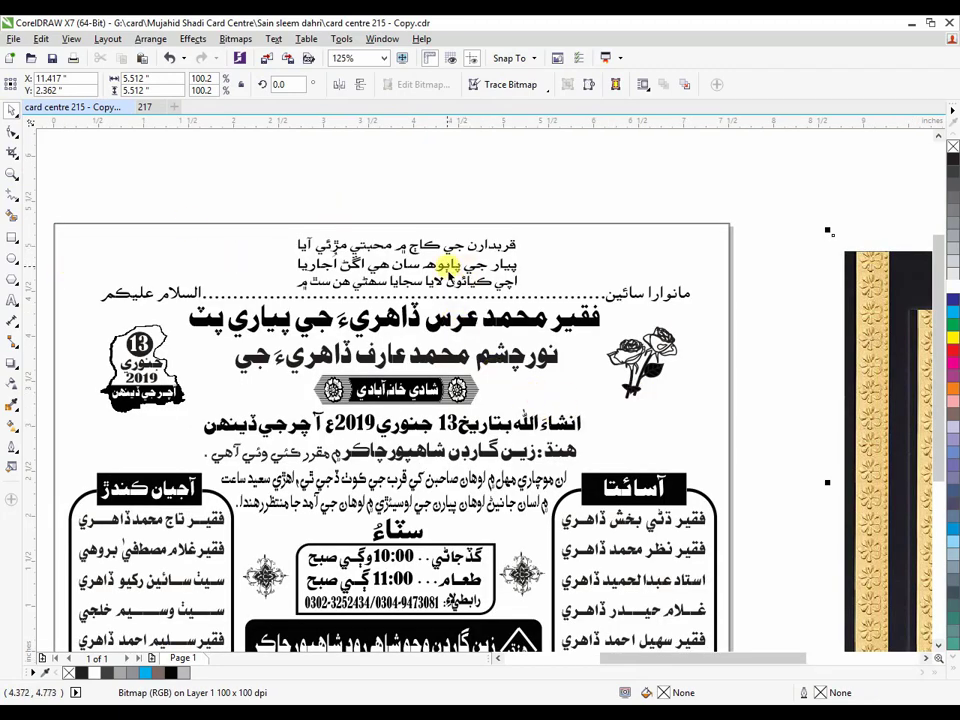
{"action": "left_click", "coordinate": [449, 263]}
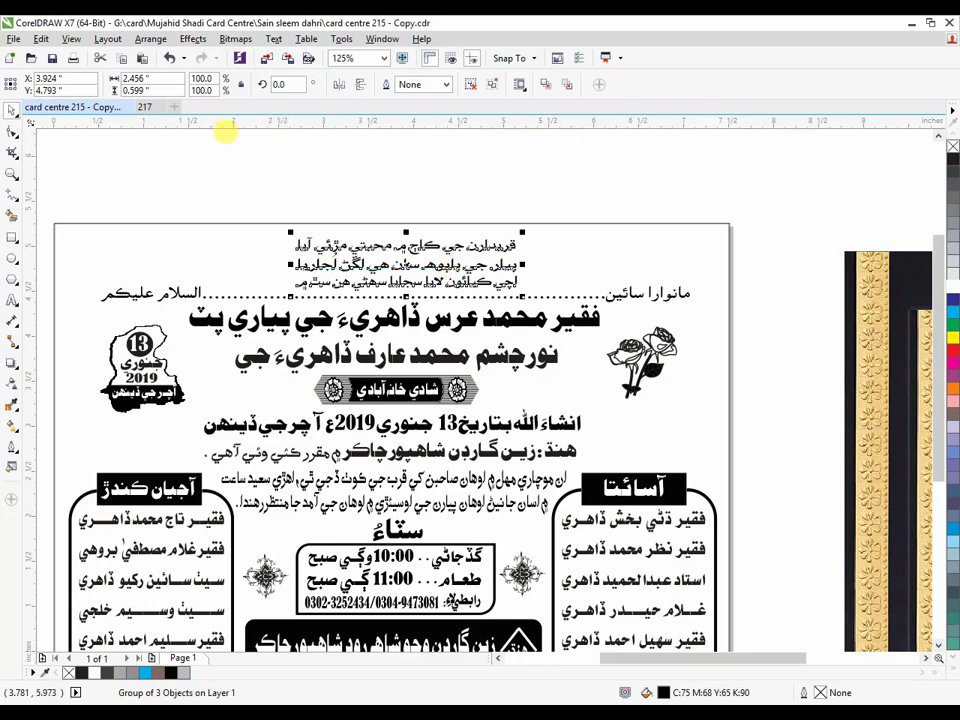
{"action": "left_click", "coordinate": [148, 107]}
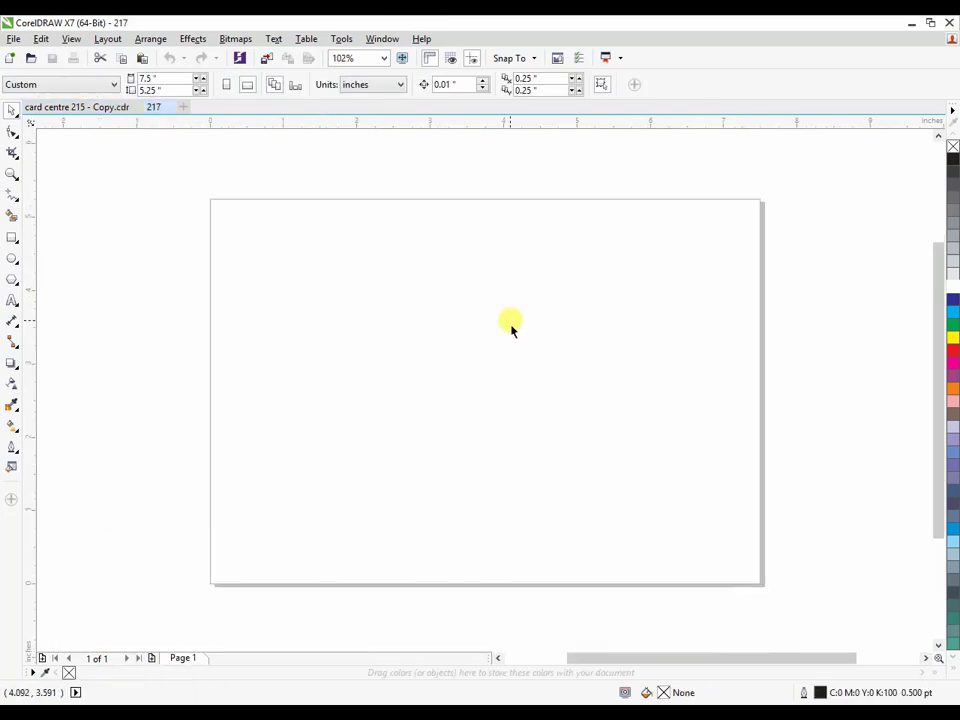
{"action": "key", "text": "ctrl+v"}
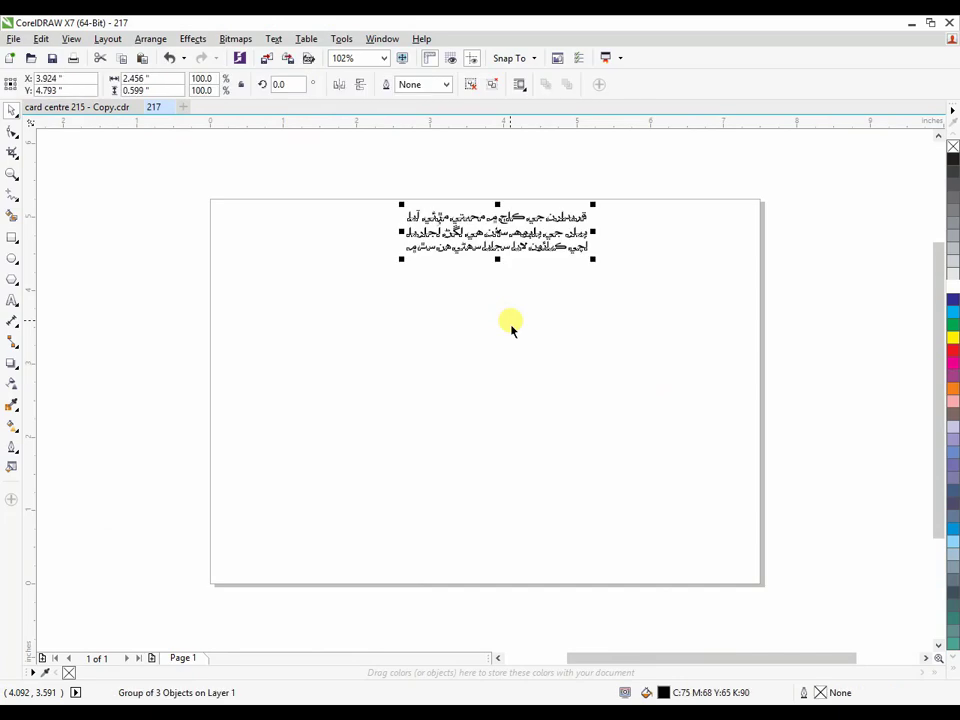
Step: Copy the greeting, two name lines, date, venue, both invitation lines and the page border from card centre 215 into document 217
{"action": "left_click", "coordinate": [80, 107]}
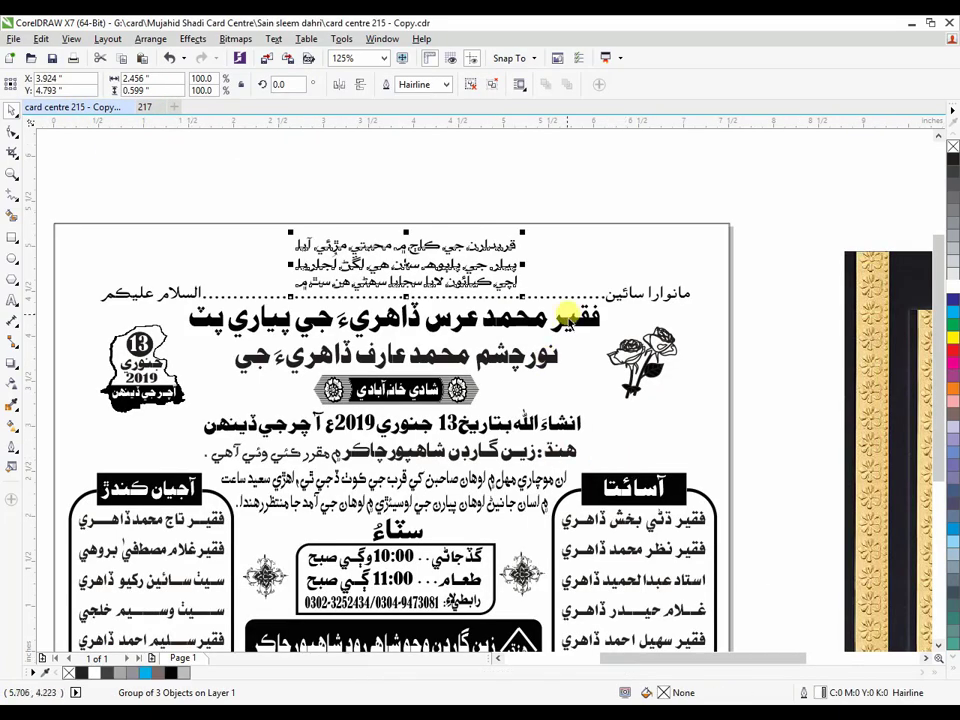
{"action": "left_click", "coordinate": [567, 298]}
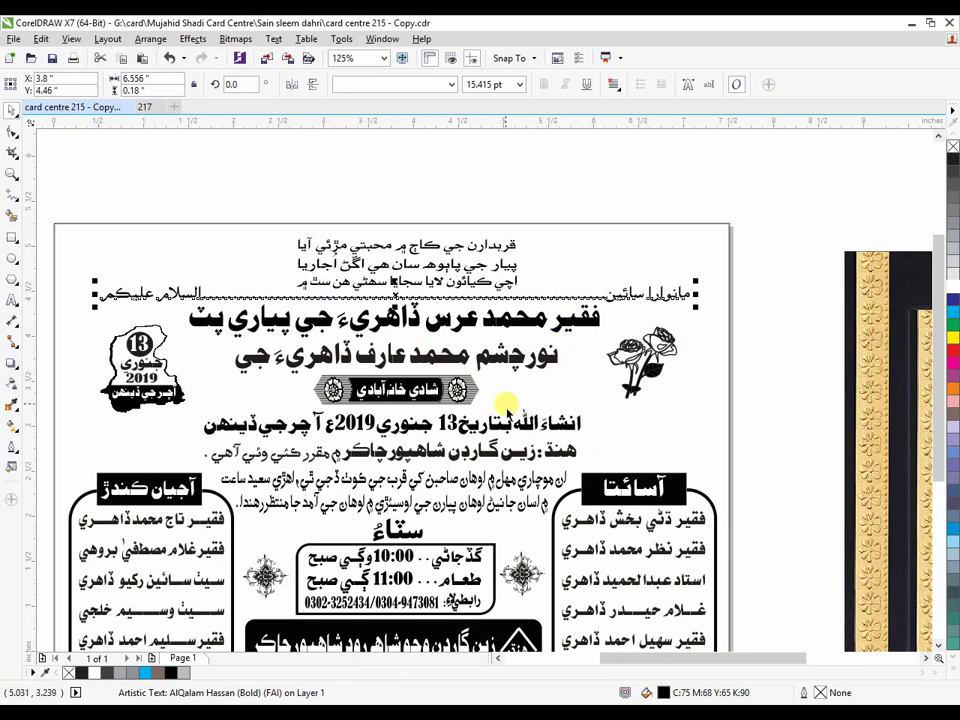
{"action": "left_click", "coordinate": [560, 318]}
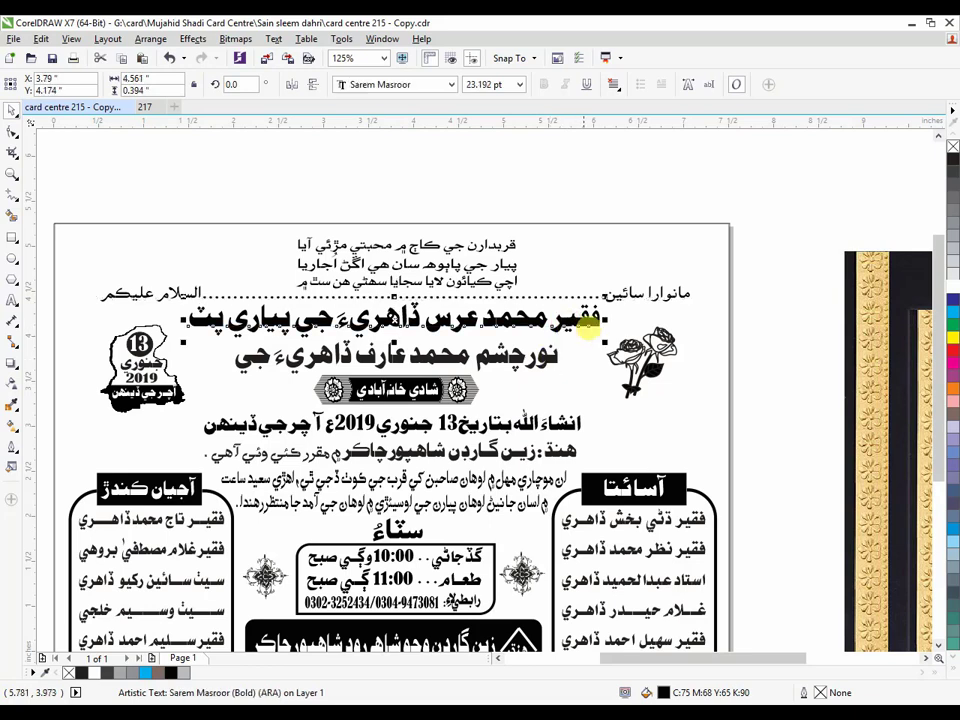
{"action": "left_click", "coordinate": [622, 302], "text": "shift"}
{"action": "left_click", "coordinate": [540, 365], "text": "shift"}
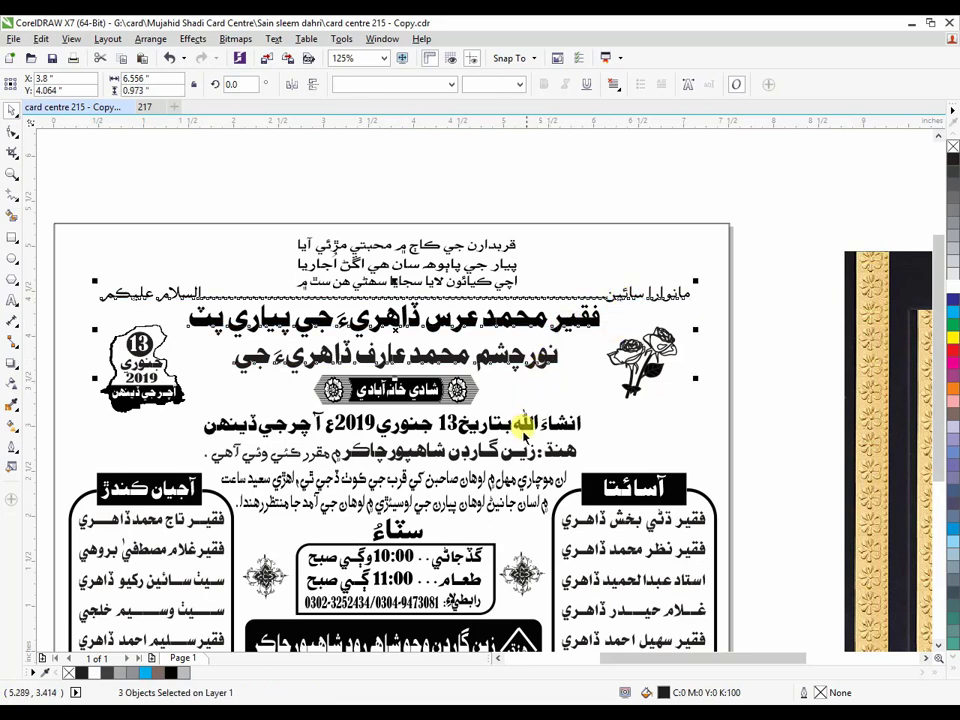
{"action": "left_click", "coordinate": [520, 425], "text": "shift"}
{"action": "left_click", "coordinate": [492, 452], "text": "shift"}
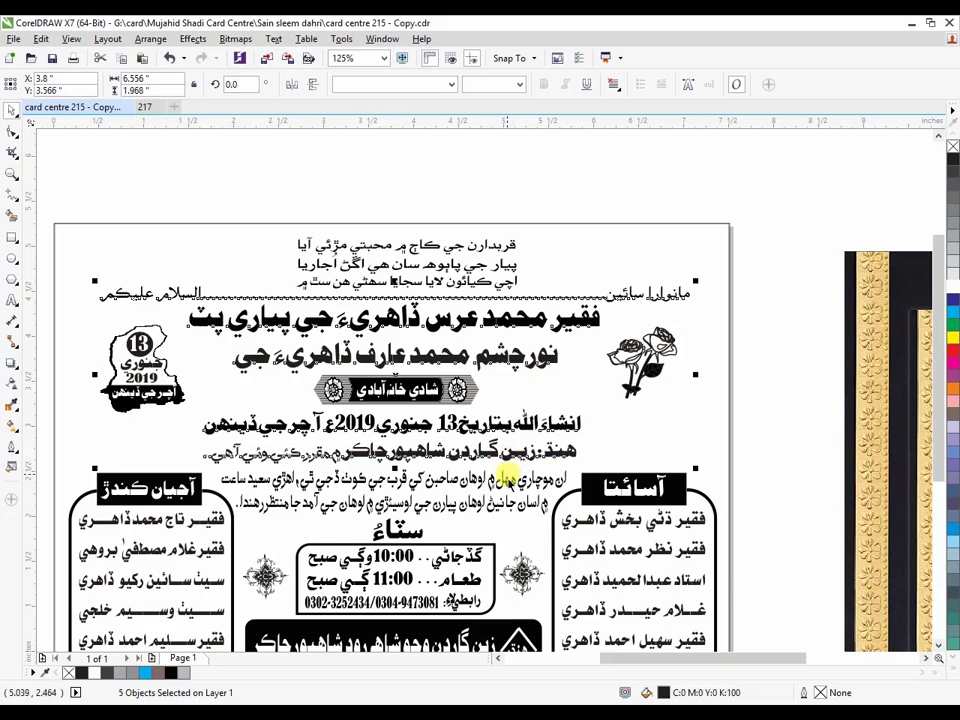
{"action": "left_click", "coordinate": [500, 486], "text": "shift"}
{"action": "left_click", "coordinate": [502, 512], "text": "shift"}
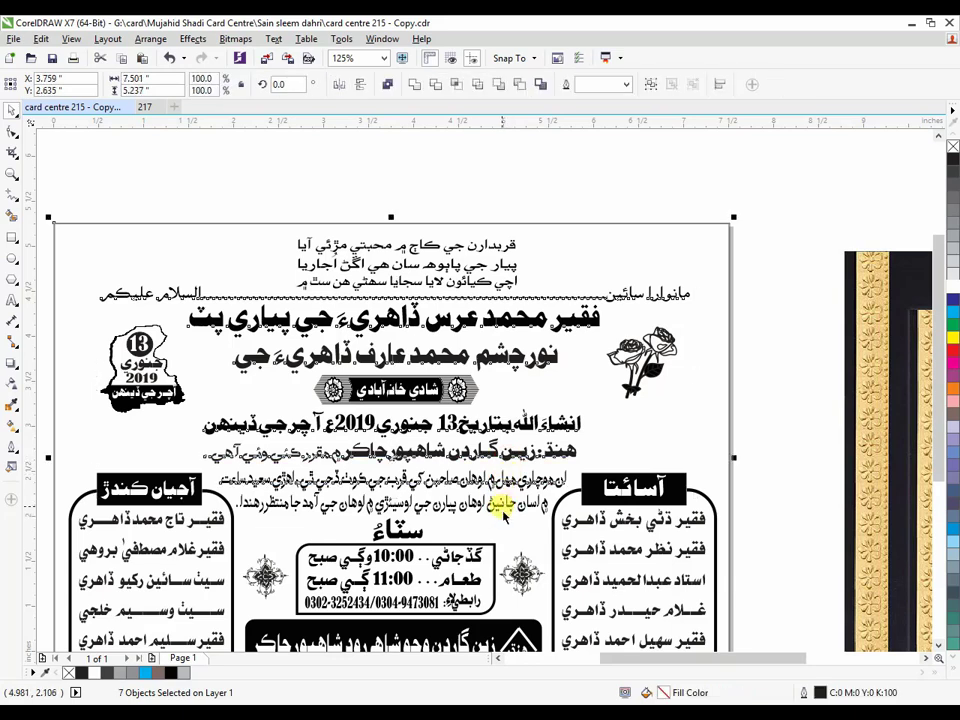
{"action": "left_click", "coordinate": [500, 508], "text": "shift"}
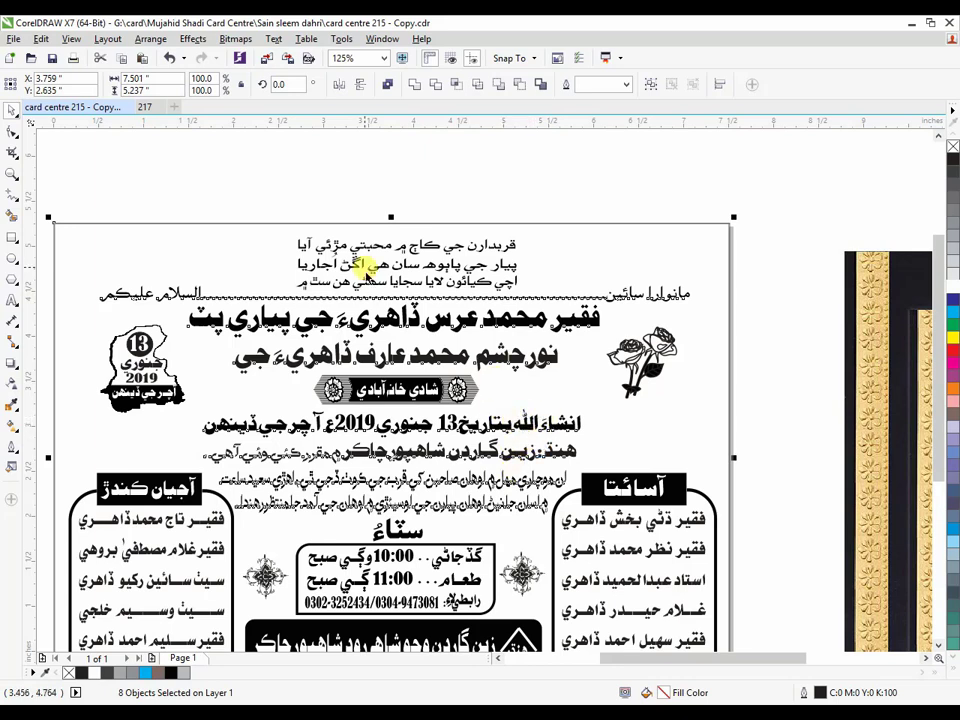
{"action": "left_click", "coordinate": [148, 107]}
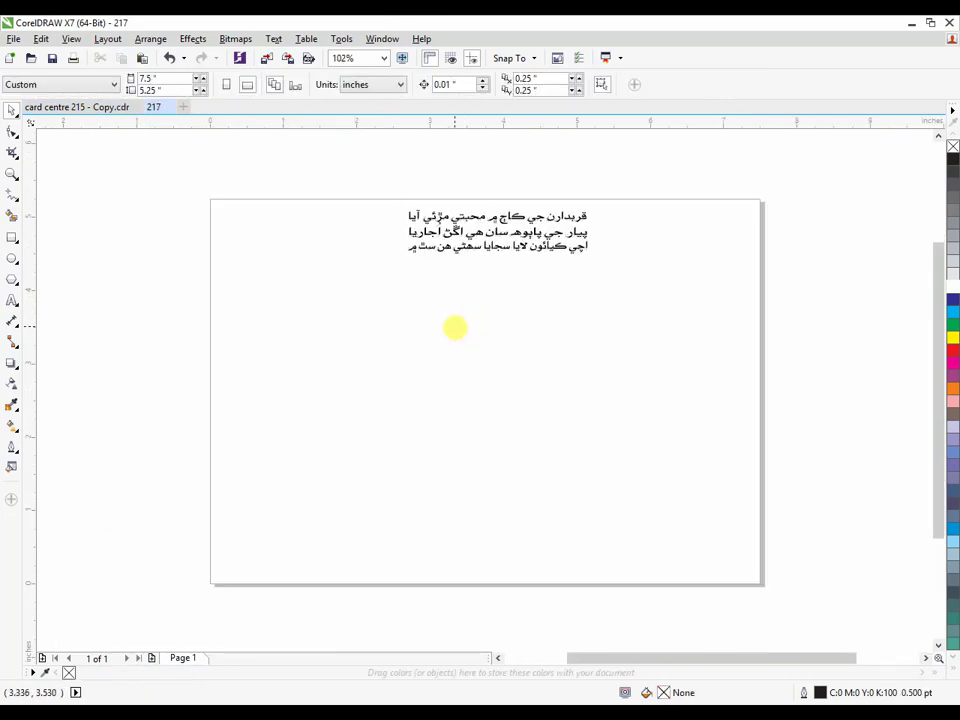
{"action": "key", "text": "ctrl+v"}
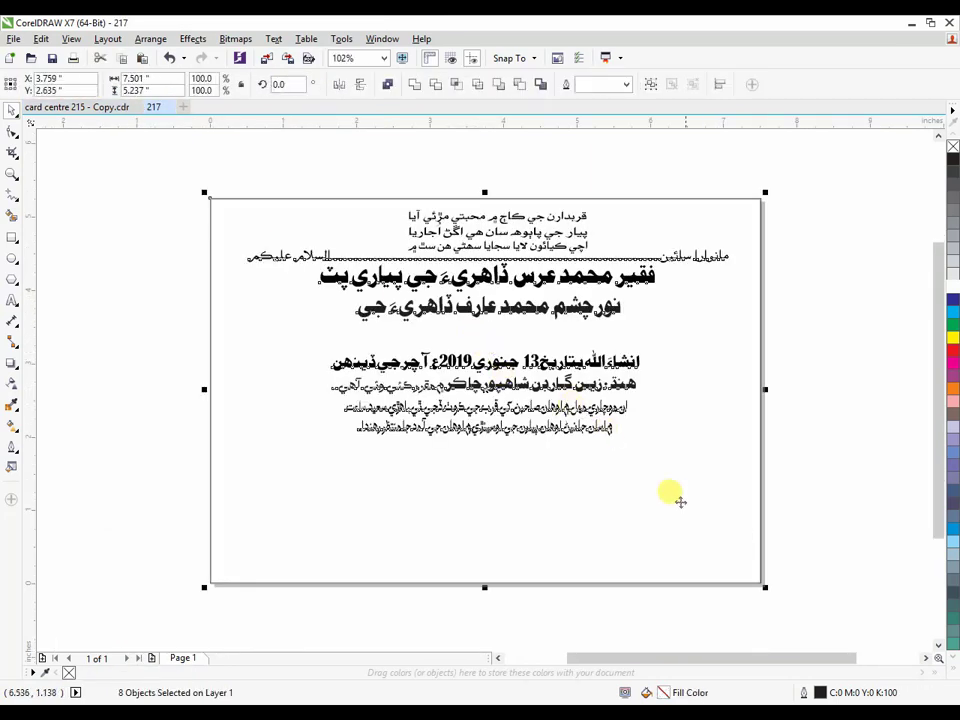
{"action": "left_click", "coordinate": [624, 495]}
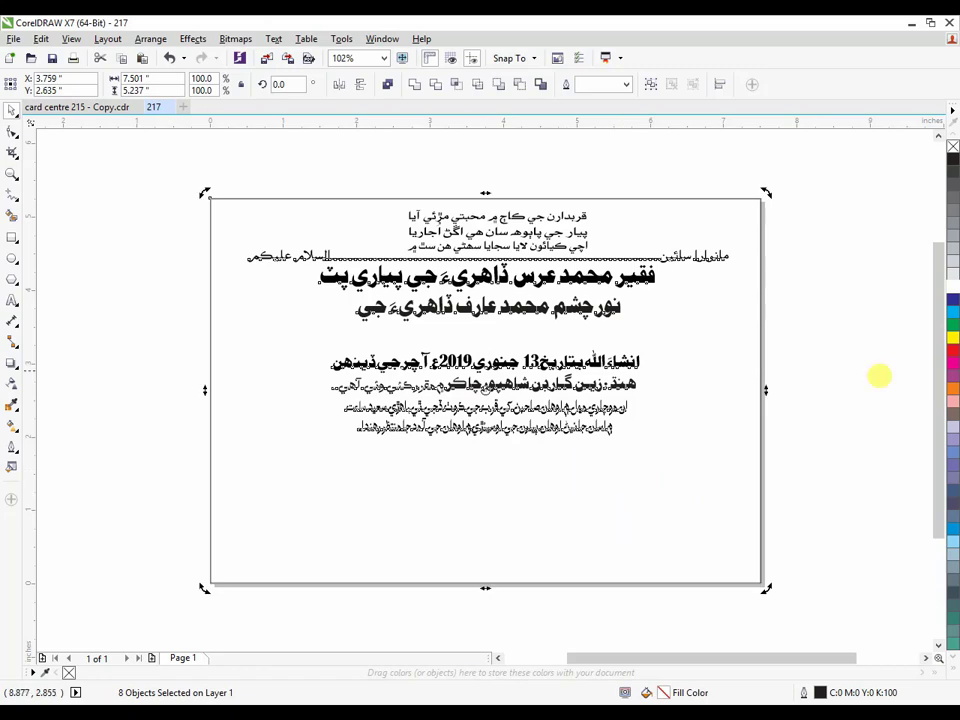
{"action": "left_click", "coordinate": [842, 405]}
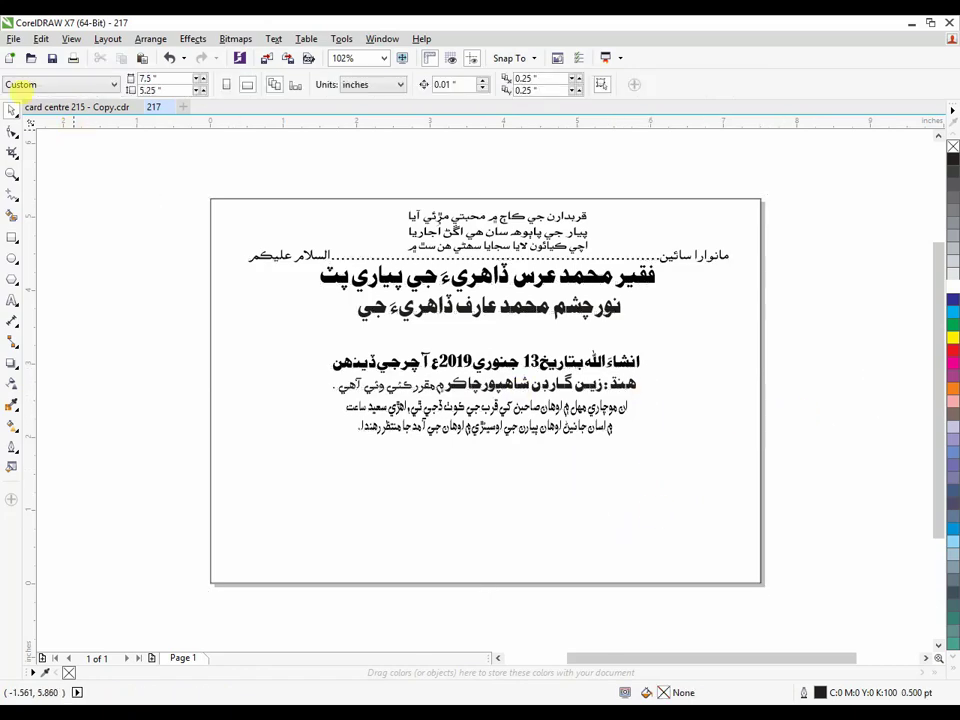
Step: Copy the 13 January 2019 date emblem and the rose graphic from card centre 215 into document 217
{"action": "left_click", "coordinate": [55, 107]}
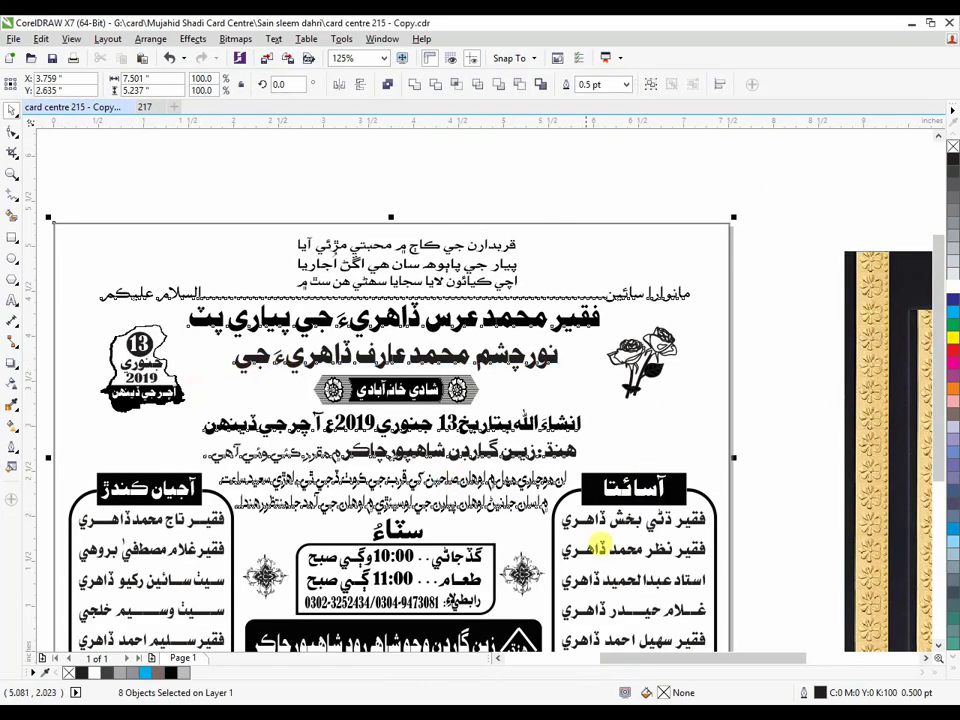
{"action": "left_click_drag", "start_coordinate": [654, 658], "coordinate": [625, 660]}
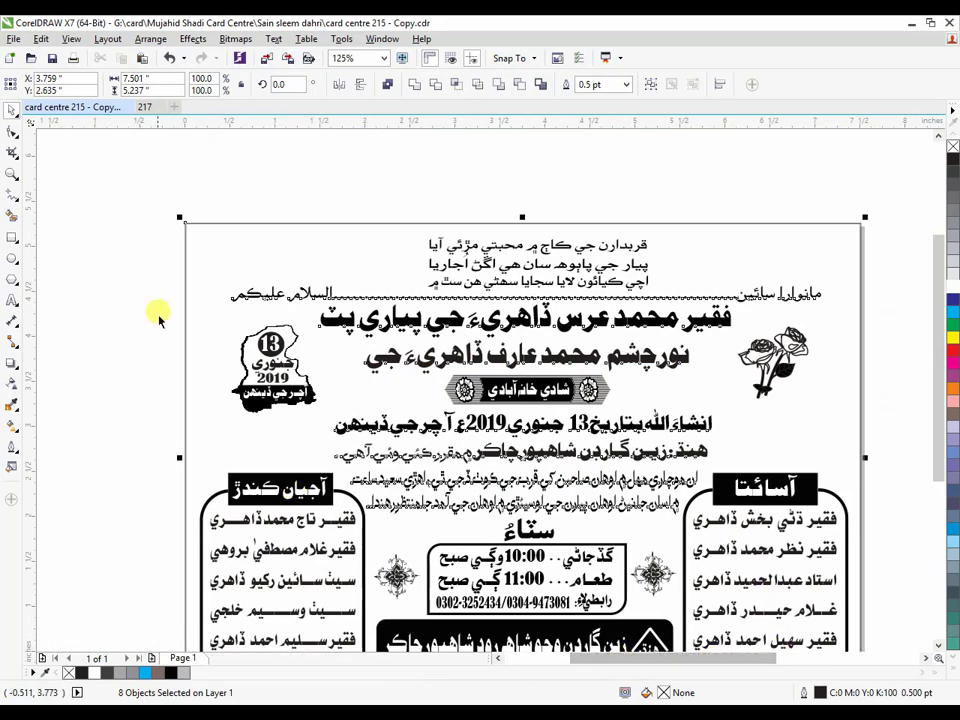
{"action": "left_click_drag", "start_coordinate": [118, 260], "coordinate": [343, 458]}
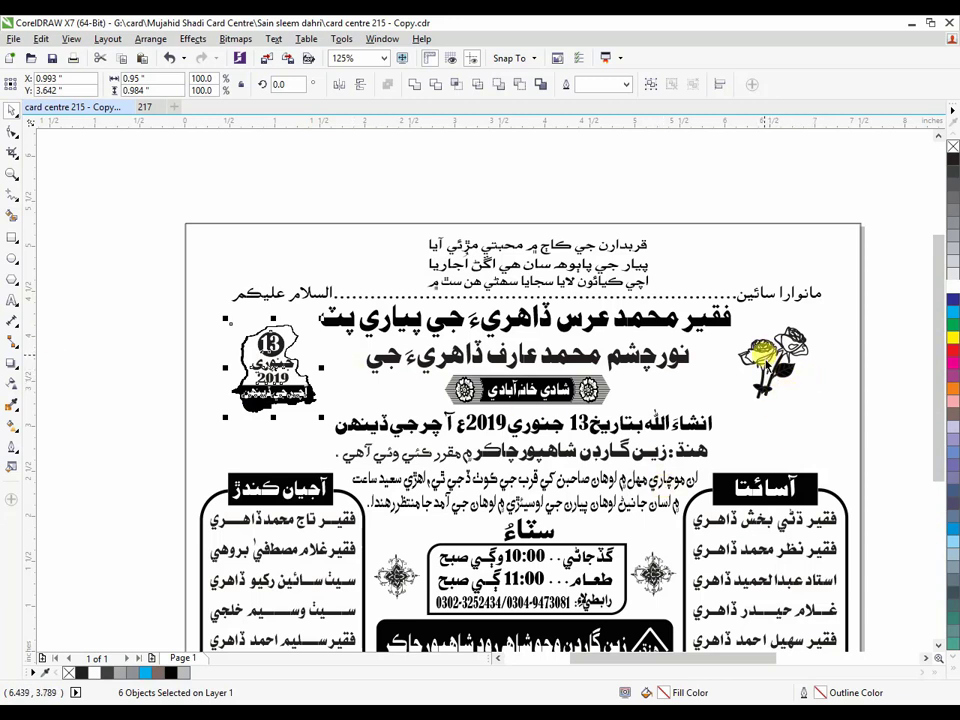
{"action": "left_click", "coordinate": [762, 356], "text": "shift"}
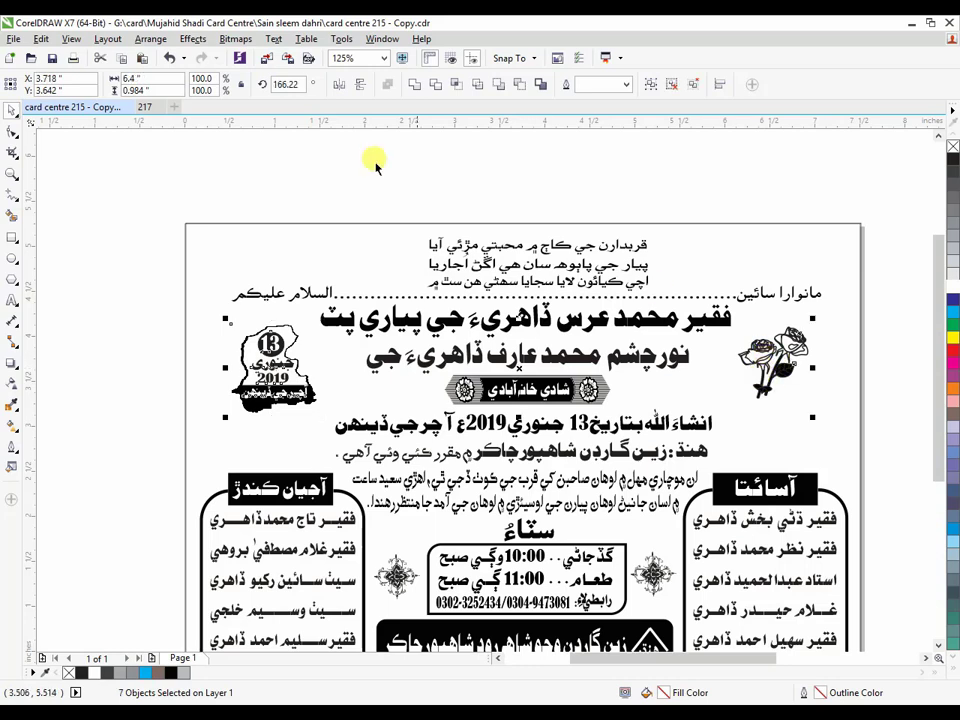
{"action": "left_click", "coordinate": [147, 107]}
{"action": "left_click", "coordinate": [679, 396]}
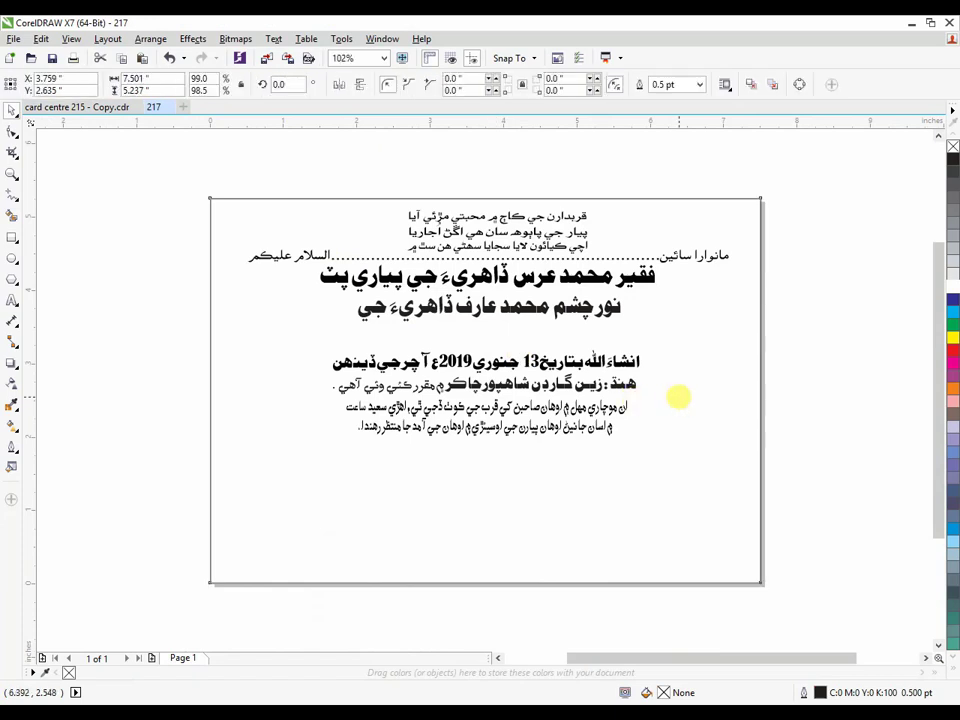
{"action": "key", "text": "ctrl+v"}
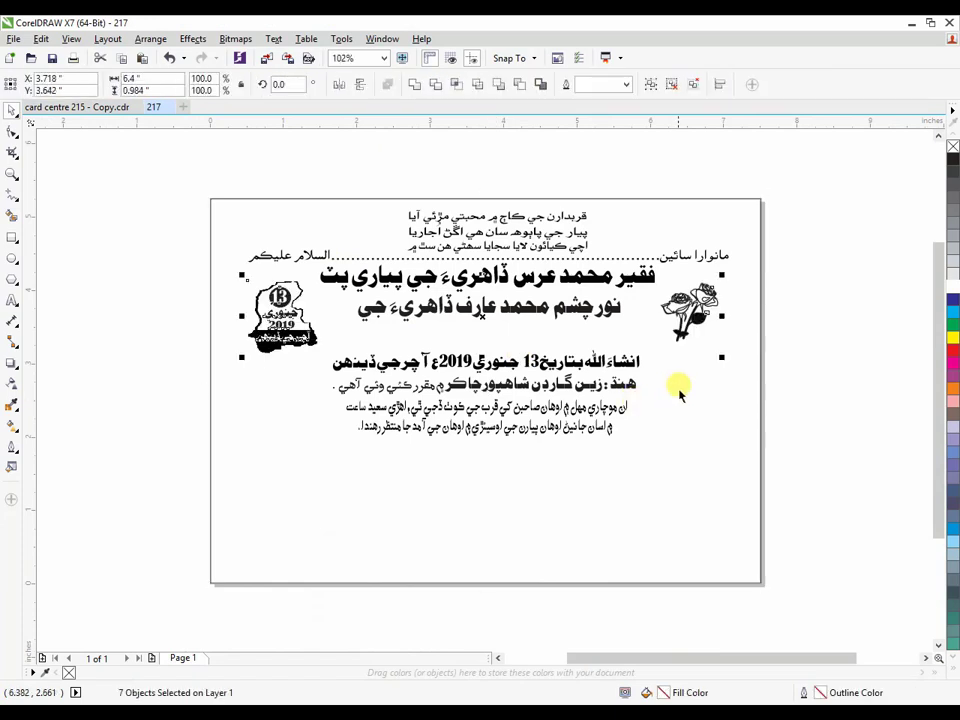
{"action": "left_click", "coordinate": [724, 447]}
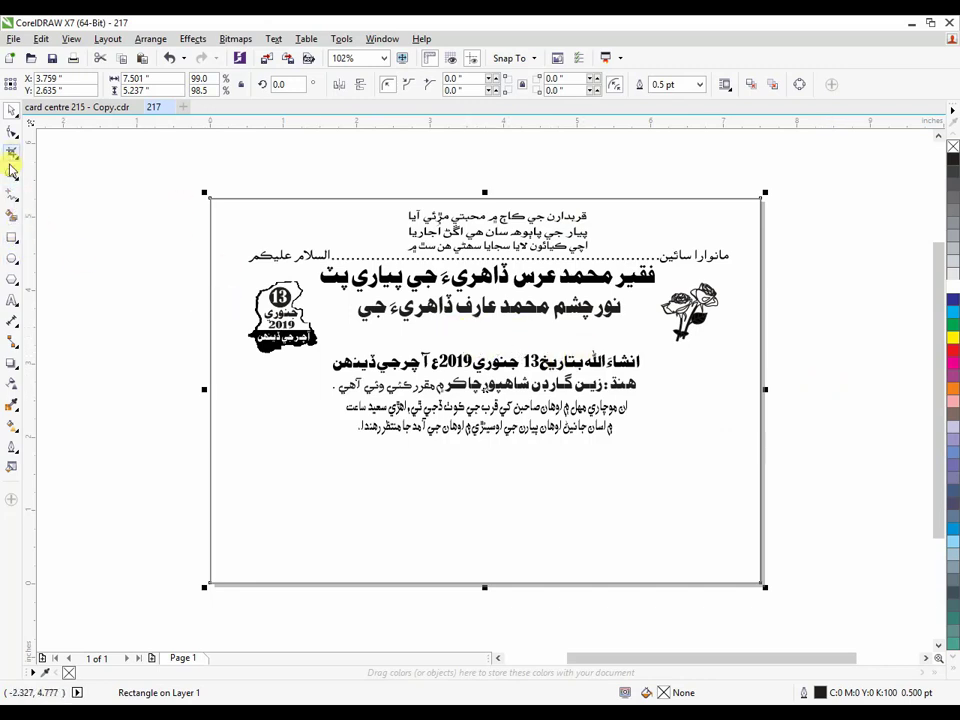
Step: Draw a horizontal 2-point line about 0.51 inches long just above the middle of the card's lower border
{"action": "left_click", "coordinate": [12, 200]}
{"action": "right_click", "coordinate": [12, 200]}
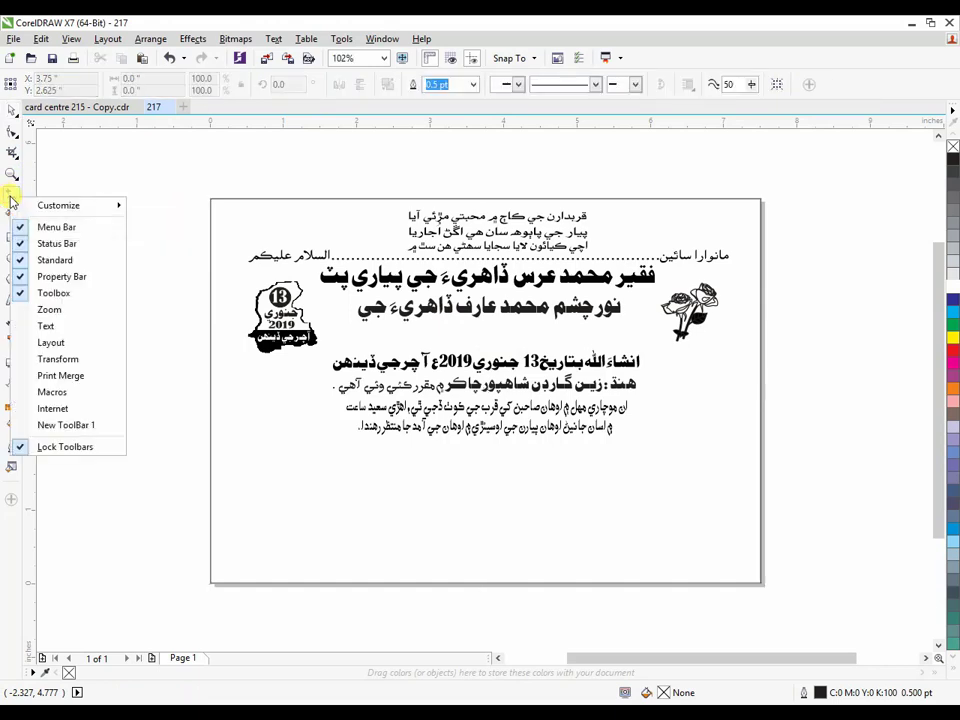
{"action": "left_click", "coordinate": [10, 191]}
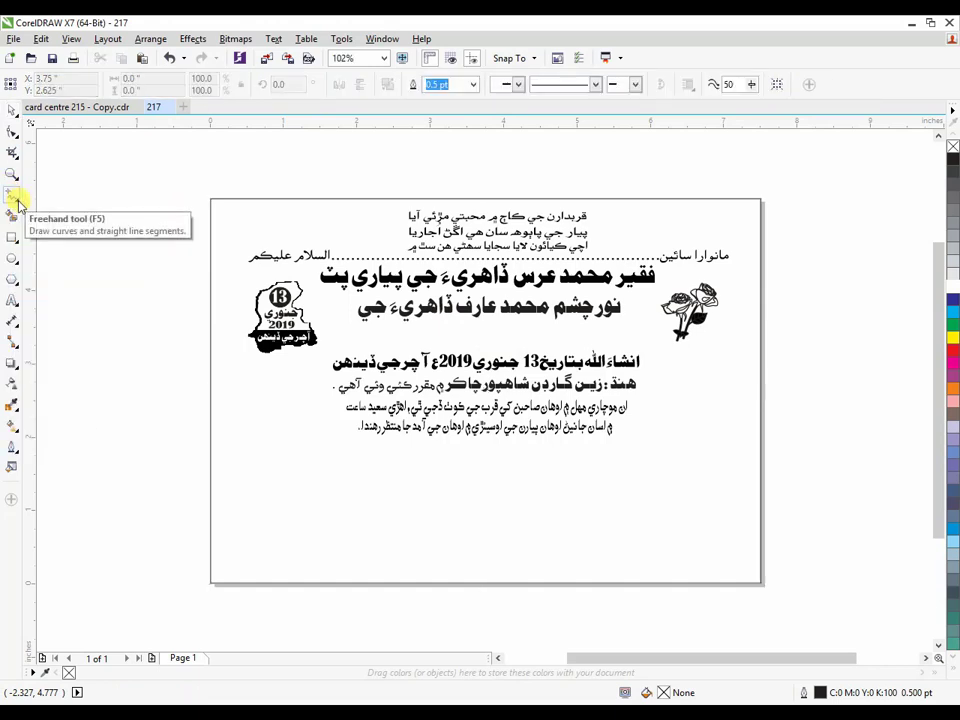
{"action": "left_click", "coordinate": [17, 199]}
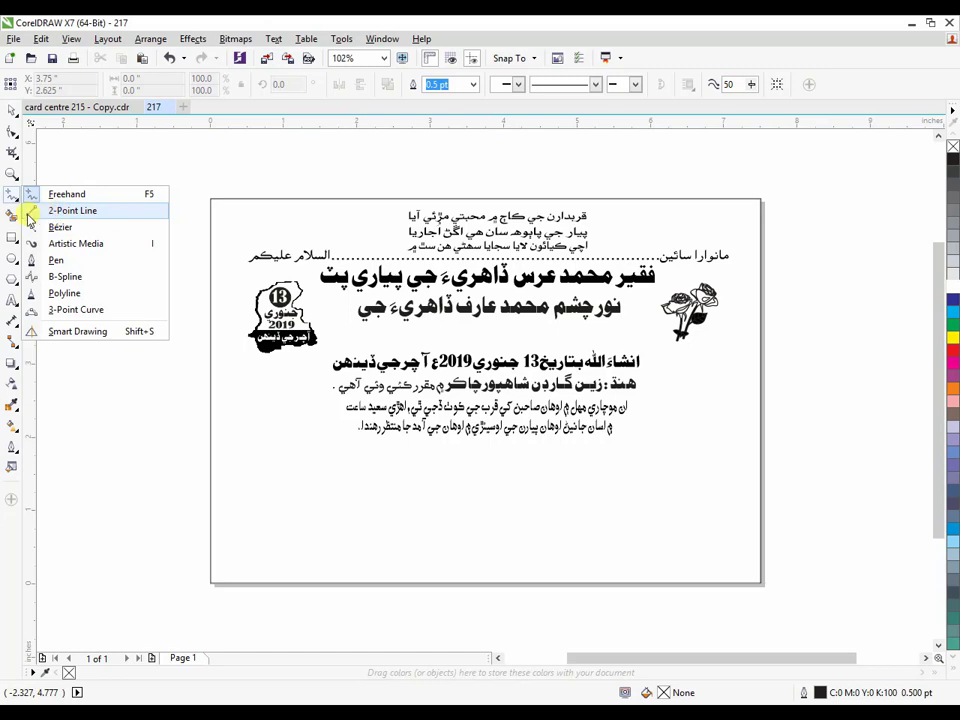
{"action": "left_click", "coordinate": [80, 212]}
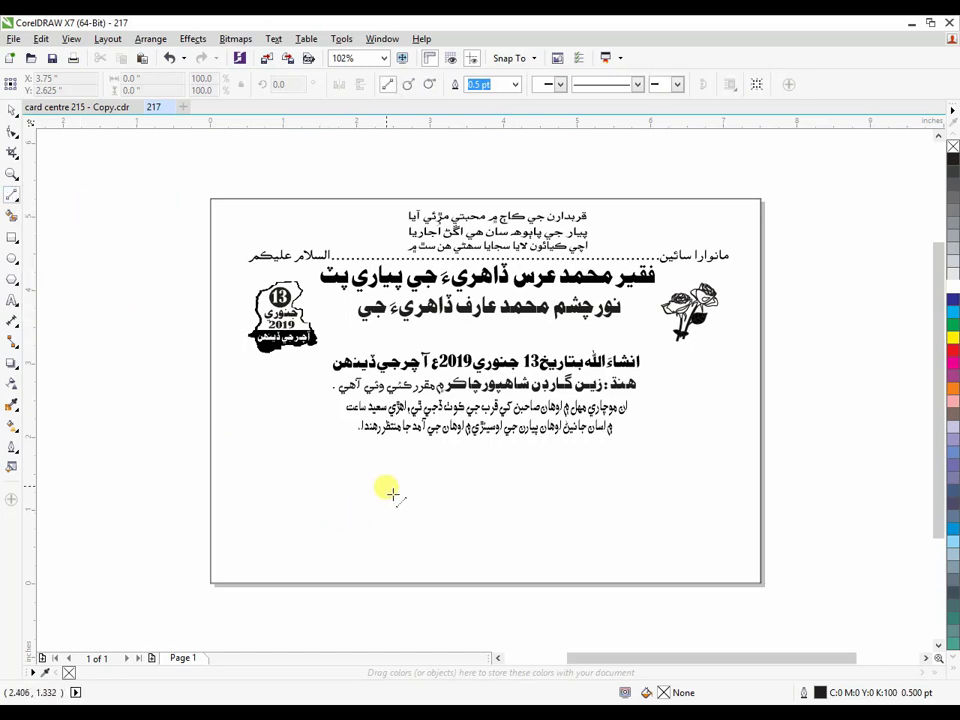
{"action": "scroll", "coordinate": [456, 594], "scroll_direction": "up", "scroll_amount": 5}
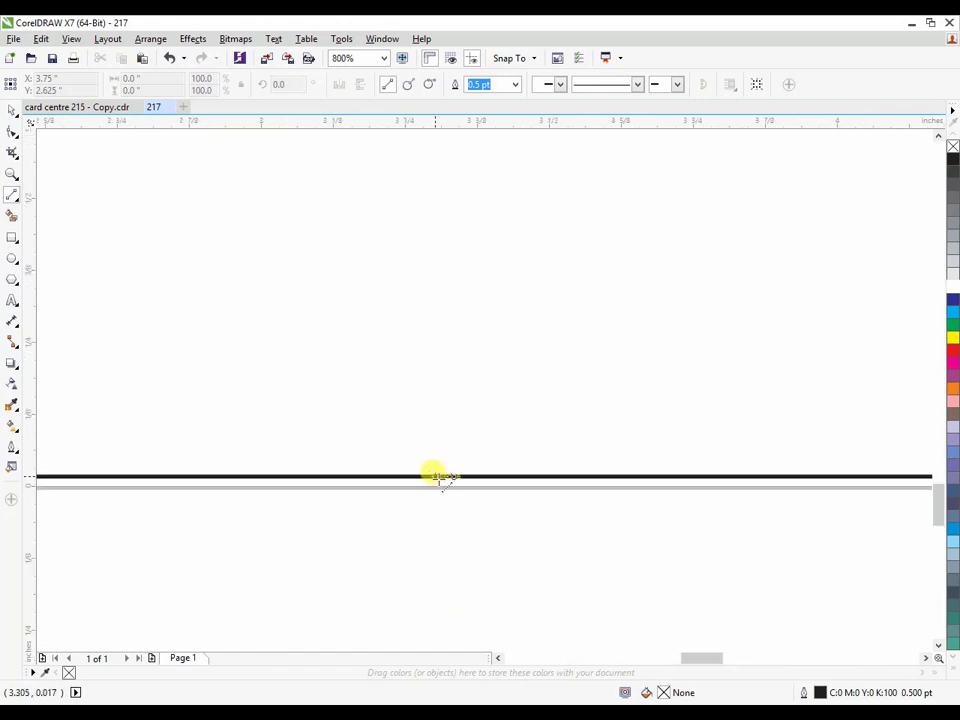
{"action": "left_click_drag", "start_coordinate": [421, 467], "coordinate": [713, 467]}
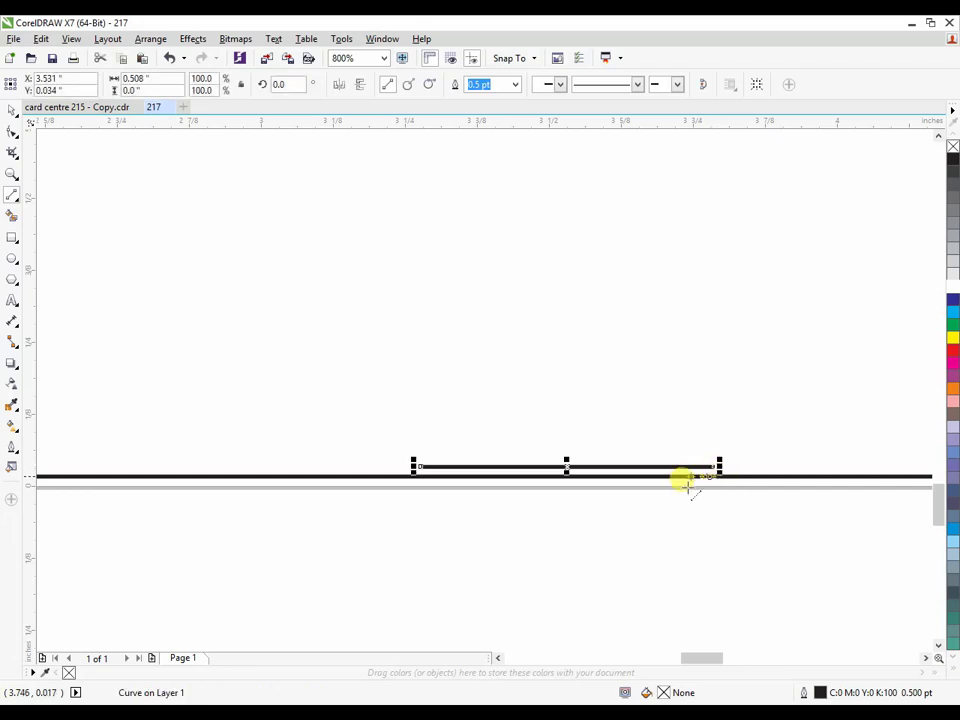
Step: Move the short line up into the gap between the second name line and the date line
{"action": "scroll", "coordinate": [527, 360], "scroll_direction": "down", "scroll_amount": 2}
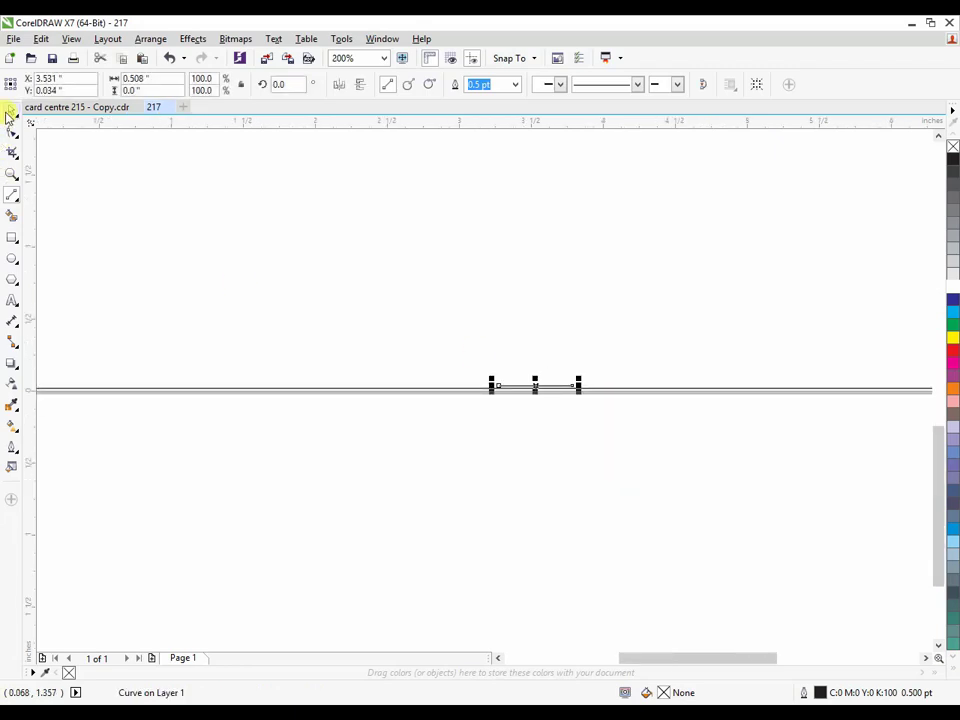
{"action": "left_click", "coordinate": [9, 113]}
{"action": "scroll", "coordinate": [553, 369], "scroll_direction": "down", "scroll_amount": 2}
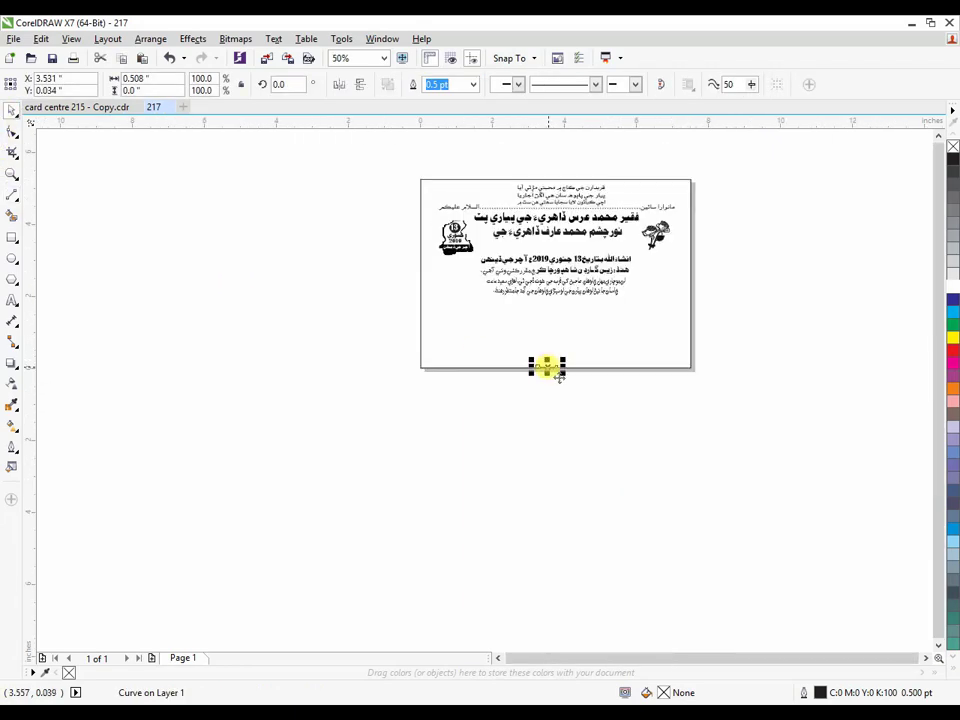
{"action": "left_click_drag", "start_coordinate": [559, 376], "coordinate": [553, 250]}
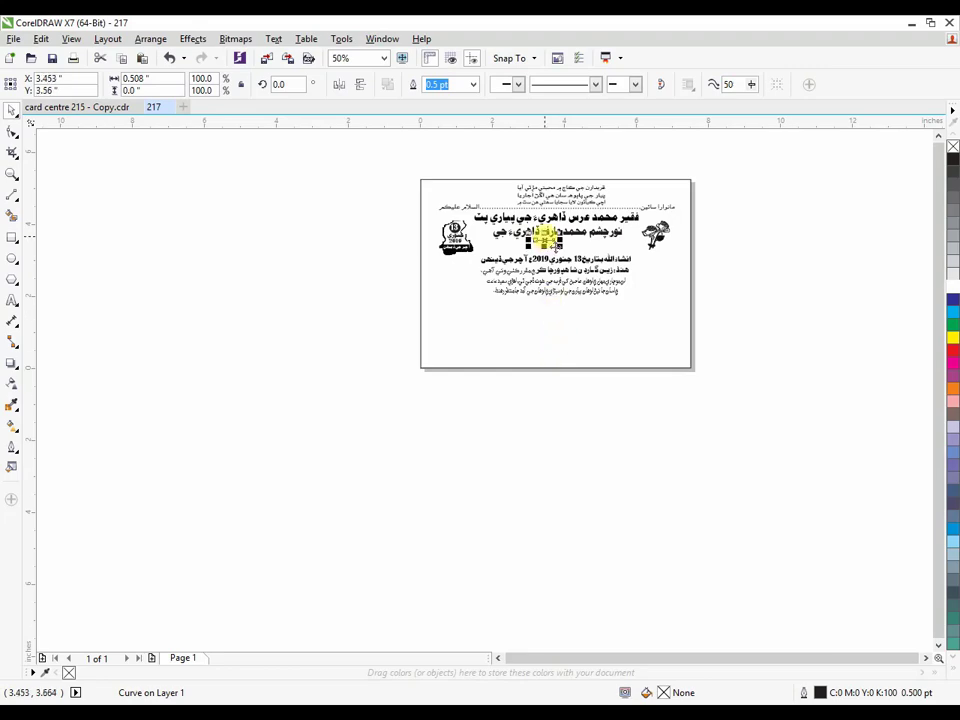
{"action": "scroll", "coordinate": [553, 250], "scroll_direction": "up", "scroll_amount": 5}
{"action": "scroll", "coordinate": [544, 240], "scroll_direction": "down", "scroll_amount": 2}
{"action": "scroll", "coordinate": [628, 300], "scroll_direction": "down", "scroll_amount": 2}
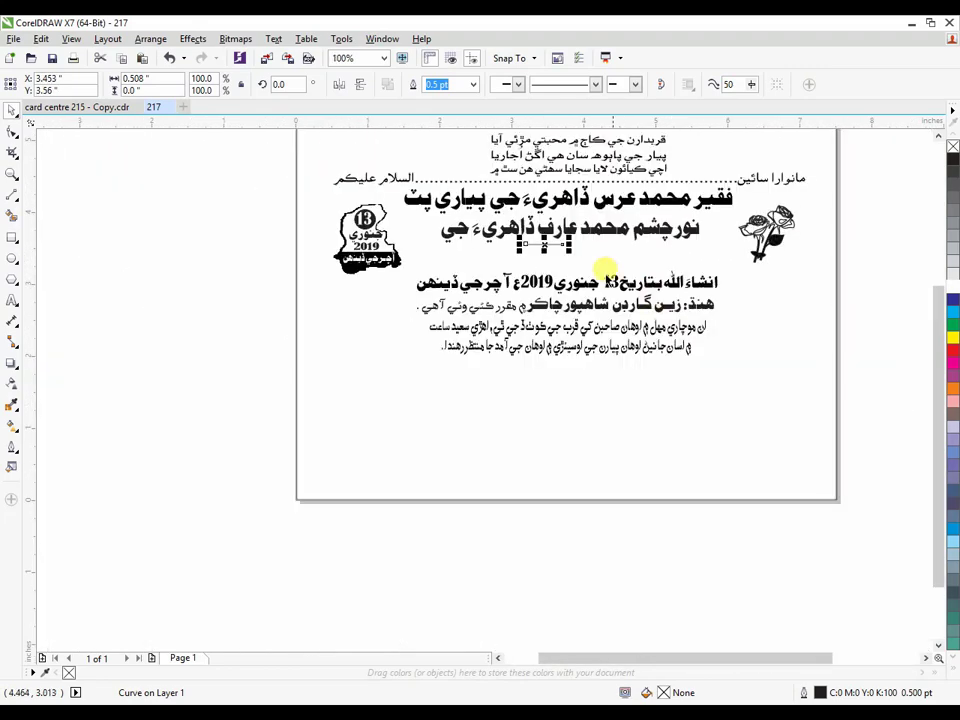
Step: Lengthen the line beneath the second name line to about 1.35 inches
{"action": "scroll", "coordinate": [611, 268], "scroll_direction": "up", "scroll_amount": 4}
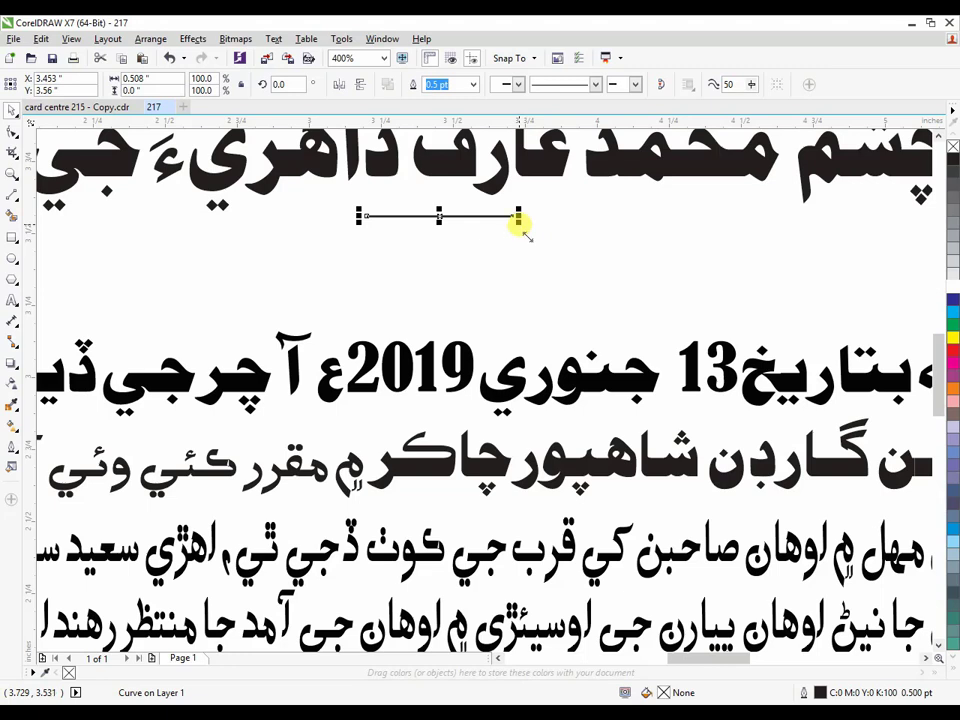
{"action": "left_click_drag", "start_coordinate": [519, 221], "coordinate": [624, 266]}
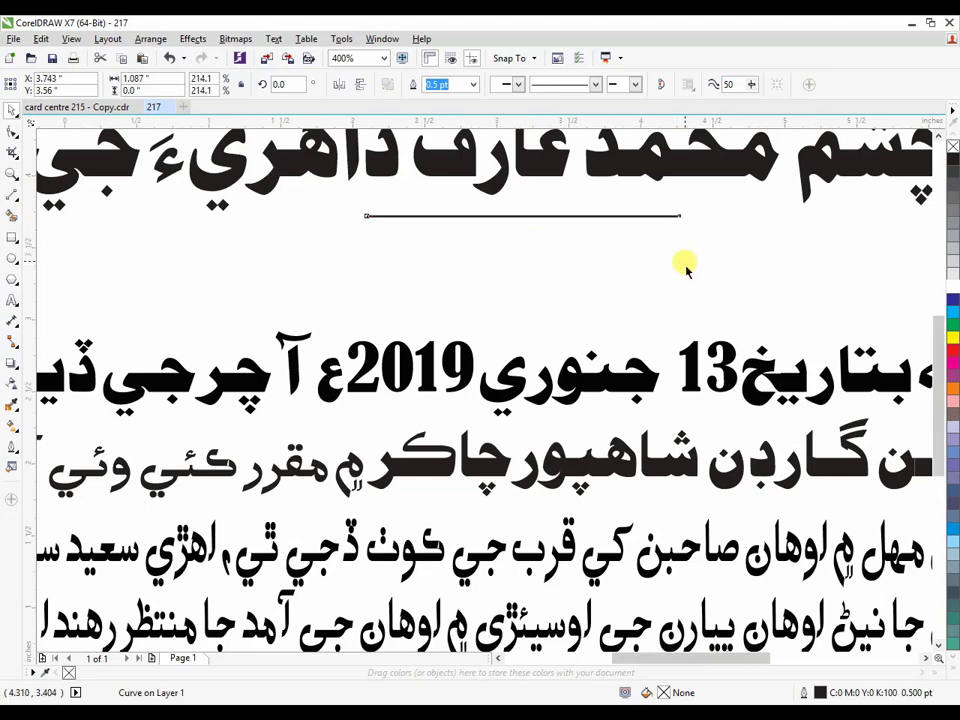
{"action": "scroll", "coordinate": [690, 258], "scroll_direction": "down", "scroll_amount": 2}
{"action": "scroll", "coordinate": [692, 253], "scroll_direction": "up", "scroll_amount": 5}
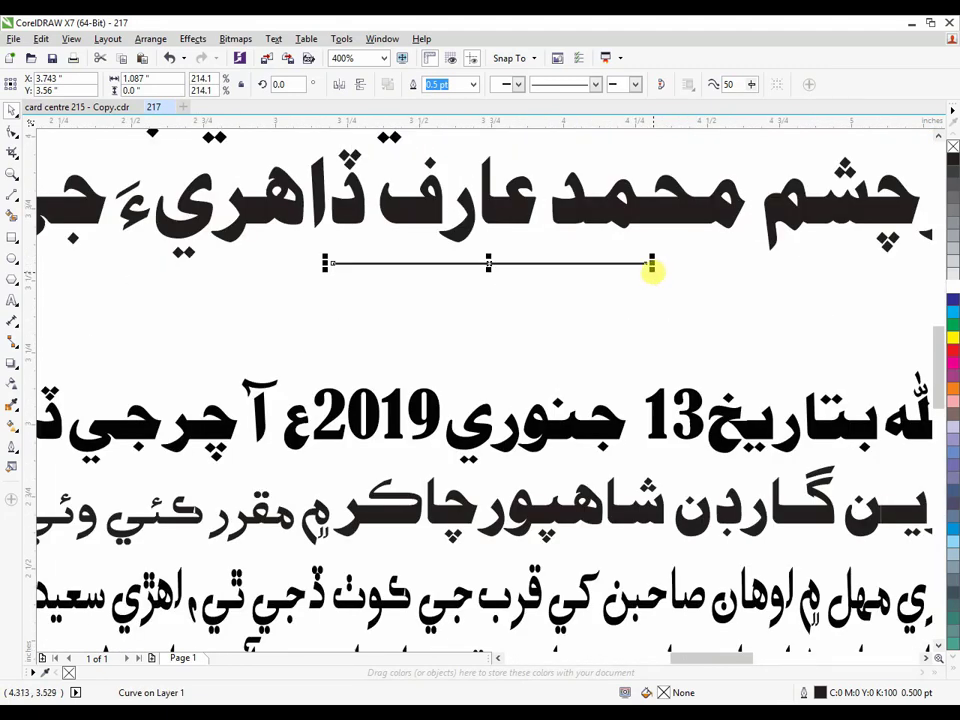
{"action": "left_click_drag", "start_coordinate": [651, 268], "coordinate": [735, 300]}
{"action": "scroll", "coordinate": [688, 296], "scroll_direction": "down", "scroll_amount": 1}
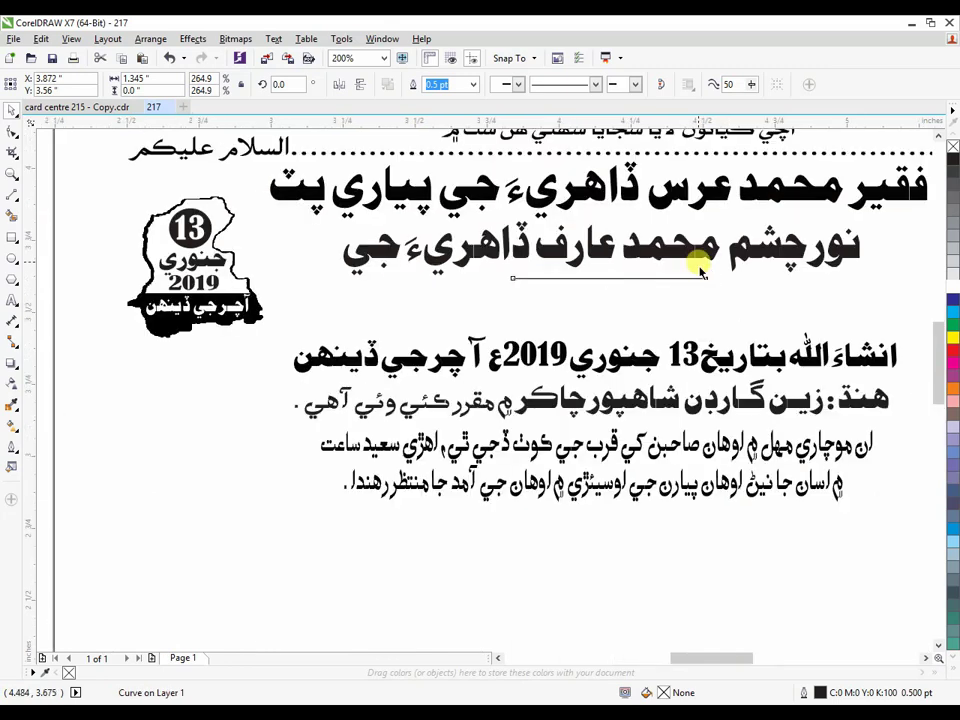
{"action": "scroll", "coordinate": [700, 270], "scroll_direction": "up", "scroll_amount": 1}
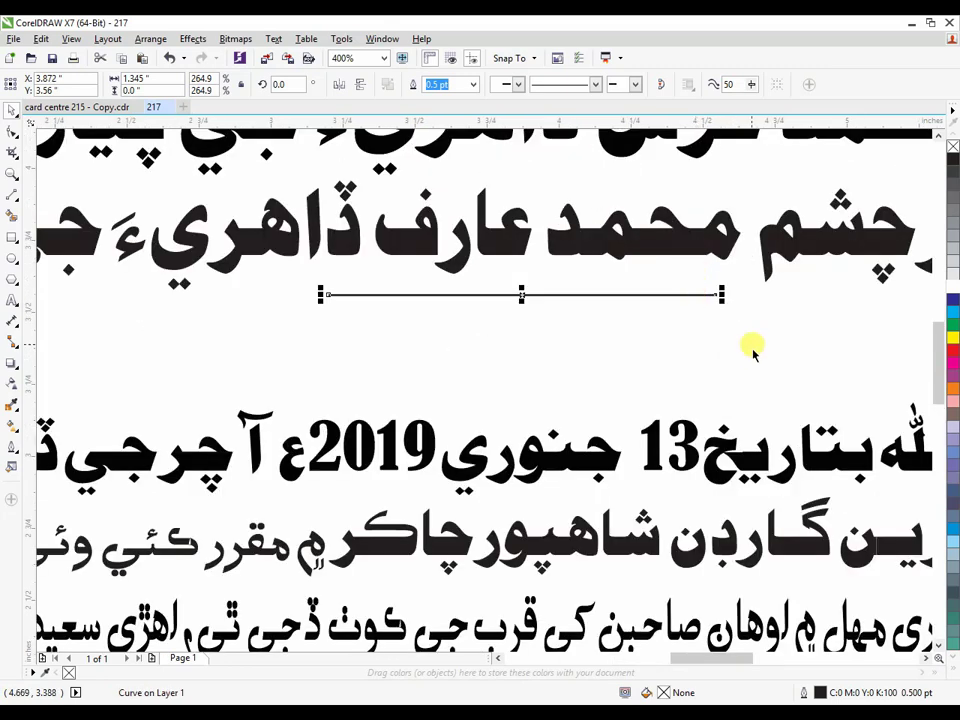
Step: Place a copy of the line just below the original, shifted slightly sideways
{"action": "mouse_move", "coordinate": [673, 296]}
{"action": "left_mouse_down"}
{"action": "mouse_move", "coordinate": [745, 240]}
{"action": "mouse_move", "coordinate": [729, 304]}
{"action": "mouse_move", "coordinate": [680, 299]}
{"action": "mouse_move", "coordinate": [672, 312]}
{"action": "left_mouse_up"}
{"action": "scroll", "coordinate": [729, 297], "scroll_direction": "up", "scroll_amount": 2}
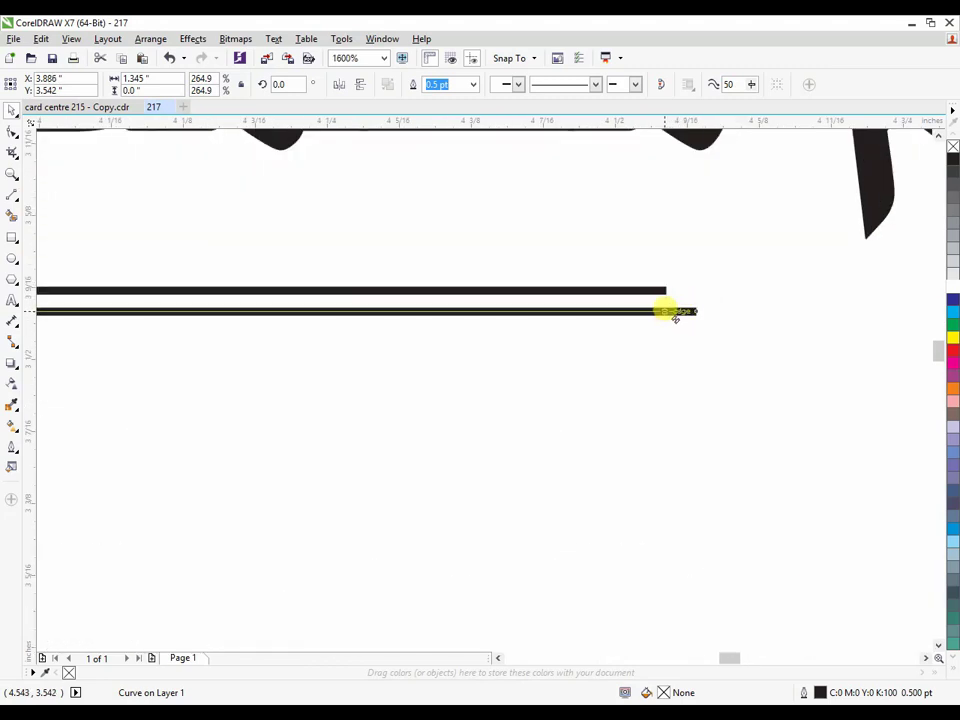
{"action": "left_click_drag", "start_coordinate": [673, 316], "coordinate": [669, 313]}
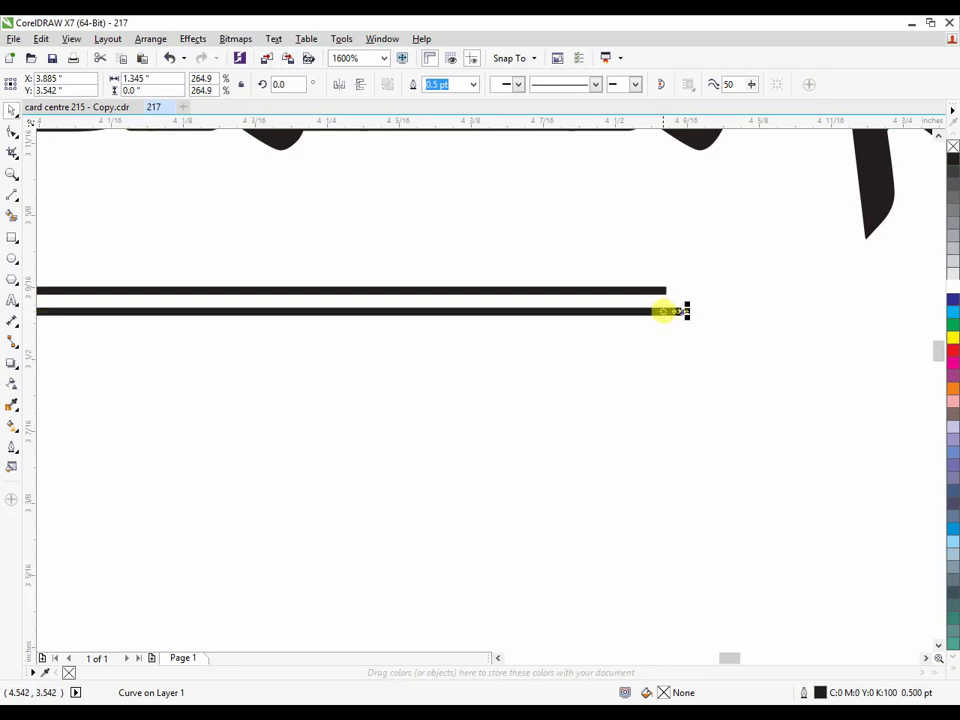
{"action": "scroll", "coordinate": [698, 372], "scroll_direction": "down", "scroll_amount": 2}
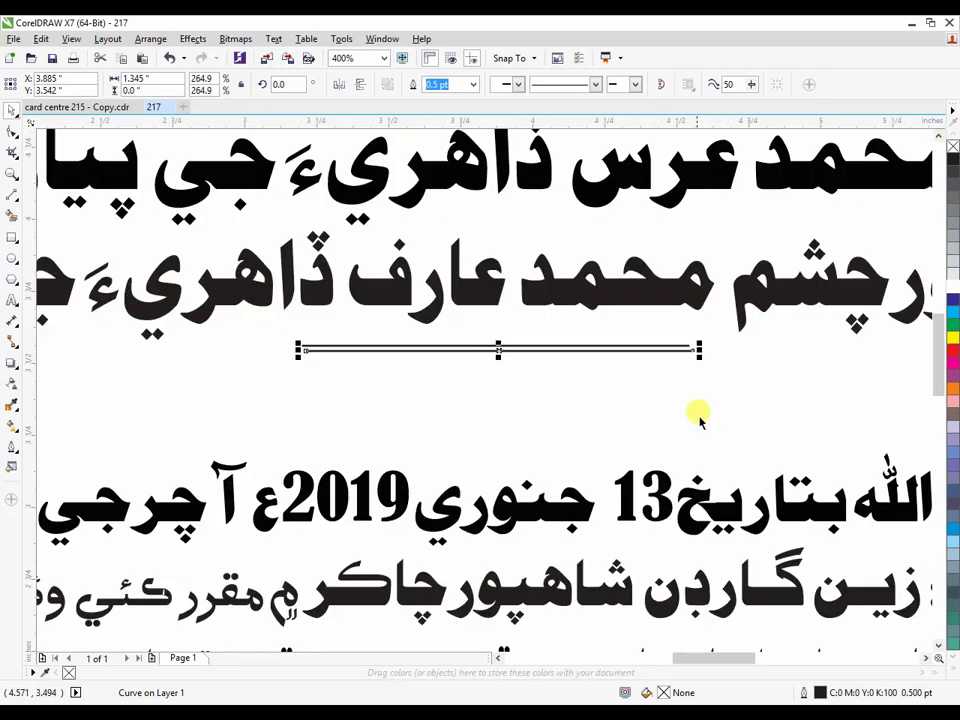
{"action": "key", "text": "ctrl+d"}
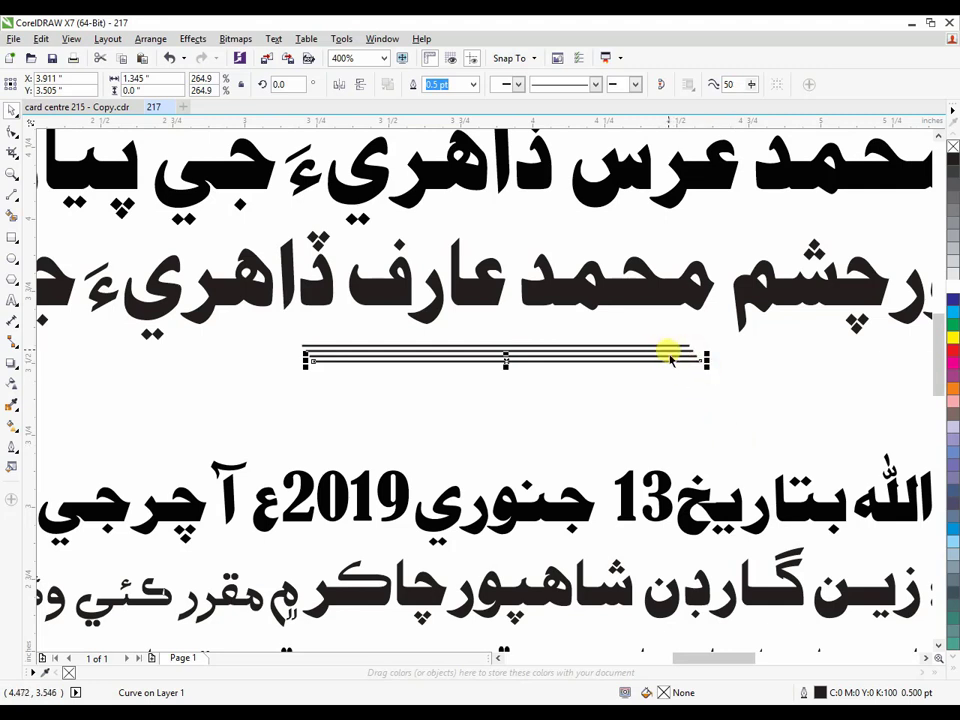
{"action": "scroll", "coordinate": [670, 360], "scroll_direction": "up", "scroll_amount": 3}
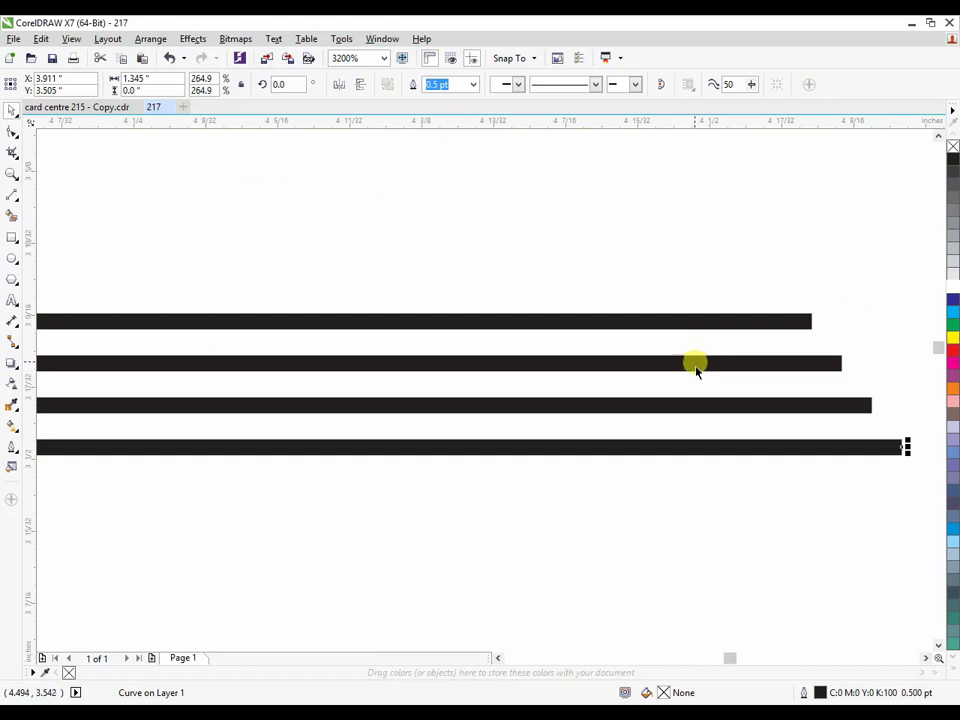
{"action": "key", "text": "ctrl+z"}
{"action": "key", "text": "ctrl+z"}
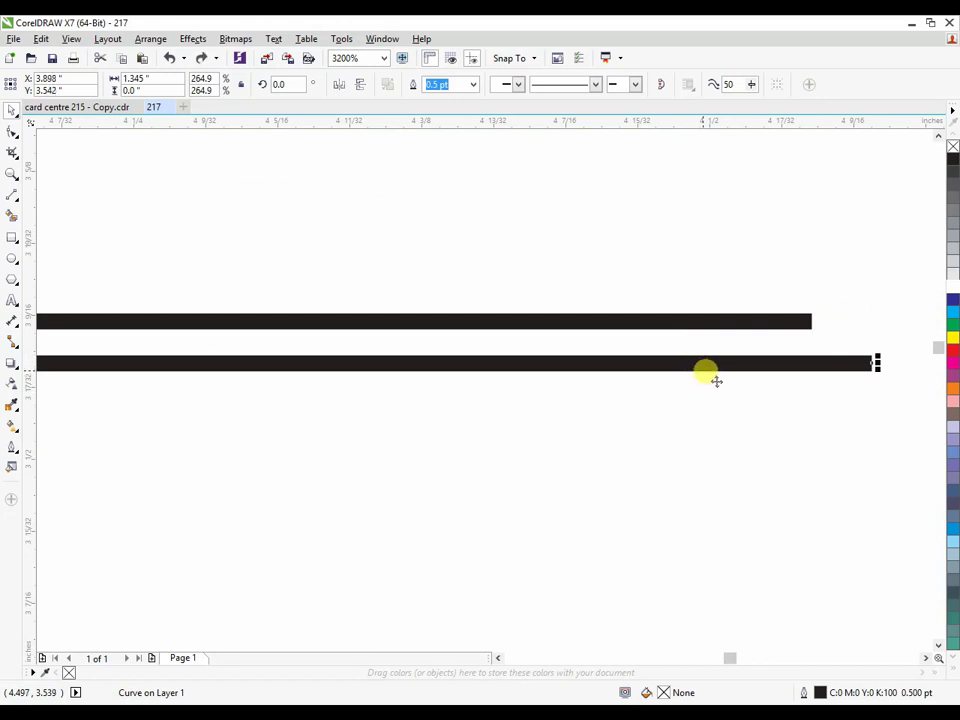
Step: Move the copied line closer beneath the original and repeat the duplication five times to make a stepped stack of seven lines
{"action": "mouse_move", "coordinate": [770, 380]}
{"action": "left_mouse_down"}
{"action": "mouse_move", "coordinate": [742, 358]}
{"action": "mouse_move", "coordinate": [773, 364]}
{"action": "left_mouse_up"}
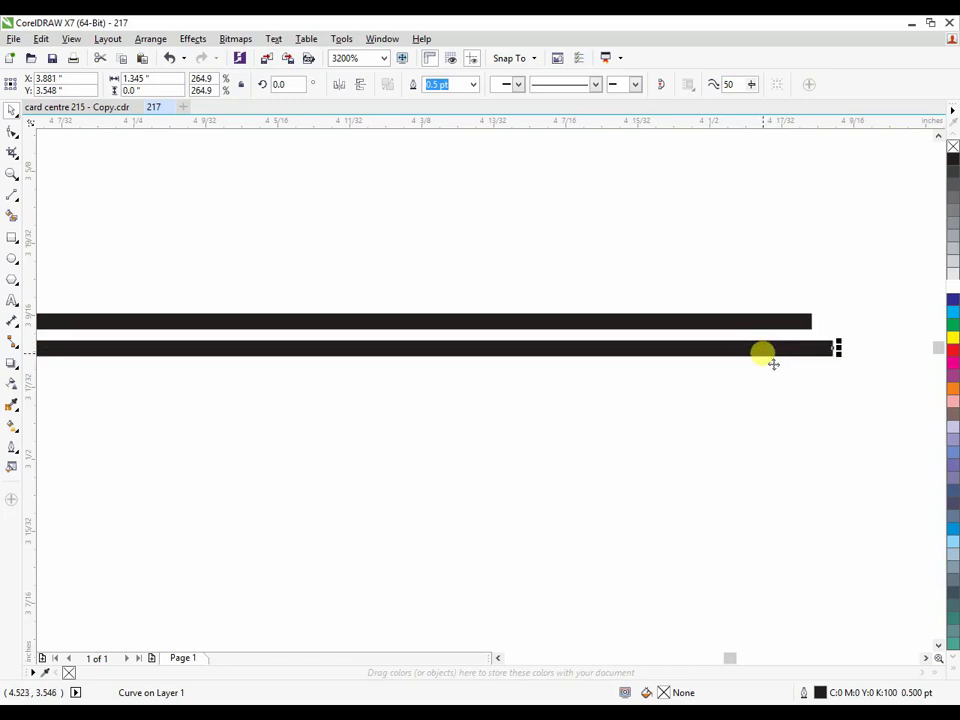
{"action": "scroll", "coordinate": [703, 379], "scroll_direction": "down", "scroll_amount": 1}
{"action": "scroll", "coordinate": [696, 414], "scroll_direction": "down", "scroll_amount": 1}
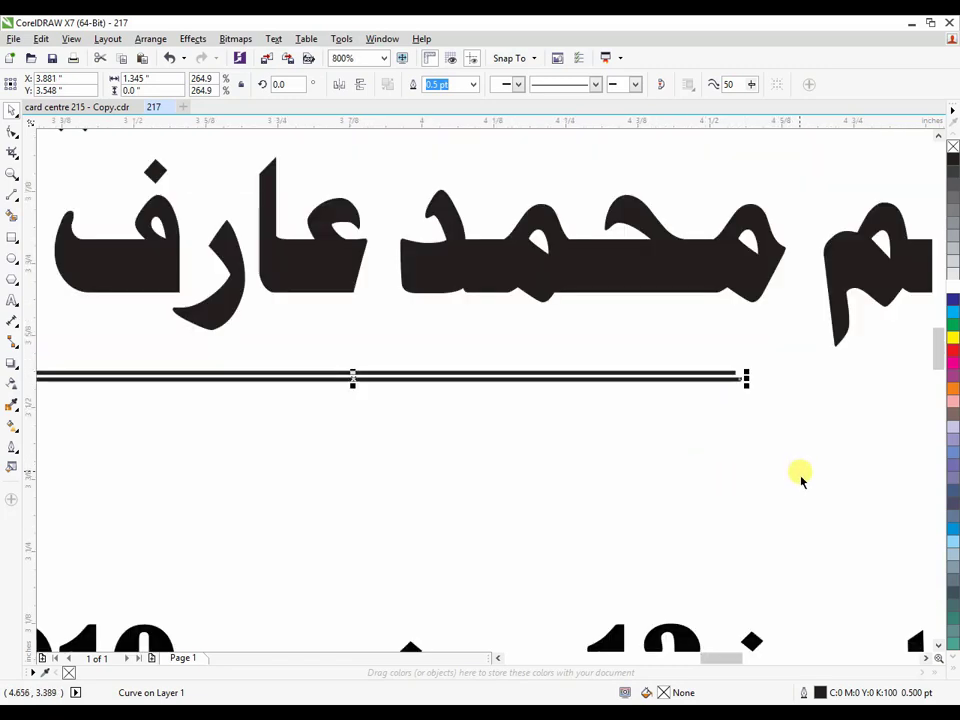
{"action": "key", "text": "ctrl+d"}
{"action": "key", "text": "ctrl+d"}
{"action": "key", "text": "ctrl+d"}
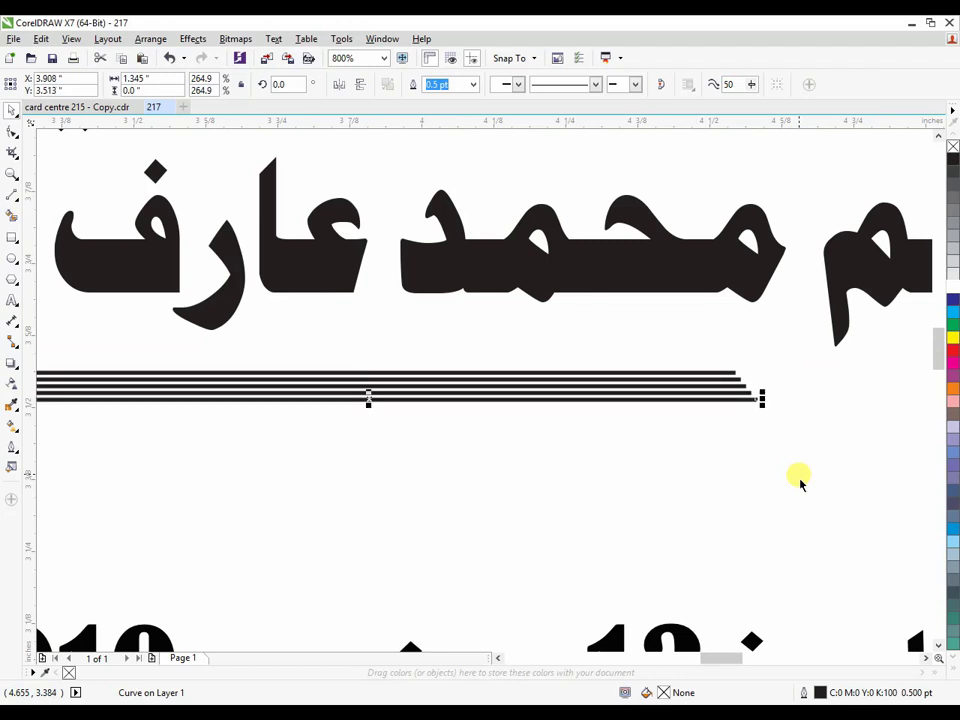
{"action": "key", "text": "ctrl+d"}
{"action": "key", "text": "ctrl+d"}
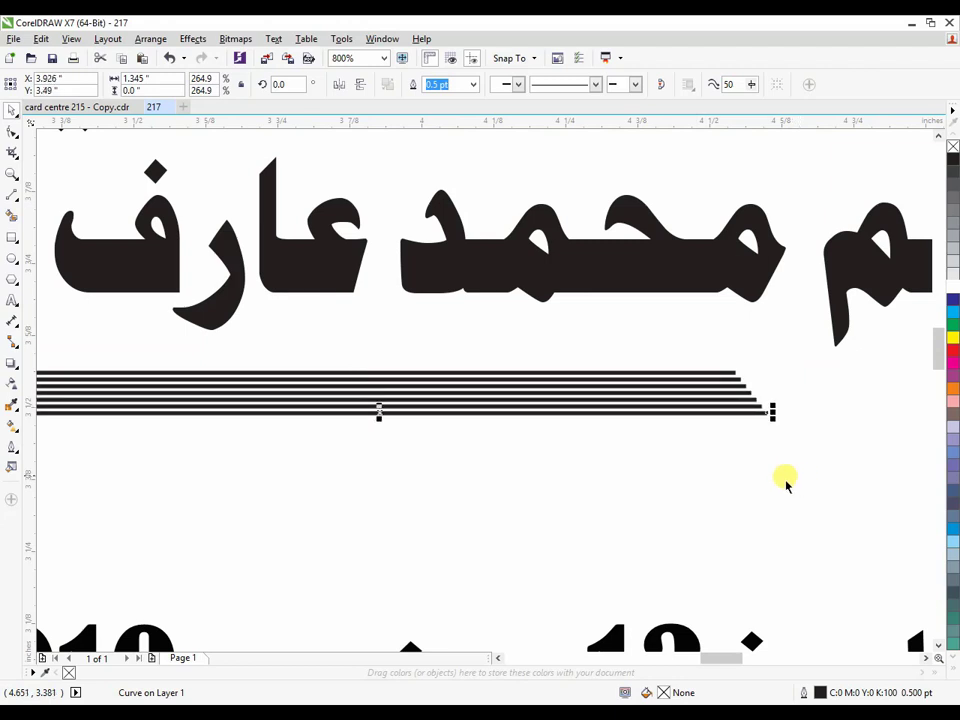
{"action": "scroll", "coordinate": [788, 482], "scroll_direction": "down", "scroll_amount": 1}
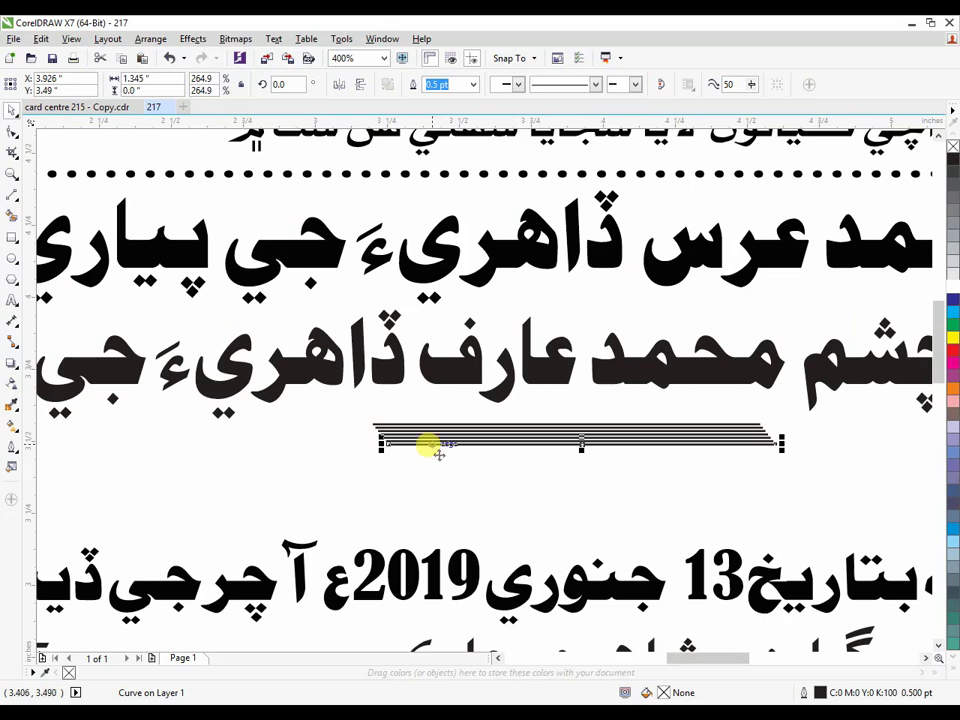
Step: Extend the left ends of the six lower lines progressively outward to mirror the right side's slope, making the bottom line about 1.45 inches long
{"action": "scroll", "coordinate": [375, 447], "scroll_direction": "up", "scroll_amount": 1}
{"action": "scroll", "coordinate": [375, 447], "scroll_direction": "up", "scroll_amount": 3}
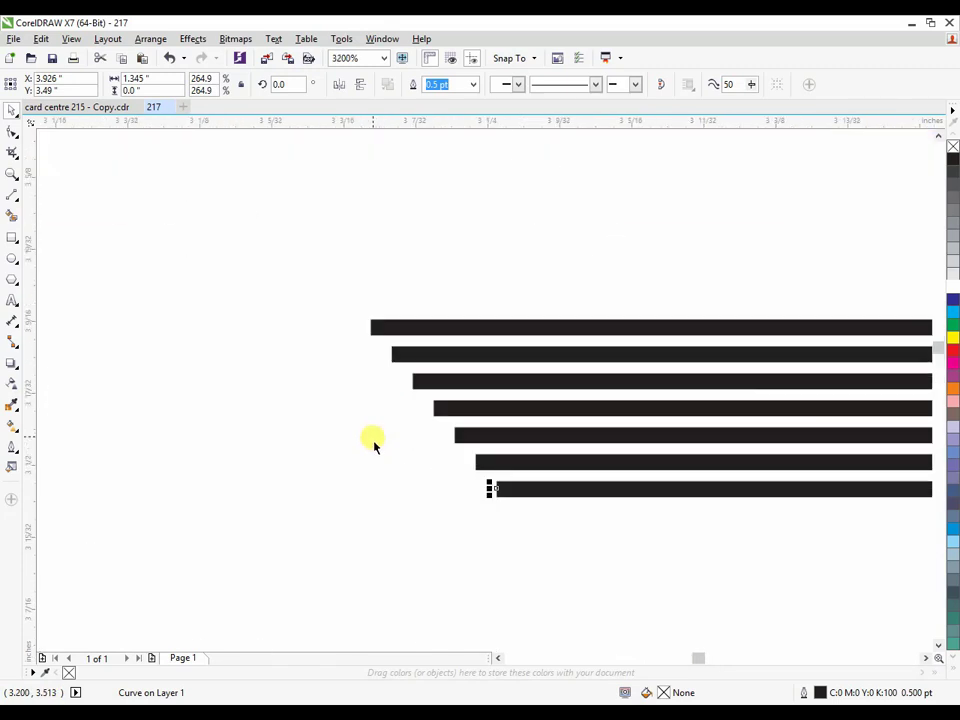
{"action": "left_click", "coordinate": [388, 355]}
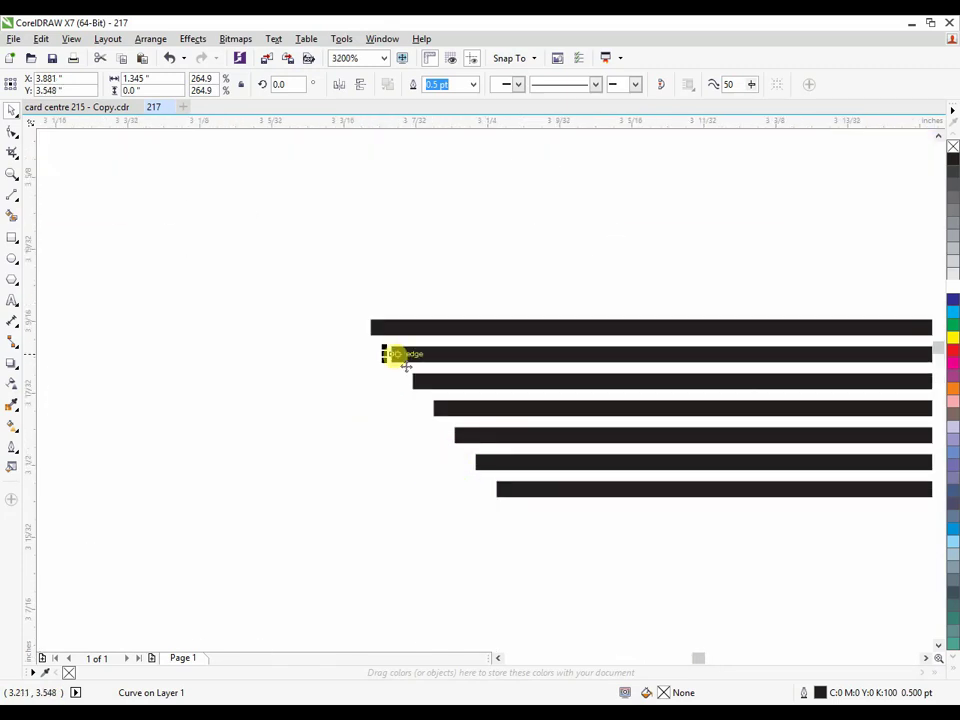
{"action": "left_click", "coordinate": [400, 356]}
{"action": "left_click_drag", "start_coordinate": [388, 355], "coordinate": [348, 355]}
{"action": "left_click", "coordinate": [410, 381]}
{"action": "left_click_drag", "start_coordinate": [410, 386], "coordinate": [321, 382]}
{"action": "left_click_drag", "start_coordinate": [430, 408], "coordinate": [300, 408]}
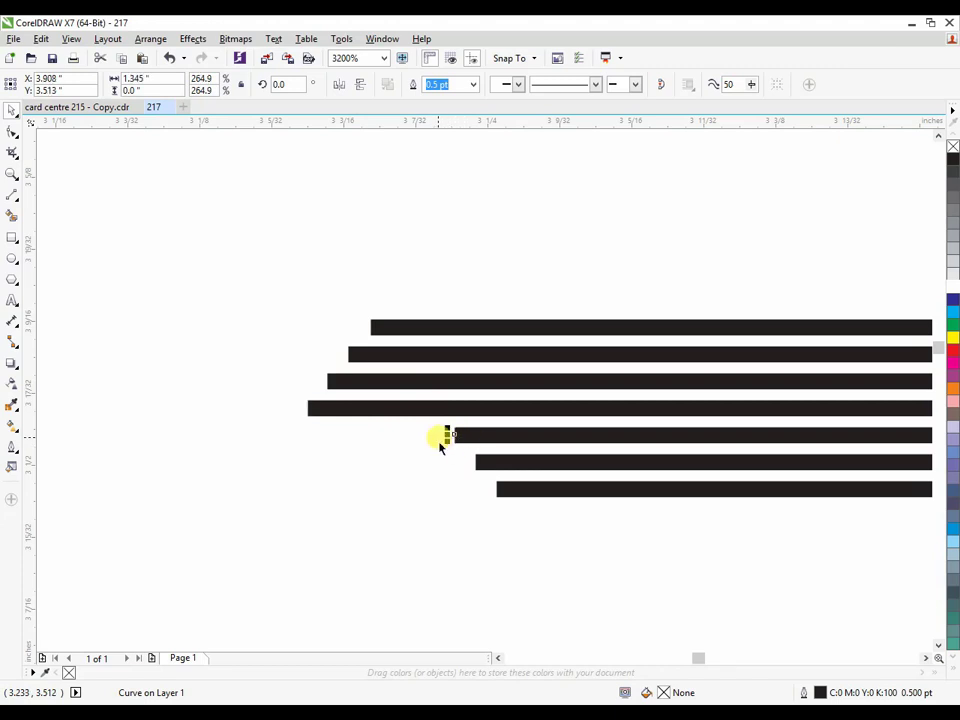
{"action": "left_click_drag", "start_coordinate": [450, 434], "coordinate": [277, 434]}
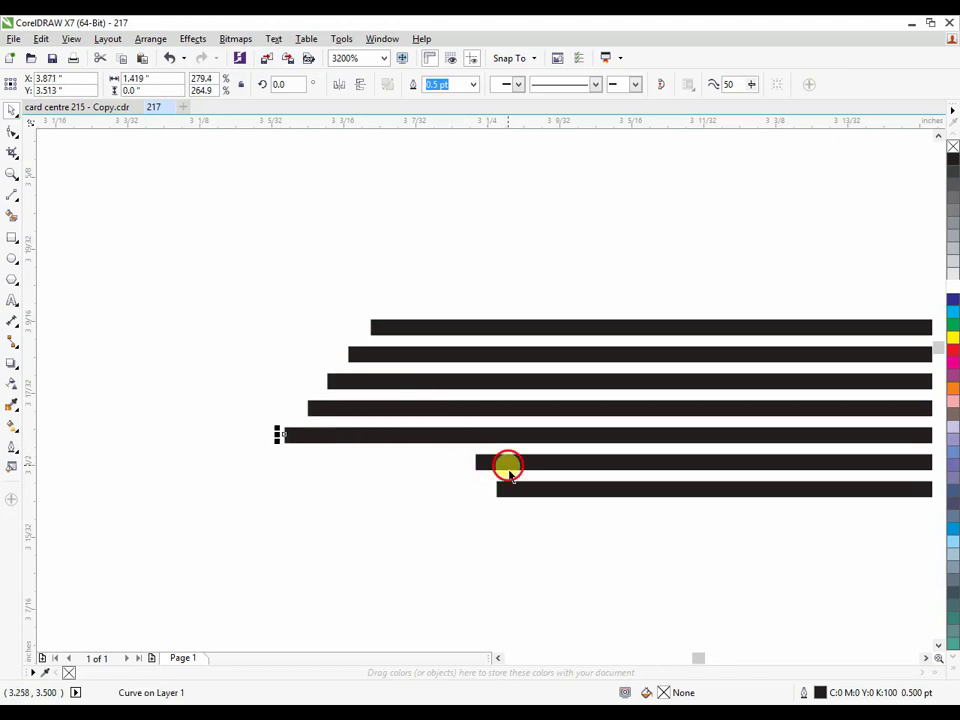
{"action": "left_click_drag", "start_coordinate": [476, 461], "coordinate": [258, 462]}
{"action": "left_click_drag", "start_coordinate": [490, 489], "coordinate": [244, 489]}
{"action": "scroll", "coordinate": [466, 455], "scroll_direction": "down", "scroll_amount": 2}
{"action": "scroll", "coordinate": [466, 455], "scroll_direction": "down", "scroll_amount": 2}
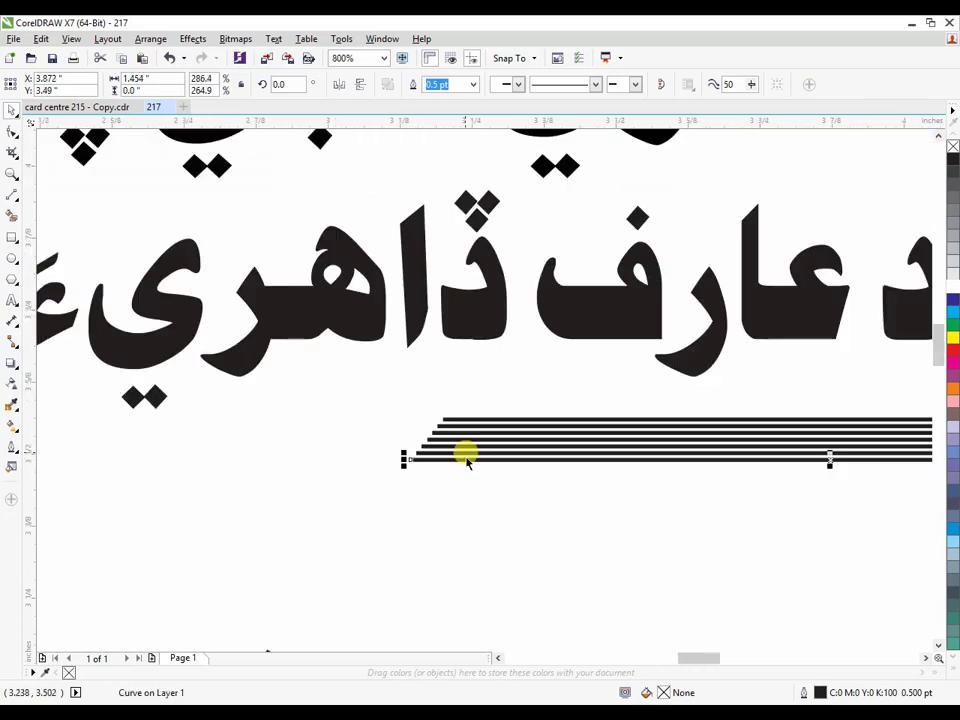
{"action": "scroll", "coordinate": [568, 476], "scroll_direction": "down", "scroll_amount": 1}
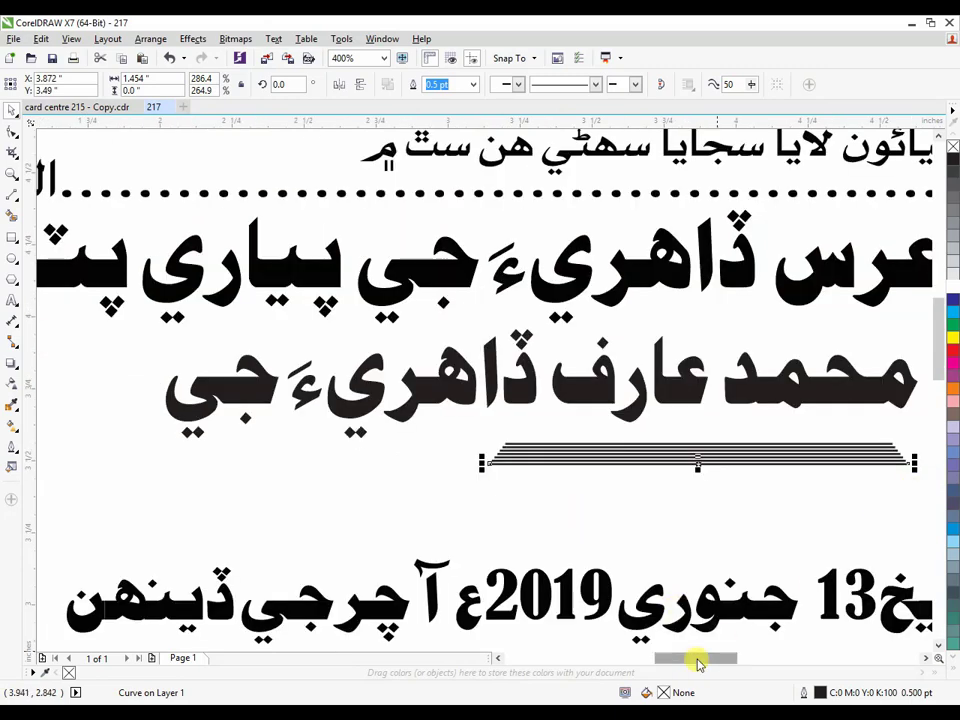
{"action": "left_click_drag", "start_coordinate": [694, 660], "coordinate": [724, 660]}
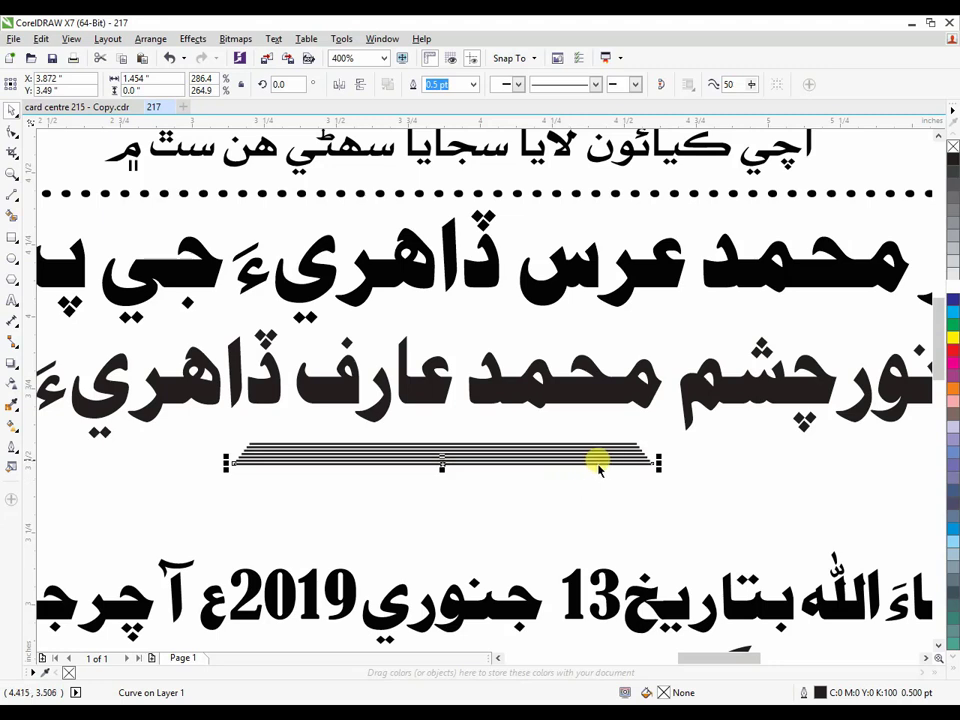
{"action": "left_click", "coordinate": [695, 508]}
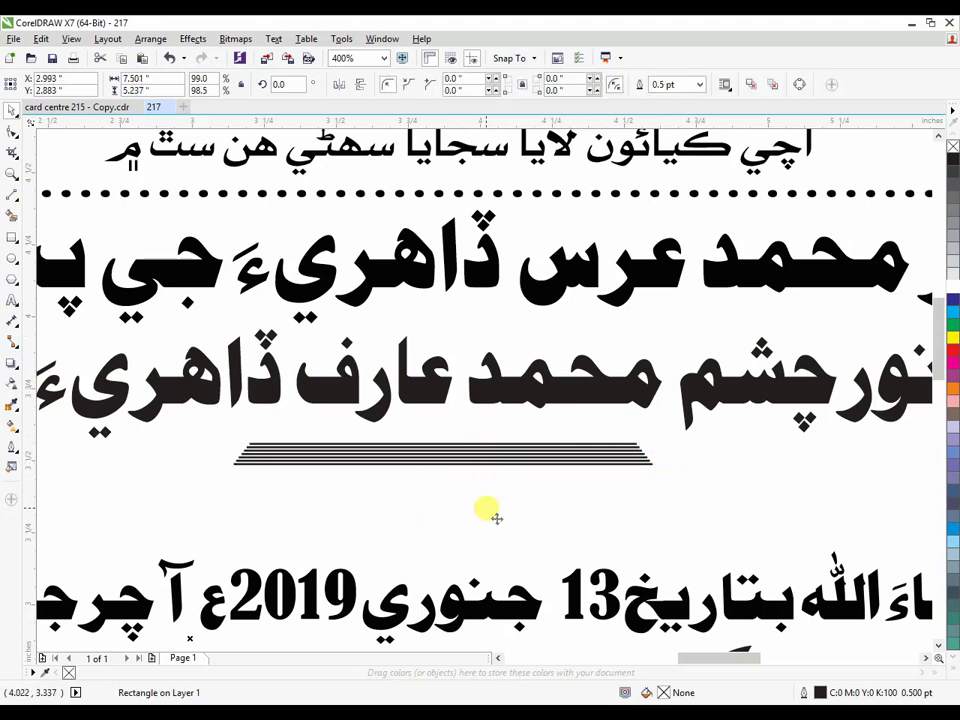
{"action": "scroll", "coordinate": [487, 490], "scroll_direction": "up", "scroll_amount": 2}
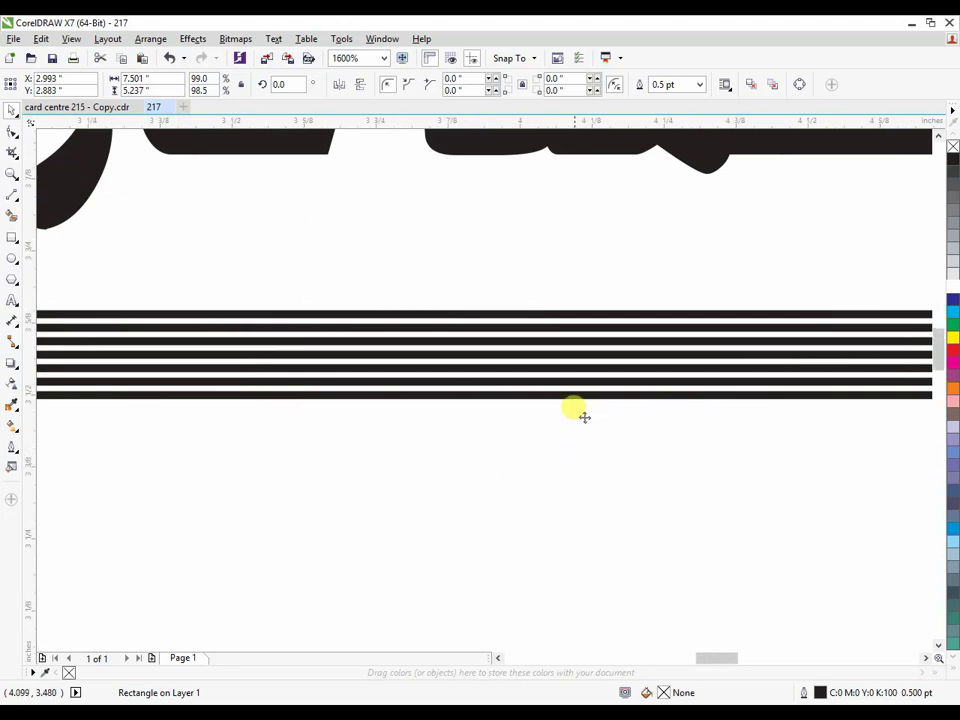
Step: Duplicate the bottom line of the stack and place the copy just below it, shifted slightly sideways
{"action": "scroll", "coordinate": [579, 411], "scroll_direction": "down", "scroll_amount": 1}
{"action": "left_click", "coordinate": [578, 399]}
{"action": "key", "text": "ctrl+q"}
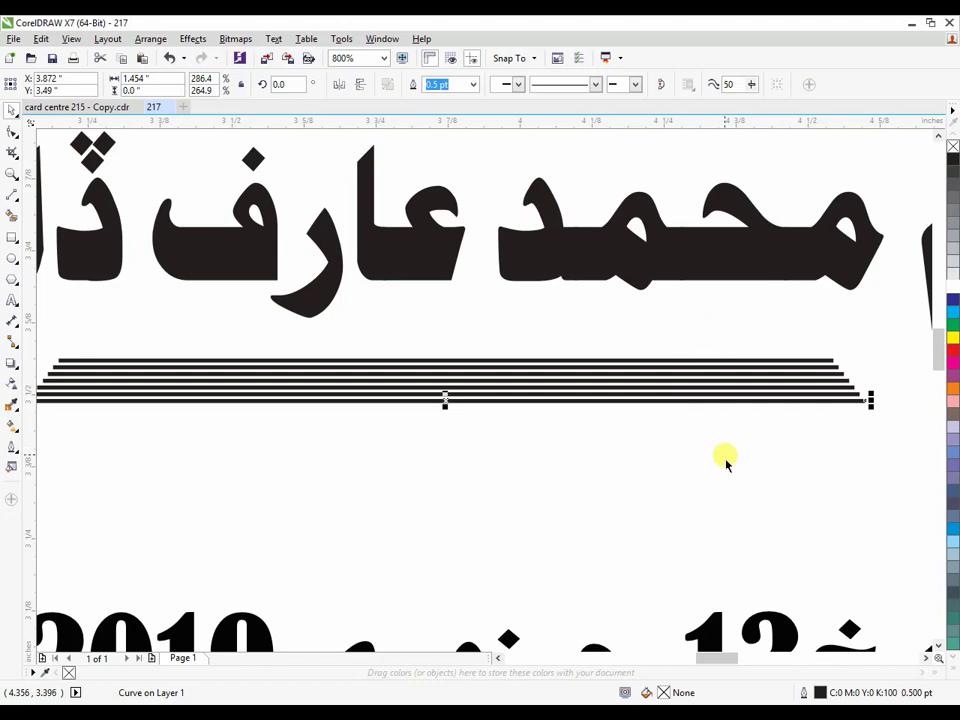
{"action": "key", "text": "ctrl+d"}
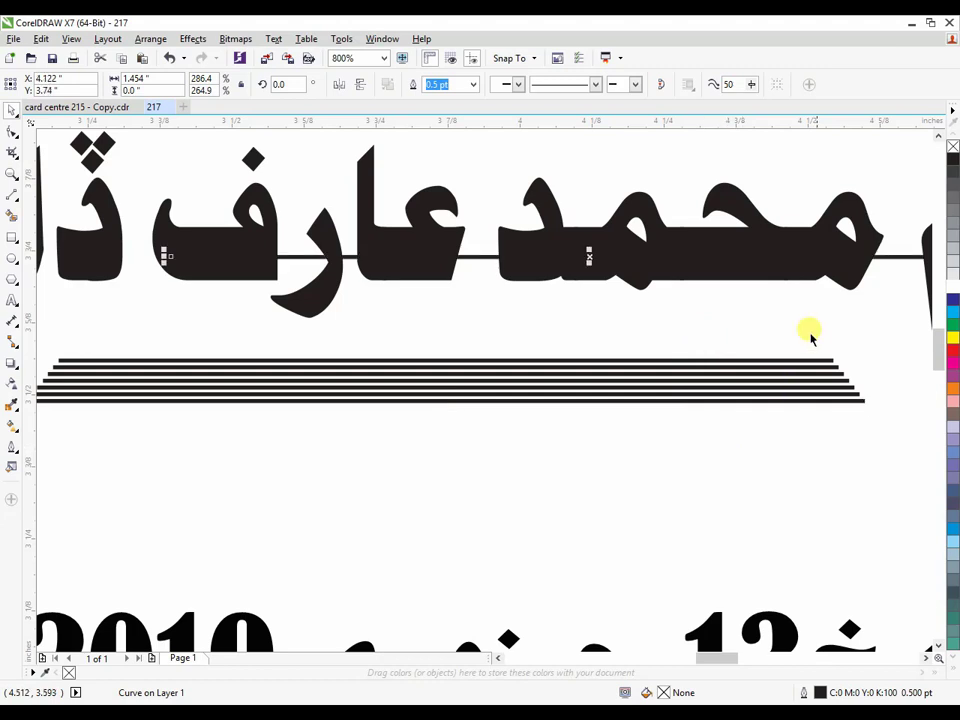
{"action": "left_click_drag", "start_coordinate": [866, 258], "coordinate": [749, 408]}
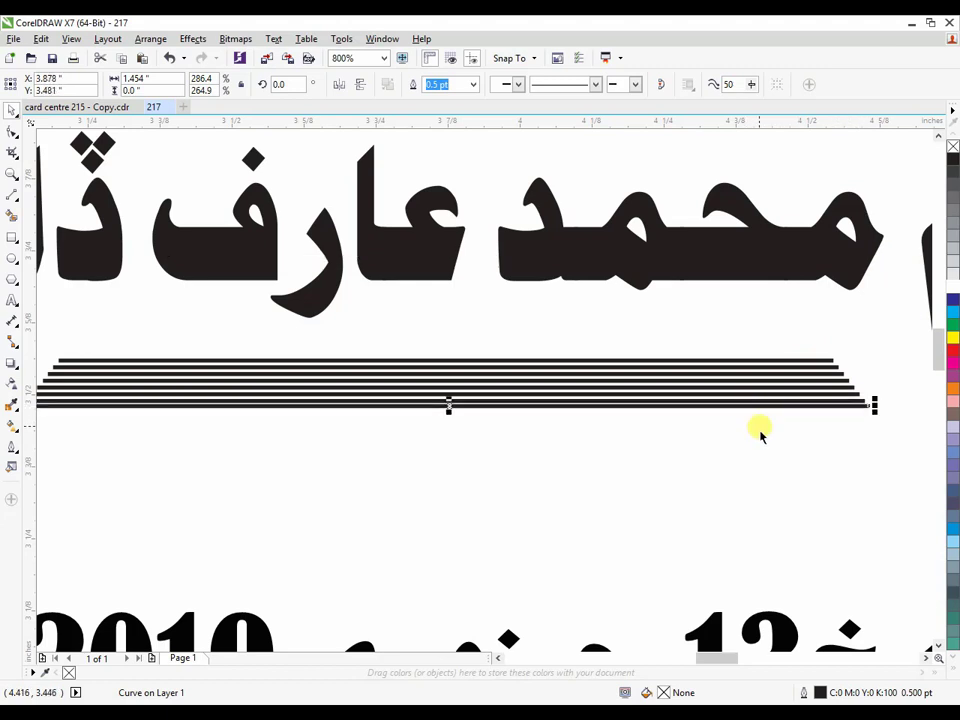
{"action": "key", "text": "Down"}
{"action": "key", "text": "Down"}
{"action": "key", "text": "Up"}
{"action": "key", "text": "Up"}
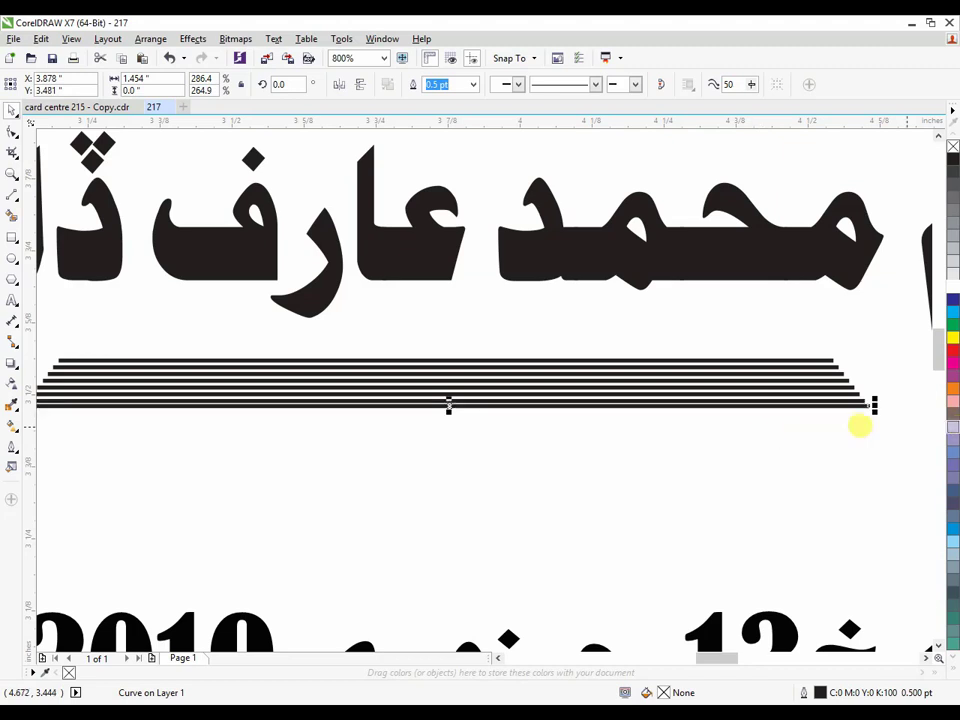
Step: Match the copied line to the stack's spacing and repeat the duplication to add a ninth line beneath it
{"action": "scroll", "coordinate": [878, 417], "scroll_direction": "up", "scroll_amount": 1}
{"action": "scroll", "coordinate": [878, 413], "scroll_direction": "up", "scroll_amount": 3}
{"action": "left_click_drag", "start_coordinate": [791, 357], "coordinate": [795, 371]}
{"action": "scroll", "coordinate": [795, 370], "scroll_direction": "down", "scroll_amount": 3}
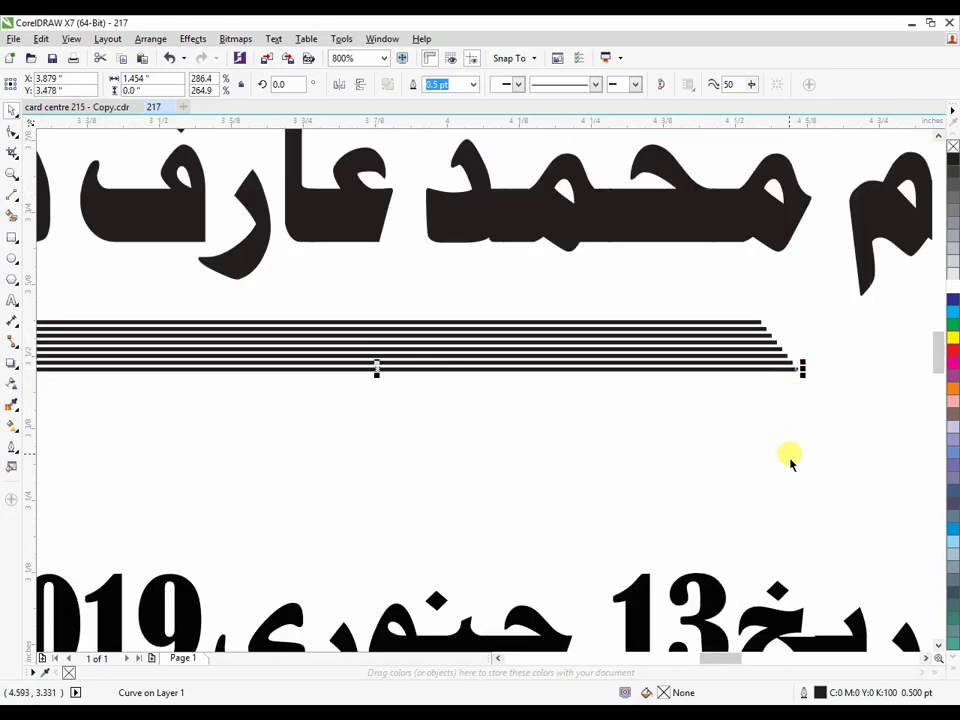
{"action": "key", "text": "Right"}
{"action": "key", "text": "Right"}
{"action": "key", "text": "Down"}
{"action": "key", "text": "Down"}
{"action": "key", "text": "Down"}
{"action": "scroll", "coordinate": [790, 460], "scroll_direction": "down", "scroll_amount": 1}
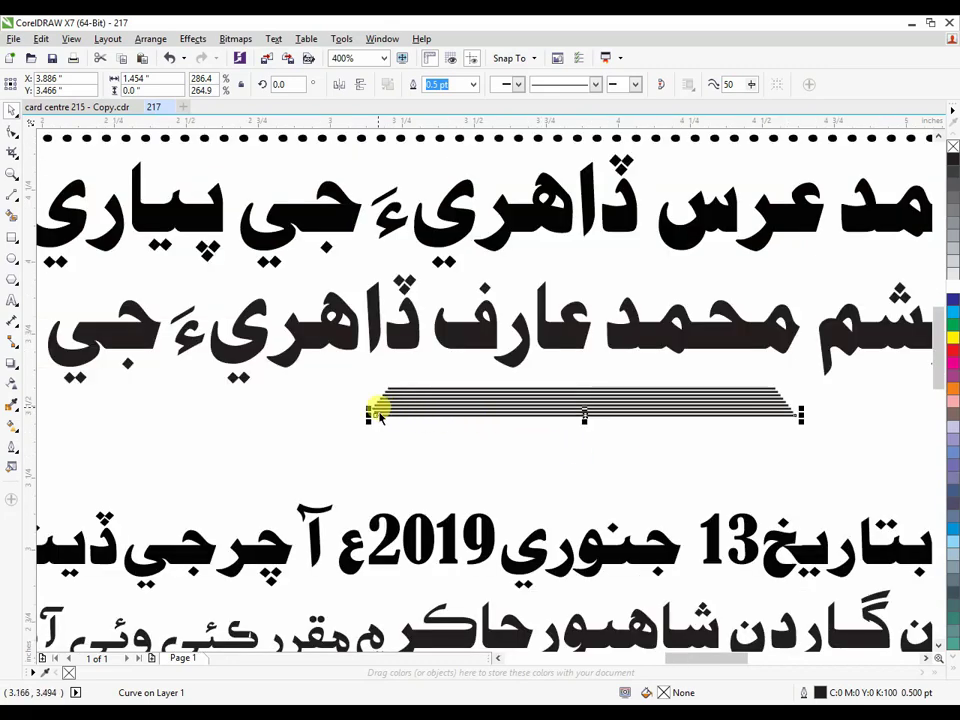
Step: Extend the left ends of the two lowest lines outward to continue the slope, making the bottom line about 1.49 inches long
{"action": "scroll", "coordinate": [400, 410], "scroll_direction": "up", "scroll_amount": 5}
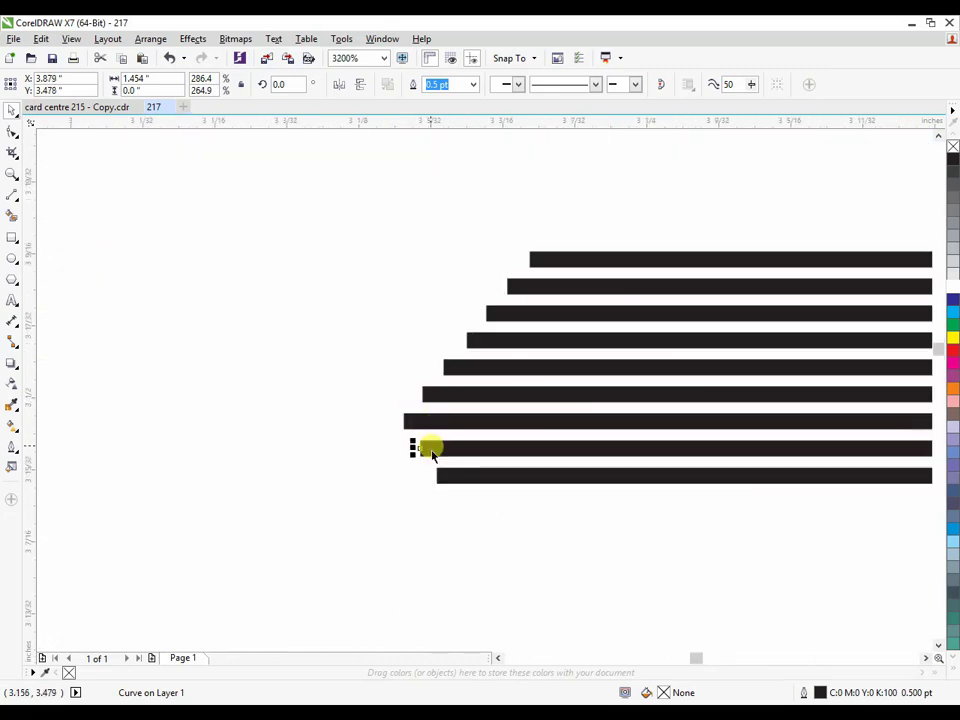
{"action": "left_click_drag", "start_coordinate": [418, 452], "coordinate": [381, 449]}
{"action": "left_click", "coordinate": [448, 477]}
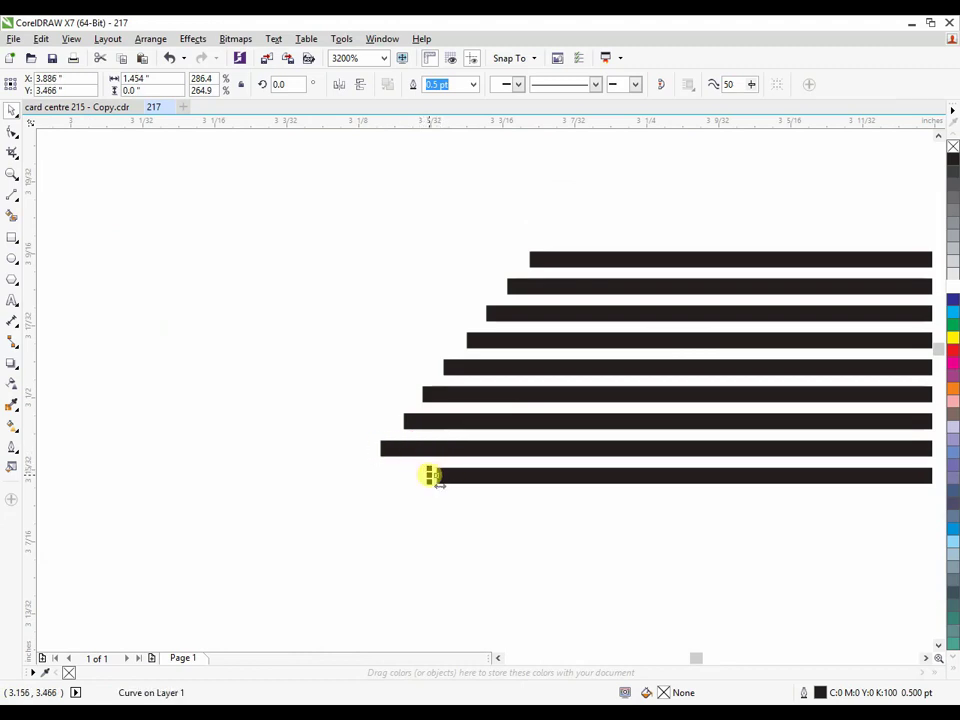
{"action": "left_click_drag", "start_coordinate": [436, 477], "coordinate": [362, 478]}
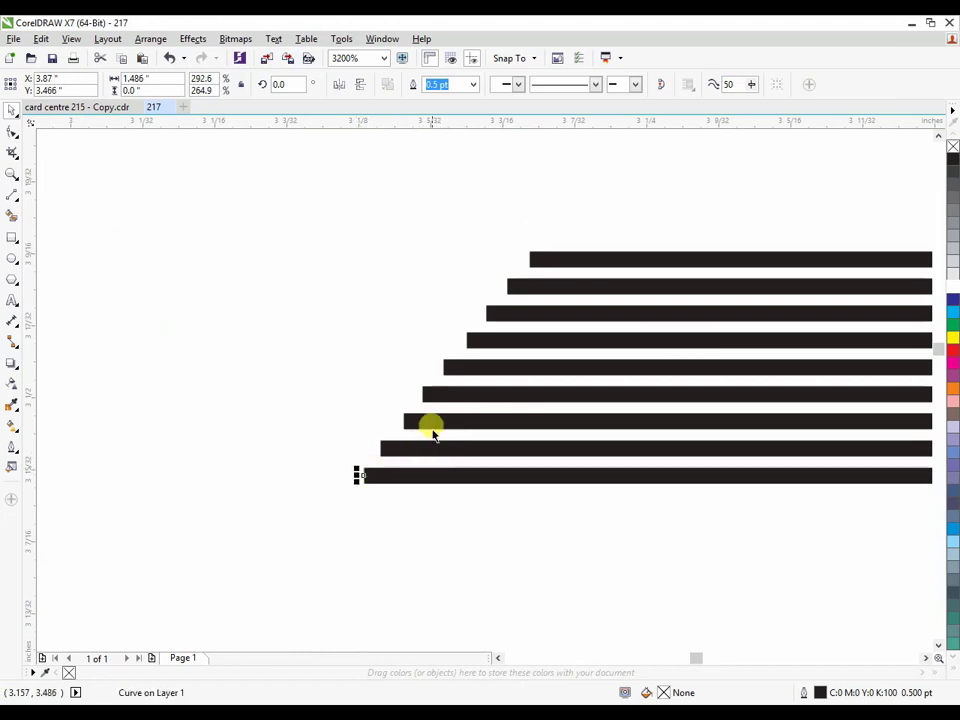
{"action": "scroll", "coordinate": [429, 424], "scroll_direction": "down", "scroll_amount": 5}
{"action": "scroll", "coordinate": [435, 435], "scroll_direction": "up", "scroll_amount": 2}
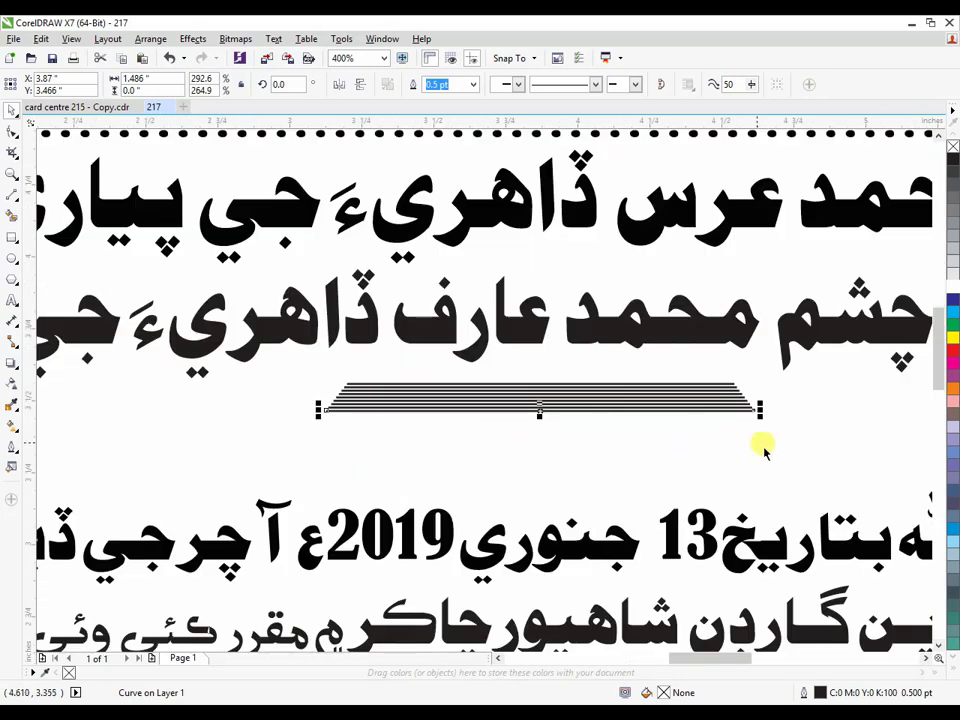
Step: Move the empty rectangle frame overlapping the card off the page and delete it
{"action": "left_click", "coordinate": [677, 405]}
{"action": "scroll", "coordinate": [478, 397], "scroll_direction": "down", "scroll_amount": 2}
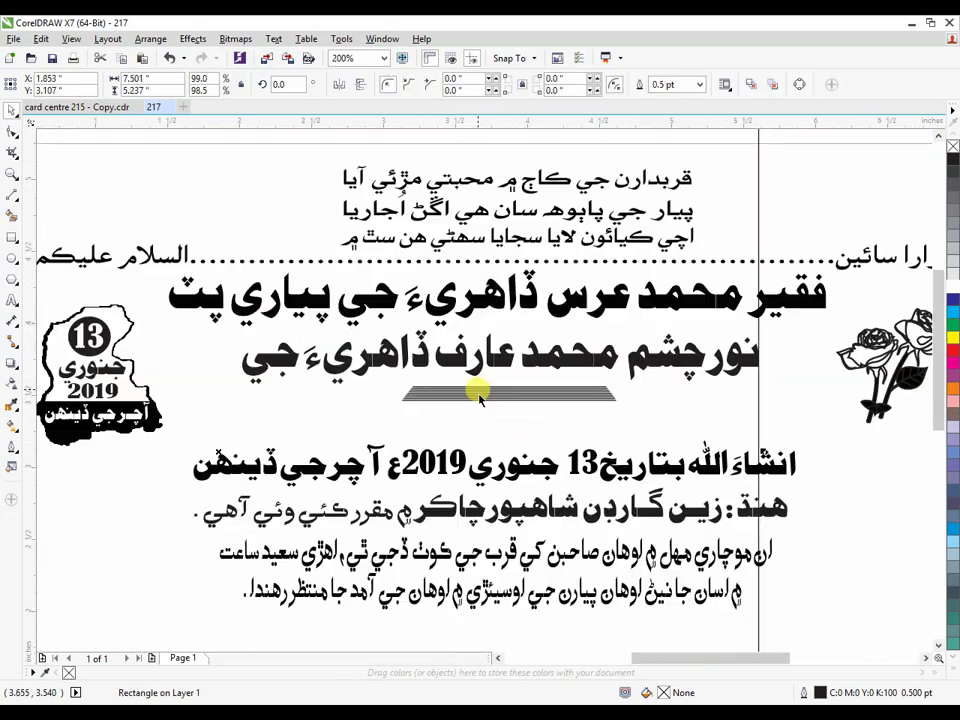
{"action": "scroll", "coordinate": [476, 393], "scroll_direction": "down", "scroll_amount": 1}
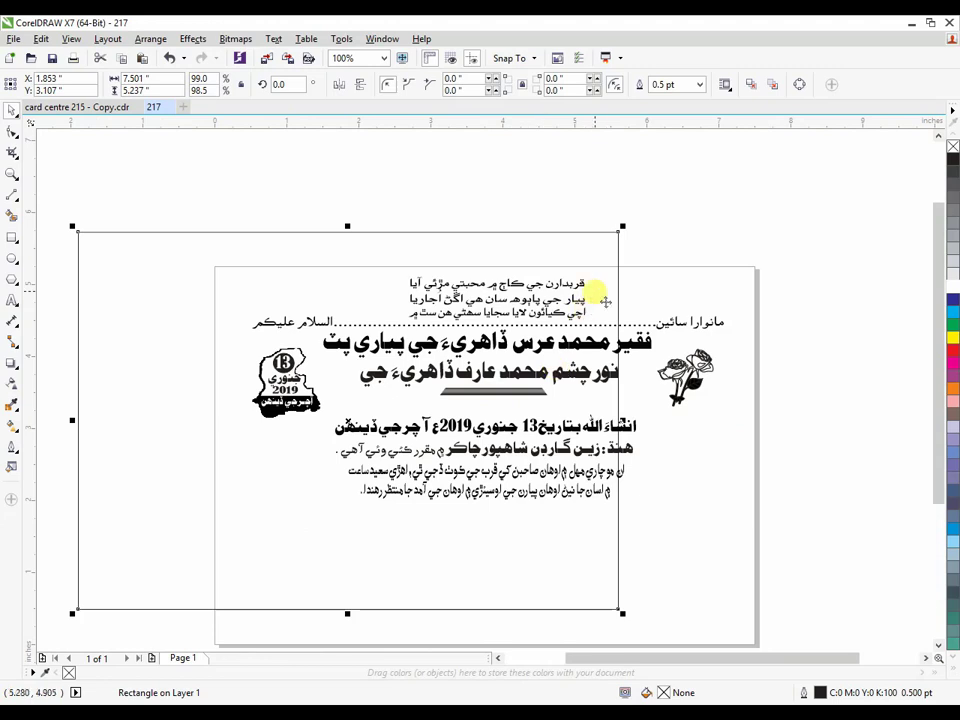
{"action": "scroll", "coordinate": [614, 292], "scroll_direction": "down", "scroll_amount": 1}
{"action": "left_click_drag", "start_coordinate": [616, 280], "coordinate": [327, 278]}
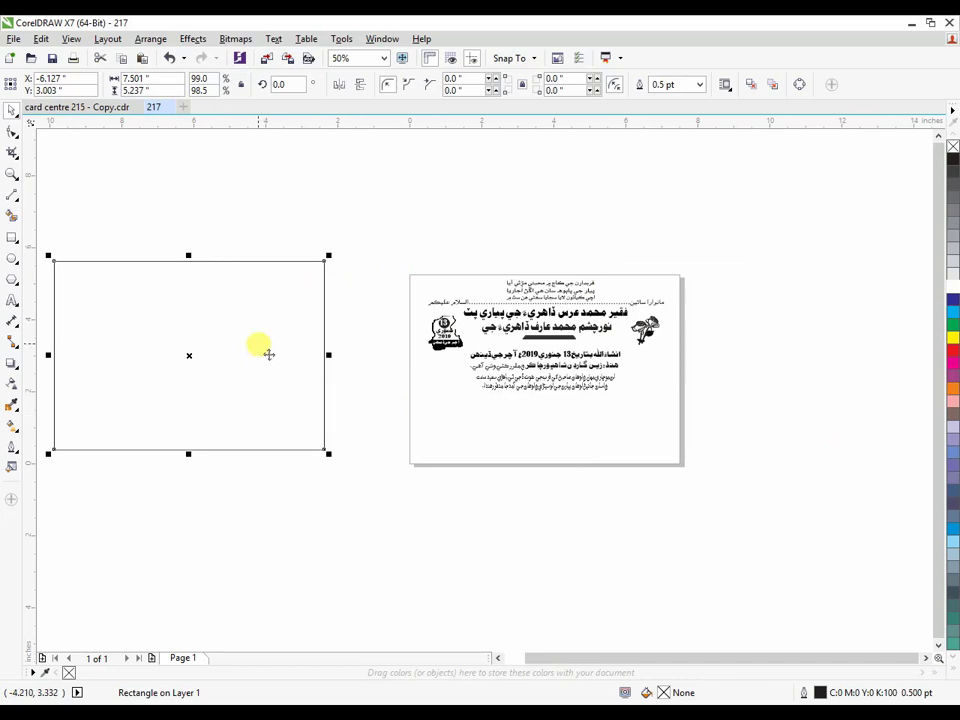
{"action": "key", "text": "Delete"}
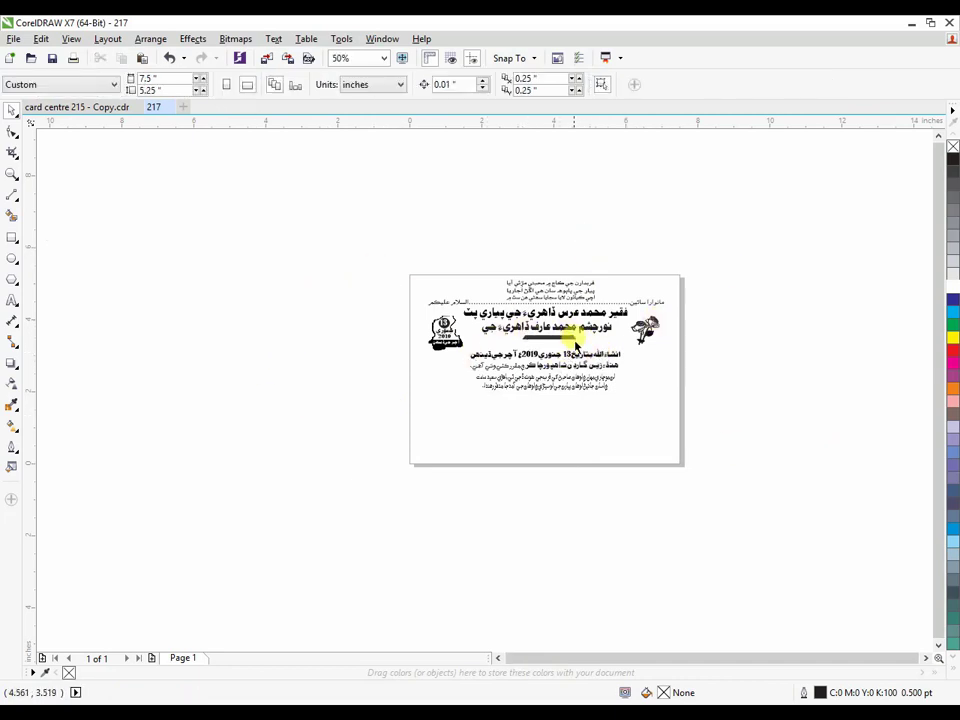
Step: Group the nine stacked lines, shift the group slightly, and place a vertically mirrored copy beneath it
{"action": "scroll", "coordinate": [573, 340], "scroll_direction": "up", "scroll_amount": 6}
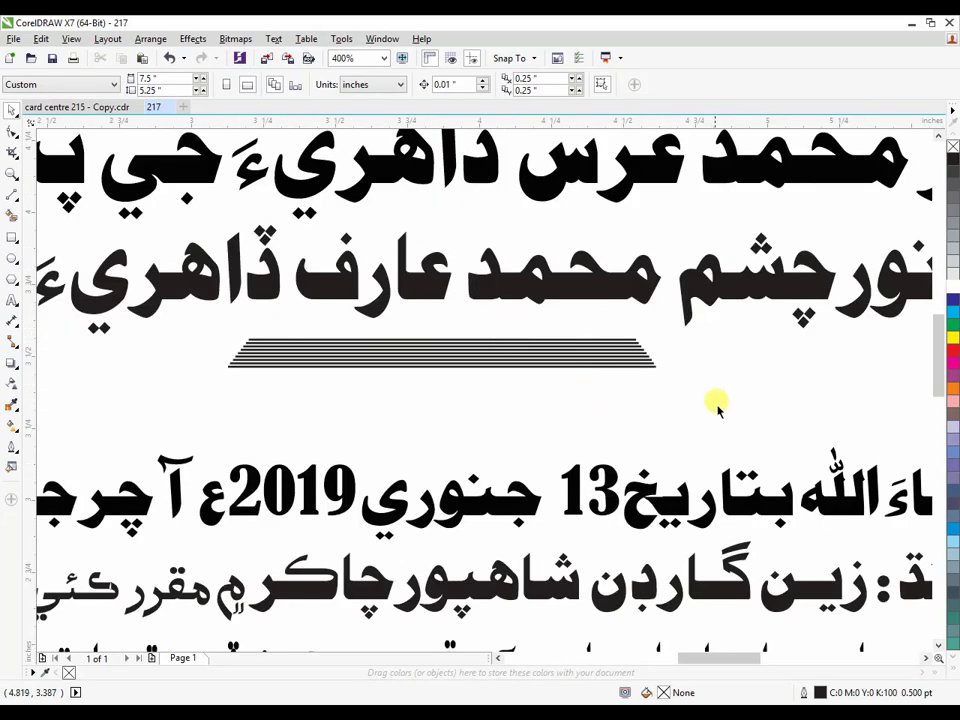
{"action": "left_click_drag", "start_coordinate": [709, 403], "coordinate": [175, 328]}
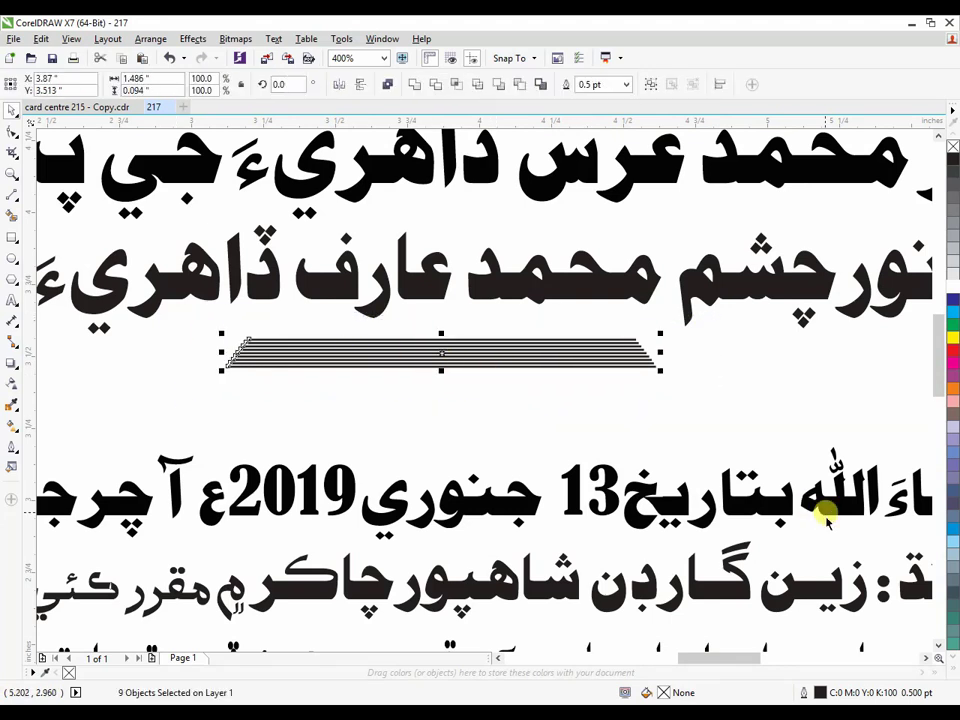
{"action": "key", "text": "ctrl+g"}
{"action": "left_click_drag", "start_coordinate": [568, 352], "coordinate": [605, 404]}
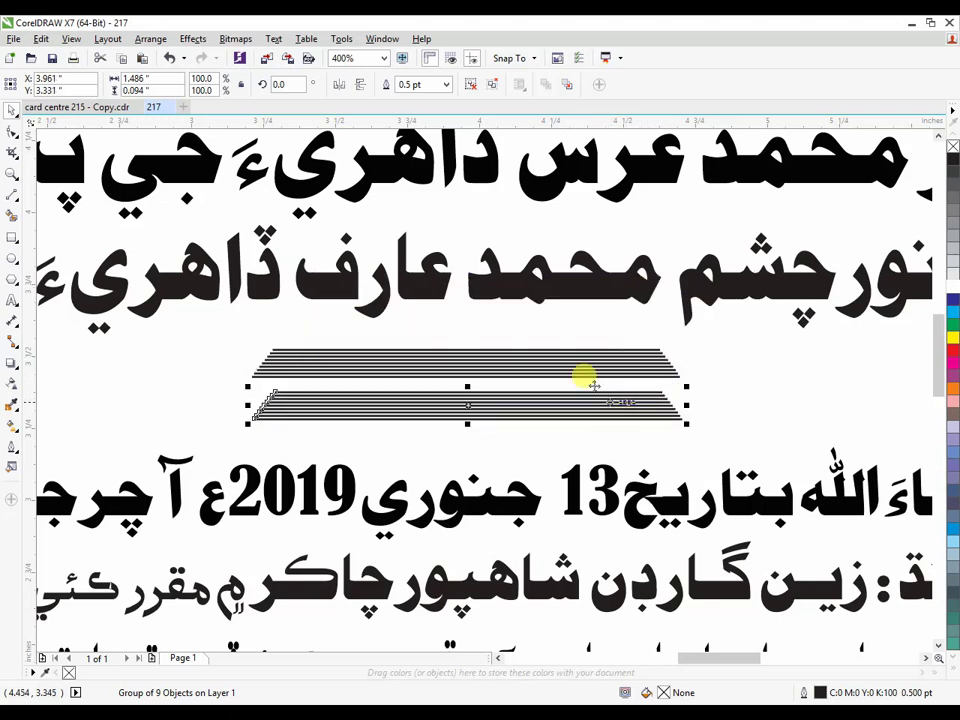
{"action": "left_click", "coordinate": [360, 89]}
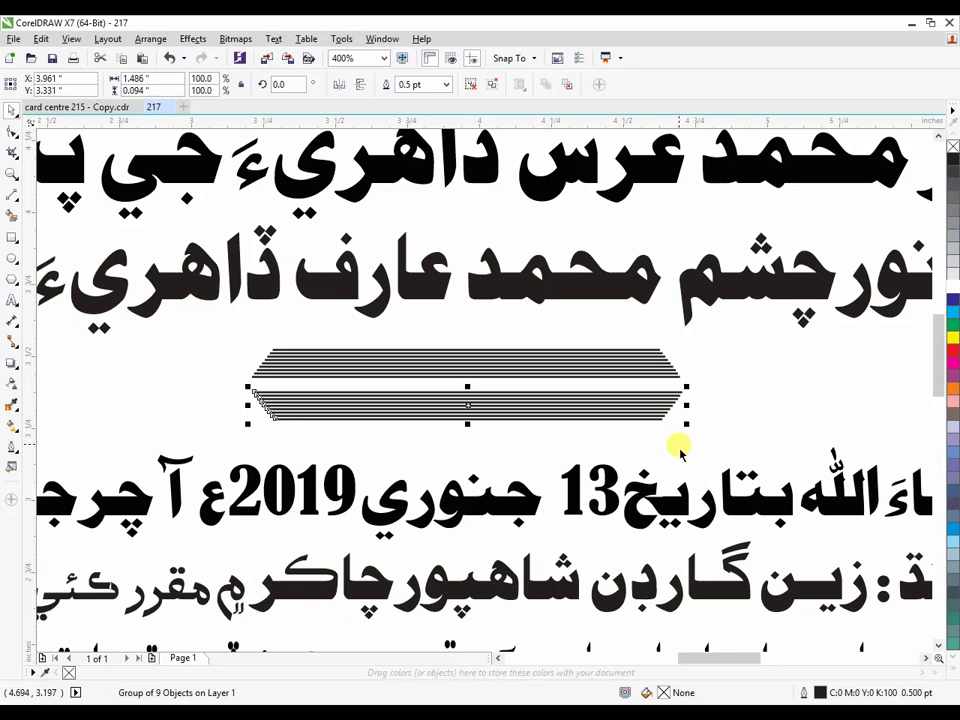
Step: Move the mirrored group up beneath the original, leaving a gap one line wide between the two halves
{"action": "key", "text": "Up"}
{"action": "key", "text": "Up"}
{"action": "key", "text": "Up"}
{"action": "key", "text": "Up"}
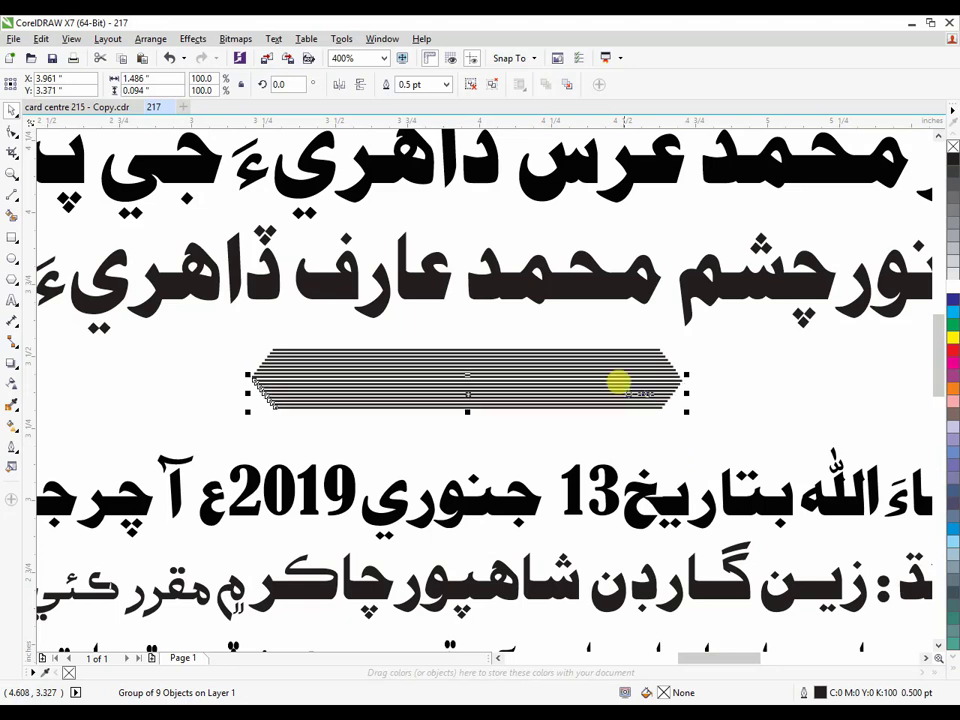
{"action": "scroll", "coordinate": [617, 381], "scroll_direction": "up", "scroll_amount": 2}
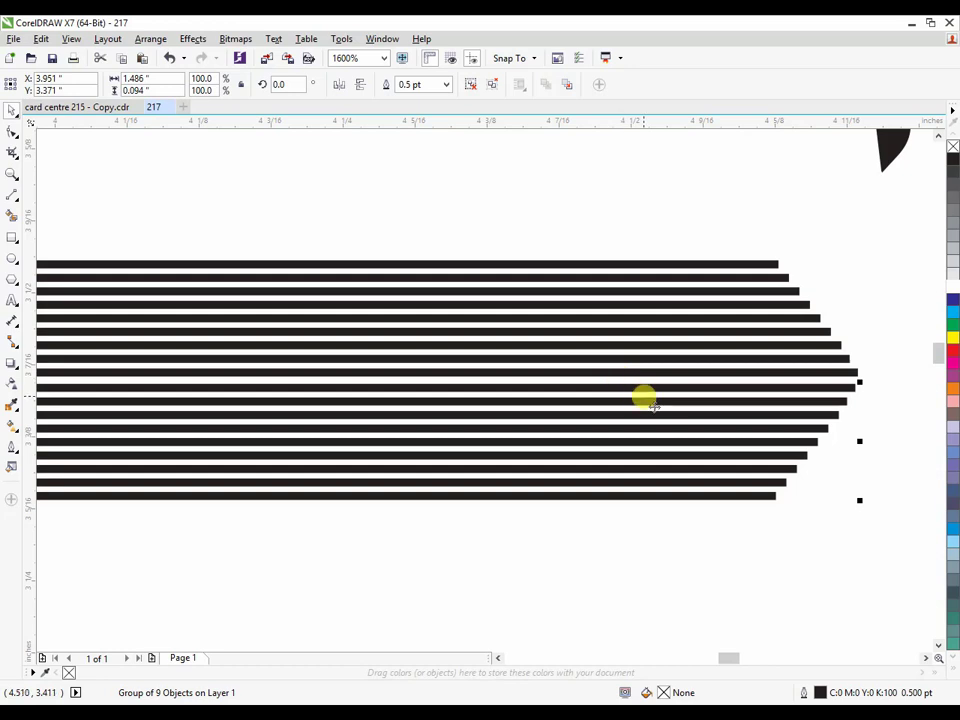
{"action": "scroll", "coordinate": [696, 405], "scroll_direction": "down", "scroll_amount": 1}
{"action": "key", "text": "Down"}
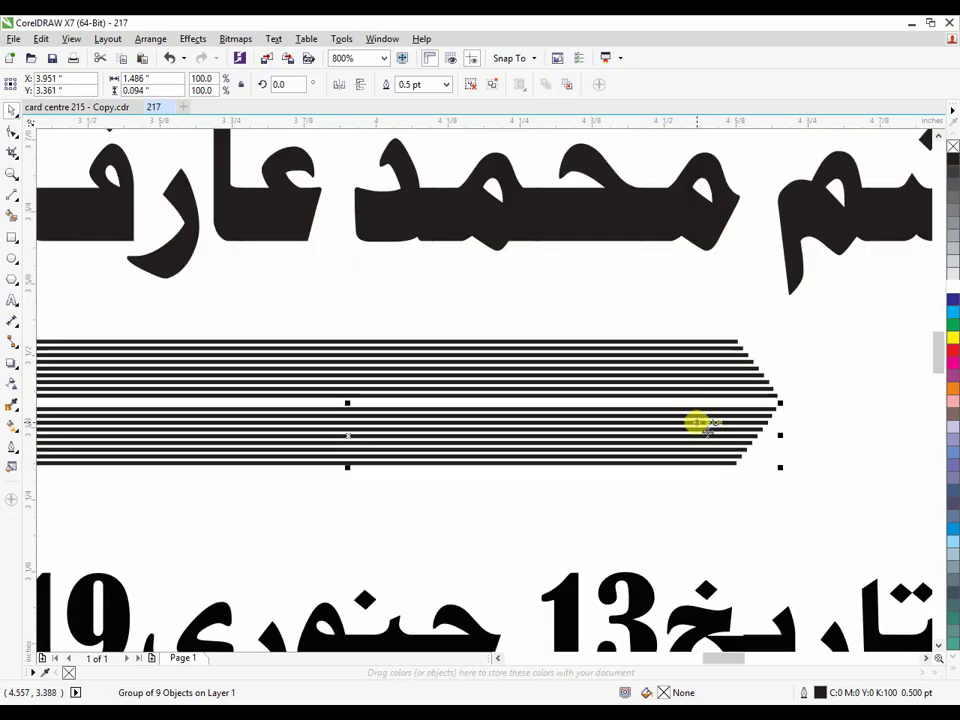
{"action": "scroll", "coordinate": [707, 446], "scroll_direction": "down", "scroll_amount": 1}
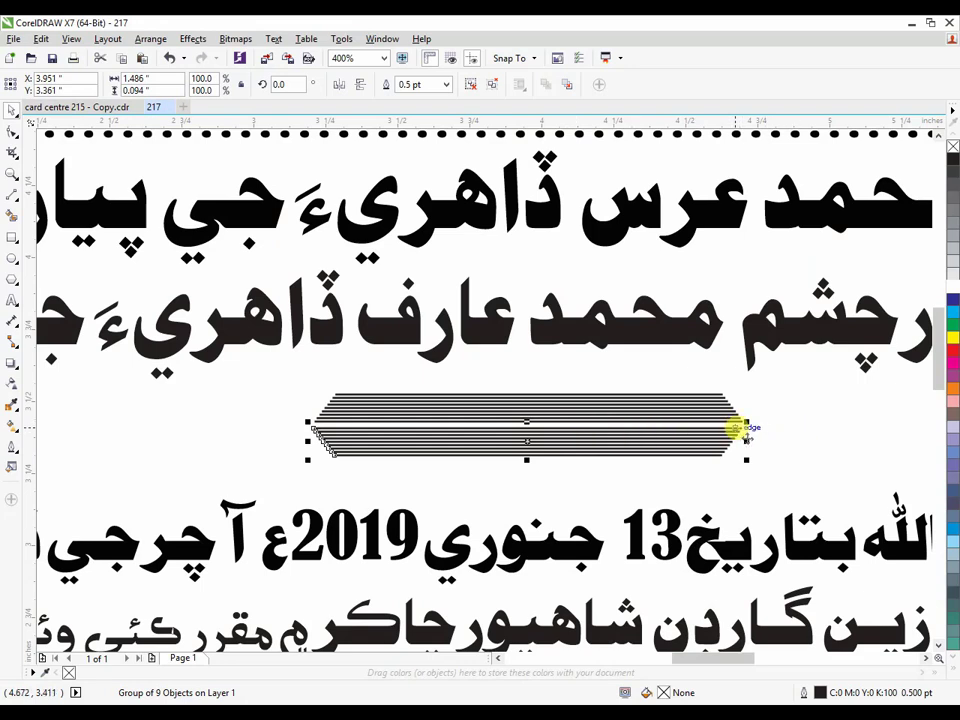
Step: Ungroup the upper stack of nine lines
{"action": "scroll", "coordinate": [735, 428], "scroll_direction": "up", "scroll_amount": 2}
{"action": "left_click", "coordinate": [780, 427]}
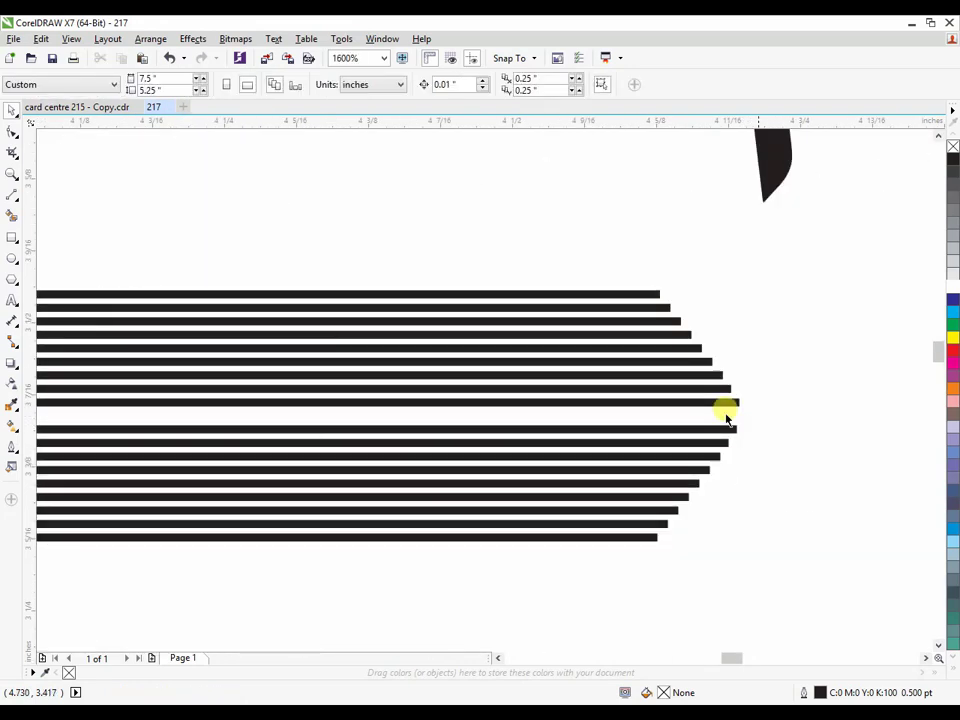
{"action": "left_click", "coordinate": [727, 405]}
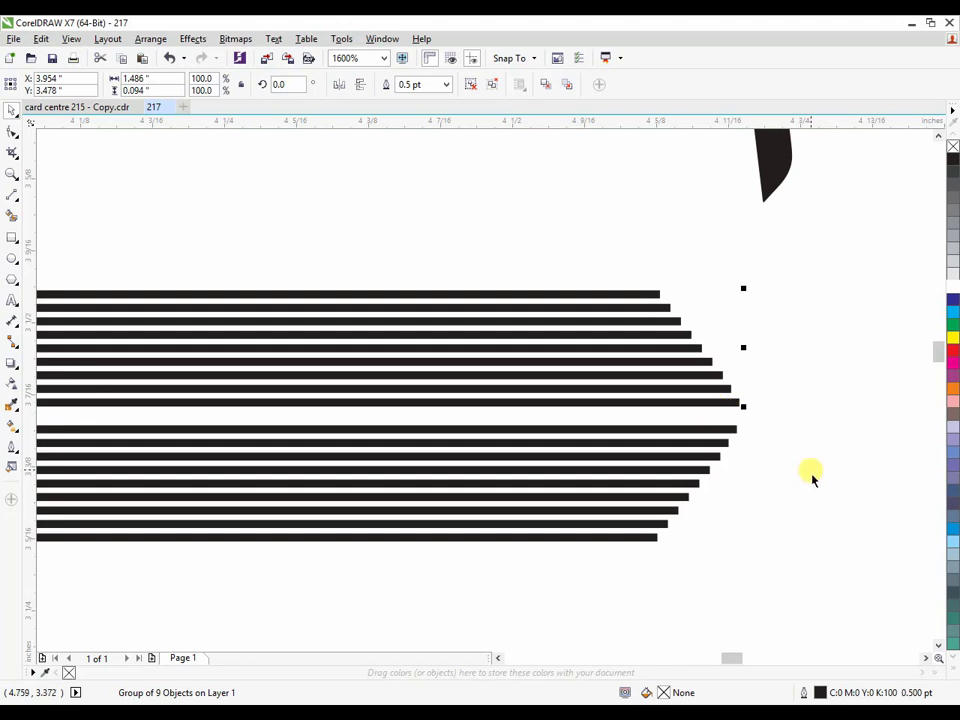
{"action": "key", "text": "ctrl+u"}
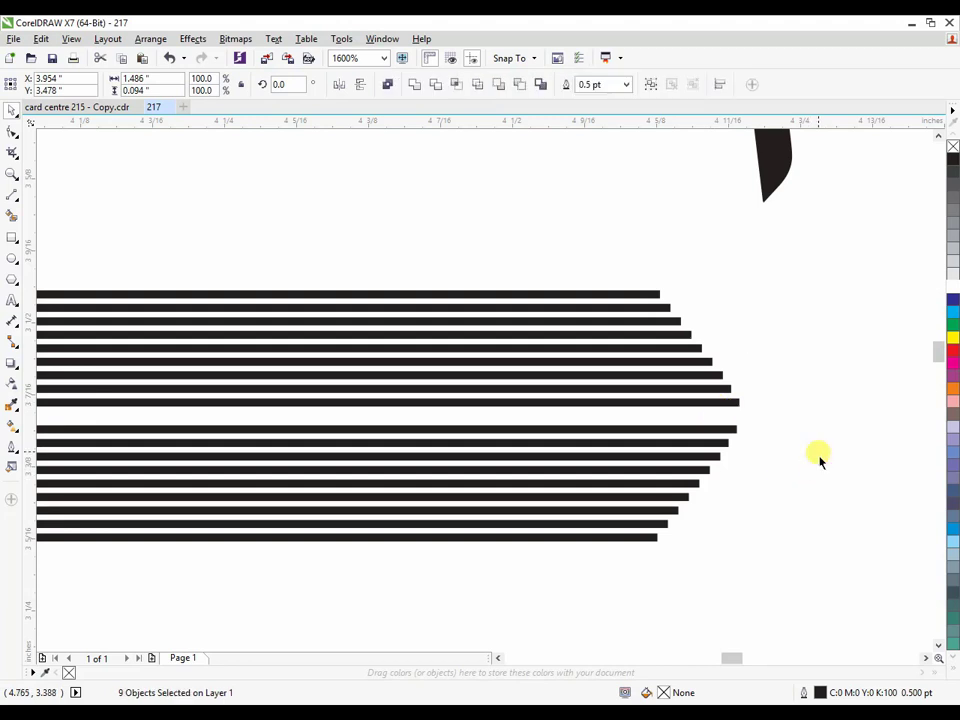
{"action": "left_click", "coordinate": [785, 438]}
Step: Duplicate the upper stack's lowest line and place the copy in the gap, its right end protruding slightly to form the point
{"action": "left_click", "coordinate": [733, 405]}
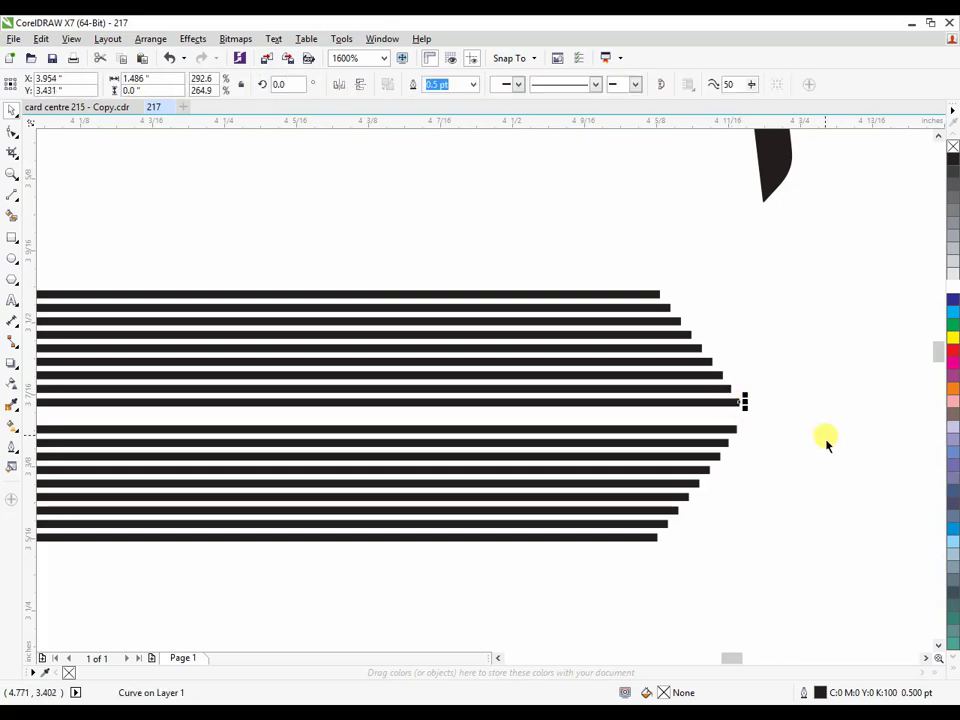
{"action": "scroll", "coordinate": [812, 405], "scroll_direction": "down", "scroll_amount": 2}
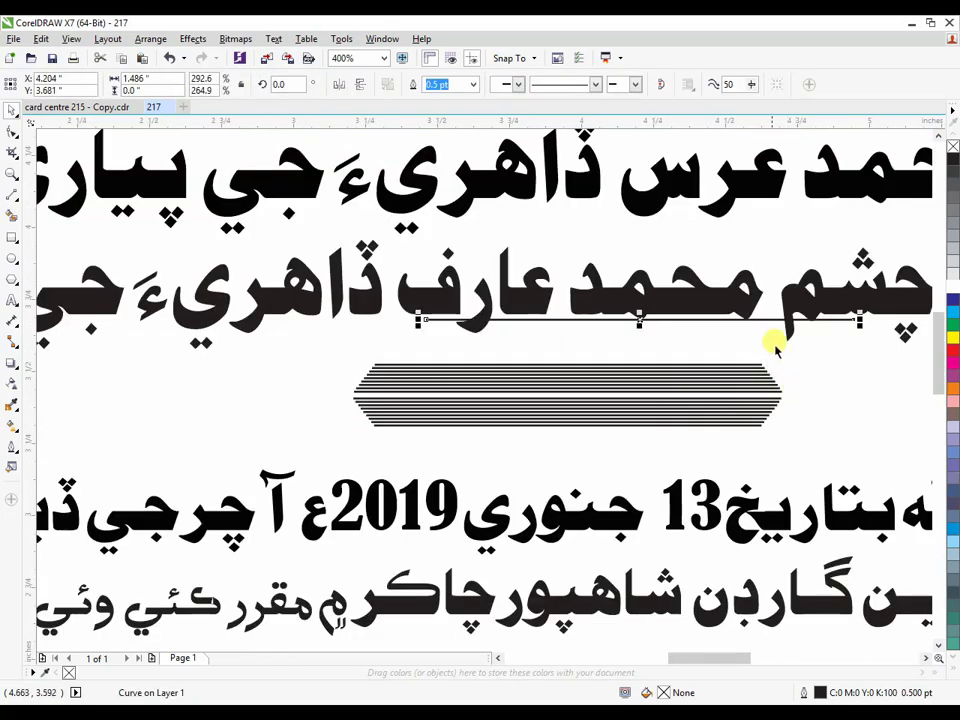
{"action": "left_click_drag", "start_coordinate": [787, 322], "coordinate": [735, 396]}
{"action": "scroll", "coordinate": [839, 385], "scroll_direction": "up", "scroll_amount": 3}
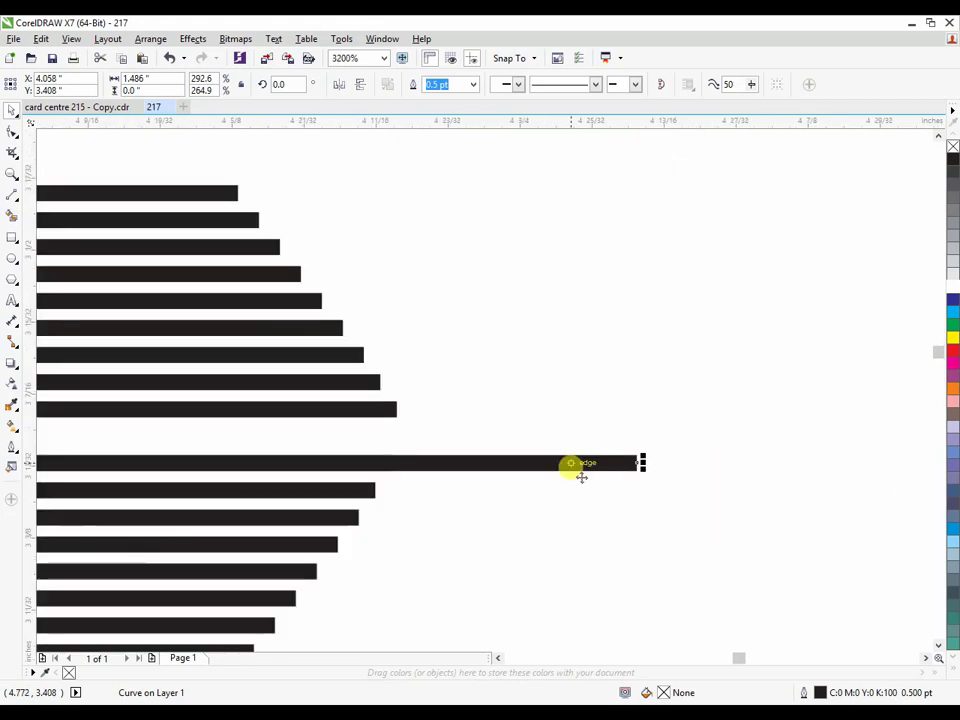
{"action": "left_click_drag", "start_coordinate": [570, 463], "coordinate": [399, 448]}
{"action": "scroll", "coordinate": [529, 446], "scroll_direction": "down", "scroll_amount": 5}
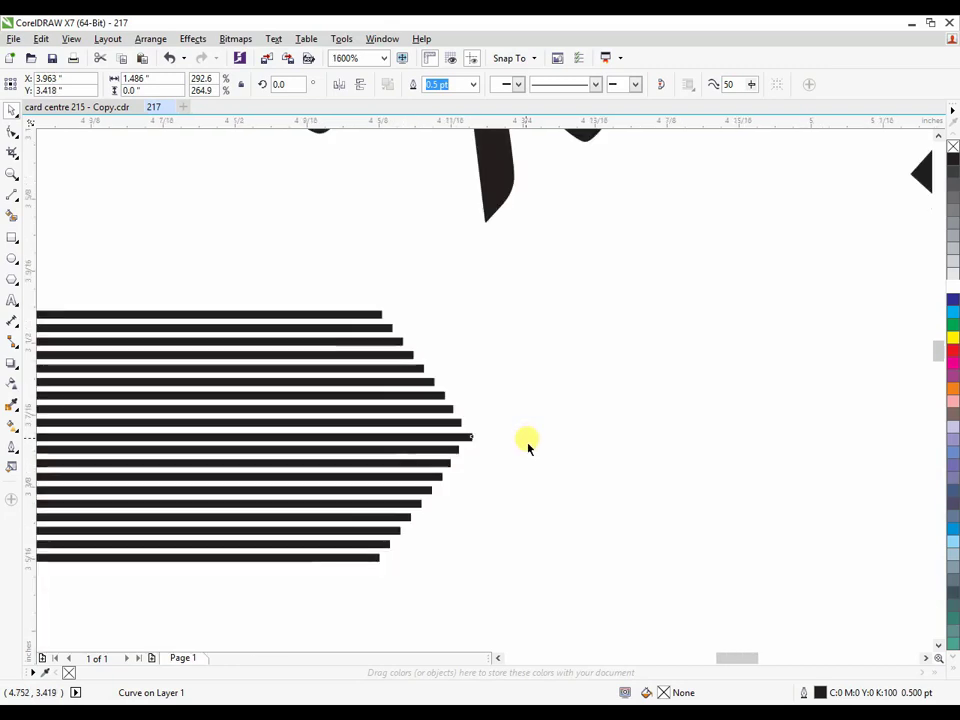
Step: Extend the left end of the middle line outward to form the matching point, making it about 1.51 inches long
{"action": "scroll", "coordinate": [529, 440], "scroll_direction": "up", "scroll_amount": 1}
{"action": "scroll", "coordinate": [315, 449], "scroll_direction": "up", "scroll_amount": 4}
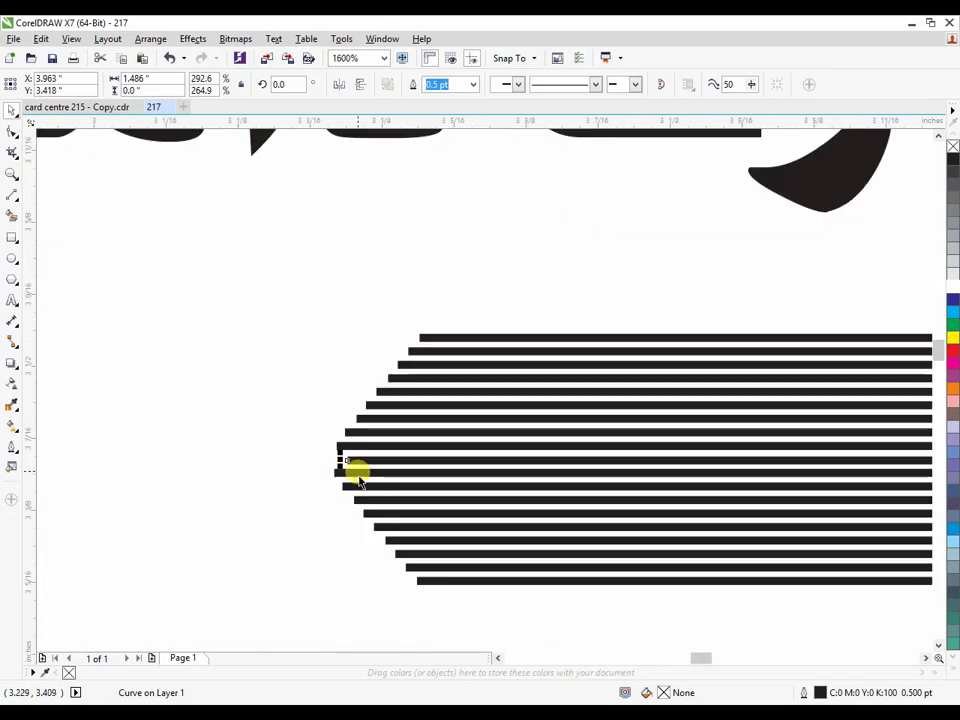
{"action": "left_click_drag", "start_coordinate": [331, 450], "coordinate": [284, 451]}
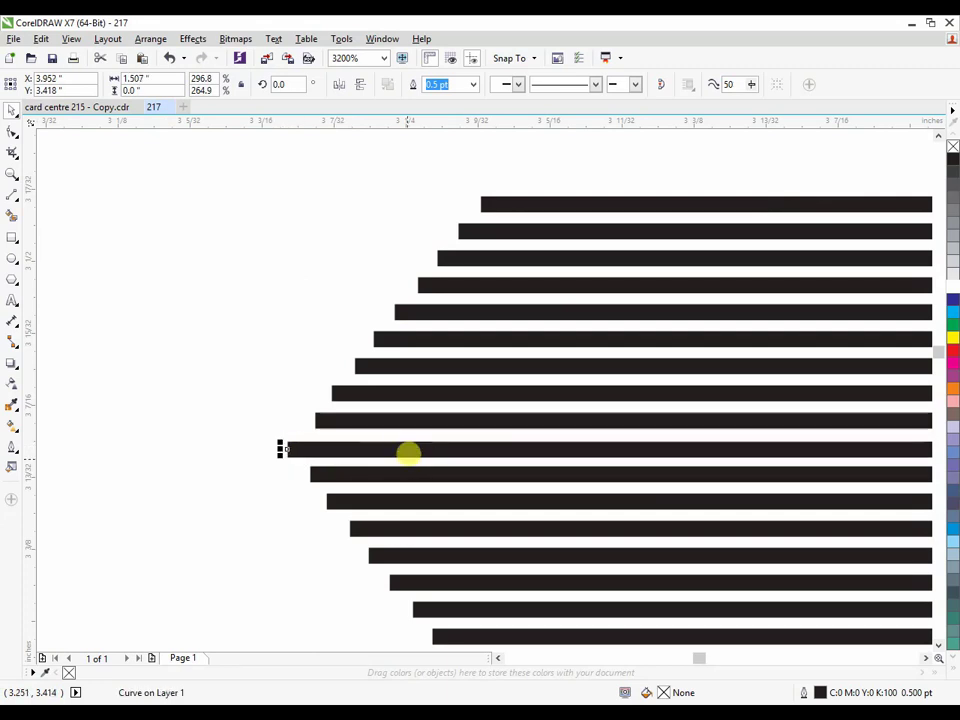
{"action": "scroll", "coordinate": [401, 449], "scroll_direction": "down", "scroll_amount": 3}
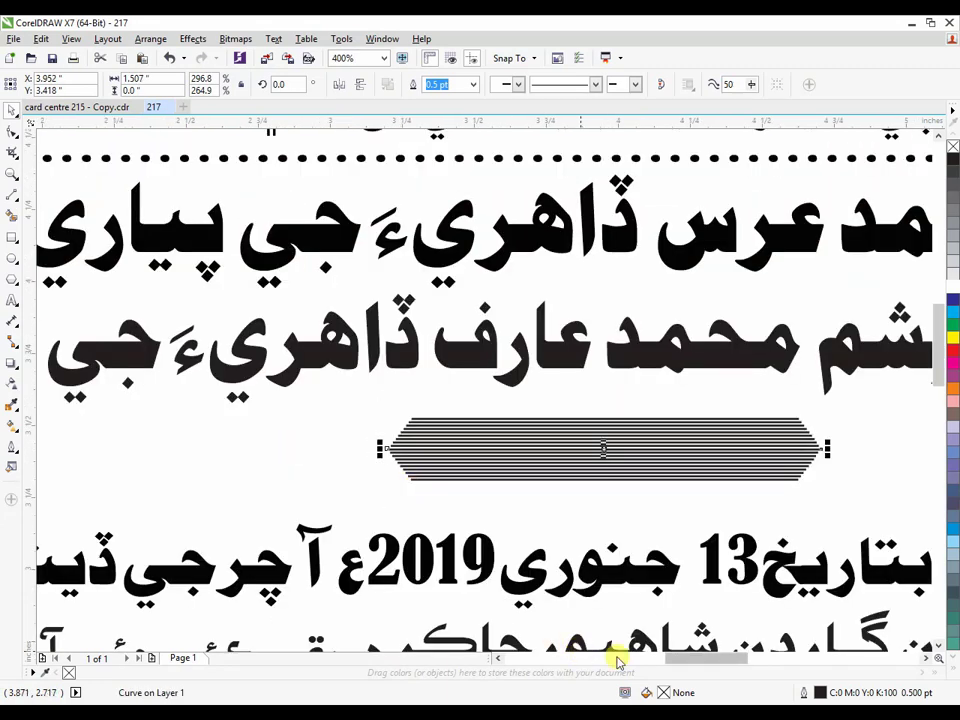
{"action": "left_click_drag", "start_coordinate": [691, 660], "coordinate": [709, 660]}
{"action": "left_click", "coordinate": [705, 506]}
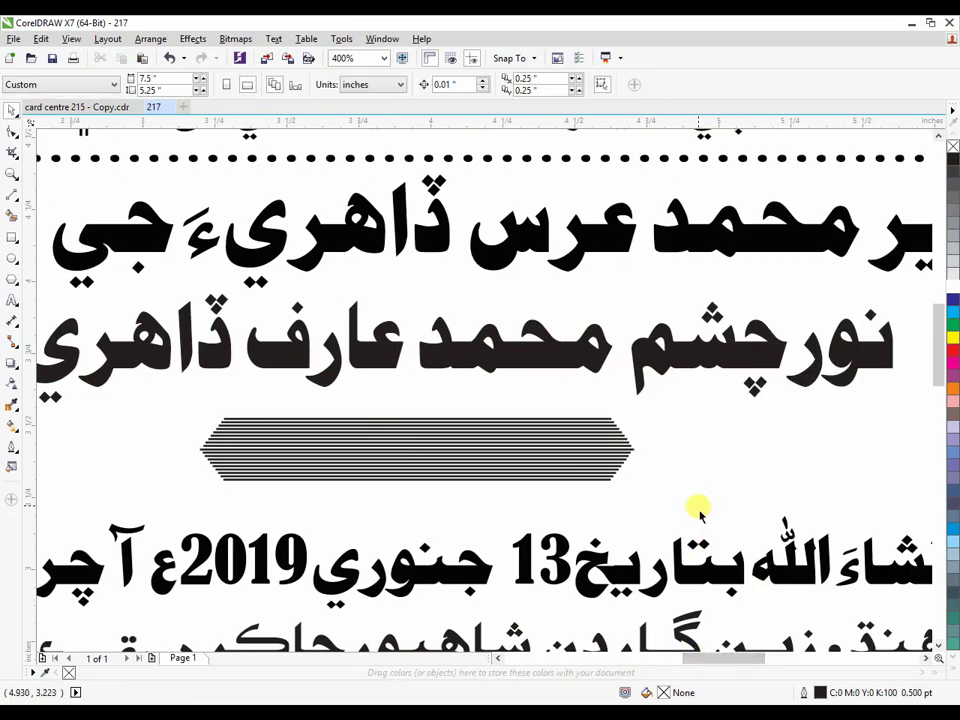
{"action": "scroll", "coordinate": [422, 450], "scroll_direction": "up", "scroll_amount": 2}
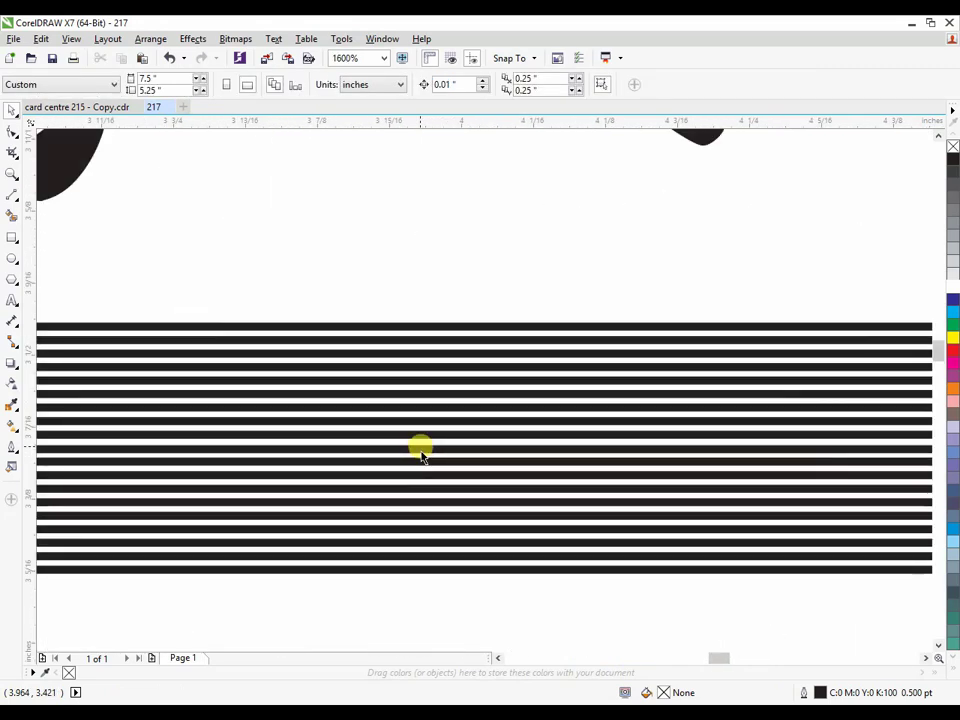
{"action": "scroll", "coordinate": [424, 452], "scroll_direction": "up", "scroll_amount": 2}
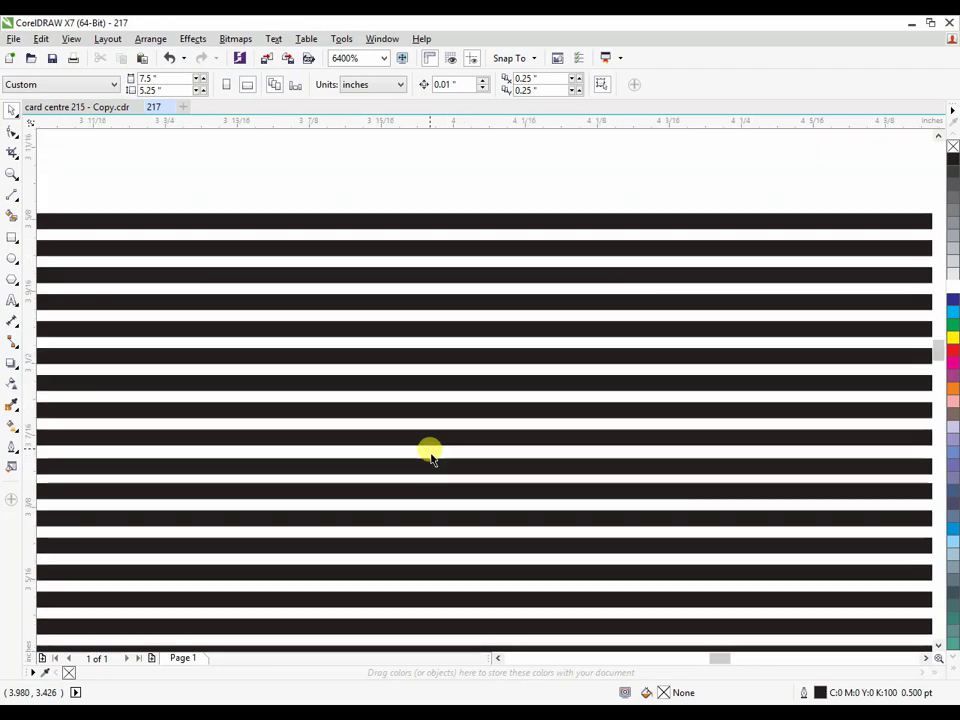
Step: Move the ornament's middle line up very slightly so its gaps to the neighbouring lines are even
{"action": "scroll", "coordinate": [430, 455], "scroll_direction": "down", "scroll_amount": 3}
{"action": "scroll", "coordinate": [430, 455], "scroll_direction": "down", "scroll_amount": 1}
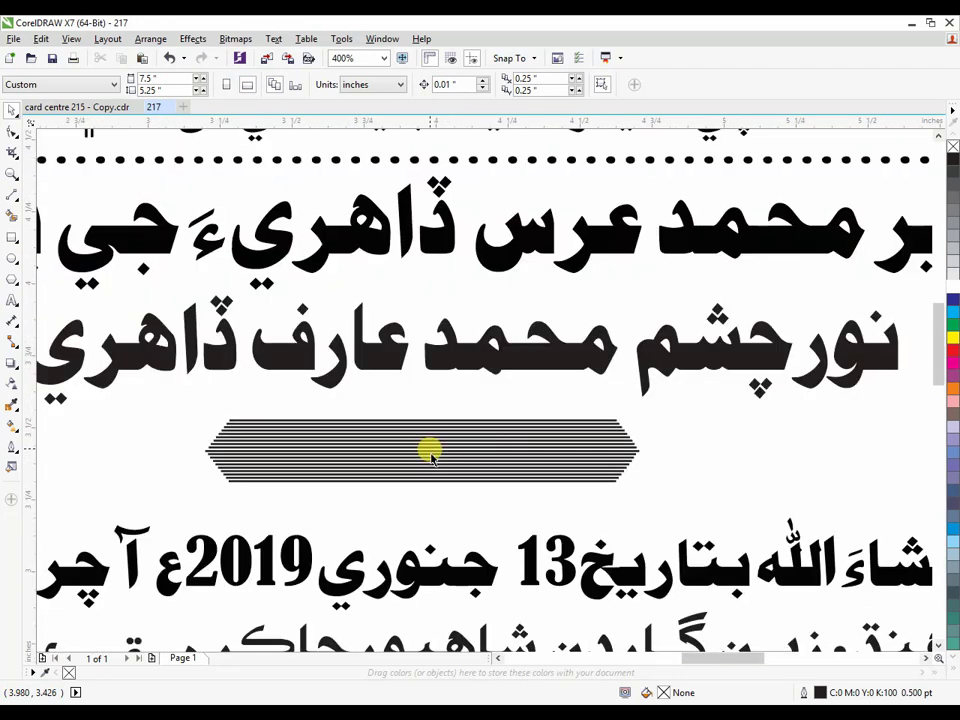
{"action": "scroll", "coordinate": [636, 455], "scroll_direction": "up", "scroll_amount": 2}
{"action": "left_click", "coordinate": [634, 454]}
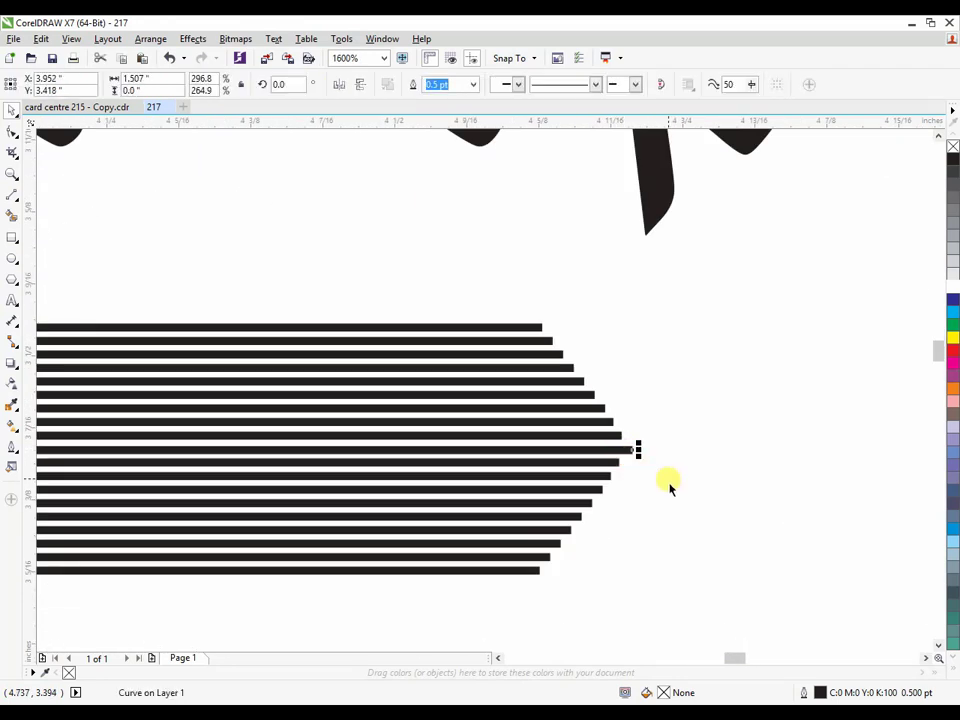
{"action": "key", "text": "Up"}
{"action": "key", "text": "Down"}
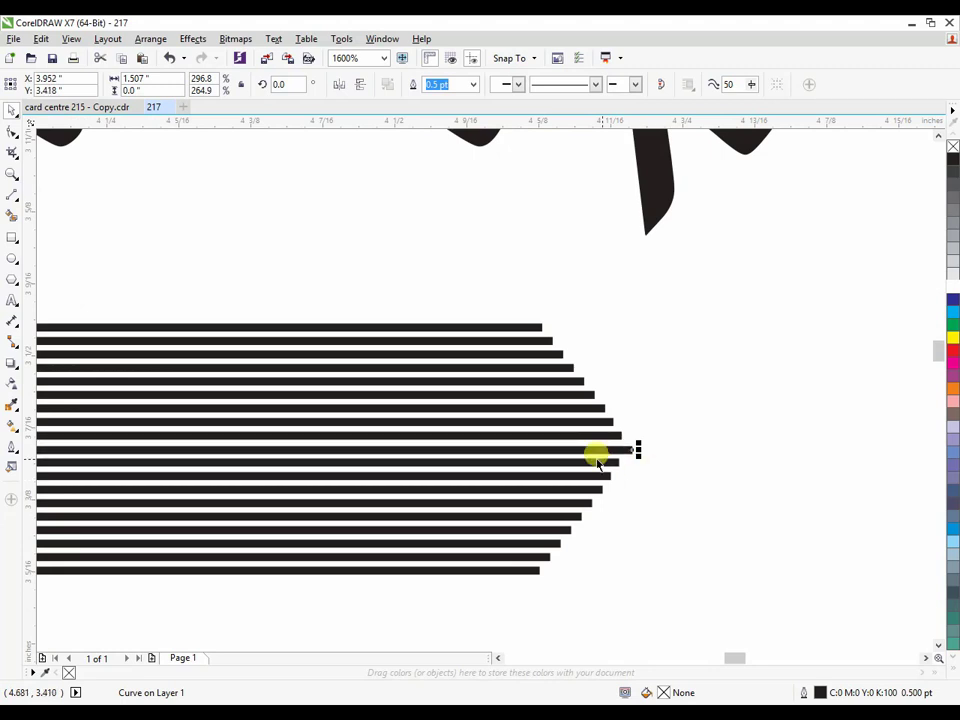
{"action": "scroll", "coordinate": [583, 448], "scroll_direction": "up", "scroll_amount": 3}
{"action": "scroll", "coordinate": [600, 470], "scroll_direction": "down", "scroll_amount": 2}
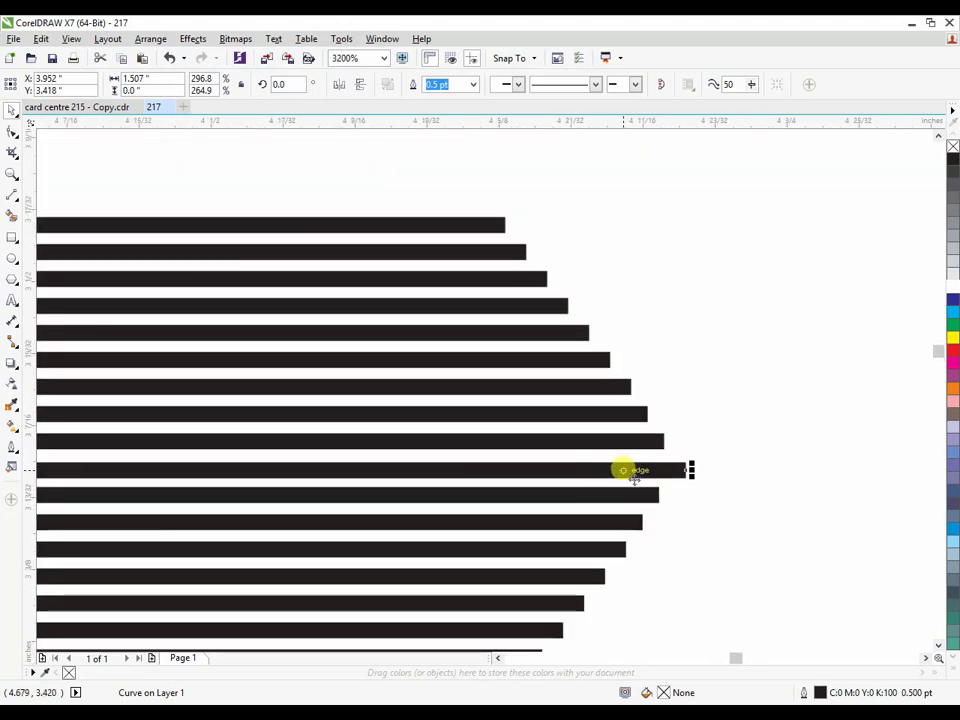
{"action": "scroll", "coordinate": [634, 478], "scroll_direction": "up", "scroll_amount": 1}
{"action": "left_click_drag", "start_coordinate": [634, 482], "coordinate": [634, 476]}
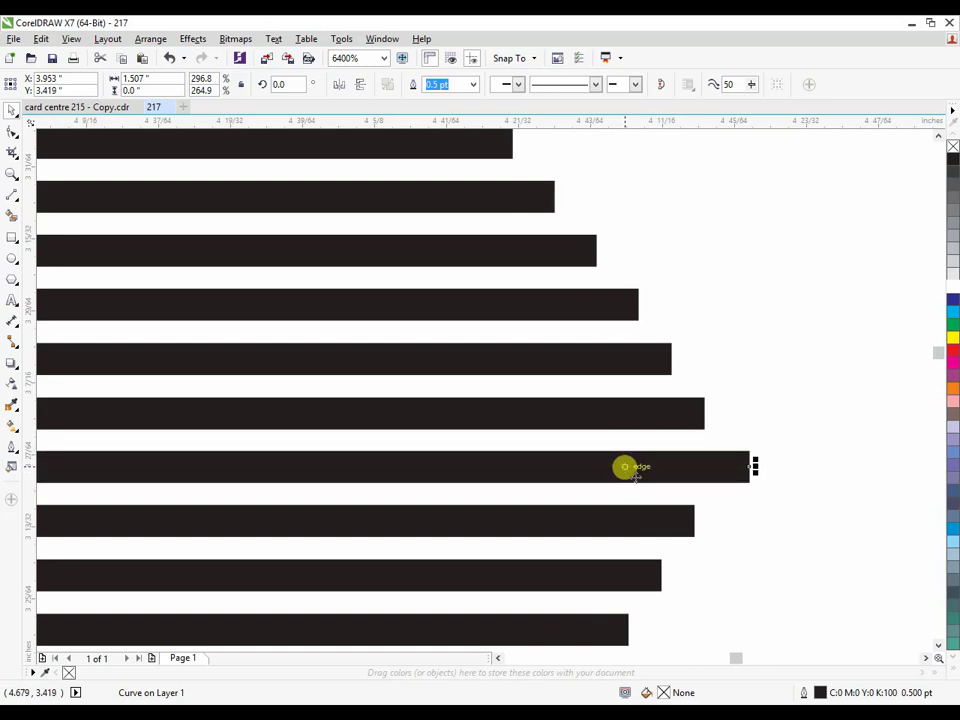
{"action": "scroll", "coordinate": [630, 470], "scroll_direction": "down", "scroll_amount": 3}
{"action": "scroll", "coordinate": [625, 525], "scroll_direction": "down", "scroll_amount": 2}
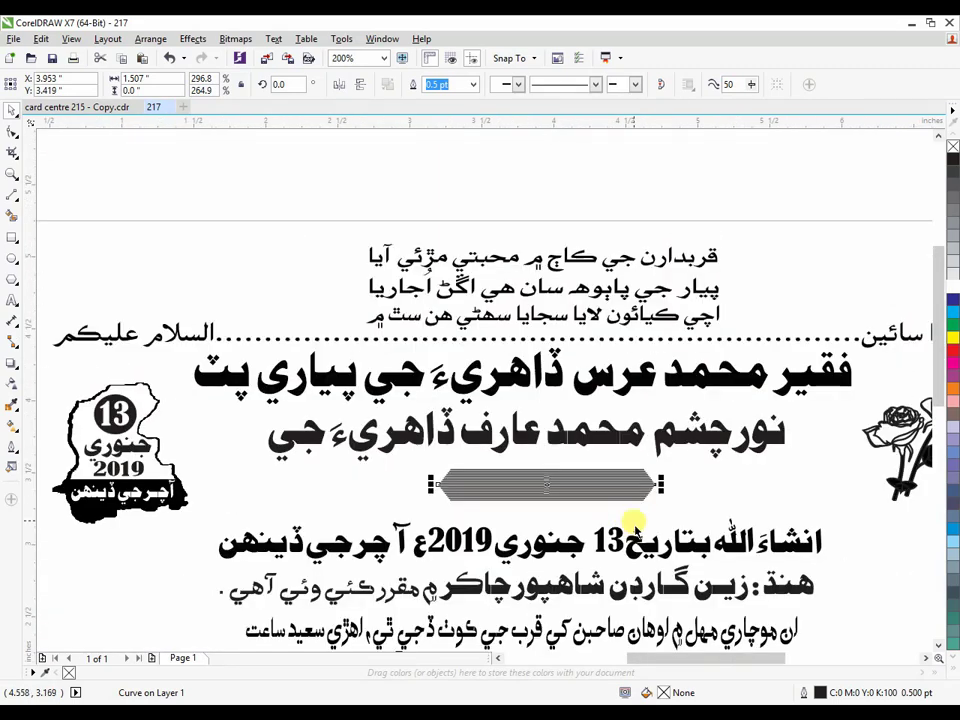
Step: Shorten the ornament's middle line slightly at both ends, to a length of about 1.50 inches
{"action": "scroll", "coordinate": [634, 521], "scroll_direction": "up", "scroll_amount": 1}
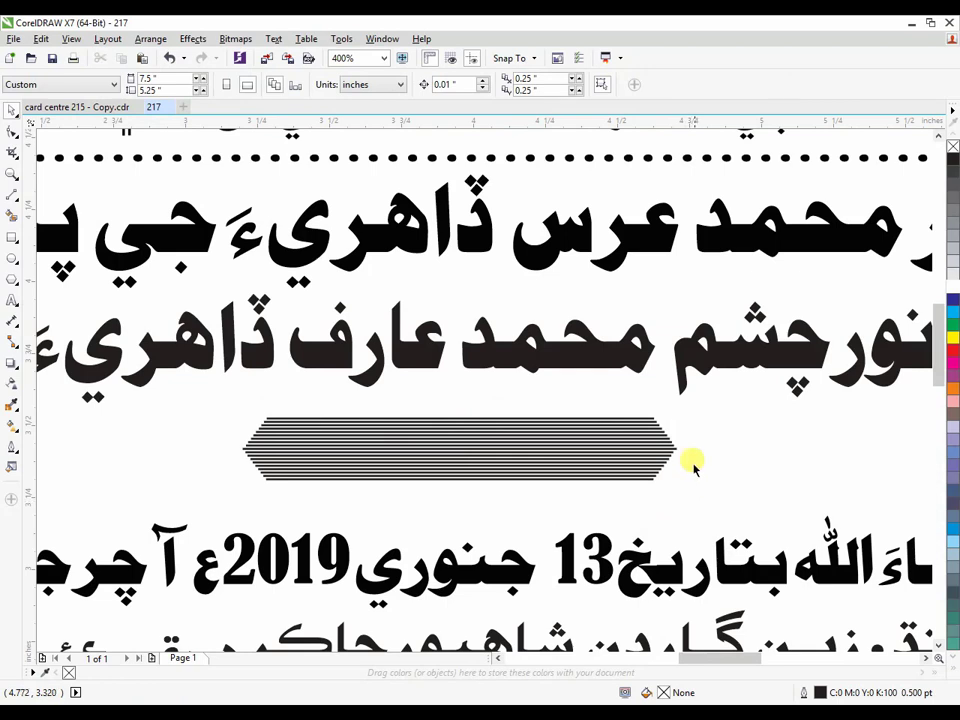
{"action": "scroll", "coordinate": [690, 456], "scroll_direction": "up", "scroll_amount": 6}
{"action": "left_click", "coordinate": [617, 428]}
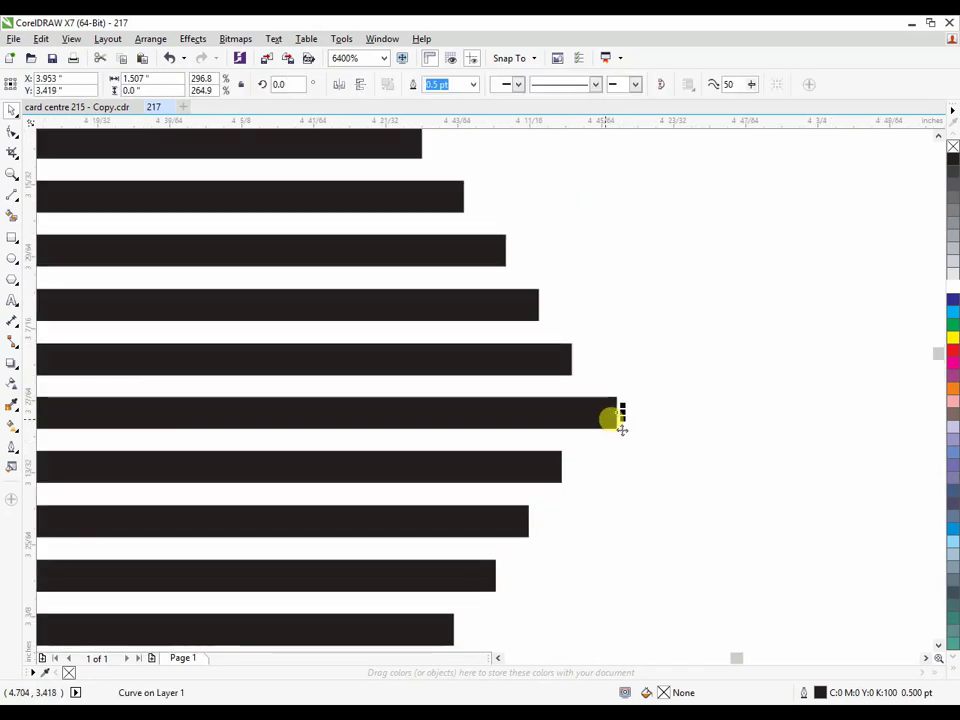
{"action": "left_click_drag", "start_coordinate": [628, 425], "coordinate": [618, 421]}
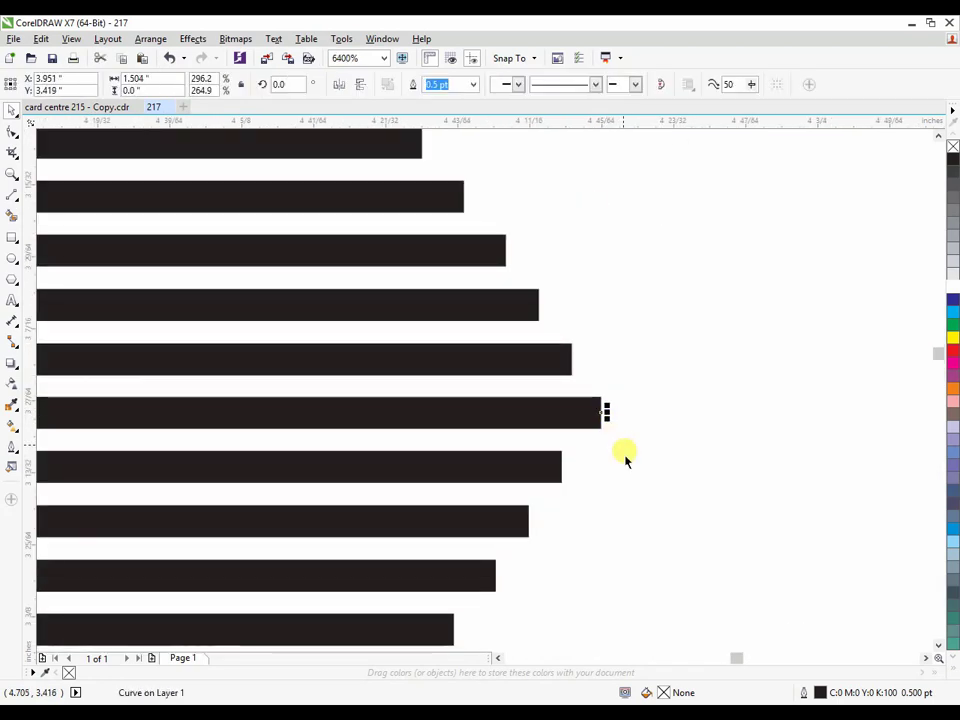
{"action": "scroll", "coordinate": [624, 456], "scroll_direction": "down", "scroll_amount": 3}
{"action": "scroll", "coordinate": [624, 456], "scroll_direction": "down", "scroll_amount": 2}
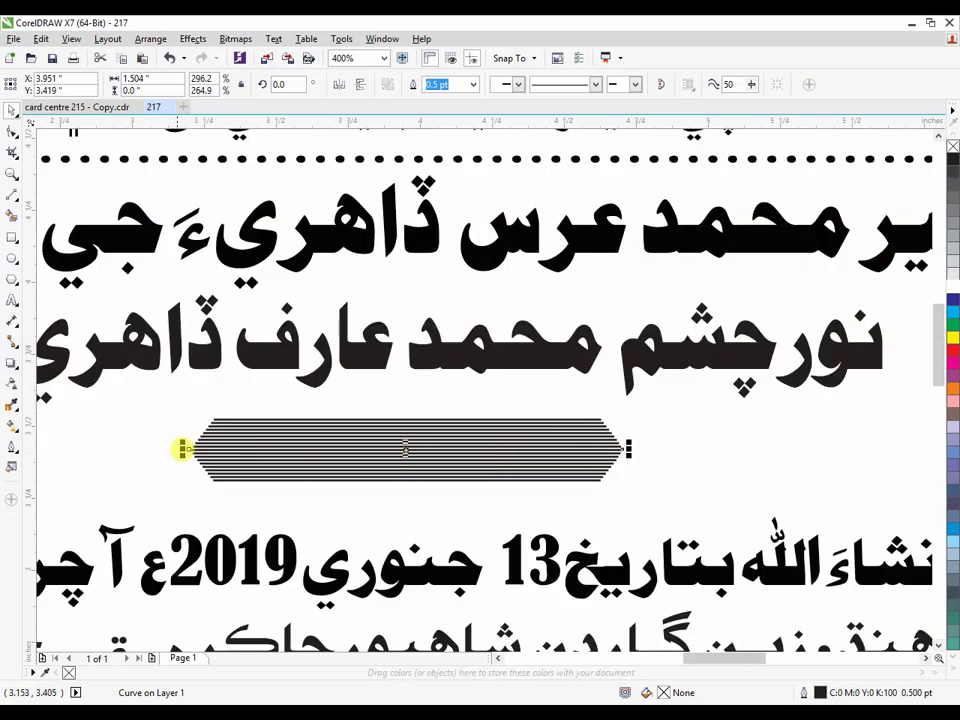
{"action": "scroll", "coordinate": [182, 450], "scroll_direction": "up", "scroll_amount": 5}
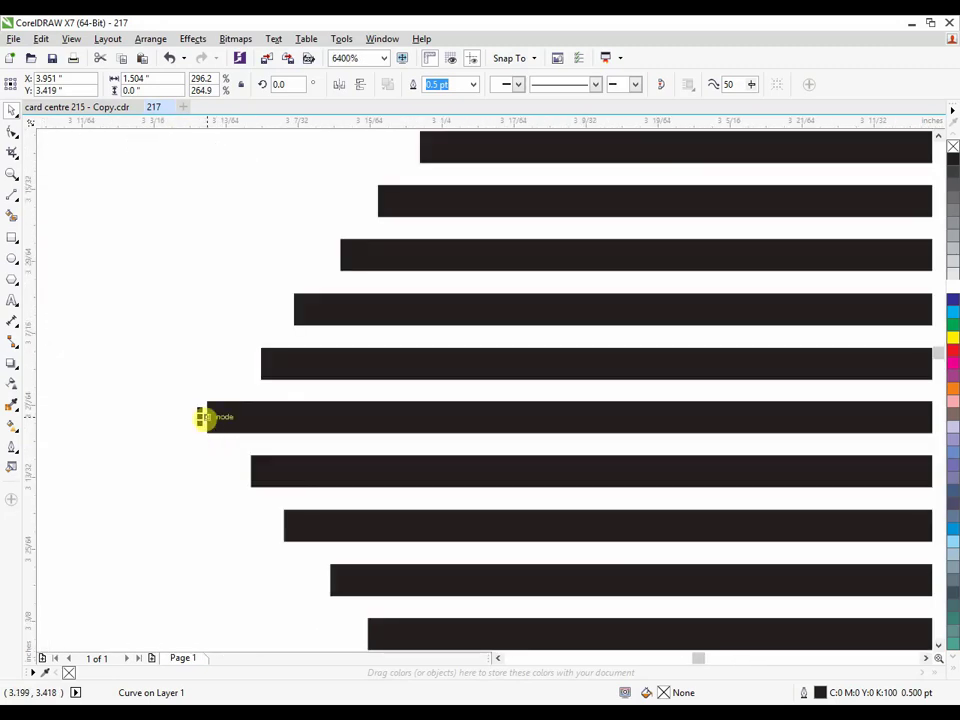
{"action": "left_click_drag", "start_coordinate": [201, 418], "coordinate": [225, 414]}
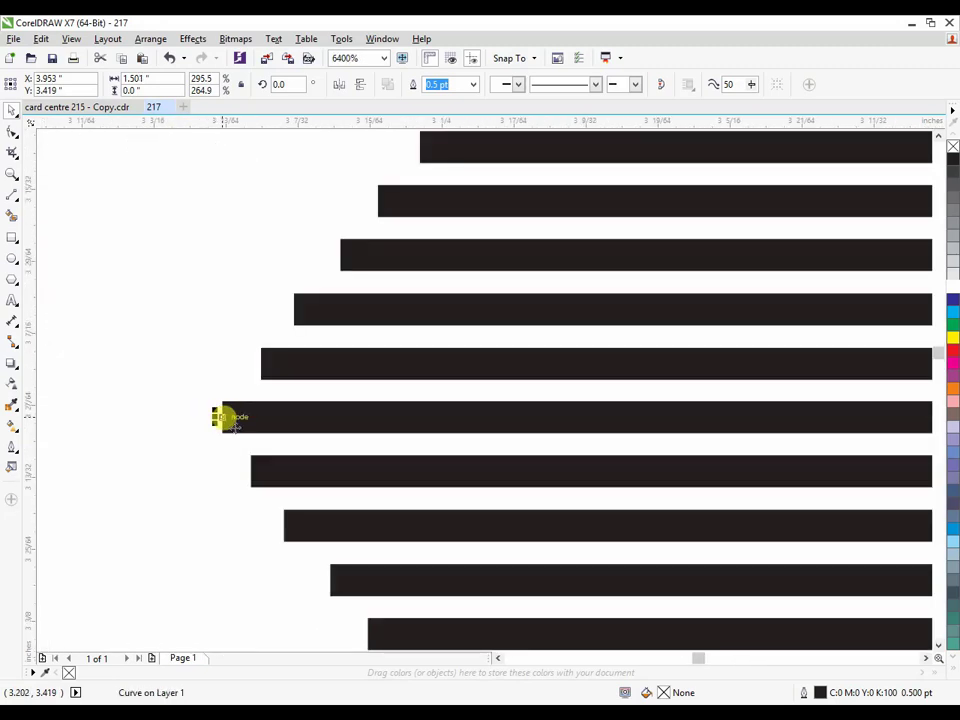
{"action": "scroll", "coordinate": [228, 416], "scroll_direction": "down", "scroll_amount": 4}
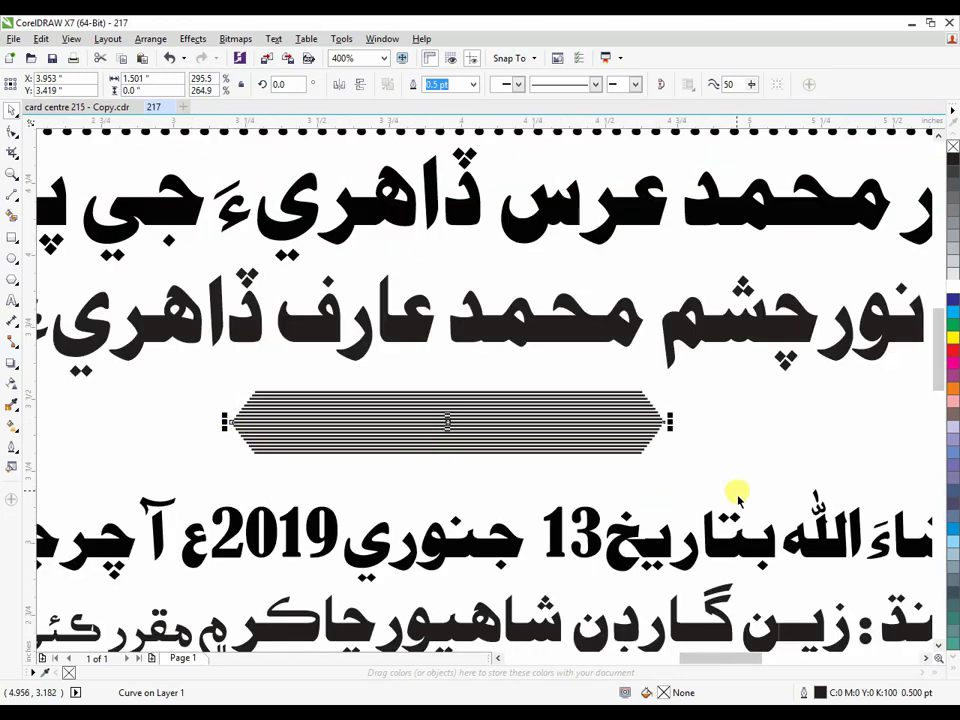
Step: Group all the lines of the hexagonal ornament into one object
{"action": "left_click_drag", "start_coordinate": [771, 476], "coordinate": [193, 363]}
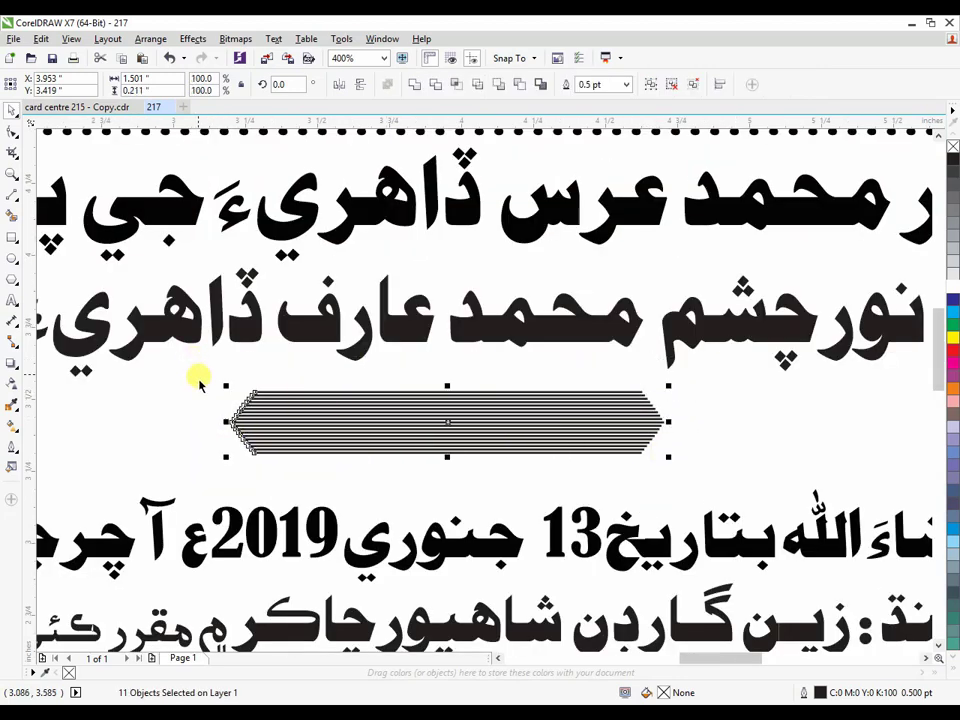
{"action": "key", "text": "ctrl+g"}
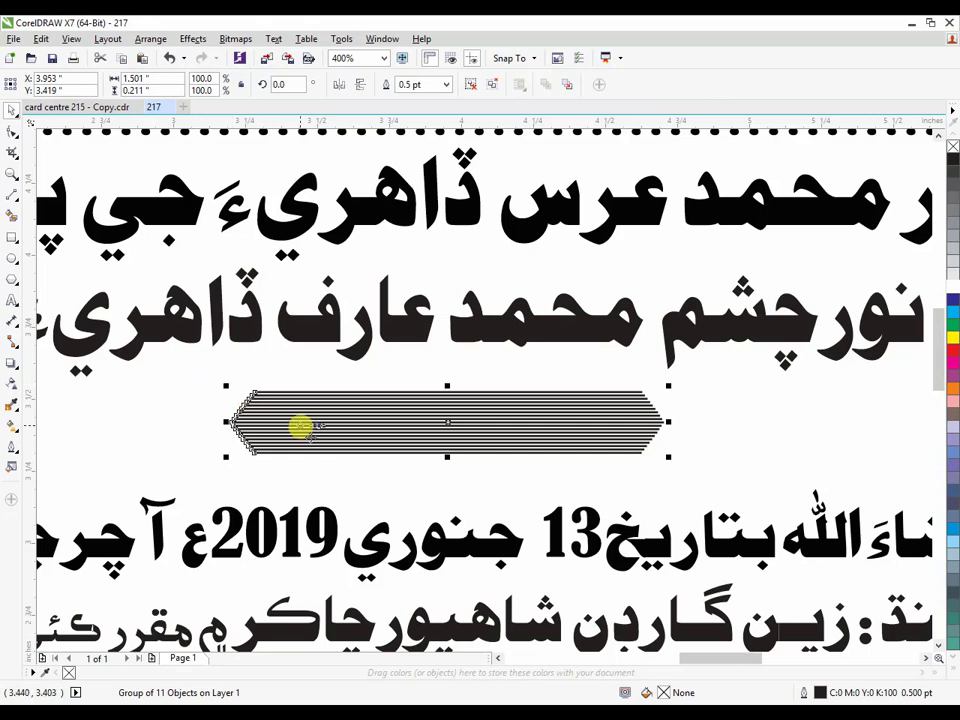
{"action": "left_click", "coordinate": [510, 470]}
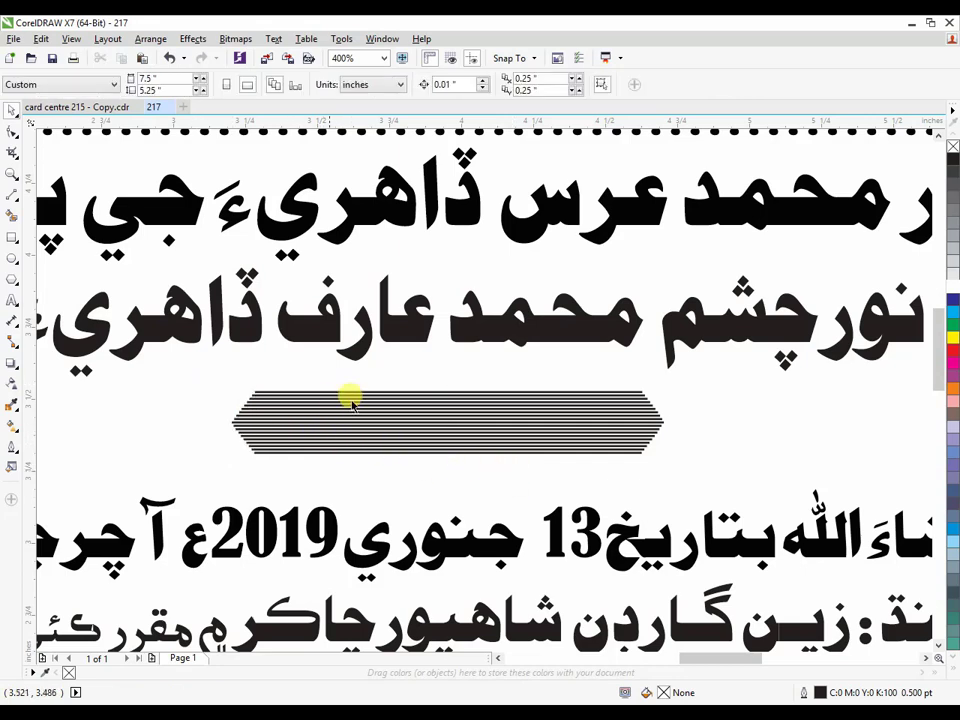
Step: Draw a rectangle about 1.14 by 0.21 inches beside the hexagonal ornament, level with it, and fill it black
{"action": "scroll", "coordinate": [541, 445], "scroll_direction": "down", "scroll_amount": 2}
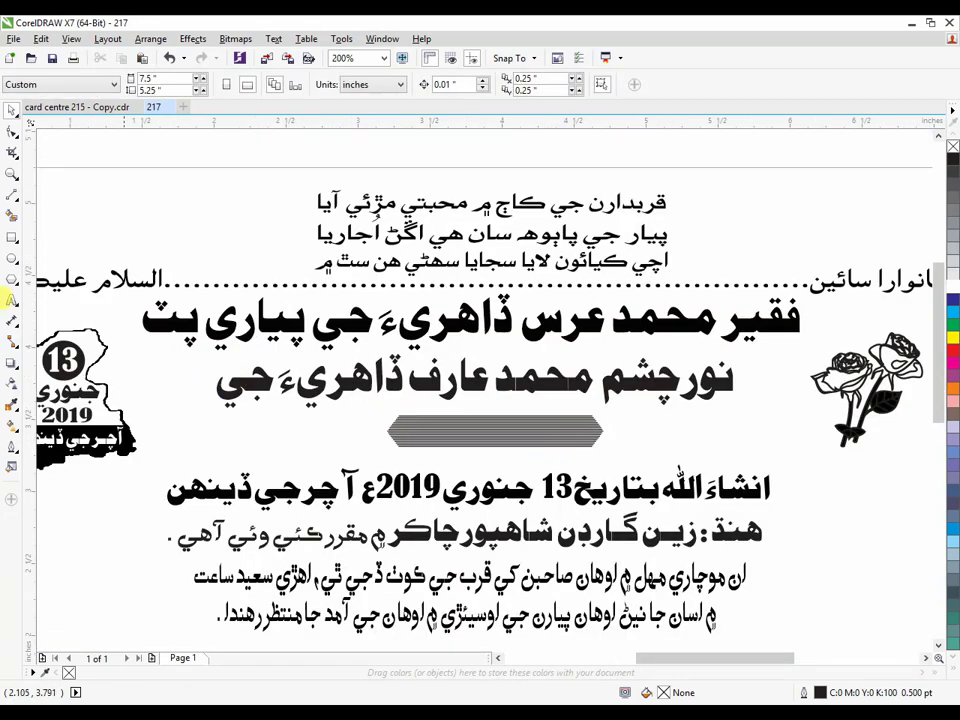
{"action": "left_click", "coordinate": [12, 240]}
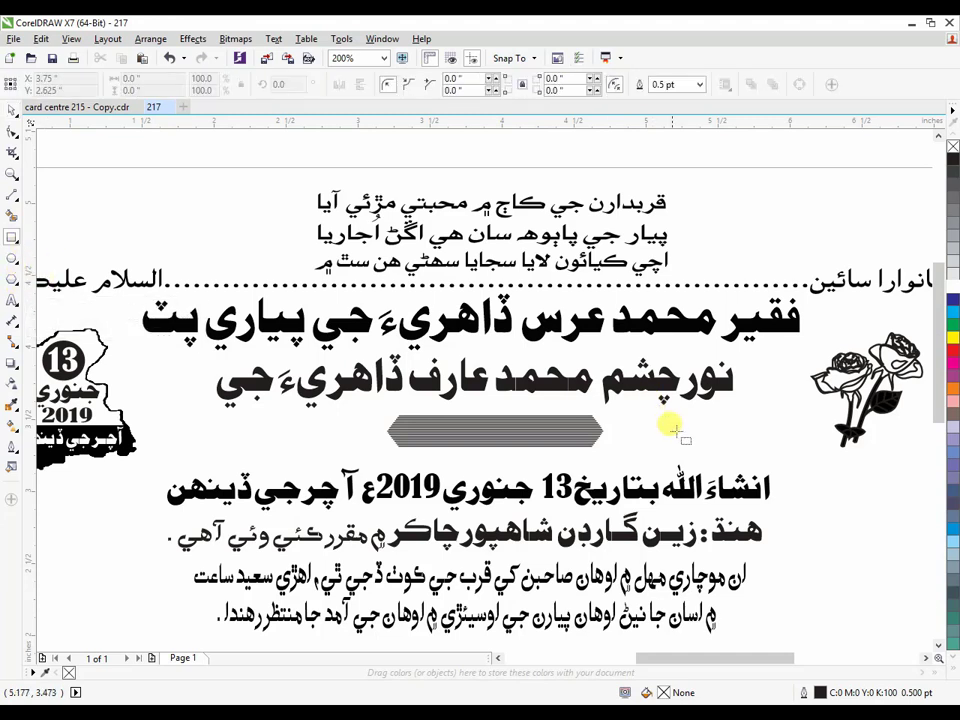
{"action": "left_click_drag", "start_coordinate": [650, 425], "coordinate": [819, 454]}
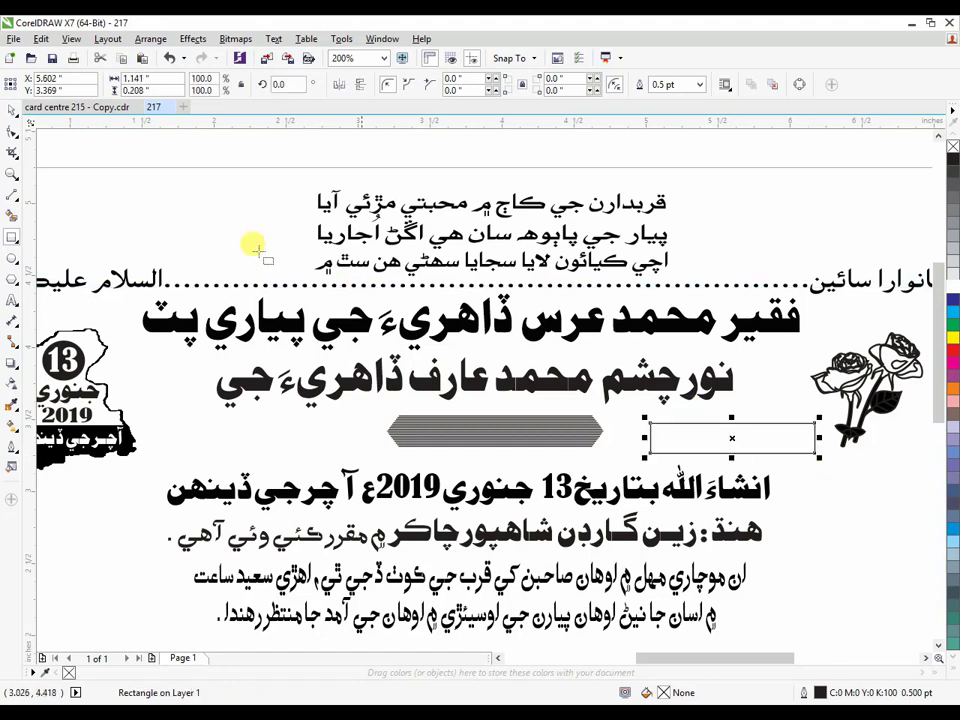
{"action": "left_click", "coordinate": [9, 113]}
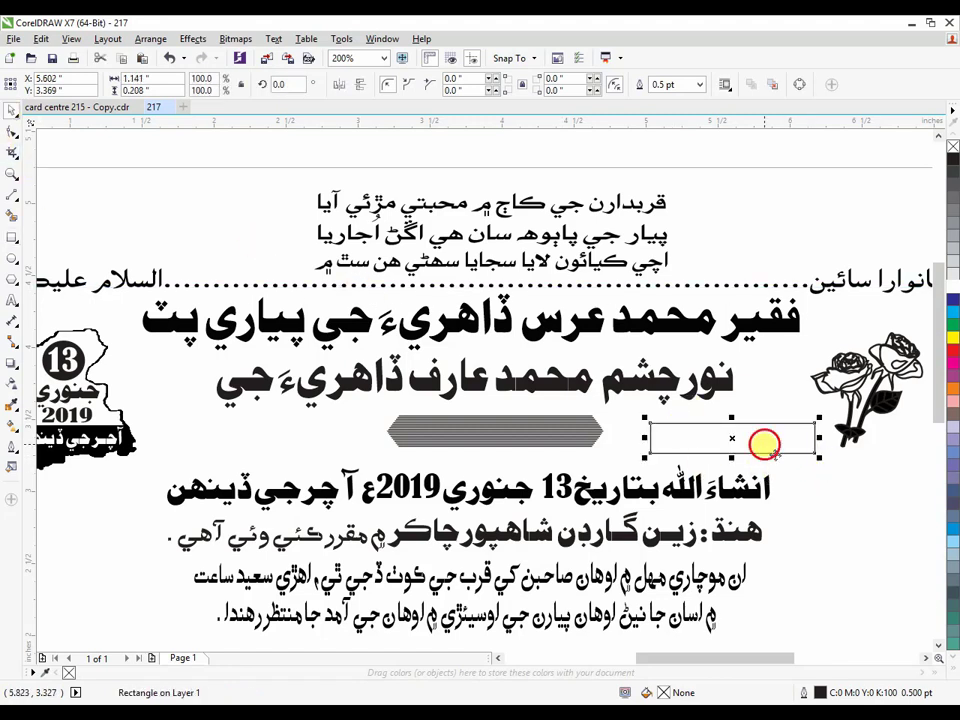
{"action": "left_click_drag", "start_coordinate": [761, 443], "coordinate": [762, 437]}
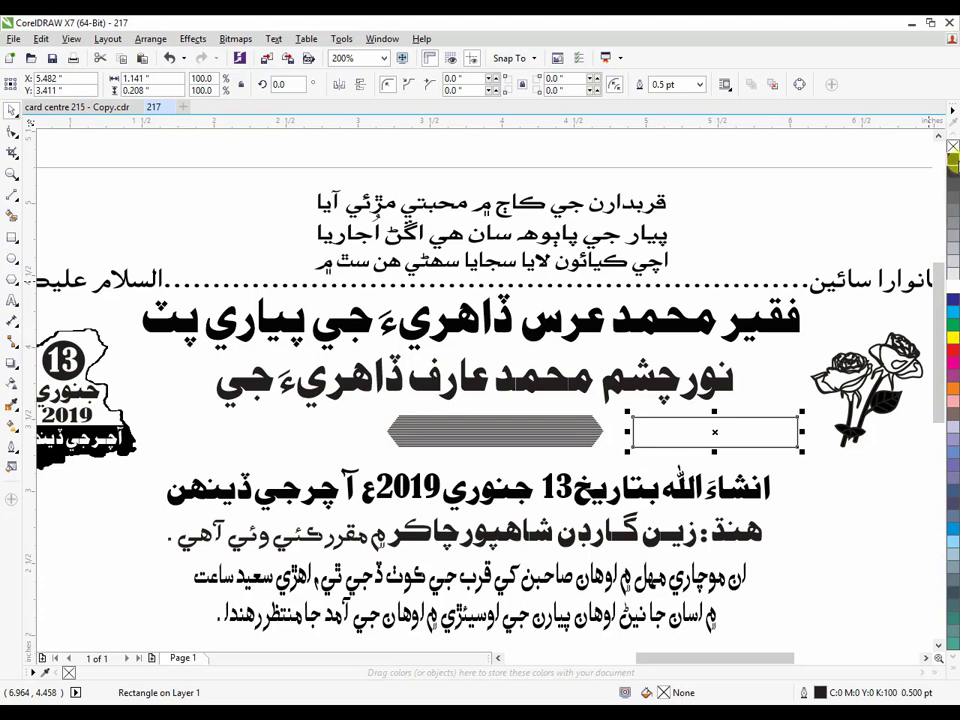
{"action": "left_click", "coordinate": [953, 160]}
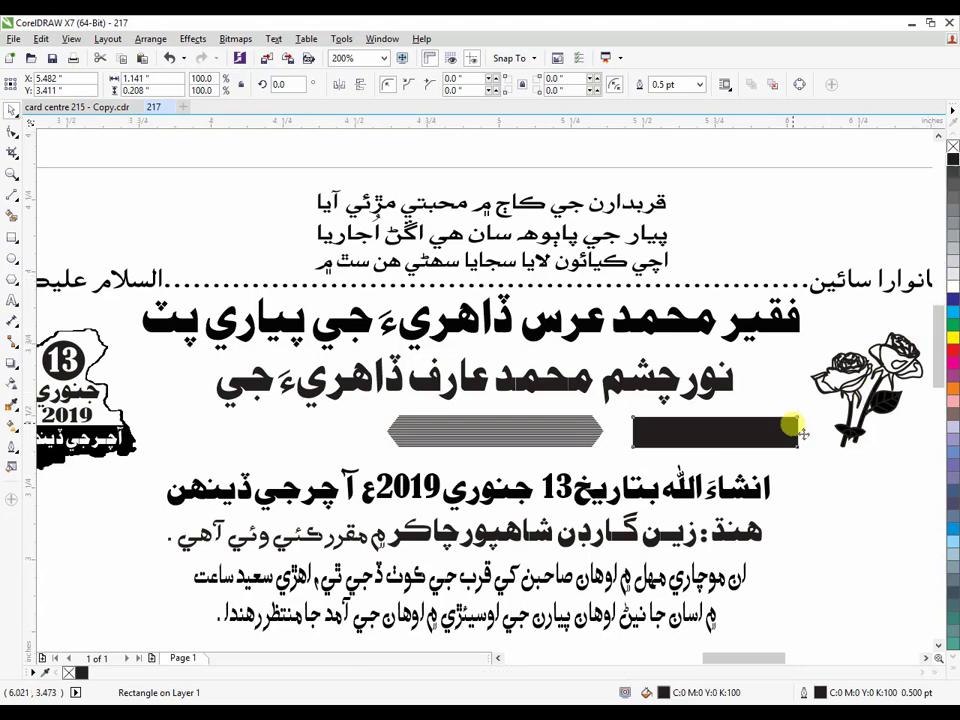
Step: Round the two right corners of the black rectangle to a radius of about 0.091 inch
{"action": "scroll", "coordinate": [794, 427], "scroll_direction": "up", "scroll_amount": 4}
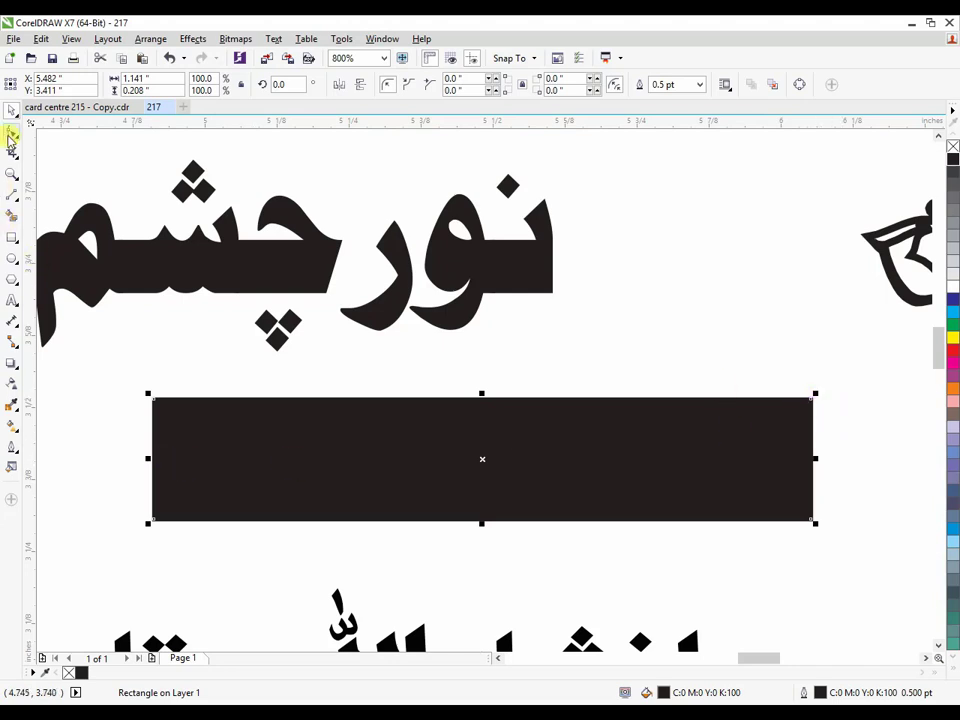
{"action": "left_click", "coordinate": [11, 133]}
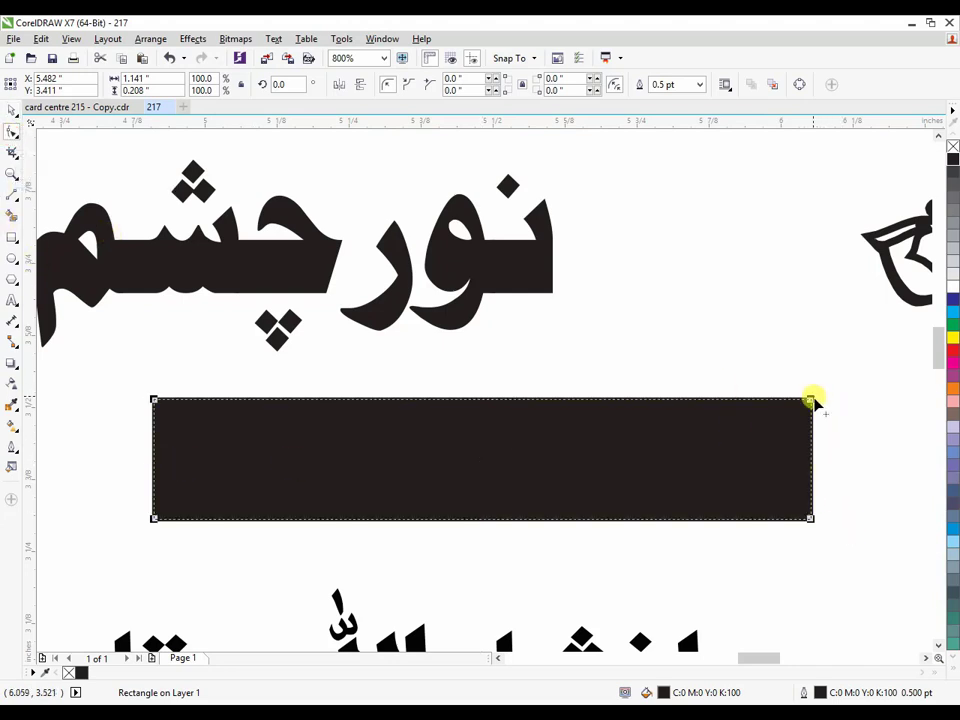
{"action": "left_click_drag", "start_coordinate": [810, 402], "coordinate": [759, 432]}
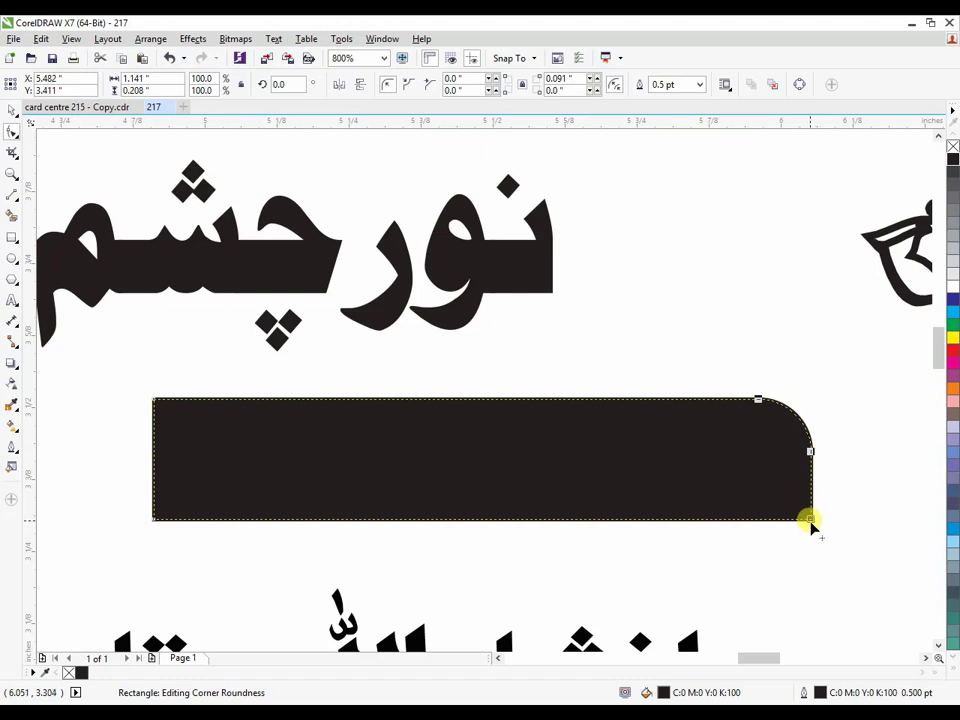
{"action": "left_click_drag", "start_coordinate": [810, 522], "coordinate": [759, 510]}
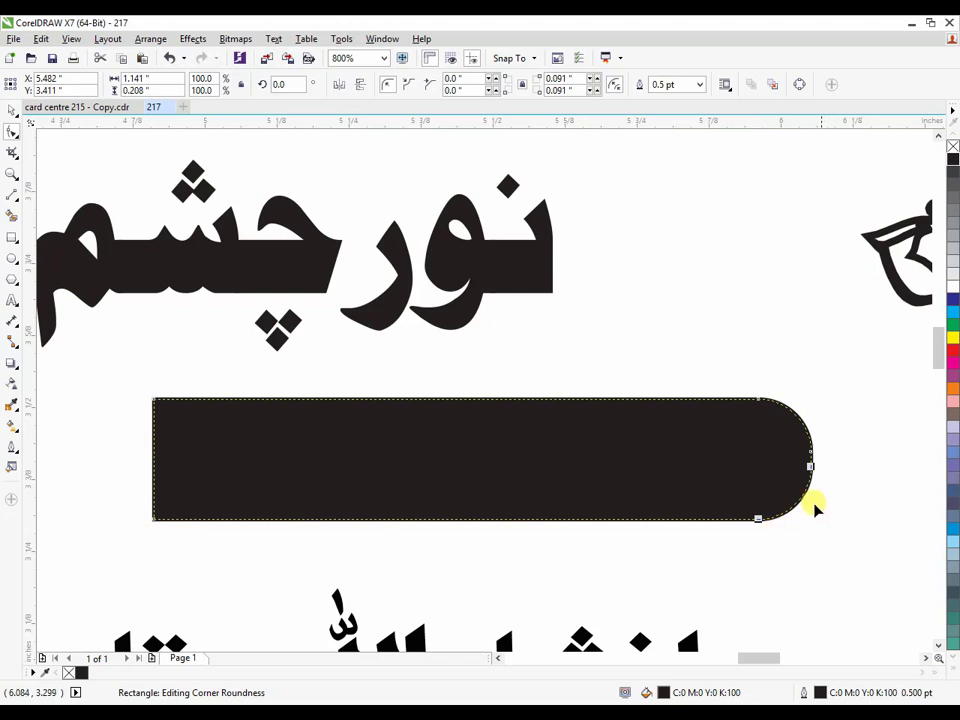
Step: Try to increase the rounding of the black rectangle's right corners to about 0.102 inch
{"action": "scroll", "coordinate": [826, 455], "scroll_direction": "up", "scroll_amount": 2}
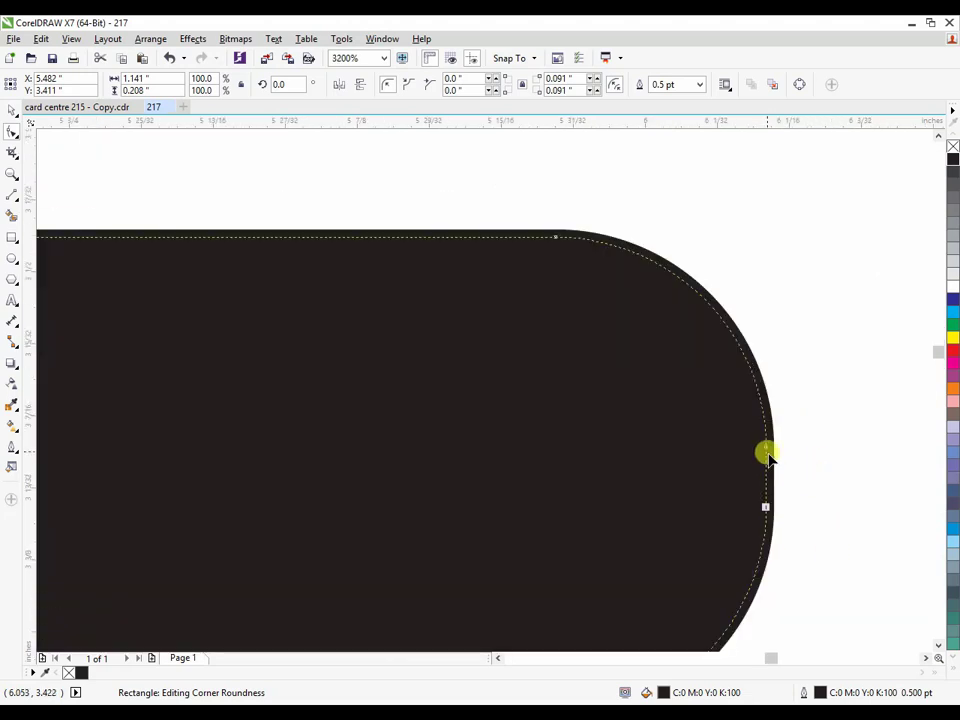
{"action": "left_click_drag", "start_coordinate": [765, 452], "coordinate": [777, 490]}
{"action": "scroll", "coordinate": [791, 516], "scroll_direction": "down", "scroll_amount": 2}
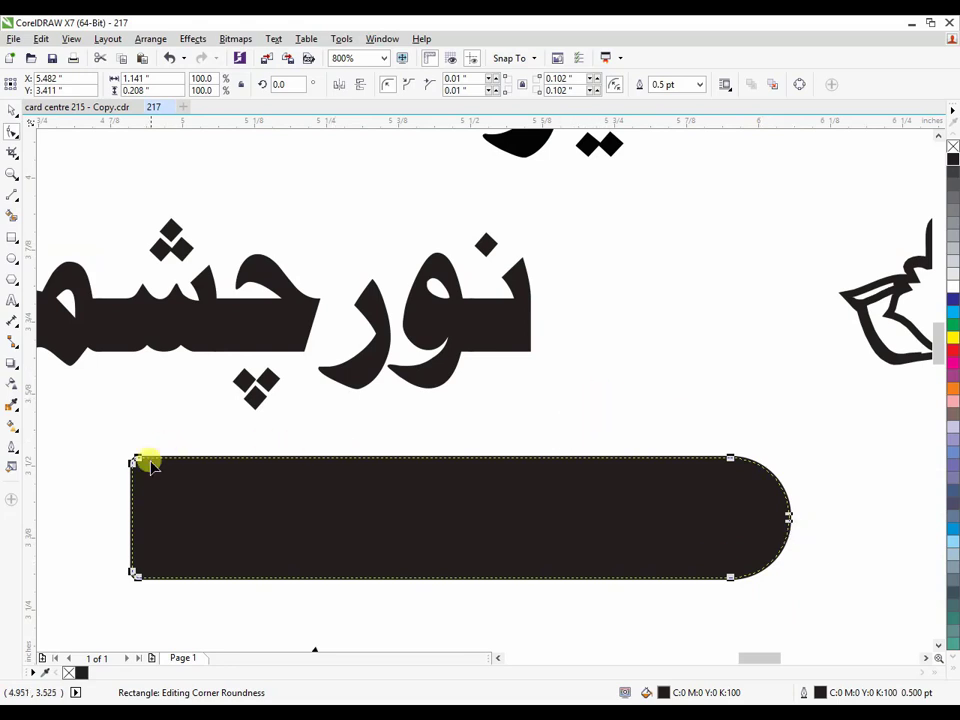
{"action": "scroll", "coordinate": [140, 460], "scroll_direction": "up", "scroll_amount": 3}
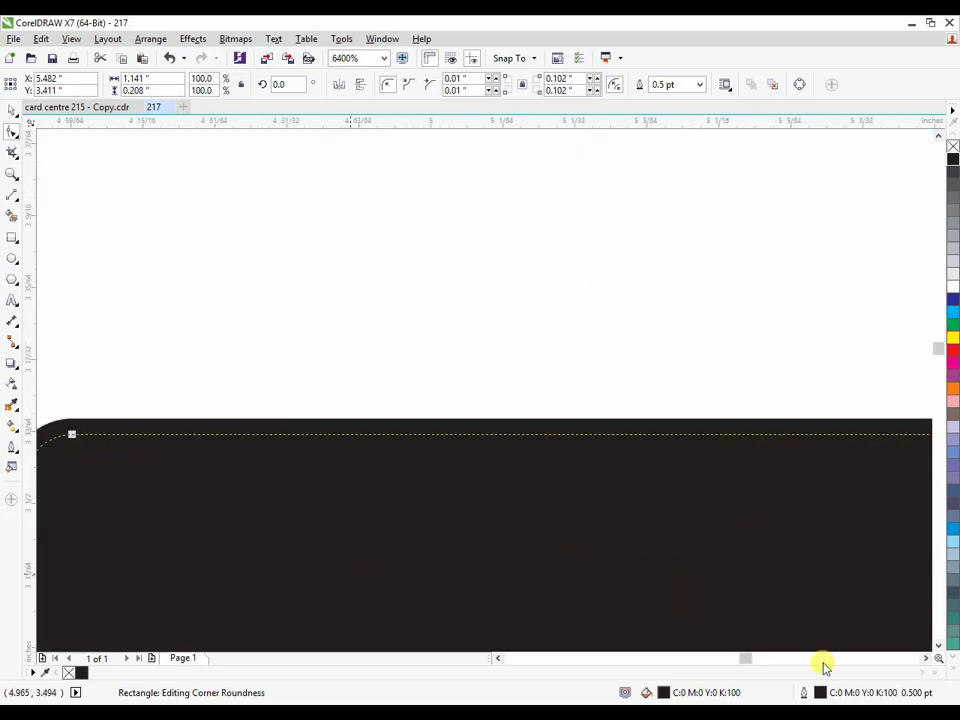
{"action": "scroll", "coordinate": [850, 533], "scroll_direction": "down", "scroll_amount": 2}
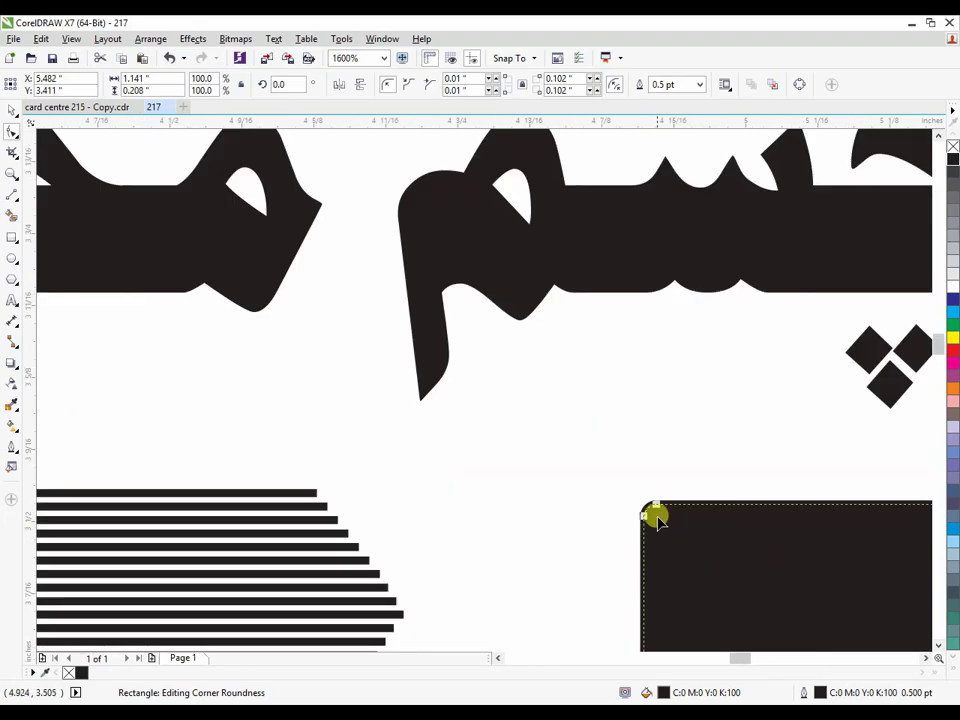
{"action": "scroll", "coordinate": [655, 512], "scroll_direction": "down", "scroll_amount": 3}
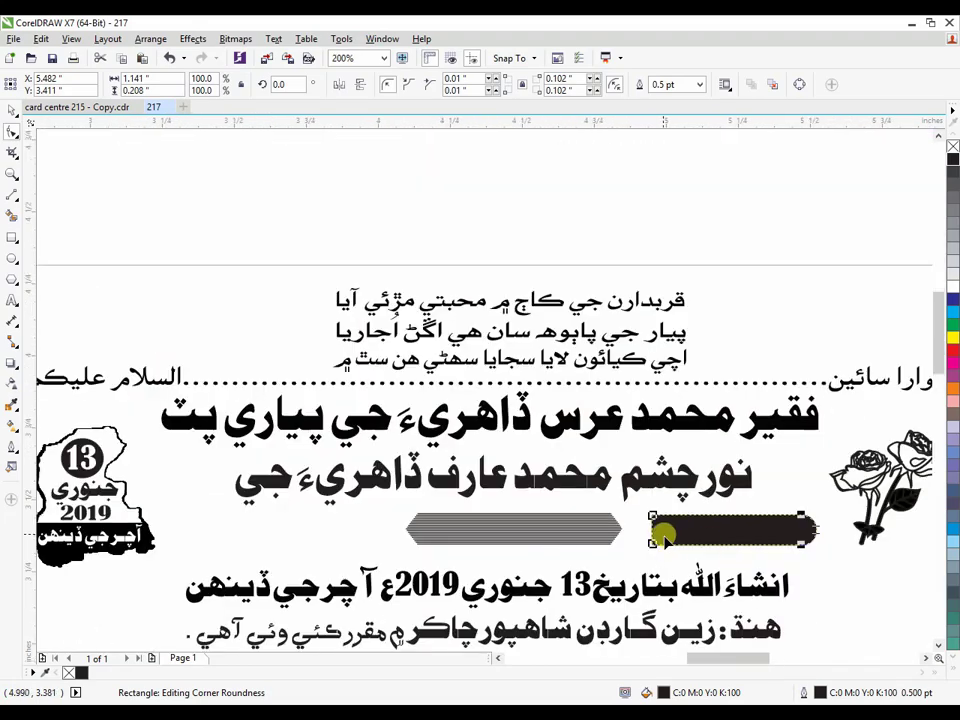
{"action": "scroll", "coordinate": [664, 528], "scroll_direction": "up", "scroll_amount": 3}
{"action": "scroll", "coordinate": [559, 495], "scroll_direction": "down", "scroll_amount": 3}
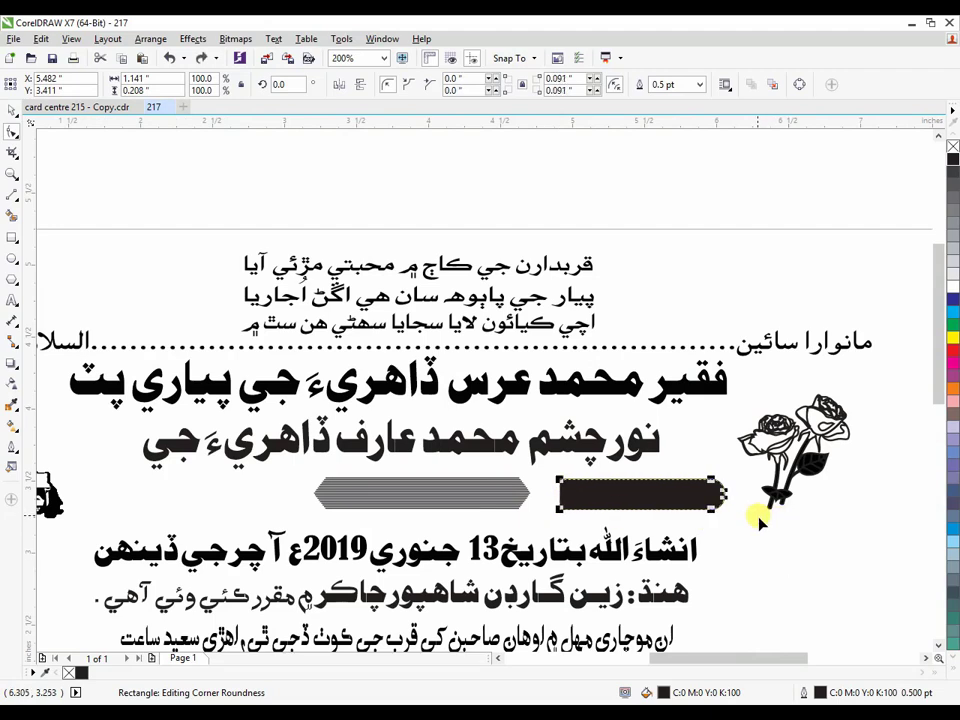
Step: Increase only the two right corner radii of the black rectangle to about 0.104 inch, forming a semicircular end
{"action": "scroll", "coordinate": [738, 513], "scroll_direction": "up", "scroll_amount": 3}
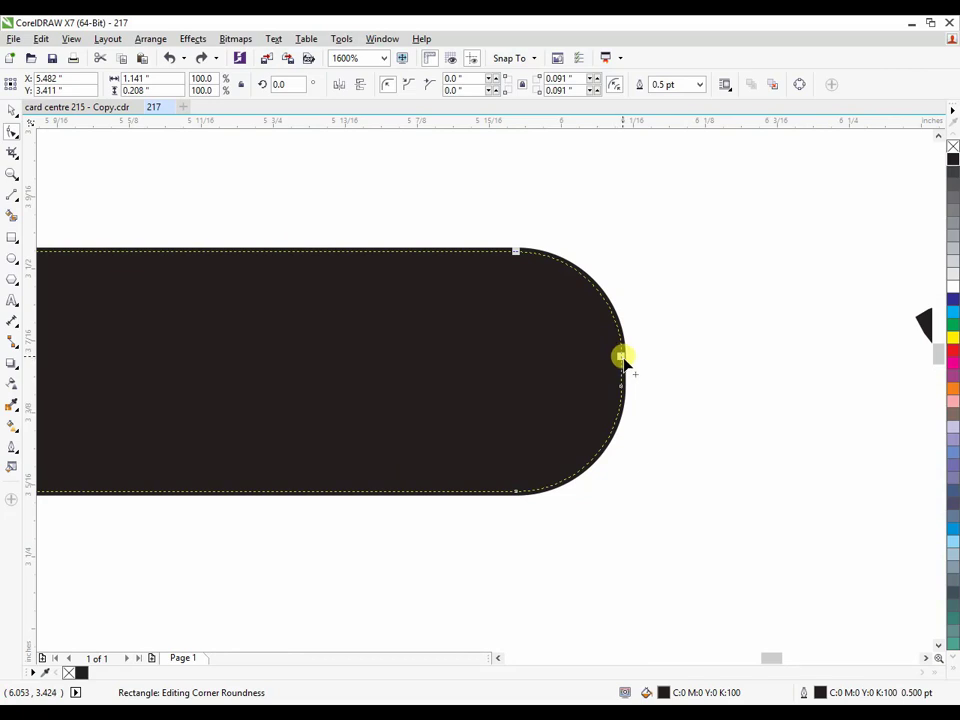
{"action": "mouse_move", "coordinate": [625, 366]}
{"action": "left_mouse_down"}
{"action": "mouse_move", "coordinate": [627, 390]}
{"action": "mouse_move", "coordinate": [622, 373]}
{"action": "mouse_move", "coordinate": [632, 377]}
{"action": "left_mouse_up"}
{"action": "scroll", "coordinate": [643, 388], "scroll_direction": "down", "scroll_amount": 2}
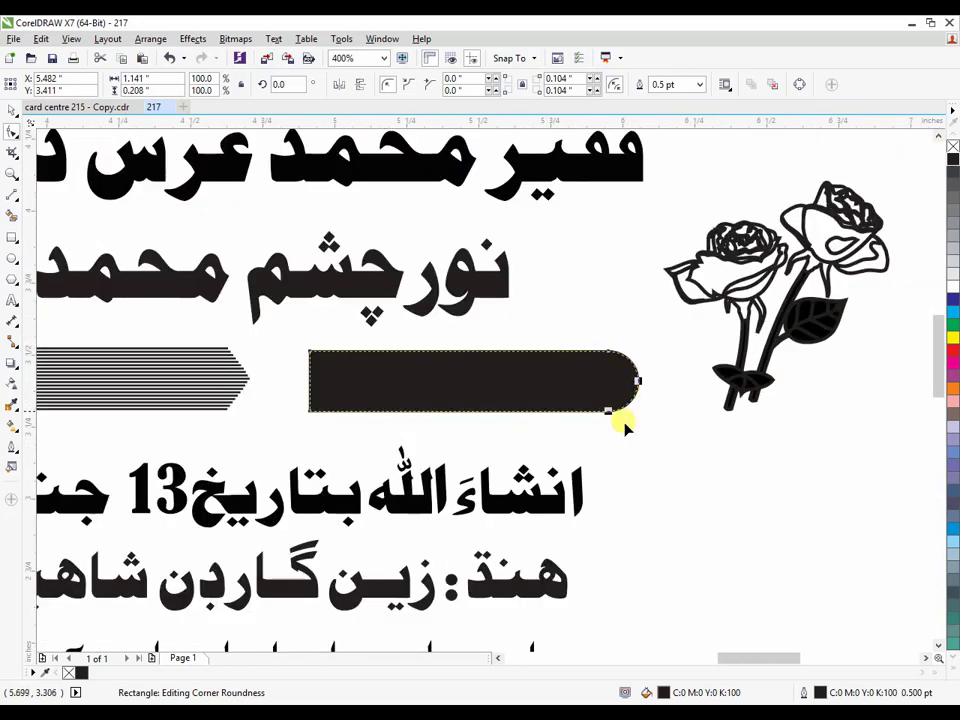
Step: Convert the round-ended black bar to curves
{"action": "left_click", "coordinate": [530, 393]}
{"action": "right_click", "coordinate": [532, 393]}
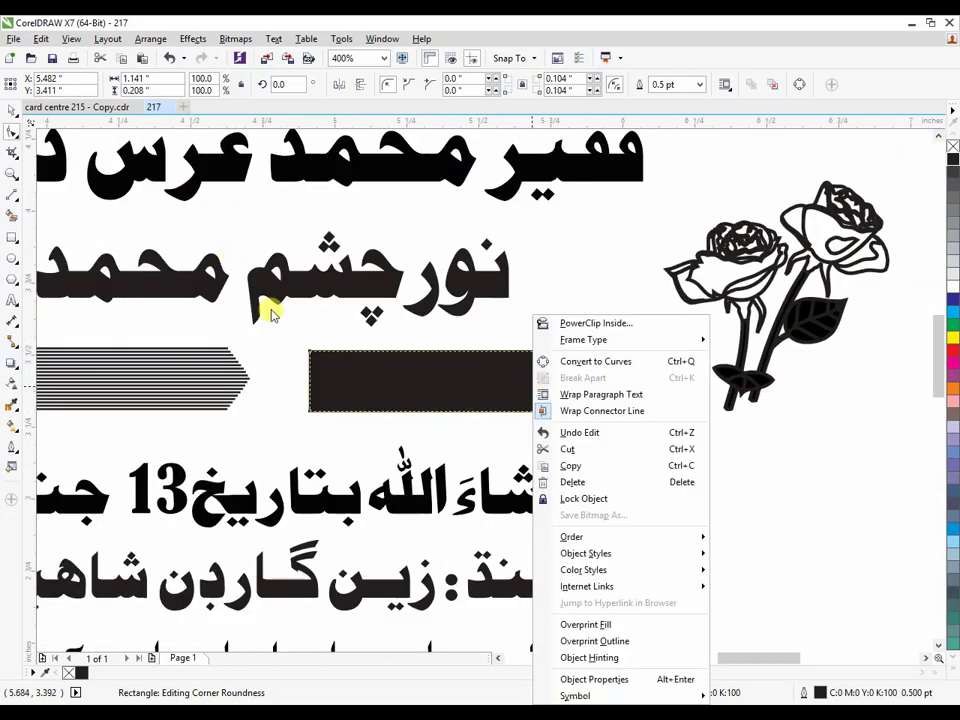
{"action": "left_click", "coordinate": [446, 386]}
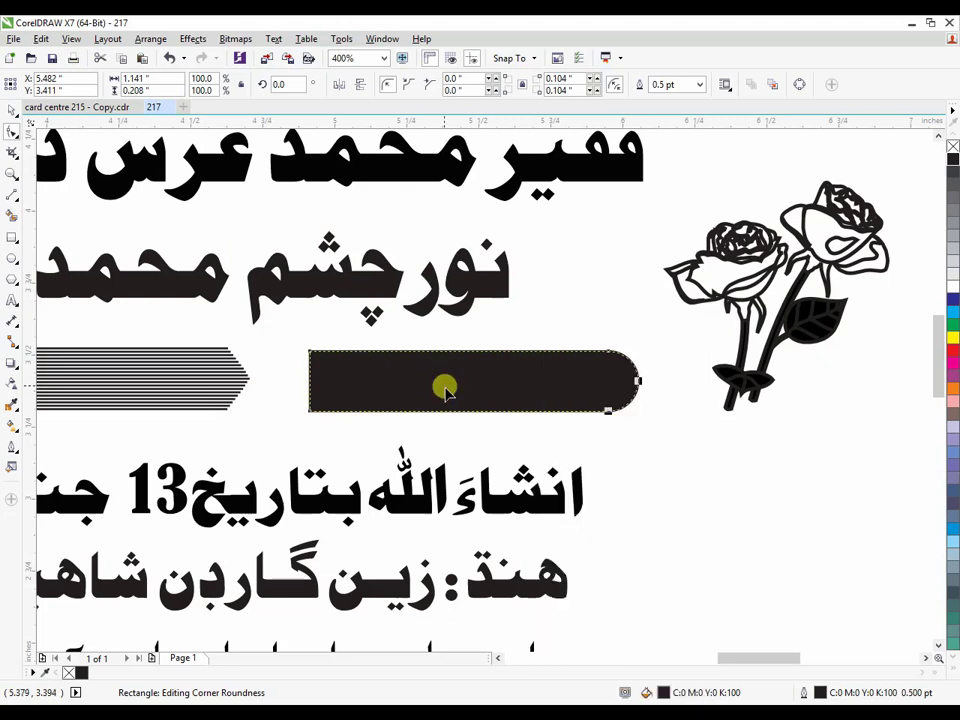
{"action": "right_click", "coordinate": [509, 380]}
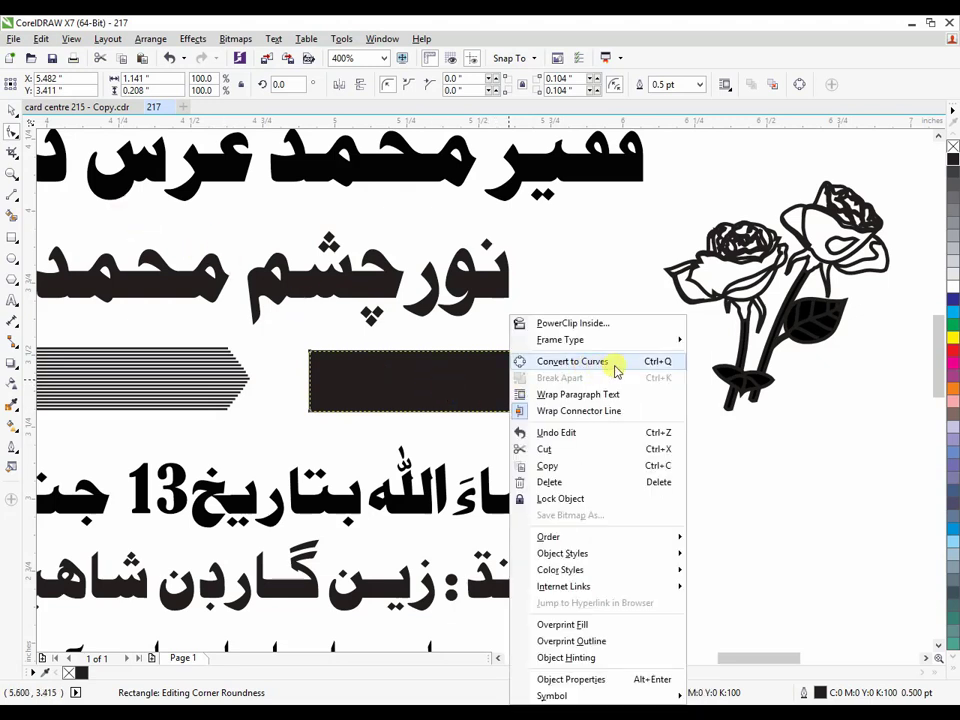
{"action": "left_click", "coordinate": [537, 362]}
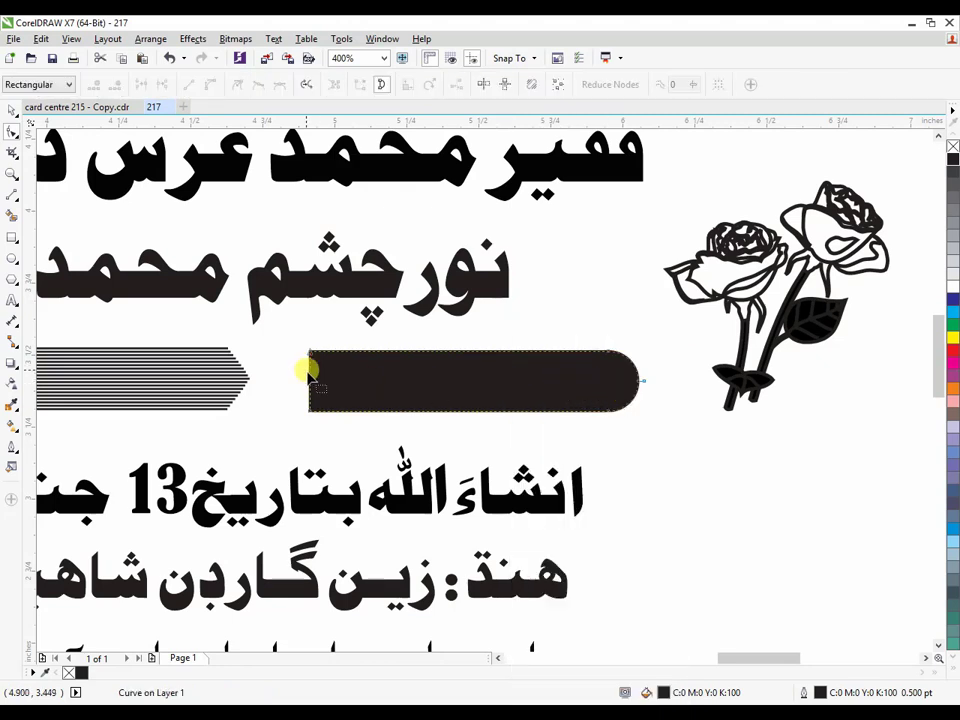
Step: Add nodes along the bar's straight left end and pull them inward to form a concave edge
{"action": "scroll", "coordinate": [308, 372], "scroll_direction": "up", "scroll_amount": 2}
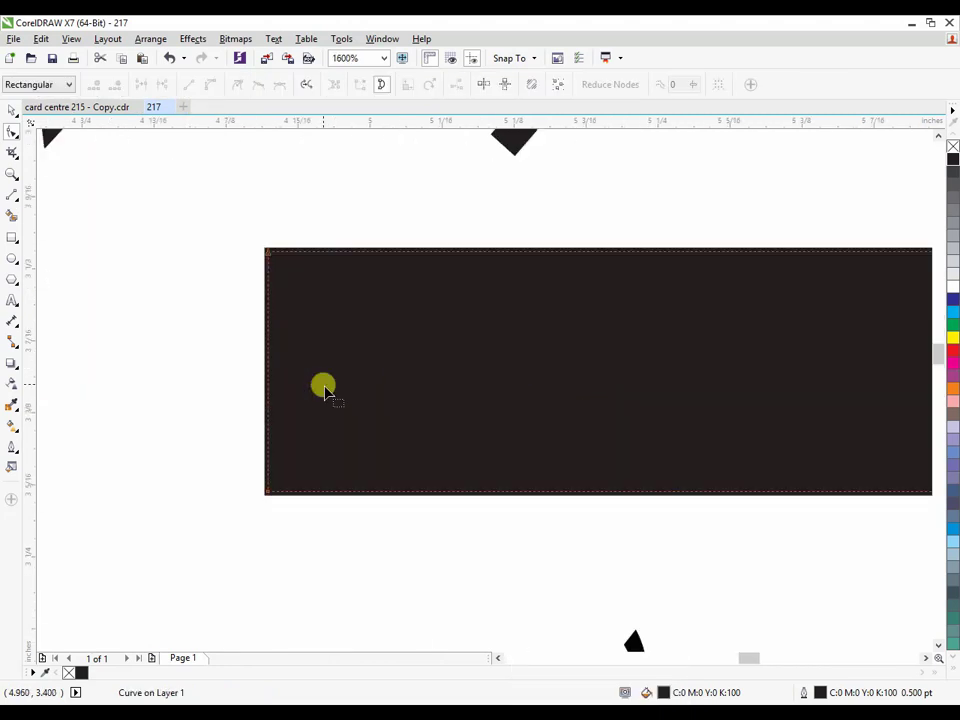
{"action": "double_click", "coordinate": [267, 280]}
{"action": "left_click_drag", "start_coordinate": [267, 280], "coordinate": [294, 314]}
{"action": "double_click", "coordinate": [279, 311]}
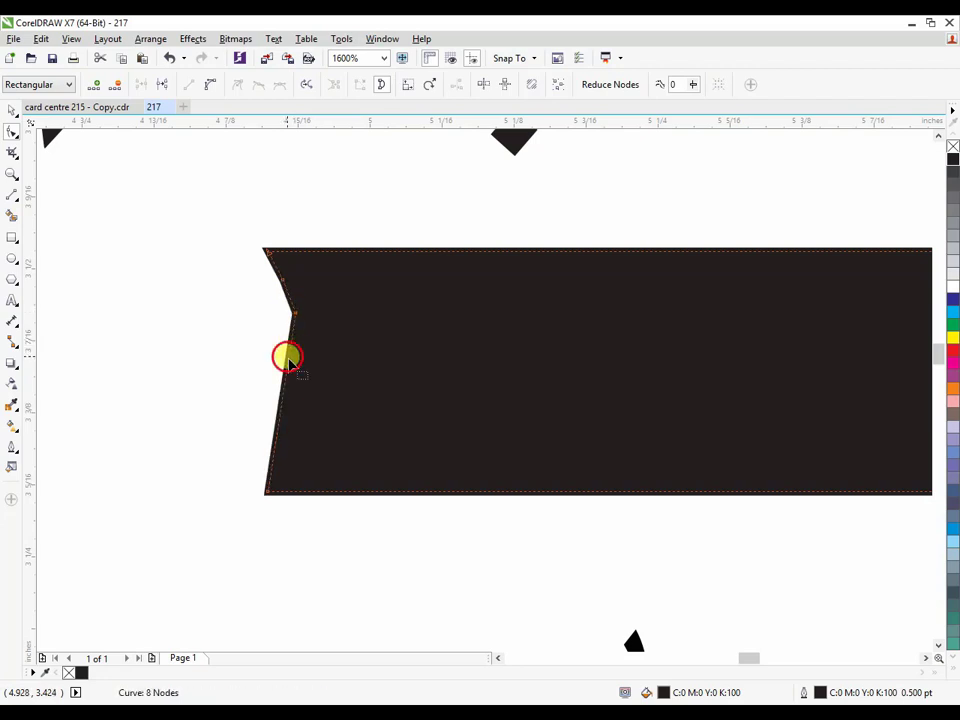
{"action": "left_click", "coordinate": [288, 356]}
{"action": "double_click", "coordinate": [289, 356]}
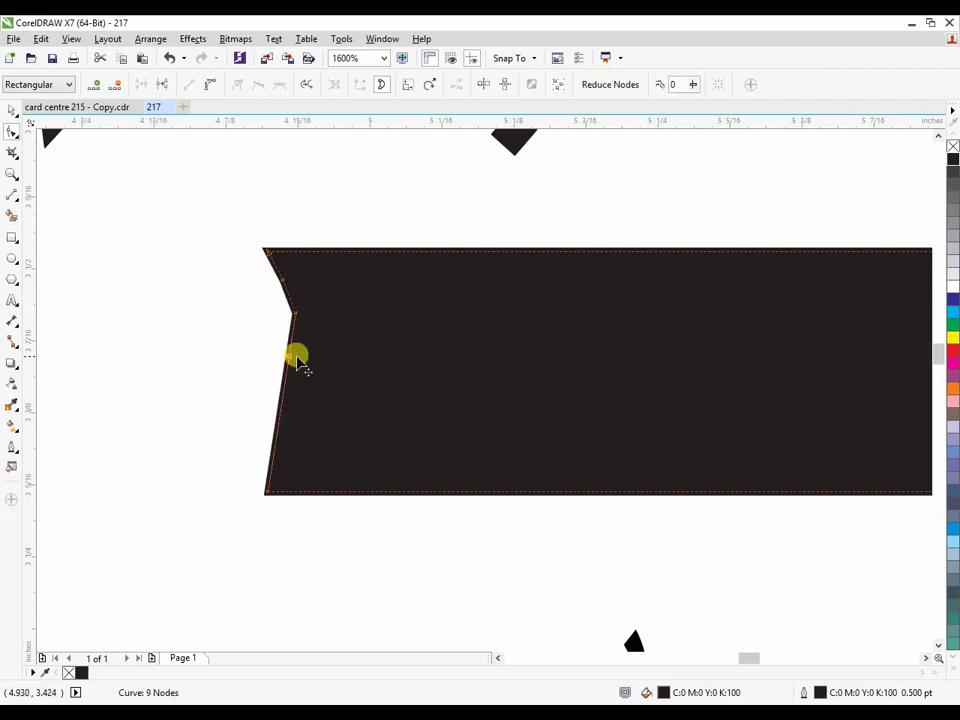
{"action": "left_click_drag", "start_coordinate": [296, 358], "coordinate": [310, 428]}
{"action": "double_click", "coordinate": [298, 389]}
{"action": "double_click", "coordinate": [300, 430]}
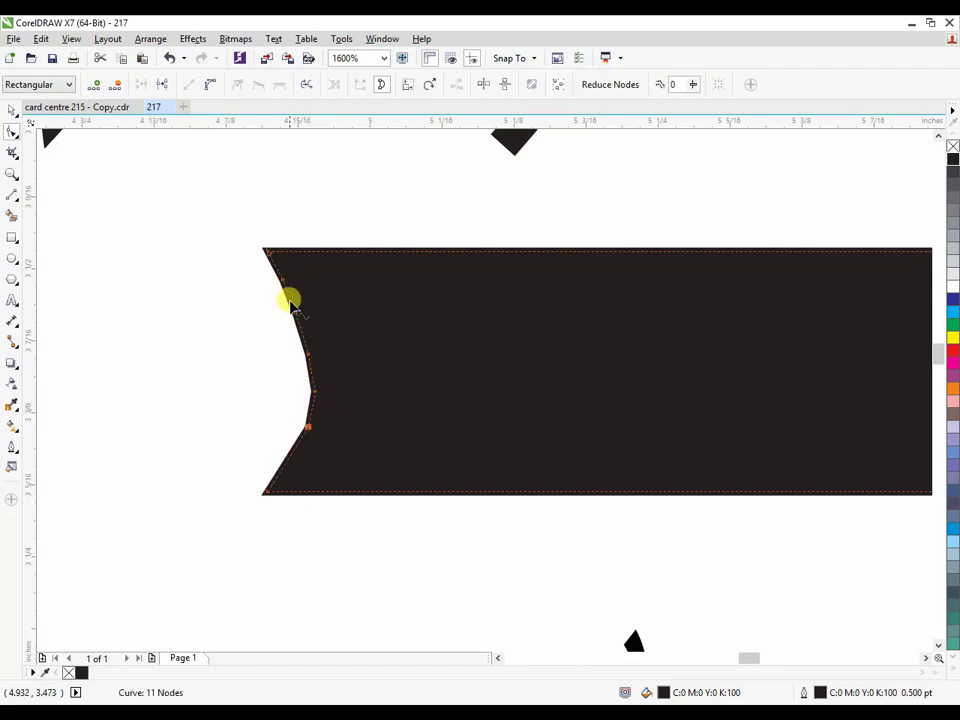
Step: Add a node just below the bar's upper-left corner, shift it inward to bend the concave edge, and delete the surplus node
{"action": "scroll", "coordinate": [270, 260], "scroll_direction": "up", "scroll_amount": 2}
{"action": "scroll", "coordinate": [273, 245], "scroll_direction": "down", "scroll_amount": 2}
{"action": "scroll", "coordinate": [273, 237], "scroll_direction": "up", "scroll_amount": 3}
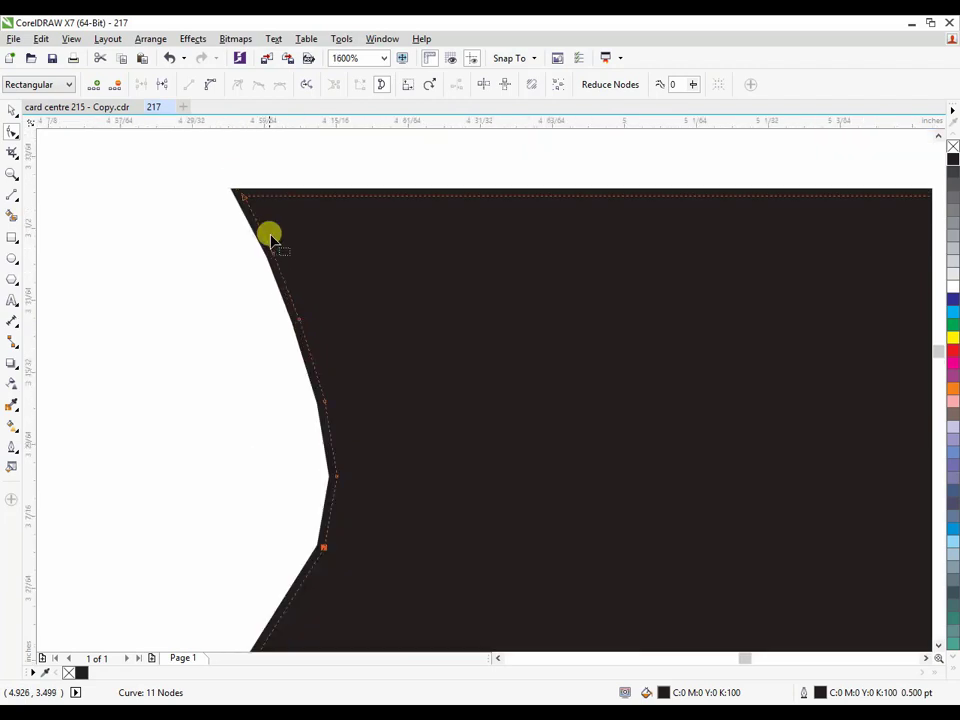
{"action": "double_click", "coordinate": [225, 200]}
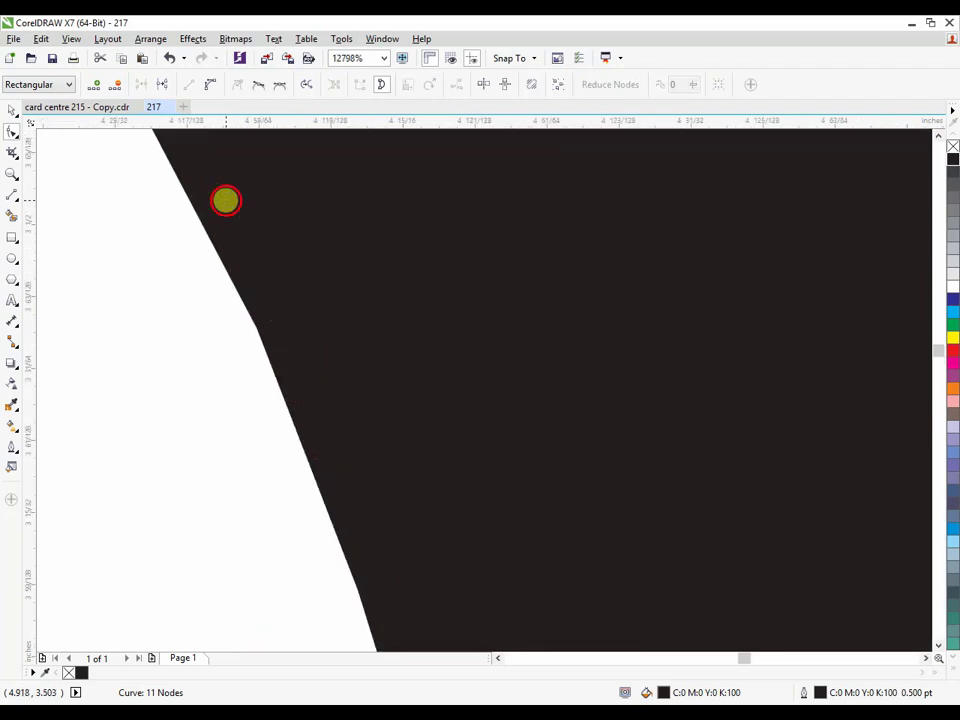
{"action": "left_click_drag", "start_coordinate": [225, 200], "coordinate": [252, 252]}
{"action": "scroll", "coordinate": [260, 238], "scroll_direction": "down", "scroll_amount": 2}
{"action": "scroll", "coordinate": [258, 237], "scroll_direction": "up", "scroll_amount": 1}
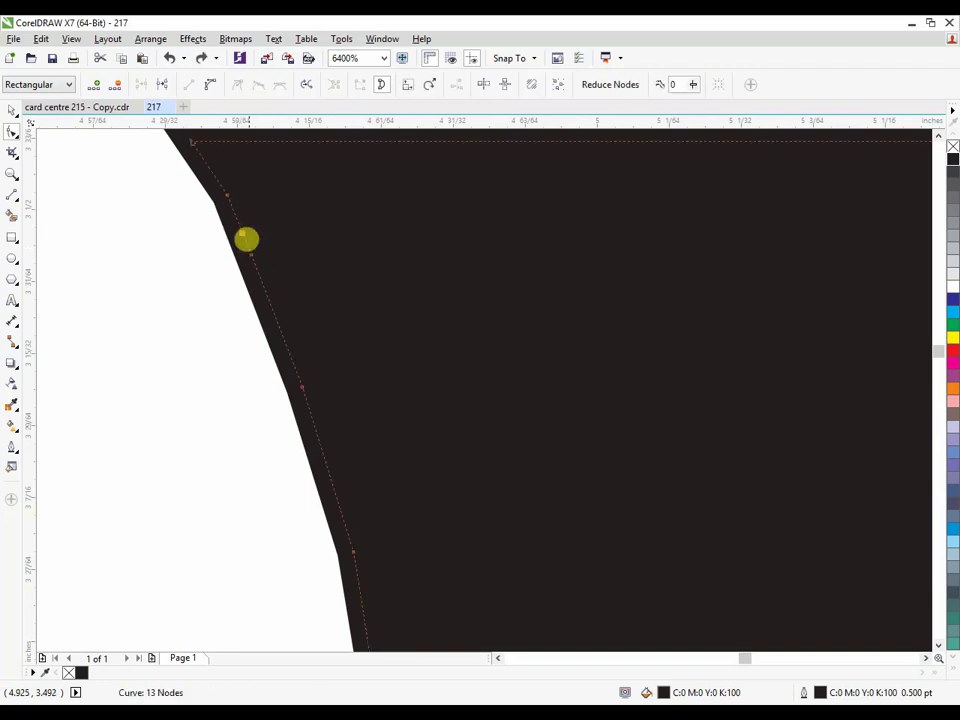
{"action": "scroll", "coordinate": [235, 220], "scroll_direction": "down", "scroll_amount": 1}
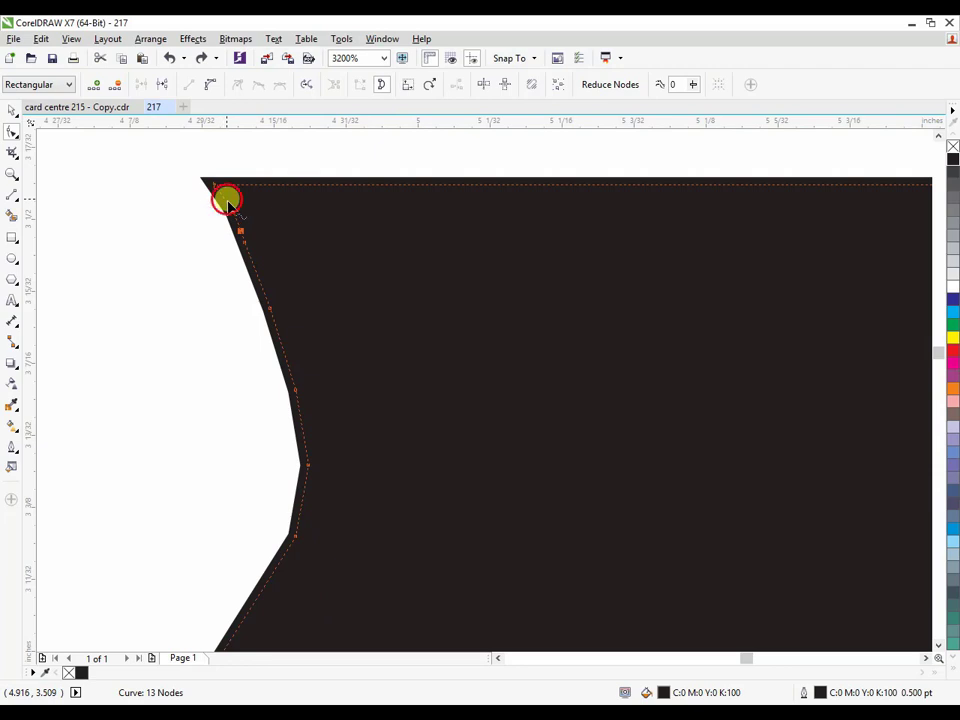
{"action": "left_click", "coordinate": [227, 201]}
{"action": "key", "text": "Delete"}
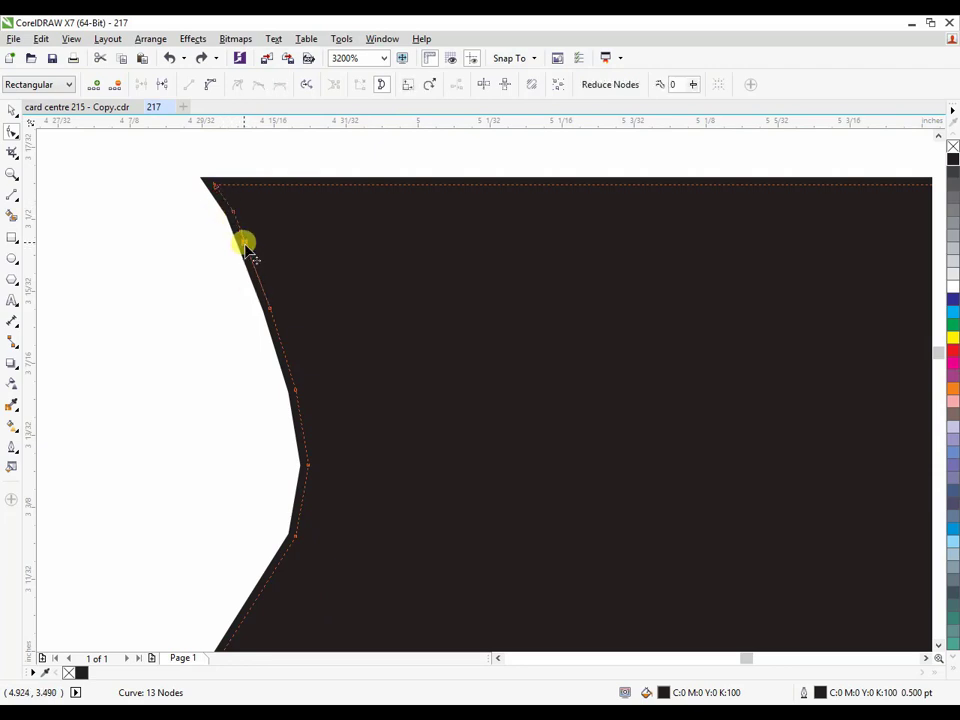
Step: Add another node on the upper part of the concave edge and nudge it and its neighbour inward to smooth the curve
{"action": "scroll", "coordinate": [245, 247], "scroll_direction": "up", "scroll_amount": 2}
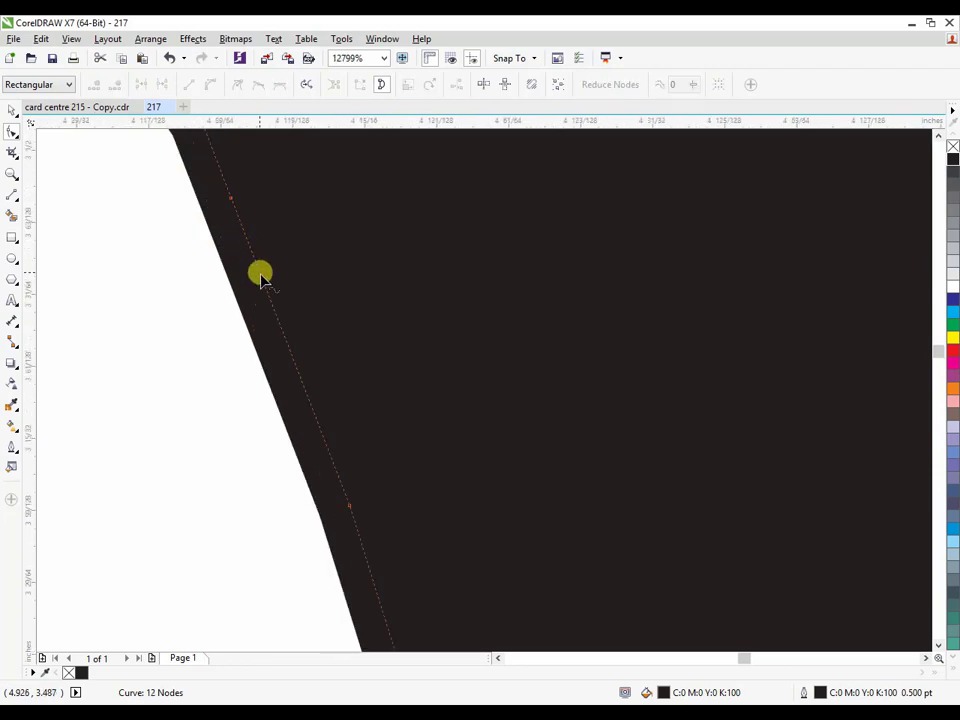
{"action": "double_click", "coordinate": [259, 273]}
{"action": "left_click_drag", "start_coordinate": [260, 274], "coordinate": [274, 272]}
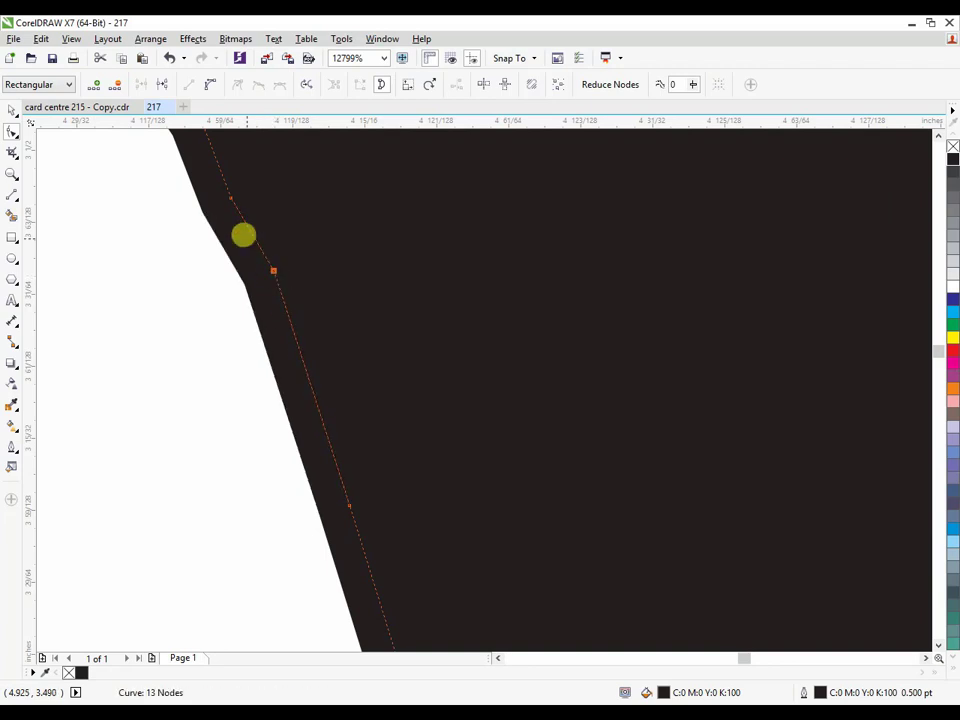
{"action": "mouse_move", "coordinate": [229, 201]}
{"action": "left_mouse_down"}
{"action": "mouse_move", "coordinate": [240, 199]}
{"action": "mouse_move", "coordinate": [242, 217]}
{"action": "left_mouse_up"}
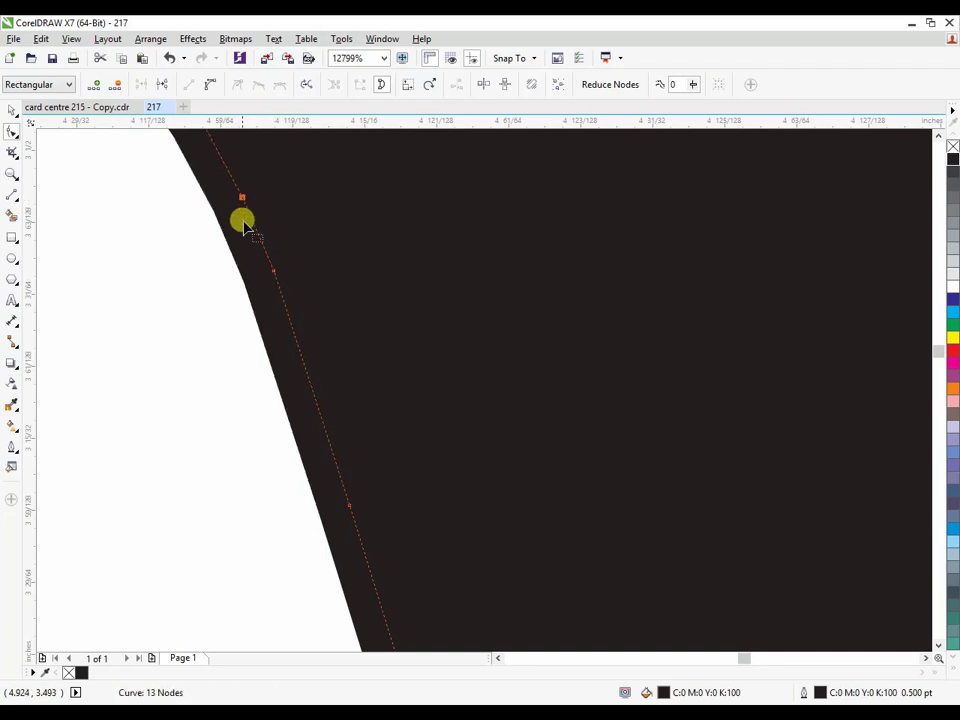
{"action": "scroll", "coordinate": [247, 235], "scroll_direction": "down", "scroll_amount": 2}
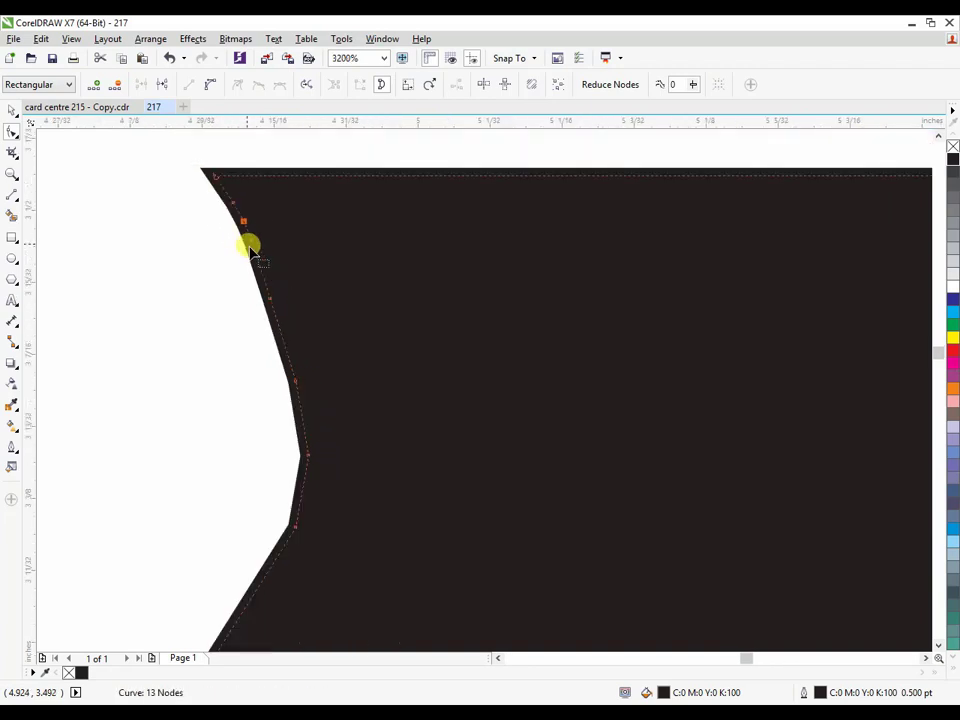
Step: Add a node just above the deepest point of the bar's concave edge
{"action": "double_click", "coordinate": [301, 413]}
{"action": "left_click_drag", "start_coordinate": [309, 415], "coordinate": [313, 418]}
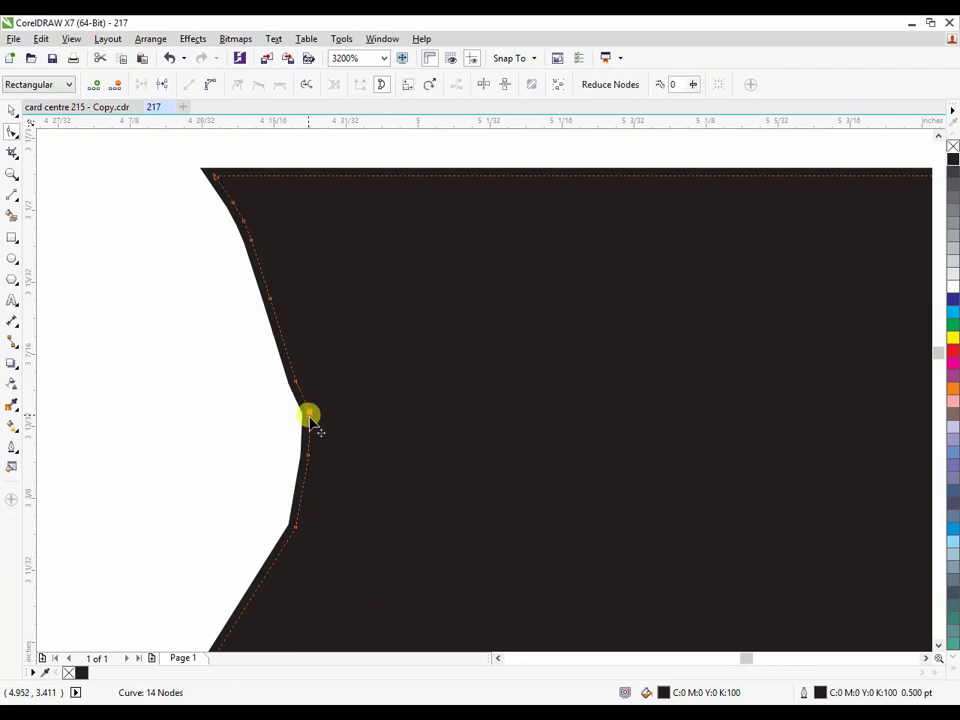
{"action": "scroll", "coordinate": [306, 461], "scroll_direction": "down", "scroll_amount": 2}
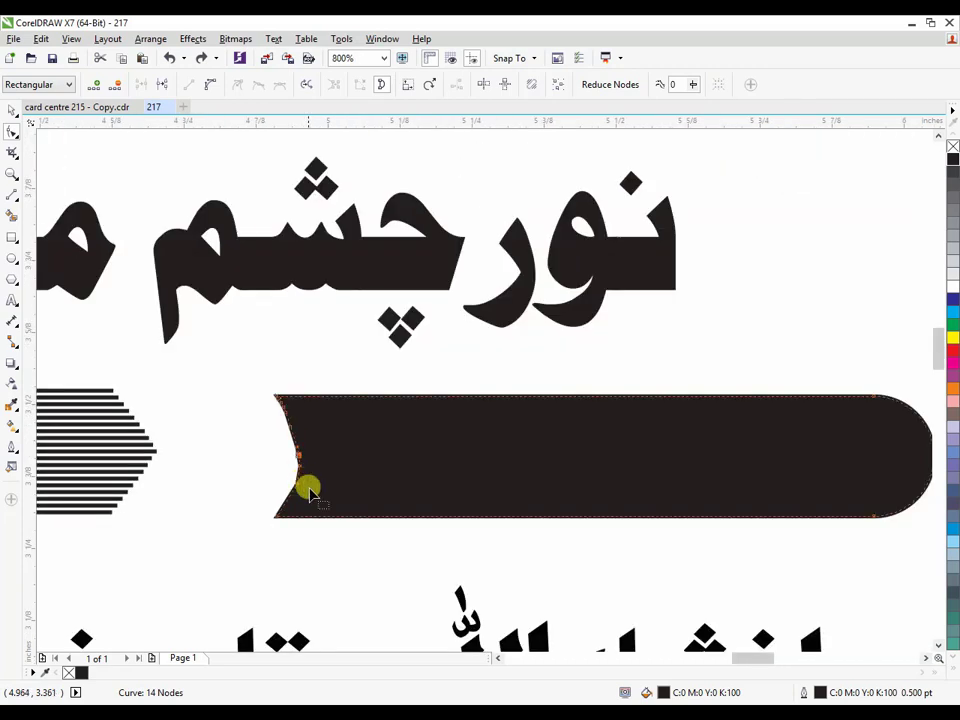
{"action": "scroll", "coordinate": [283, 527], "scroll_direction": "up", "scroll_amount": 1}
{"action": "scroll", "coordinate": [291, 321], "scroll_direction": "up", "scroll_amount": 1}
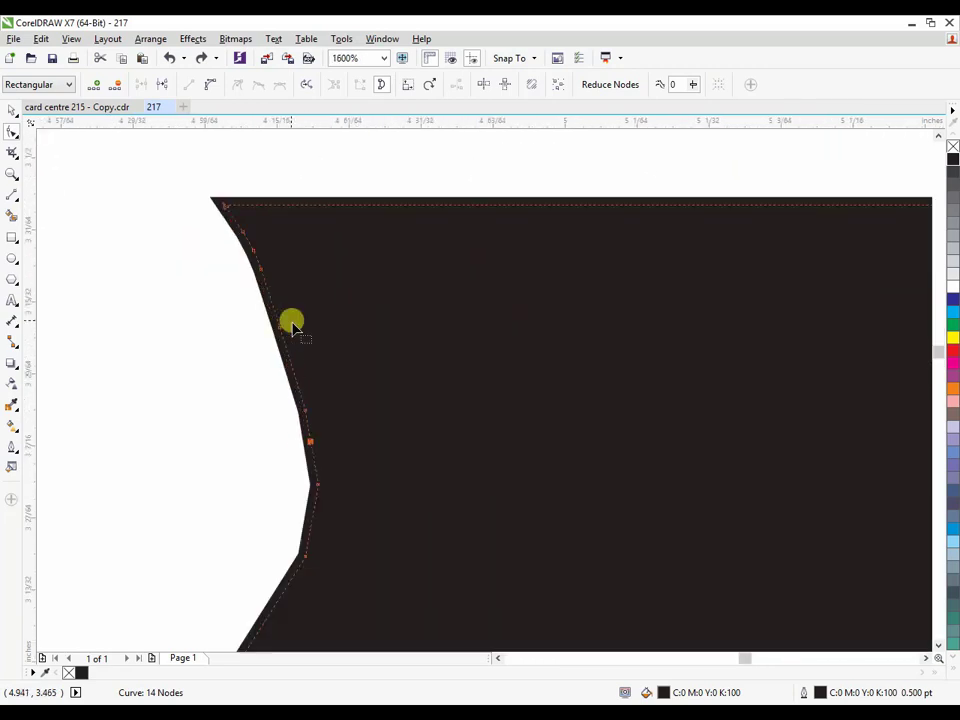
Step: Add a node midway along the upper half of the concave edge and move it and the node below it inward
{"action": "scroll", "coordinate": [255, 256], "scroll_direction": "up", "scroll_amount": 1}
{"action": "double_click", "coordinate": [247, 266]}
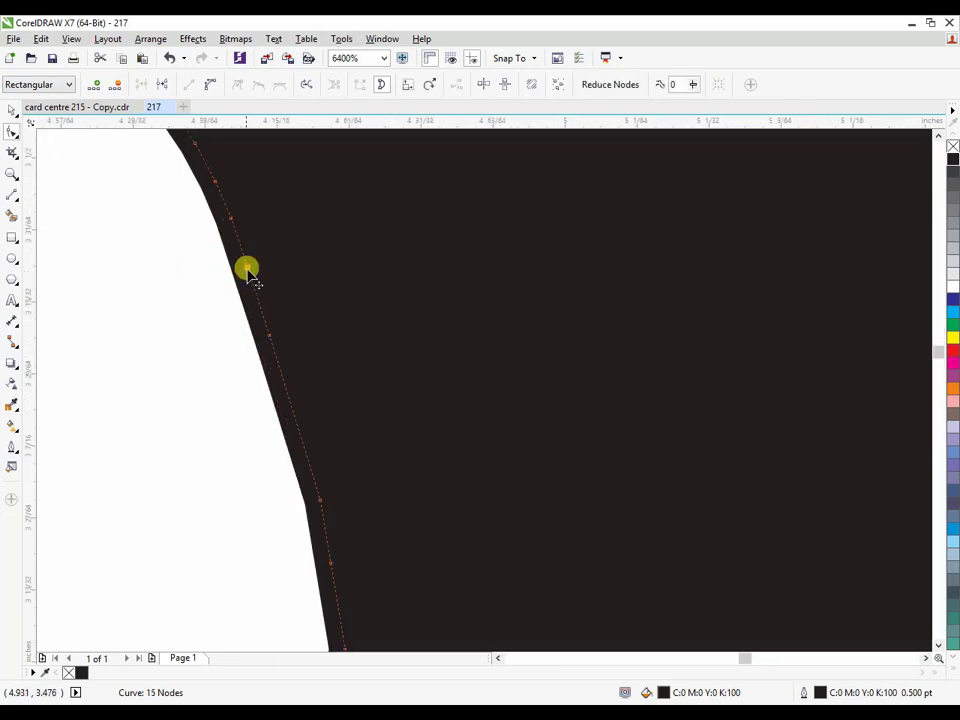
{"action": "left_click_drag", "start_coordinate": [247, 267], "coordinate": [259, 275]}
{"action": "left_click_drag", "start_coordinate": [281, 339], "coordinate": [289, 348]}
{"action": "scroll", "coordinate": [307, 385], "scroll_direction": "down", "scroll_amount": 1}
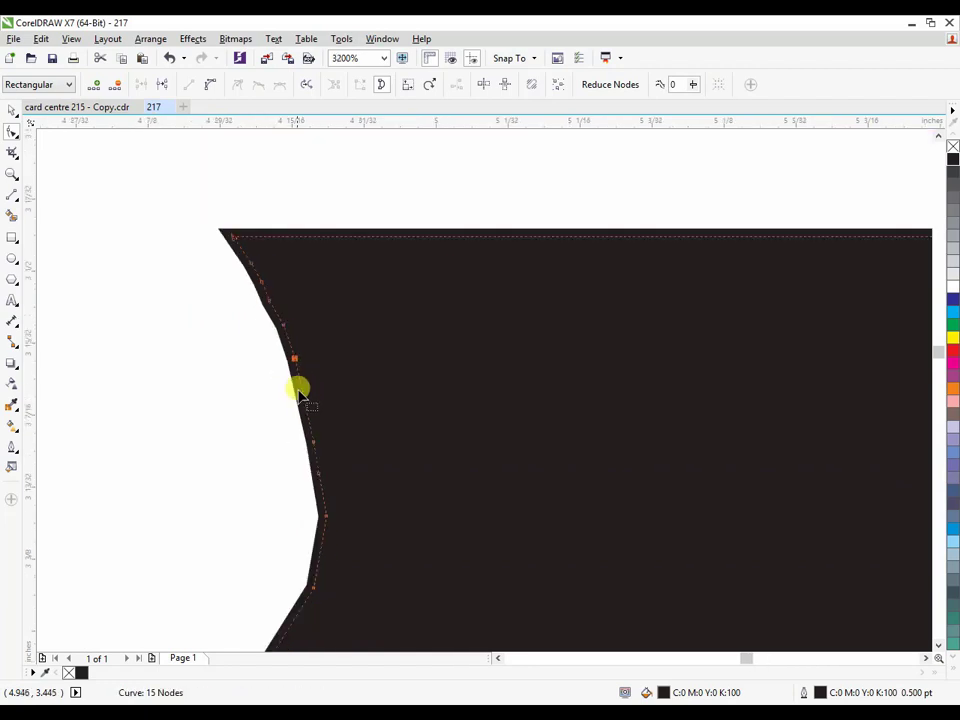
Step: Add and shift nodes around the middle of the concave edge, replacing the one at its deepest point, to round the curve
{"action": "double_click", "coordinate": [304, 401]}
{"action": "left_click_drag", "start_coordinate": [304, 401], "coordinate": [328, 476]}
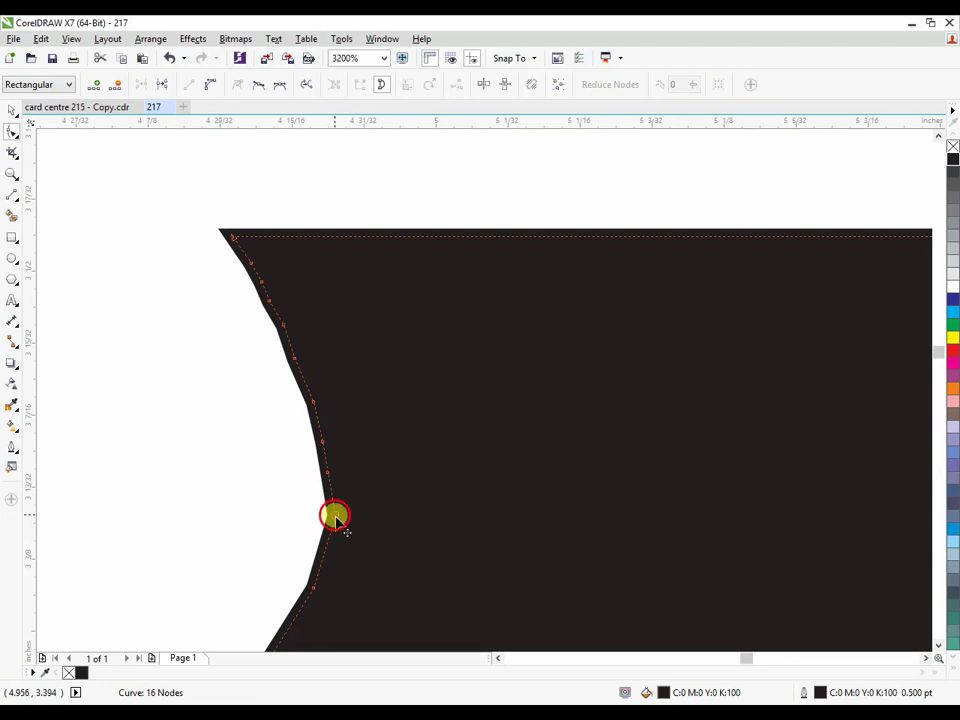
{"action": "double_click", "coordinate": [336, 517]}
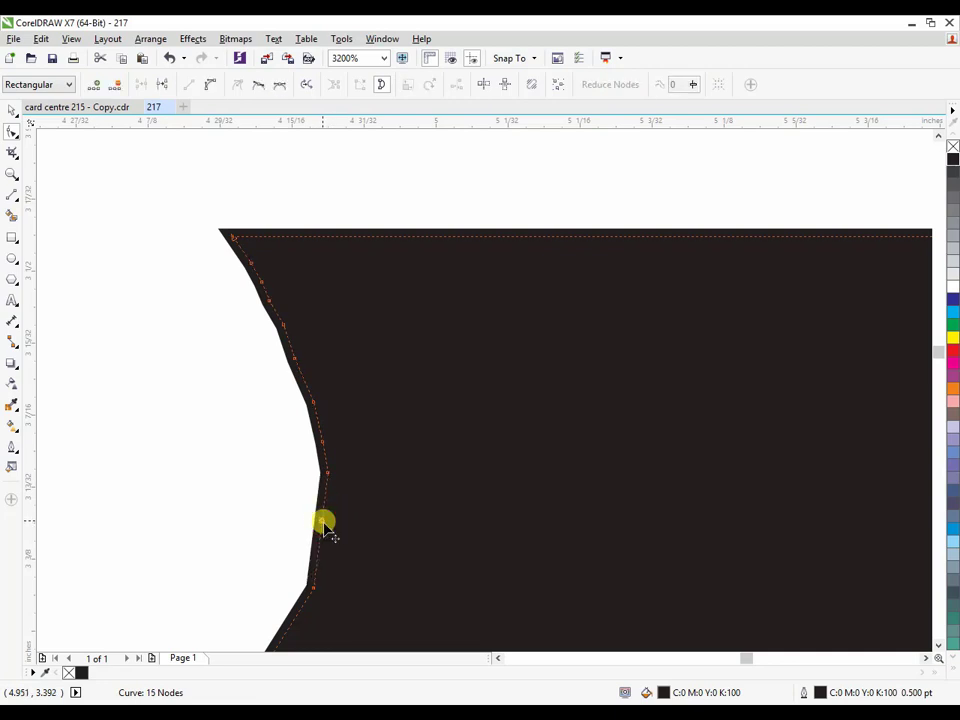
{"action": "double_click", "coordinate": [323, 521]}
{"action": "left_click_drag", "start_coordinate": [332, 529], "coordinate": [336, 523]}
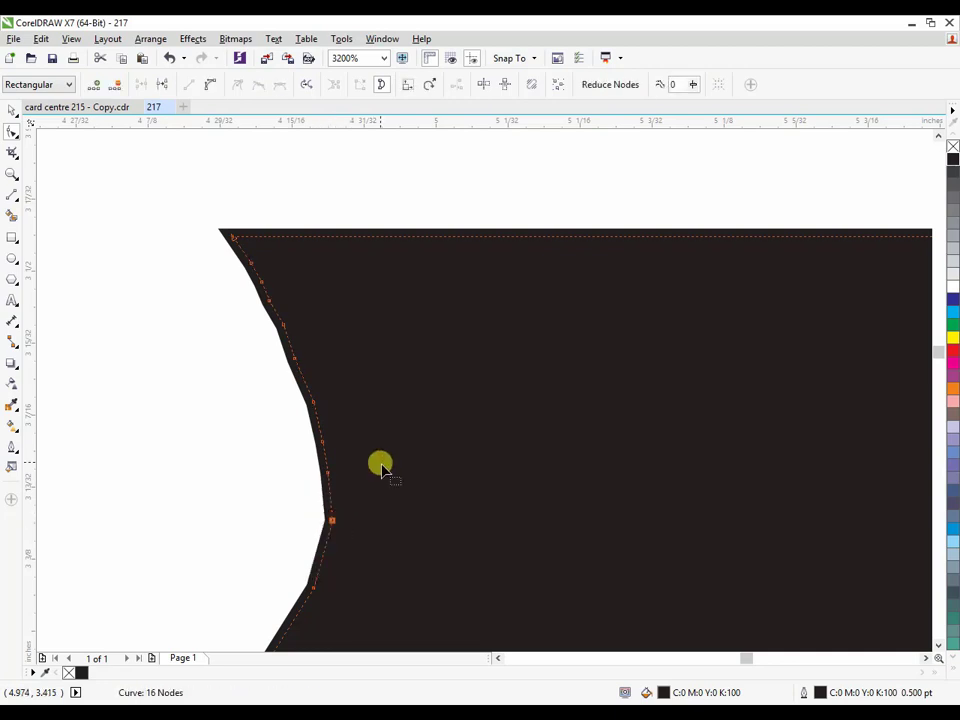
{"action": "left_click", "coordinate": [383, 88]}
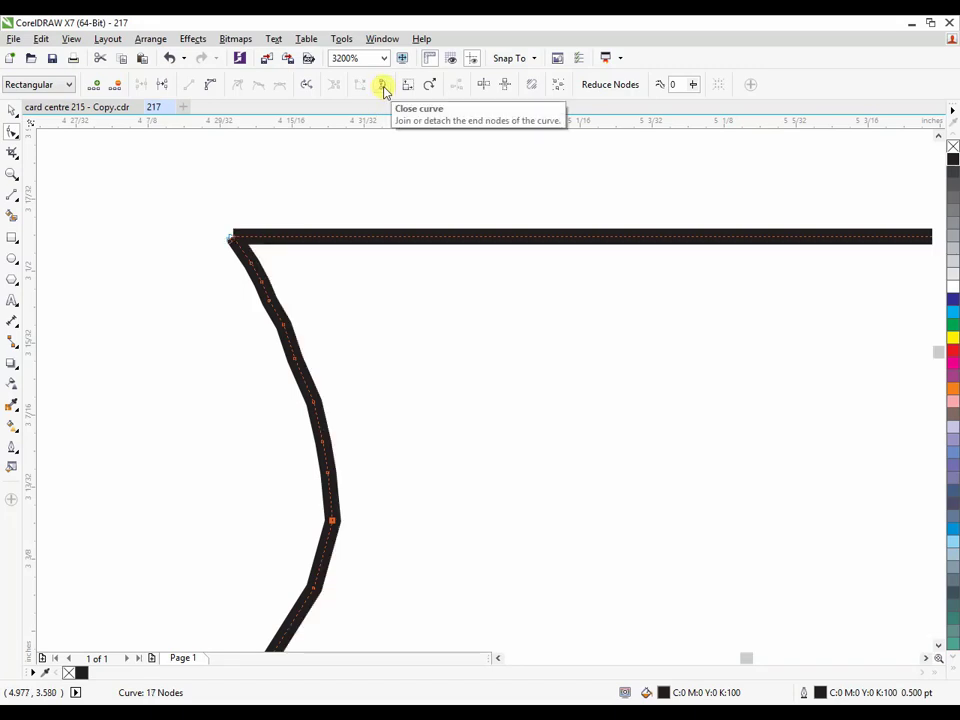
{"action": "left_click", "coordinate": [383, 88]}
{"action": "scroll", "coordinate": [940, 365], "scroll_direction": "down", "scroll_amount": 3}
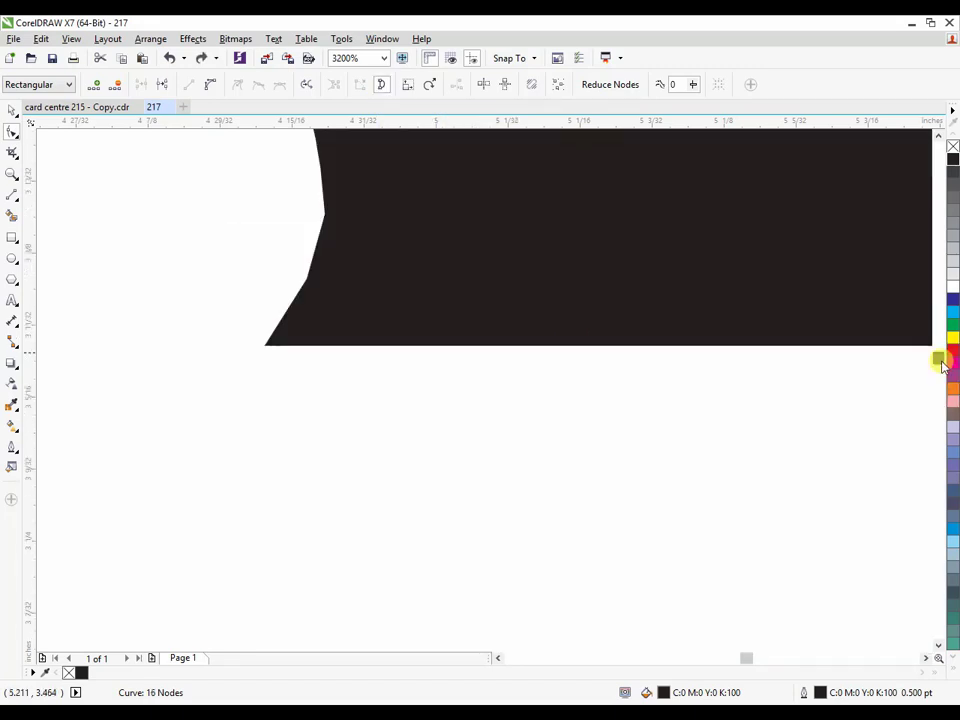
{"action": "left_click_drag", "start_coordinate": [942, 364], "coordinate": [935, 337]}
{"action": "scroll", "coordinate": [644, 364], "scroll_direction": "down", "scroll_amount": 3}
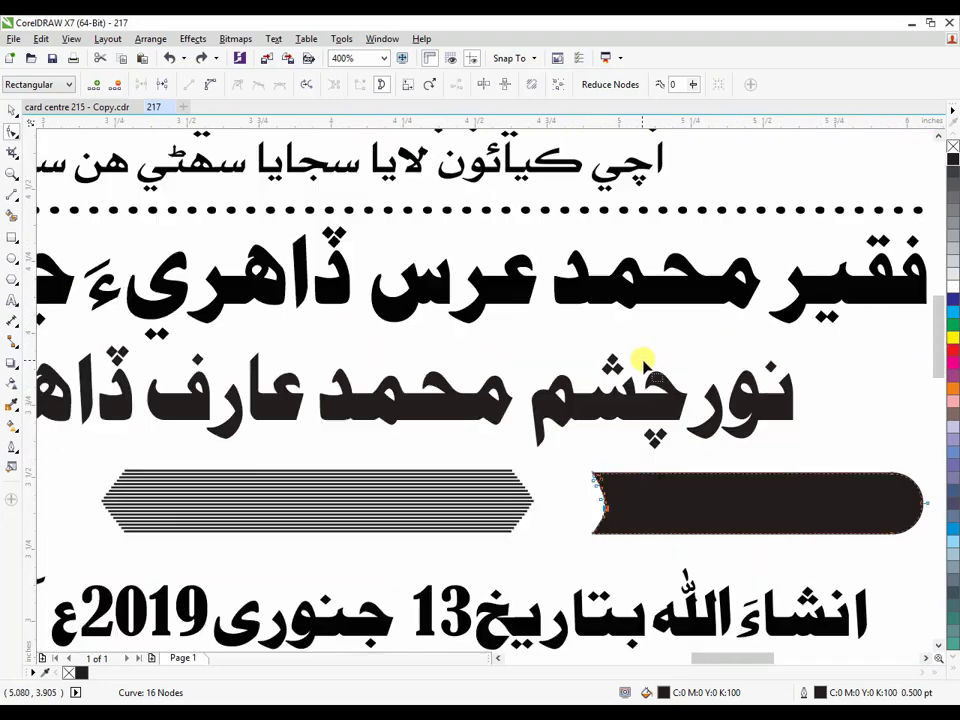
Step: Add a node on the lower half of the bar's concave edge and shift the nodes between it and the deepest point
{"action": "scroll", "coordinate": [615, 516], "scroll_direction": "up", "scroll_amount": 2}
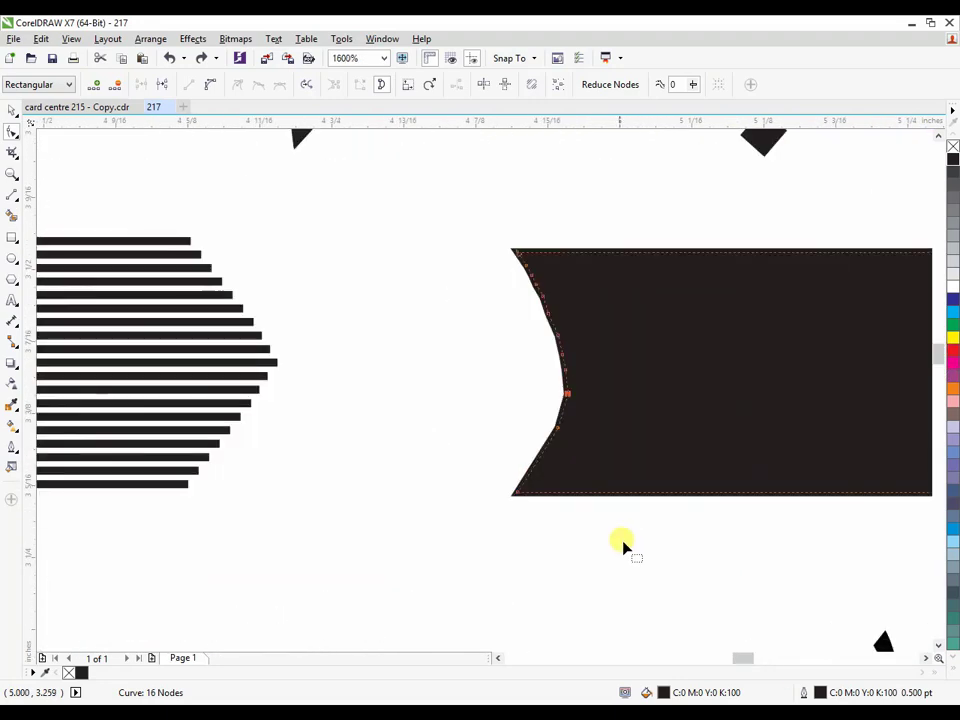
{"action": "left_click", "coordinate": [557, 428]}
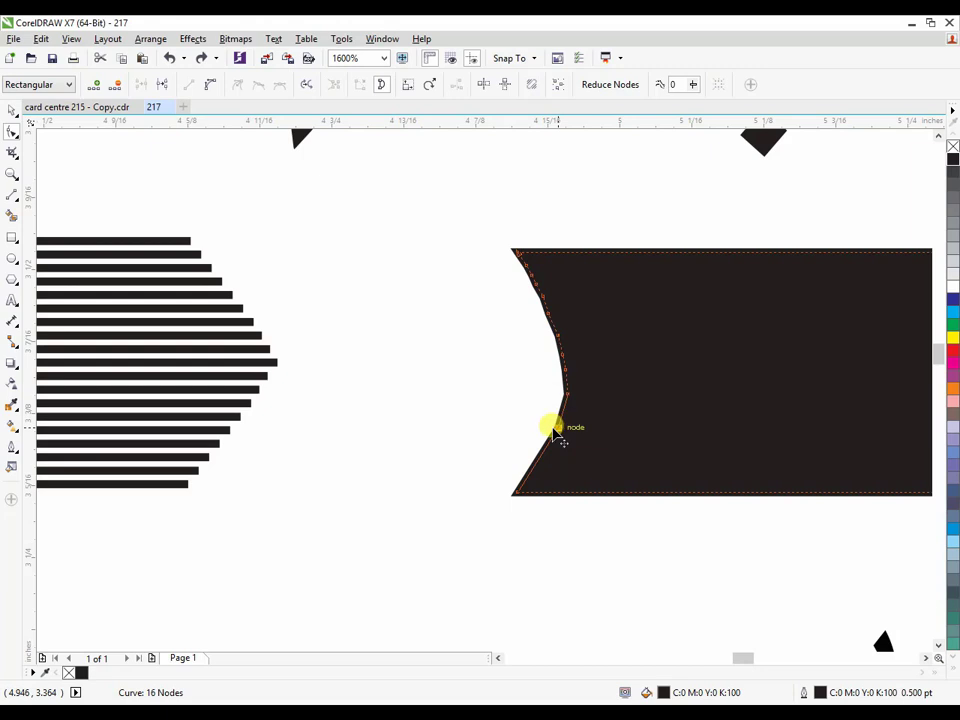
{"action": "left_click_drag", "start_coordinate": [557, 432], "coordinate": [557, 430]}
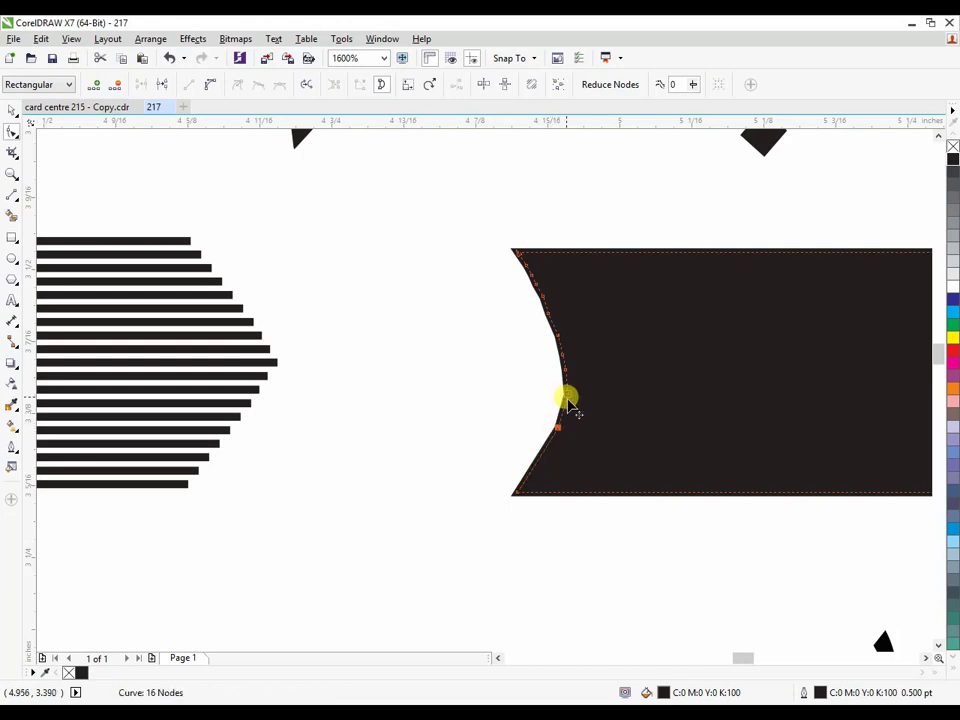
{"action": "left_click", "coordinate": [568, 390]}
{"action": "left_click", "coordinate": [541, 449]}
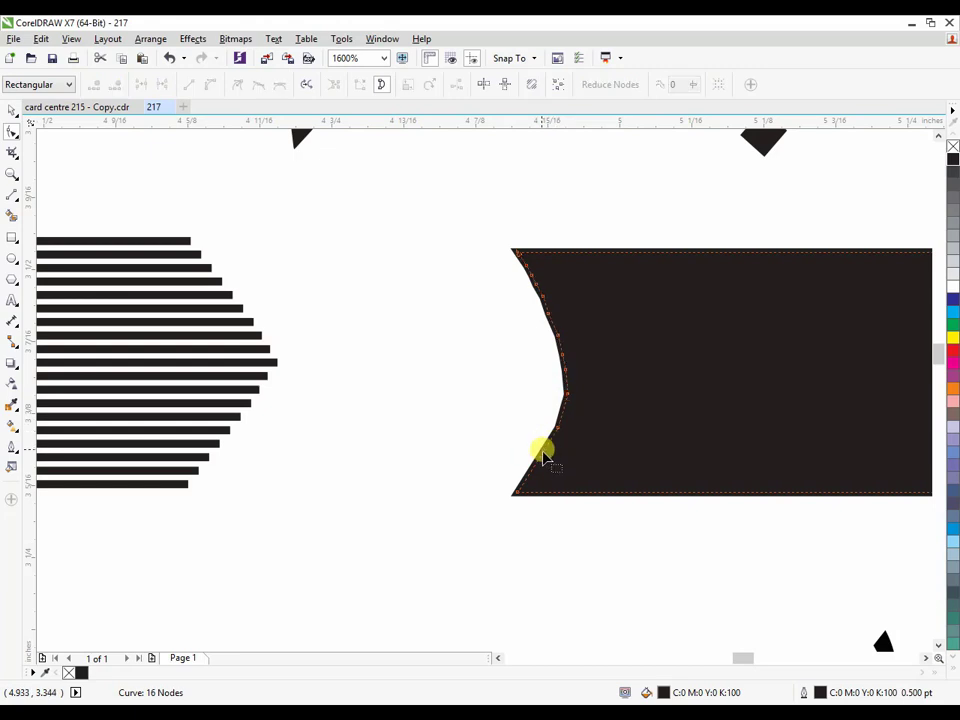
{"action": "double_click", "coordinate": [545, 449]}
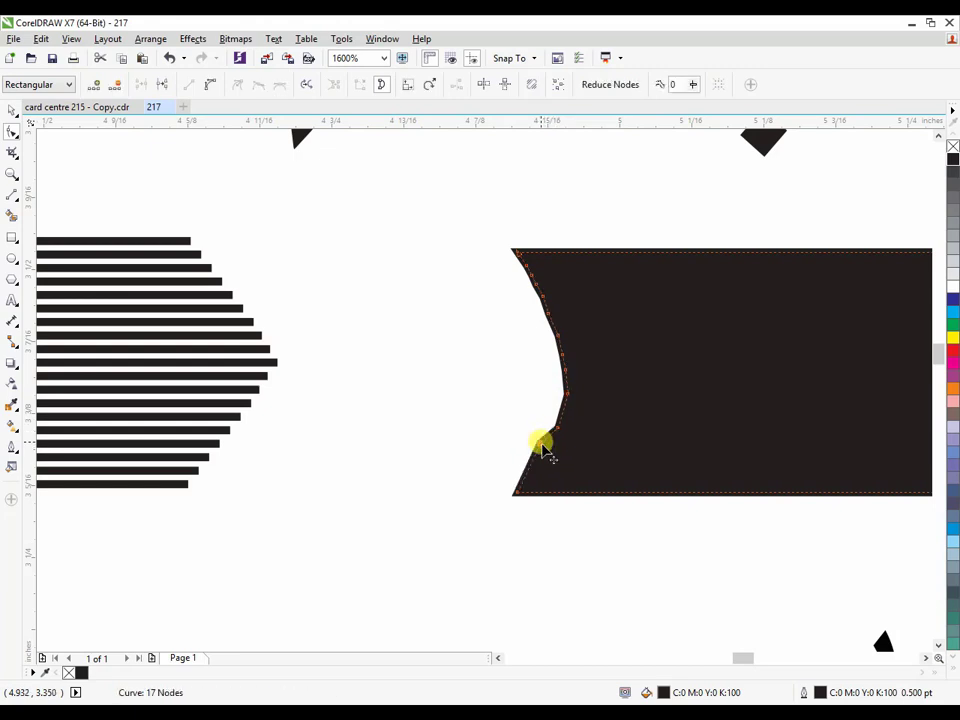
{"action": "left_click_drag", "start_coordinate": [560, 431], "coordinate": [571, 393]}
Step: Reposition the node just below the deepest point and the lowest intermediate node to round the lower half of the concave edge
{"action": "scroll", "coordinate": [568, 392], "scroll_direction": "up", "scroll_amount": 3}
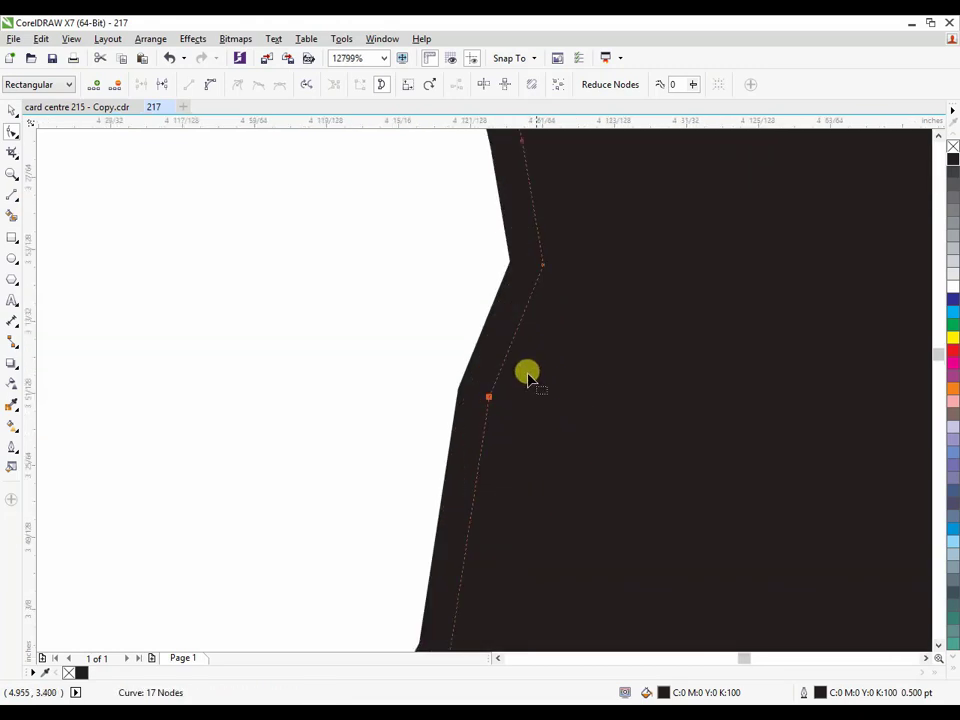
{"action": "scroll", "coordinate": [501, 399], "scroll_direction": "down", "scroll_amount": 2}
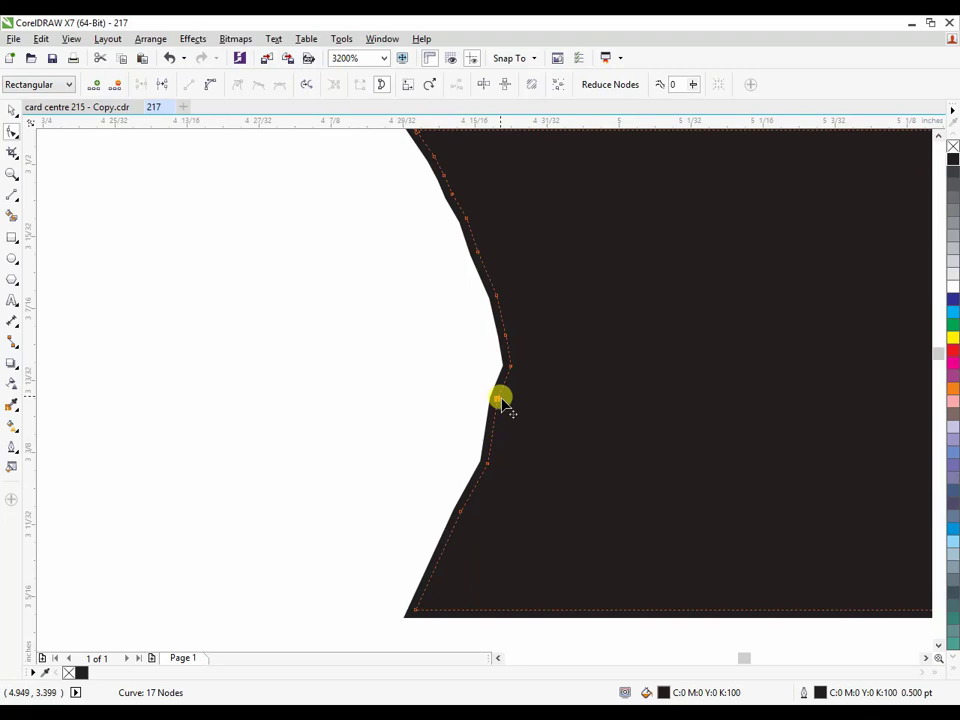
{"action": "mouse_move", "coordinate": [500, 403]}
{"action": "left_mouse_down"}
{"action": "mouse_move", "coordinate": [508, 409]}
{"action": "mouse_move", "coordinate": [499, 409]}
{"action": "left_mouse_up"}
{"action": "scroll", "coordinate": [499, 409], "scroll_direction": "down", "scroll_amount": 3}
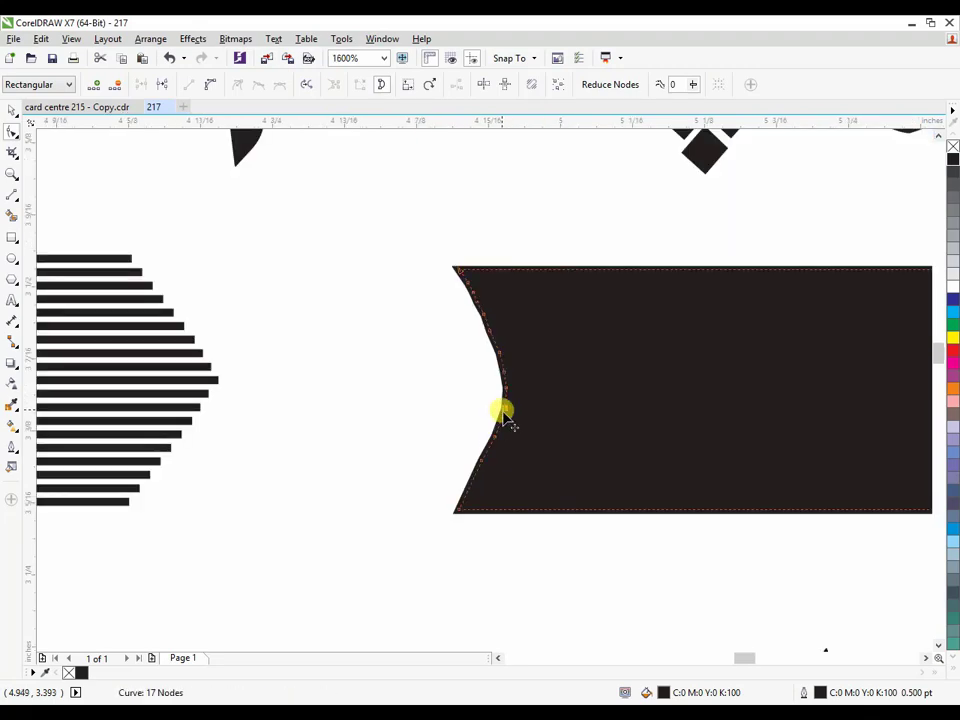
{"action": "scroll", "coordinate": [505, 385], "scroll_direction": "down", "scroll_amount": 2}
{"action": "scroll", "coordinate": [468, 410], "scroll_direction": "up", "scroll_amount": 4}
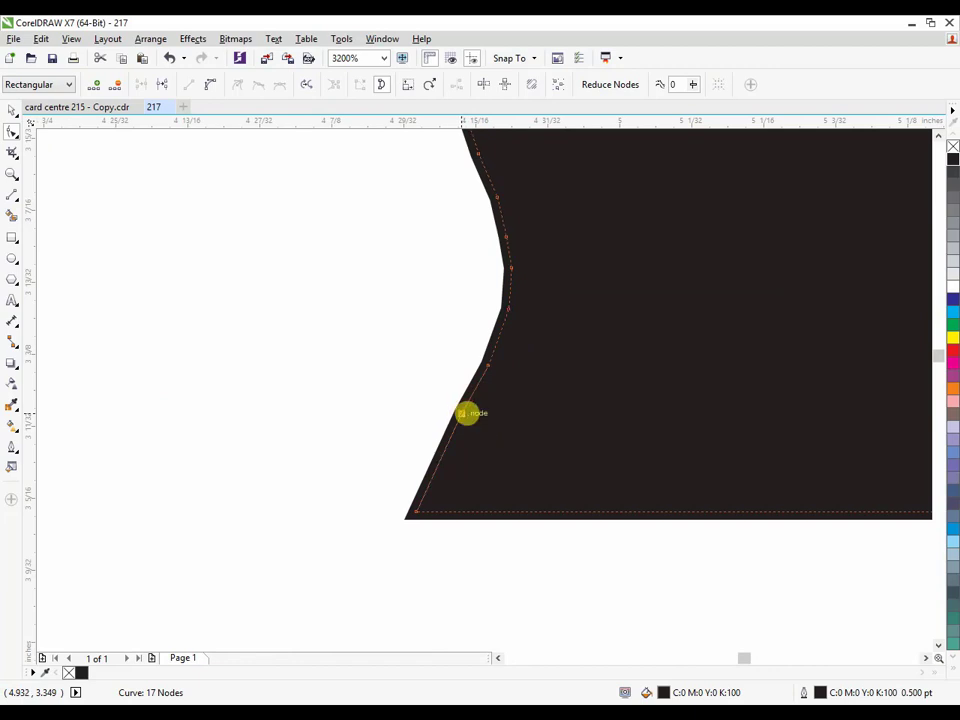
{"action": "scroll", "coordinate": [468, 414], "scroll_direction": "up", "scroll_amount": 2}
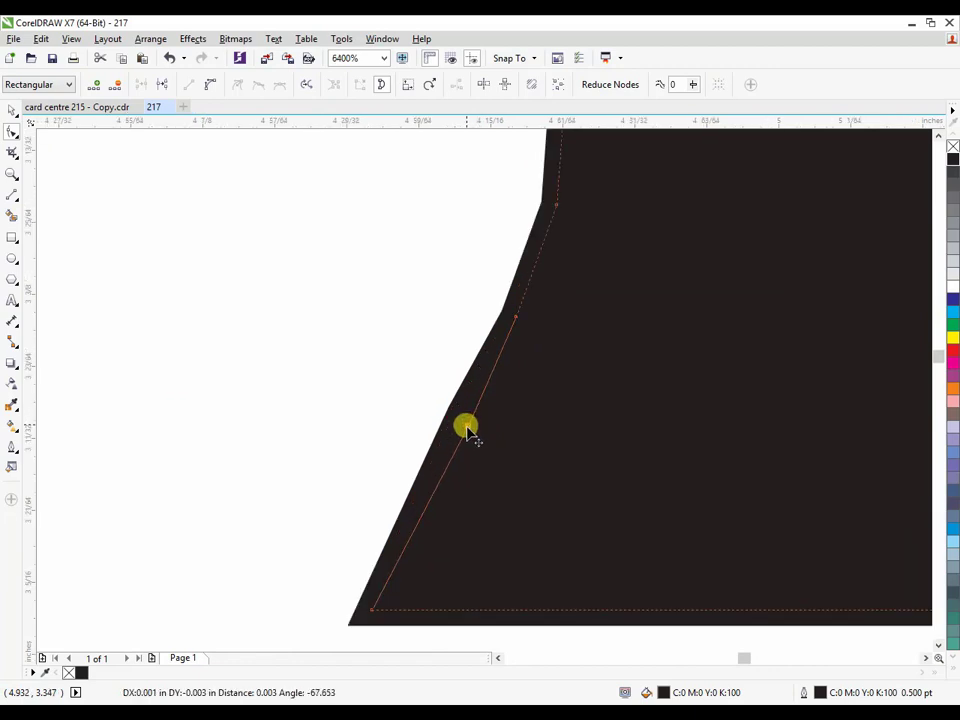
{"action": "scroll", "coordinate": [467, 430], "scroll_direction": "down", "scroll_amount": 1}
{"action": "scroll", "coordinate": [467, 430], "scroll_direction": "down", "scroll_amount": 1}
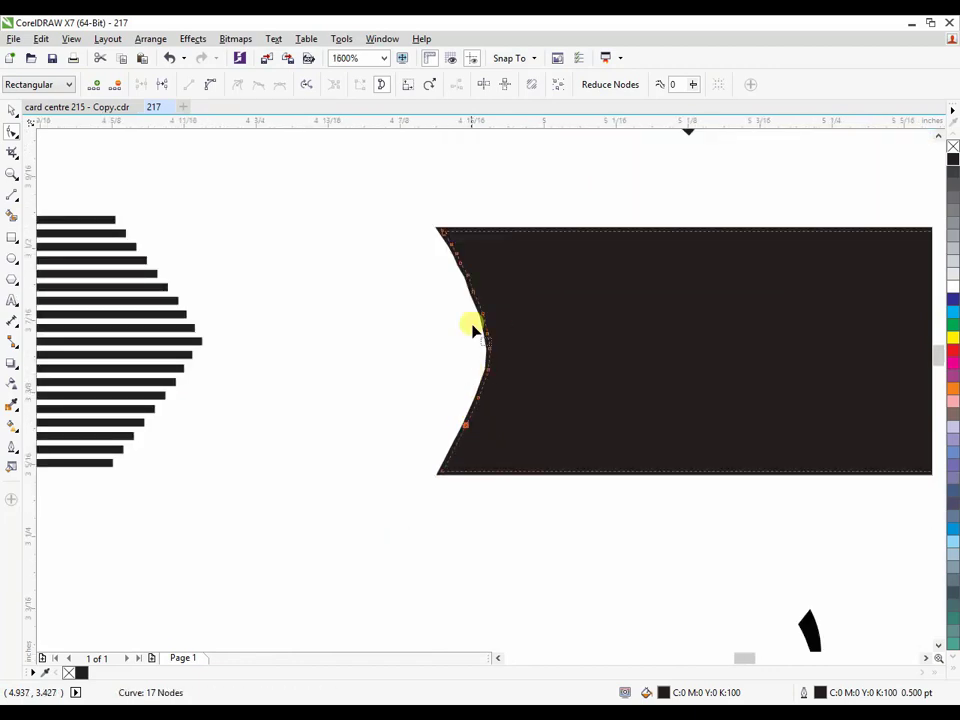
Step: Move the node midway along the upper half of the concave edge slightly inward to smooth the curve
{"action": "scroll", "coordinate": [470, 290], "scroll_direction": "up", "scroll_amount": 1}
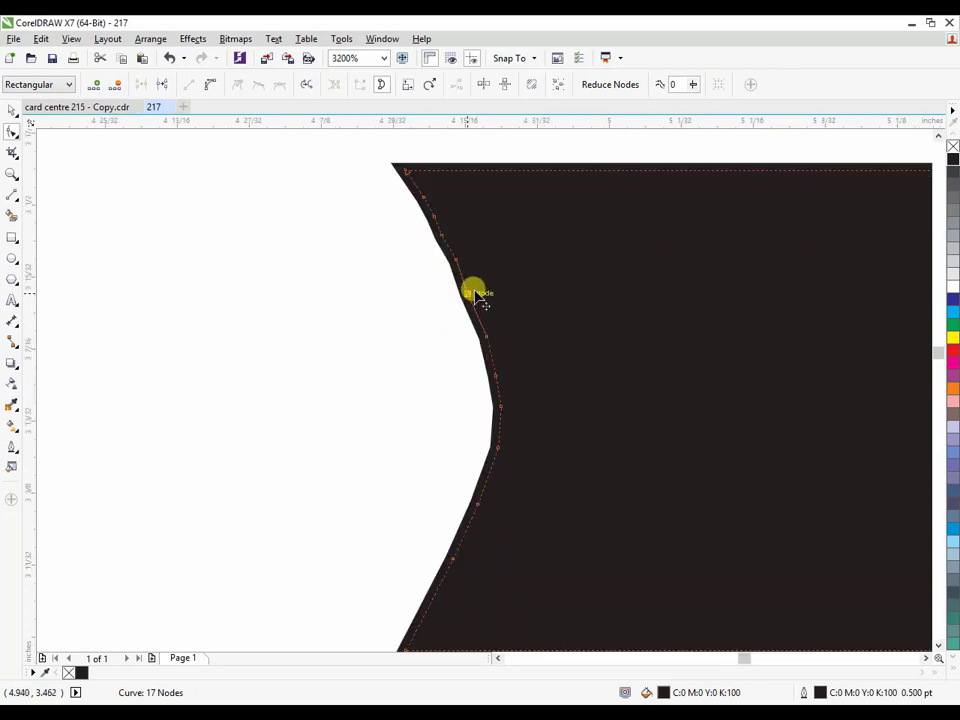
{"action": "scroll", "coordinate": [470, 290], "scroll_direction": "up", "scroll_amount": 1}
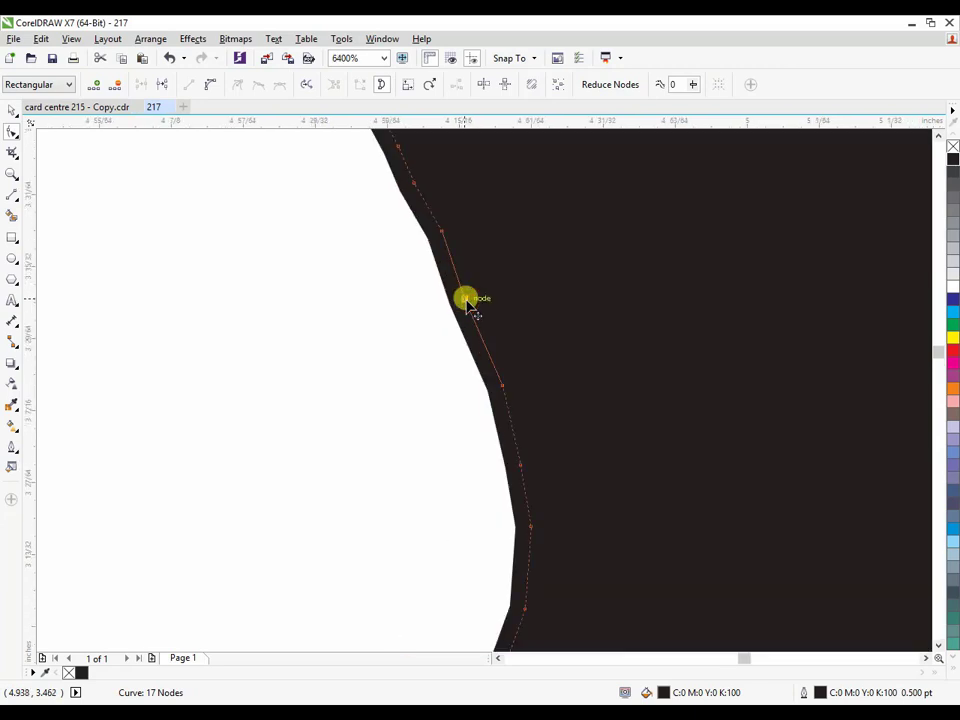
{"action": "left_click_drag", "start_coordinate": [467, 303], "coordinate": [475, 305]}
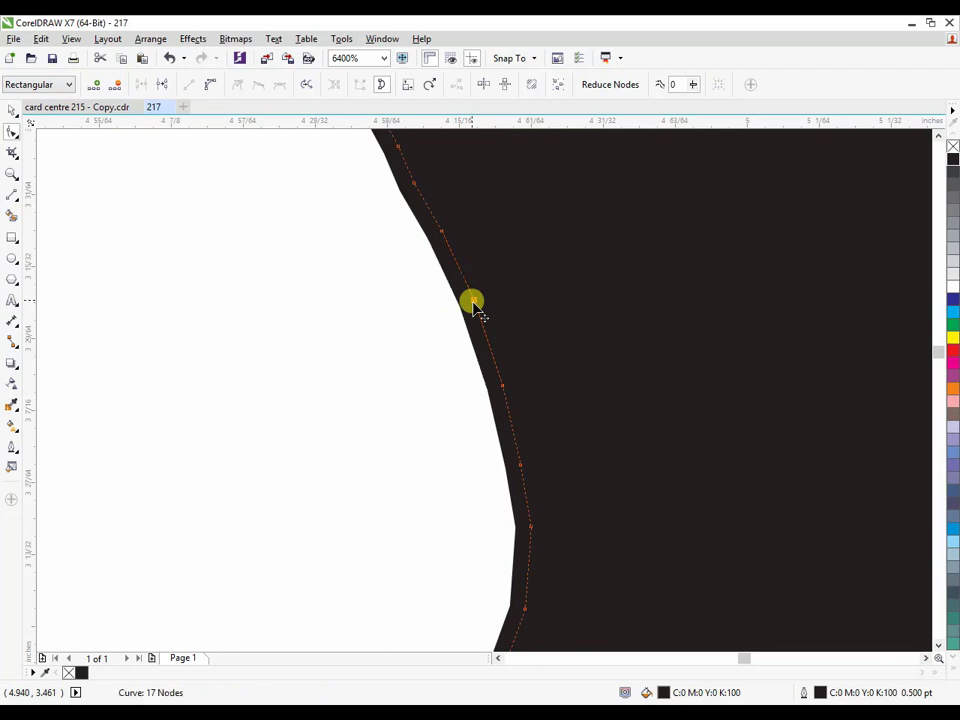
{"action": "scroll", "coordinate": [472, 298], "scroll_direction": "down", "scroll_amount": 1}
{"action": "scroll", "coordinate": [535, 433], "scroll_direction": "down", "scroll_amount": 1}
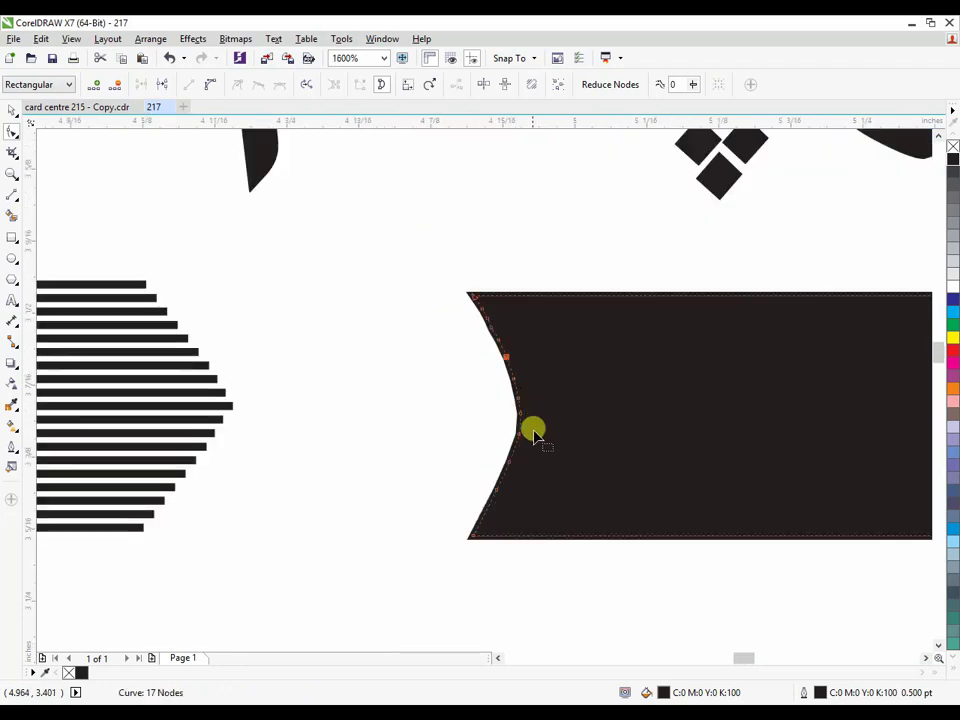
Step: Move the finished black bar onto the hexagonal line ornament, leaving the striped points exposed at both ends
{"action": "scroll", "coordinate": [535, 433], "scroll_direction": "down", "scroll_amount": 2}
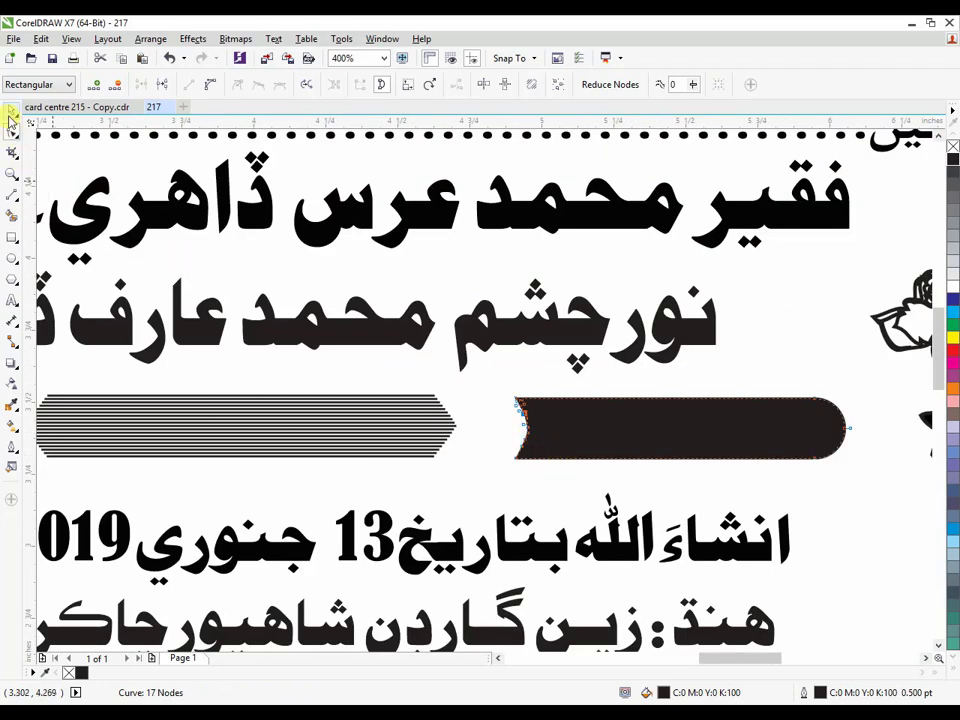
{"action": "left_click", "coordinate": [10, 113]}
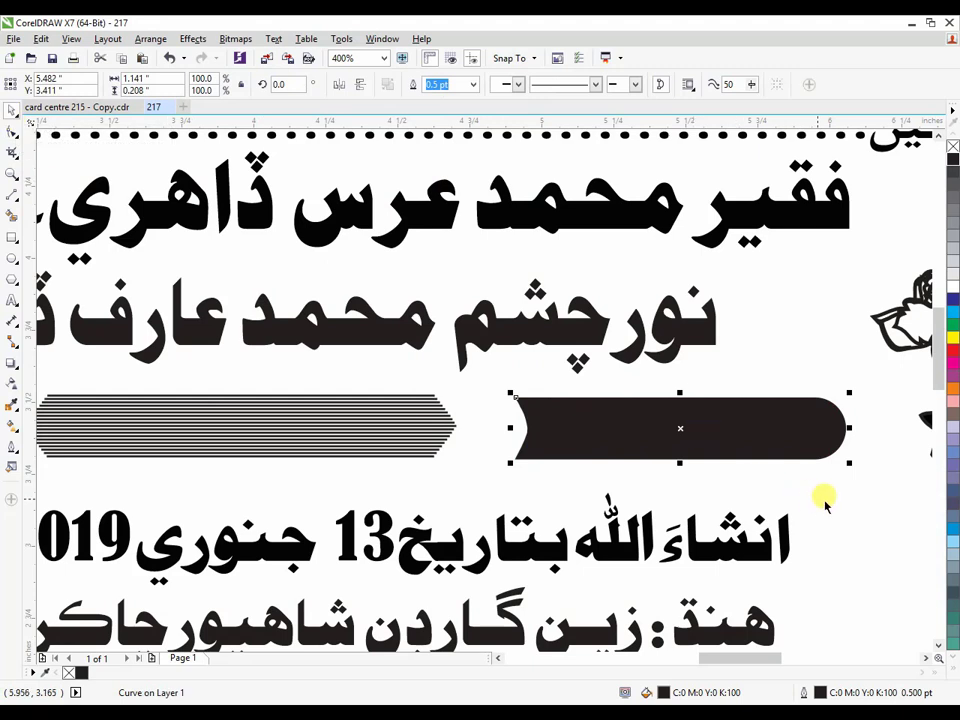
{"action": "left_click_drag", "start_coordinate": [808, 440], "coordinate": [383, 437]}
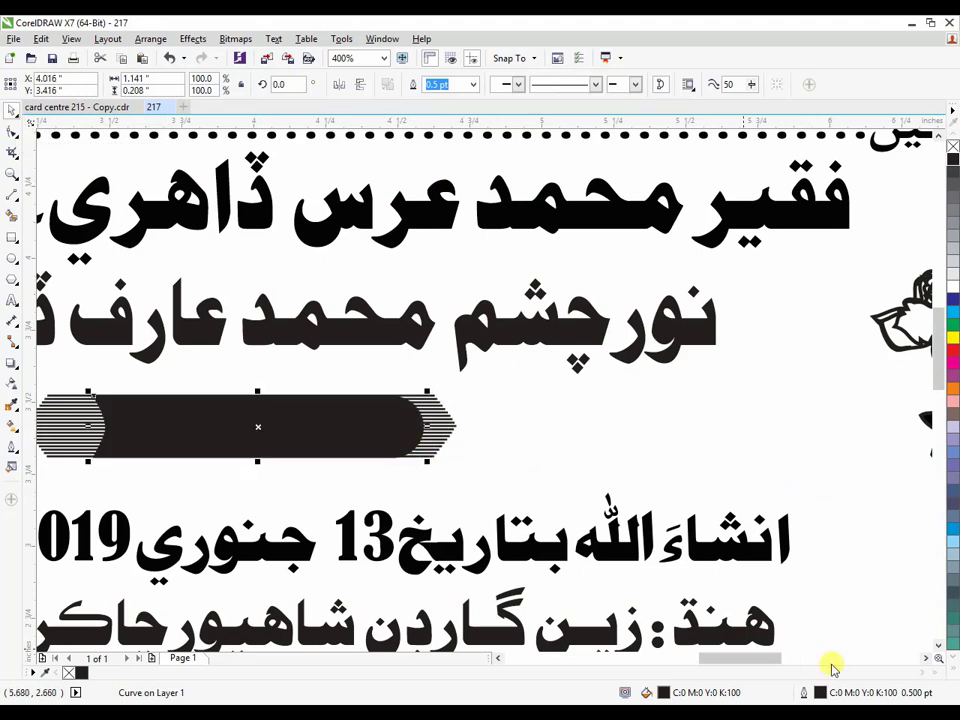
{"action": "left_click_drag", "start_coordinate": [790, 663], "coordinate": [761, 658]}
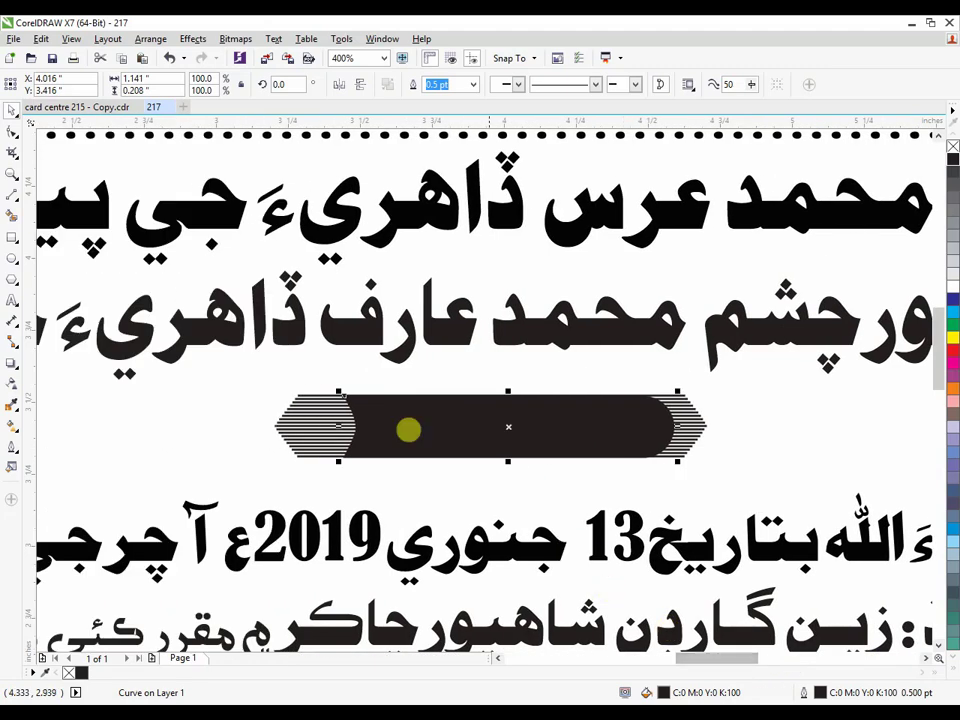
{"action": "scroll", "coordinate": [362, 432], "scroll_direction": "up", "scroll_amount": 4}
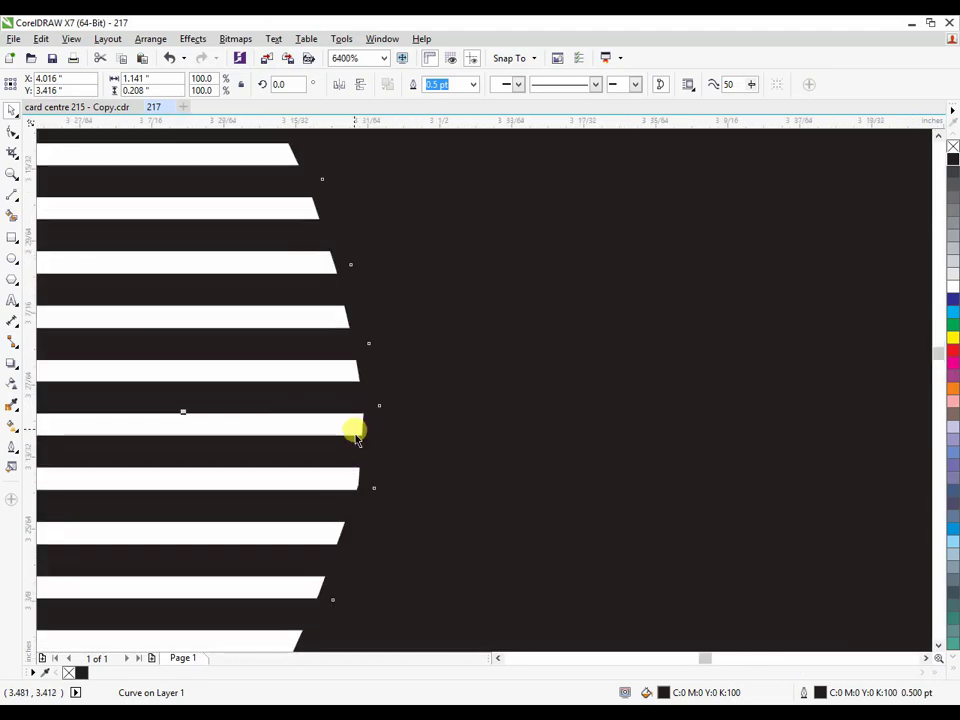
{"action": "scroll", "coordinate": [355, 432], "scroll_direction": "down", "scroll_amount": 4}
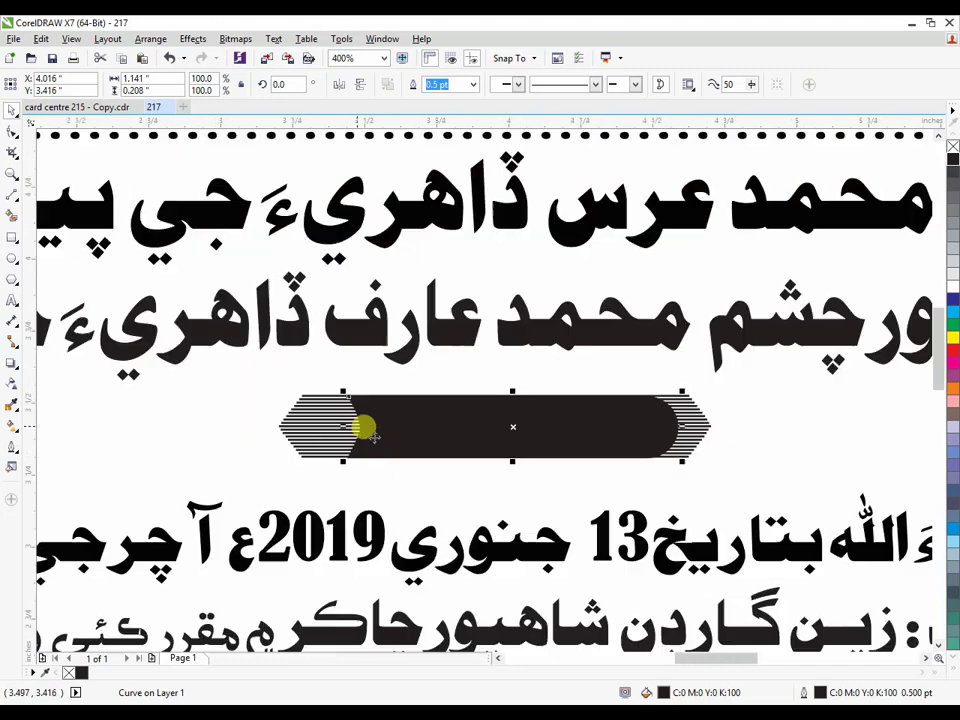
Step: Scale the black bar down to about 0.166 inch high, narrow it to about 0.868 inch and nudge it up within the ornament
{"action": "left_click_drag", "start_coordinate": [714, 430], "coordinate": [625, 428]}
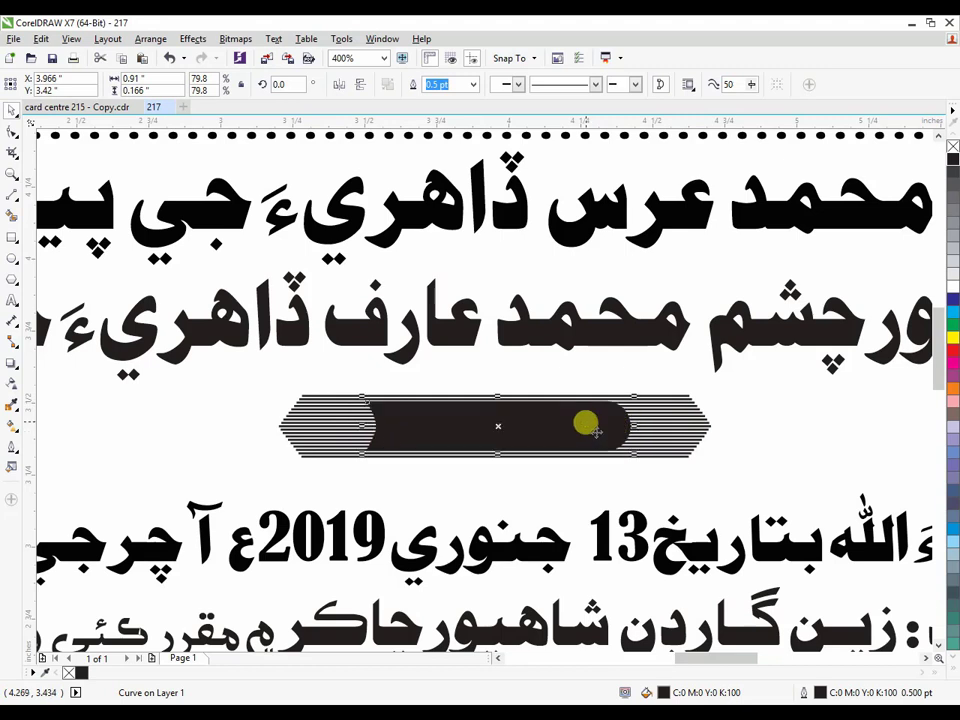
{"action": "scroll", "coordinate": [593, 428], "scroll_direction": "up", "scroll_amount": 2}
{"action": "left_click_drag", "start_coordinate": [680, 428], "coordinate": [626, 446]}
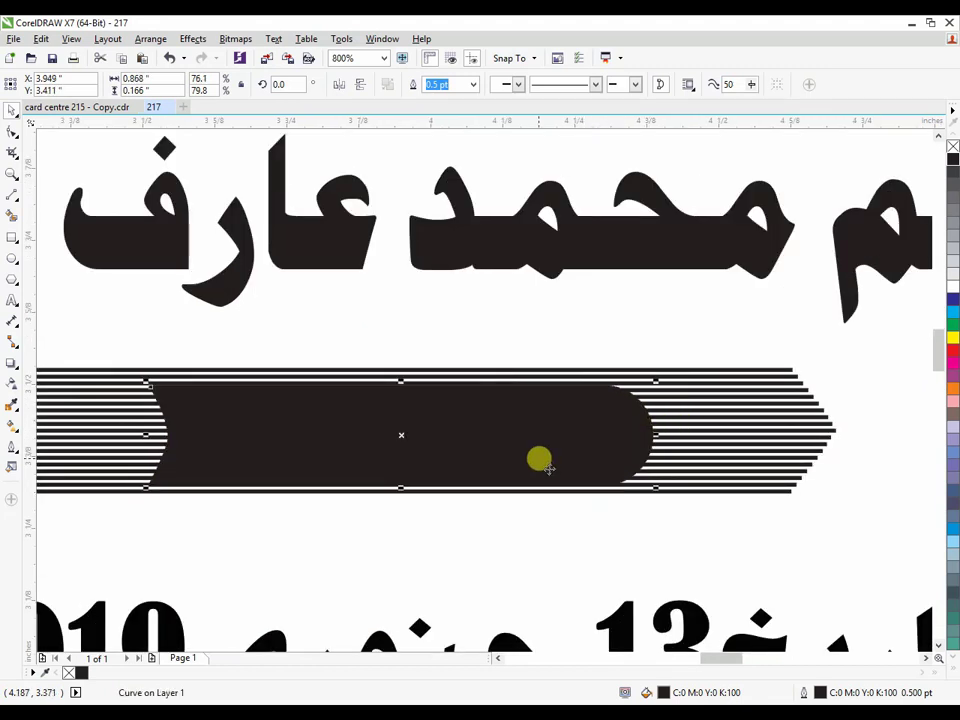
{"action": "key", "text": "Up"}
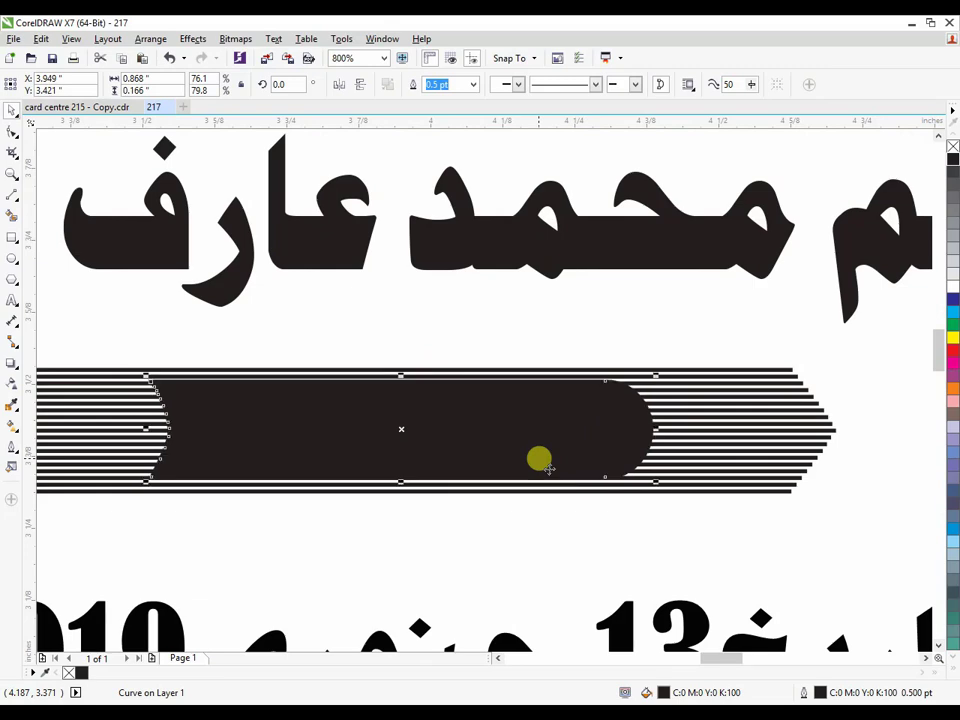
{"action": "scroll", "coordinate": [548, 468], "scroll_direction": "down", "scroll_amount": 2}
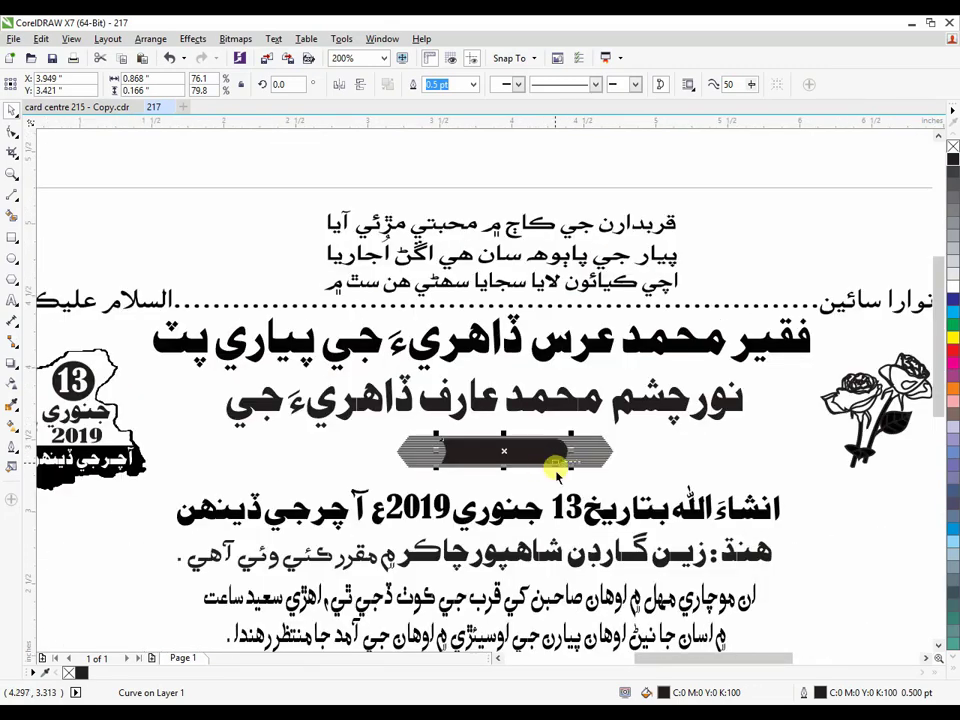
Step: Stretch the bar's height to about 0.173 inch and shift it slightly up to fit between the ornament's outer lines
{"action": "scroll", "coordinate": [557, 470], "scroll_direction": "up", "scroll_amount": 3}
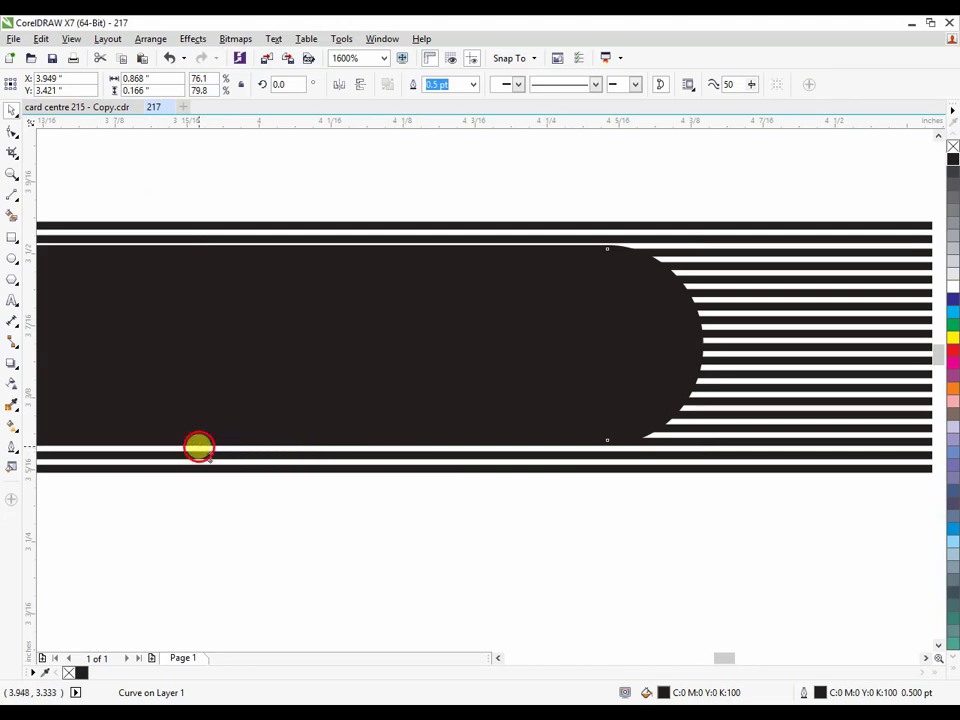
{"action": "left_click_drag", "start_coordinate": [199, 447], "coordinate": [197, 456]}
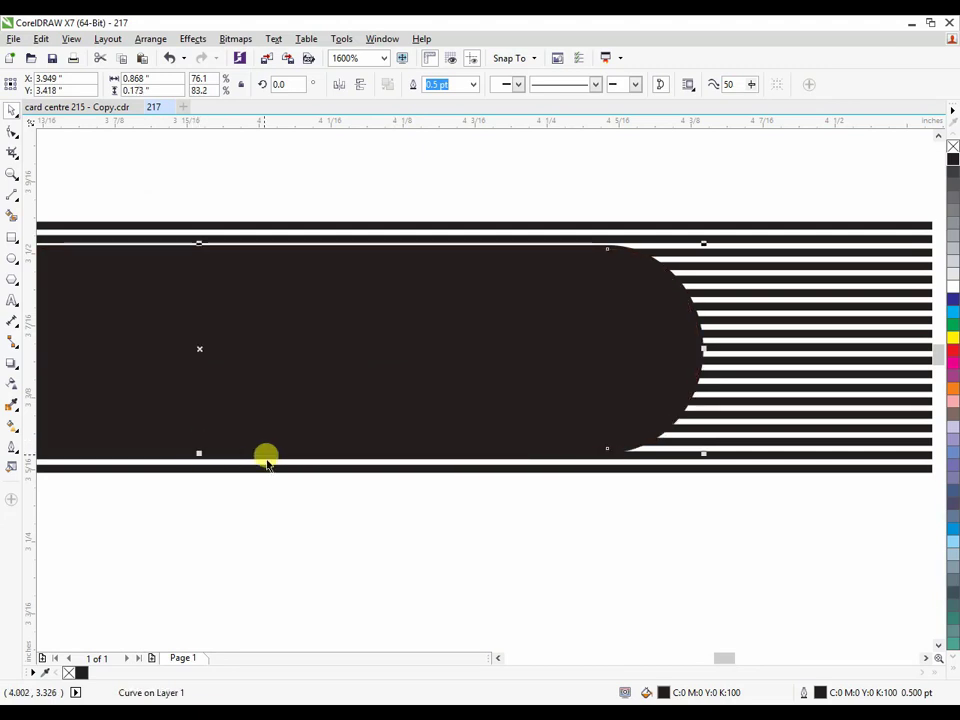
{"action": "left_click_drag", "start_coordinate": [313, 381], "coordinate": [338, 348]}
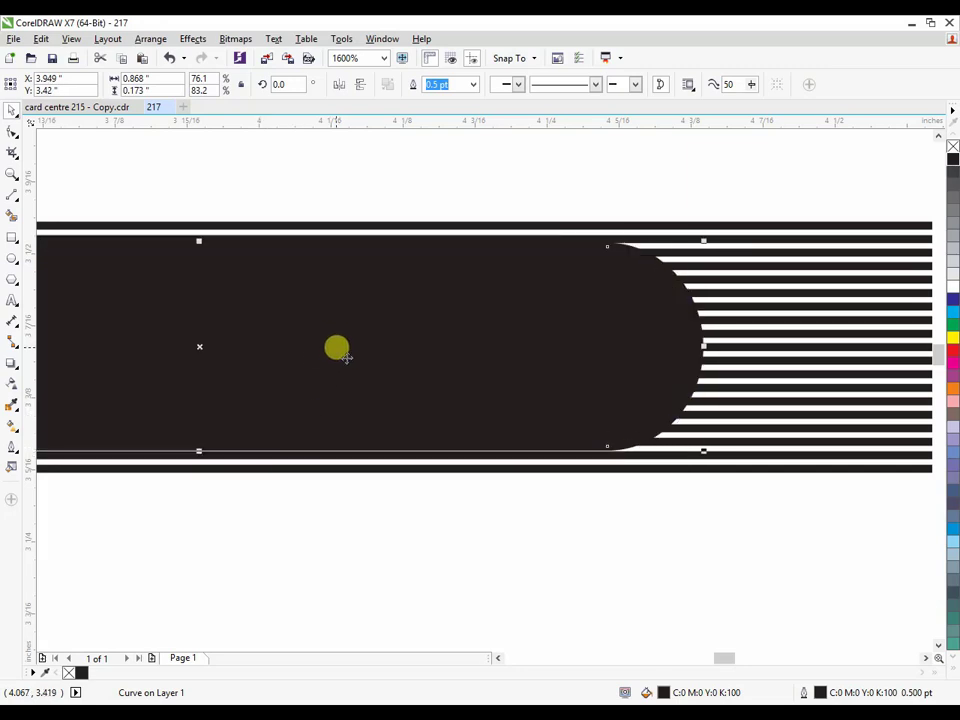
Step: Nudge the bar 0.01 inch to the right within the line ornament and deselect it
{"action": "scroll", "coordinate": [343, 349], "scroll_direction": "down", "scroll_amount": 3}
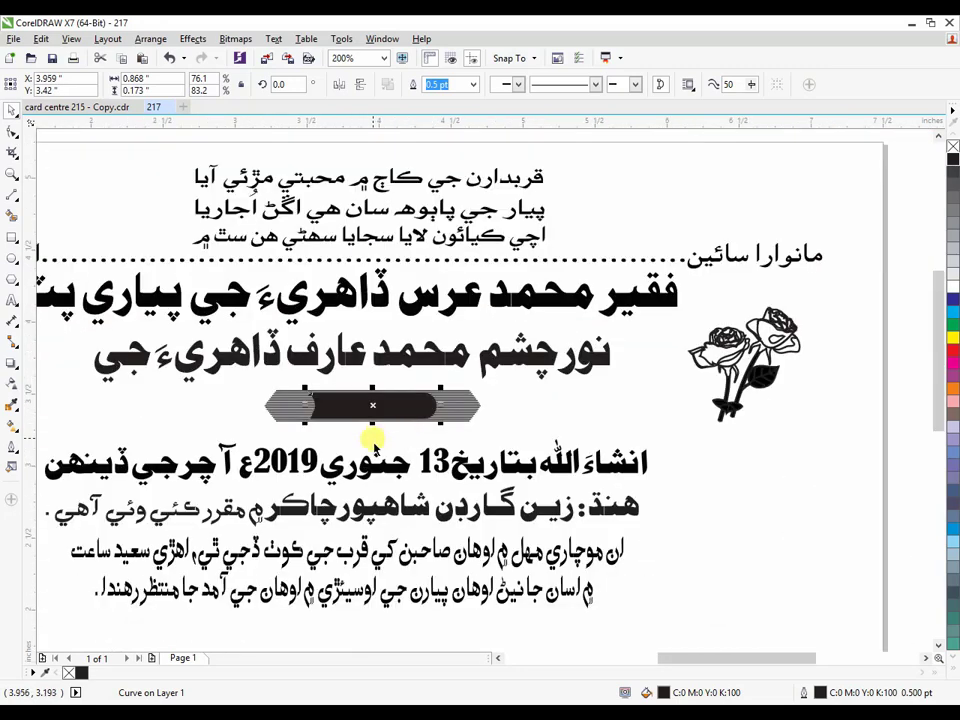
{"action": "key", "text": "Down"}
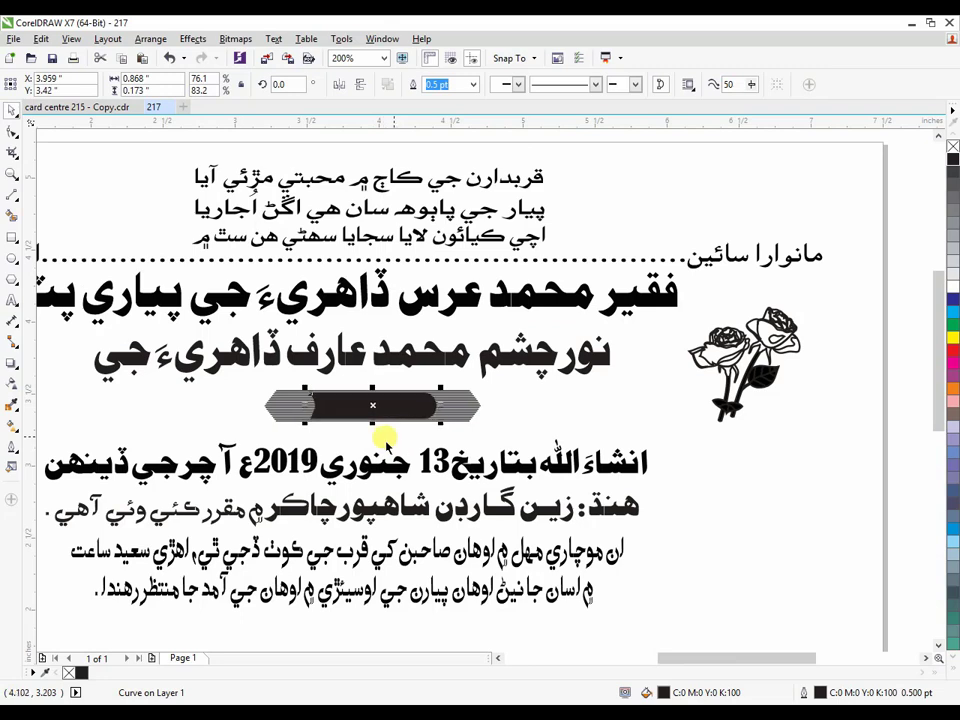
{"action": "key", "text": "Up"}
{"action": "scroll", "coordinate": [330, 430], "scroll_direction": "up", "scroll_amount": 2}
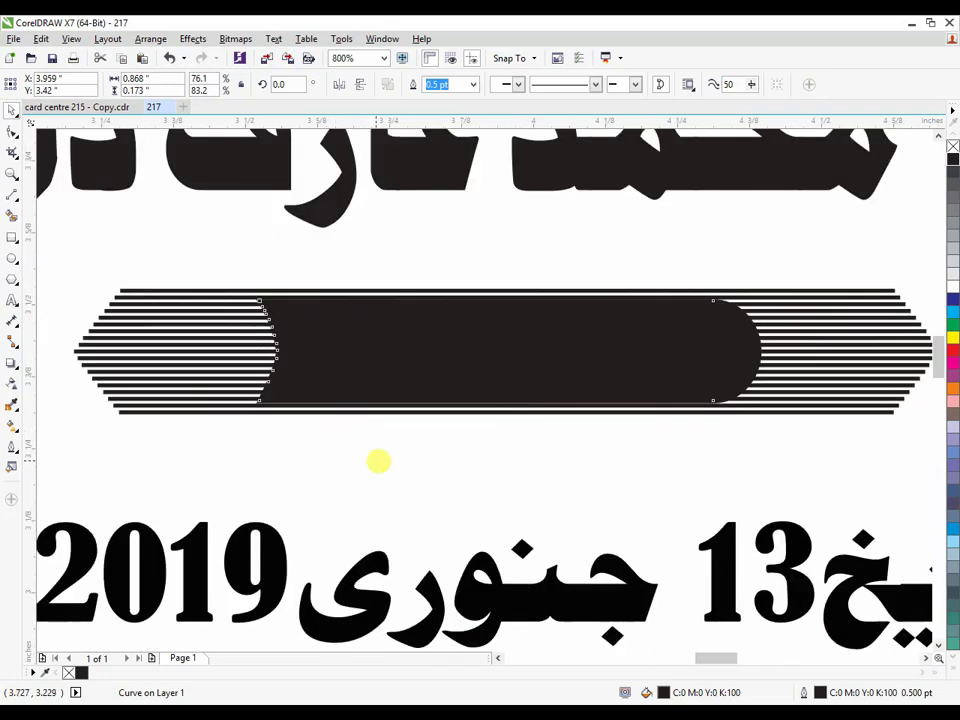
{"action": "left_click", "coordinate": [378, 461]}
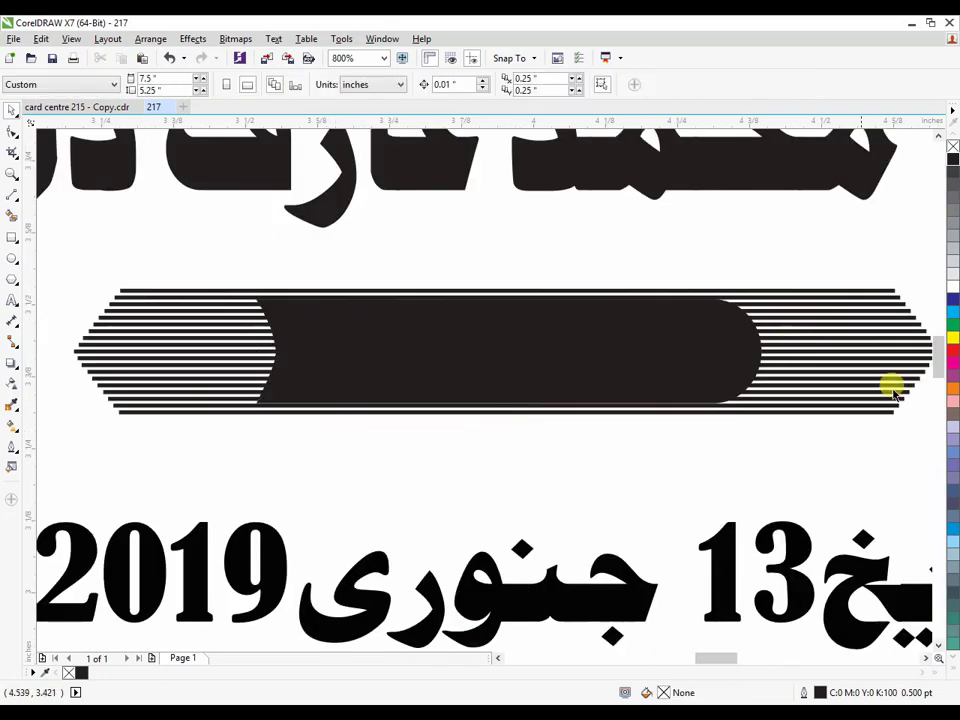
Step: Switch to the card centre 215 - Copy document and examine its ornament banner with the flowers and white title
{"action": "left_click", "coordinate": [103, 113]}
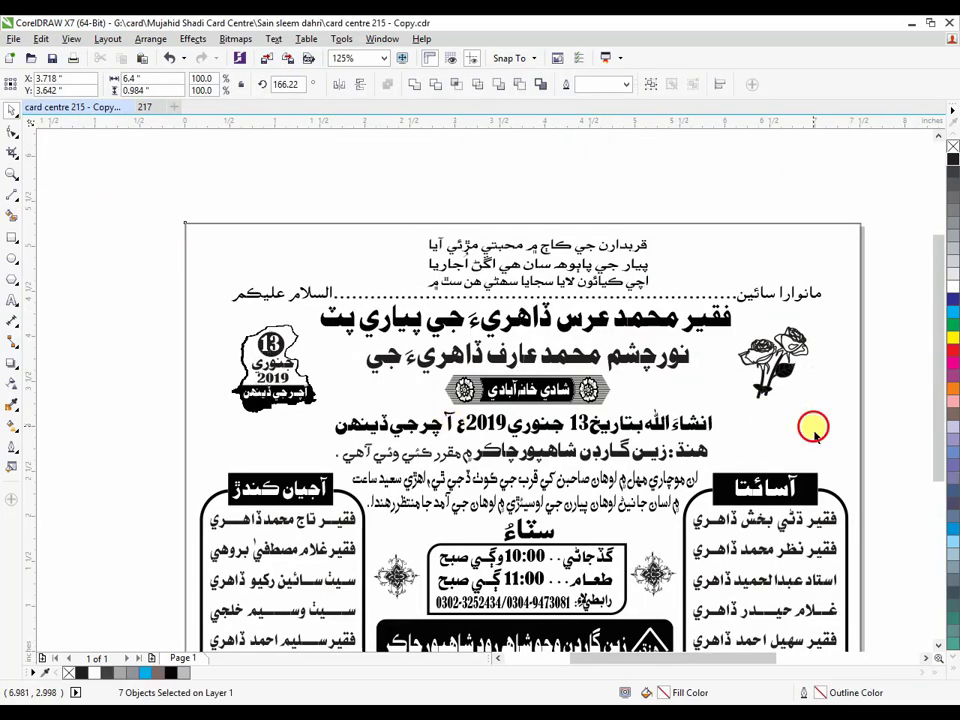
{"action": "left_click", "coordinate": [598, 397]}
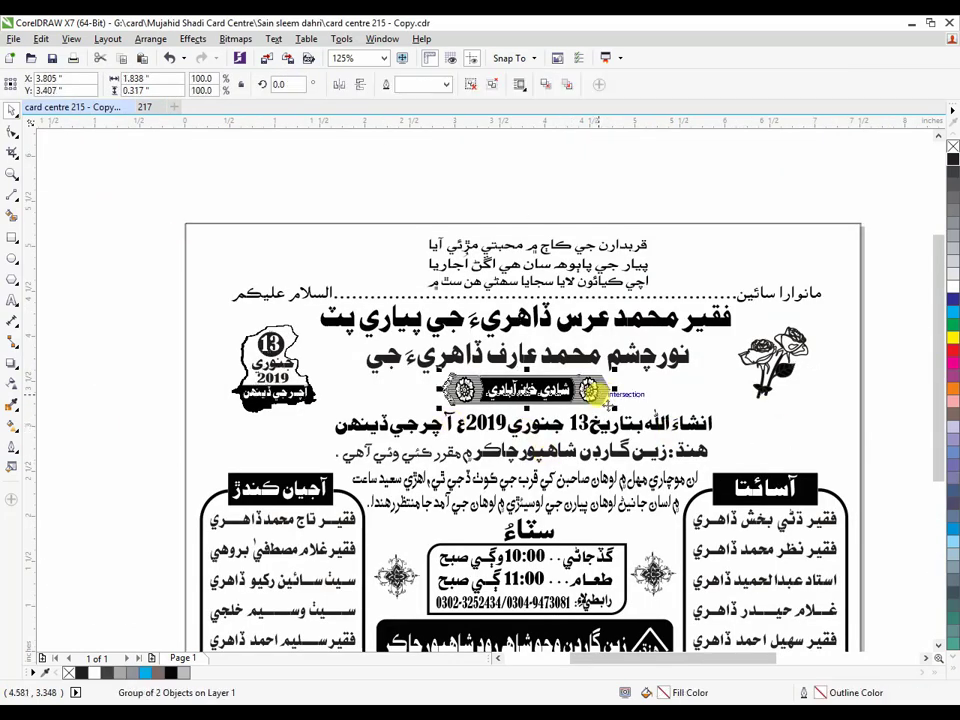
{"action": "scroll", "coordinate": [598, 397], "scroll_direction": "up", "scroll_amount": 4}
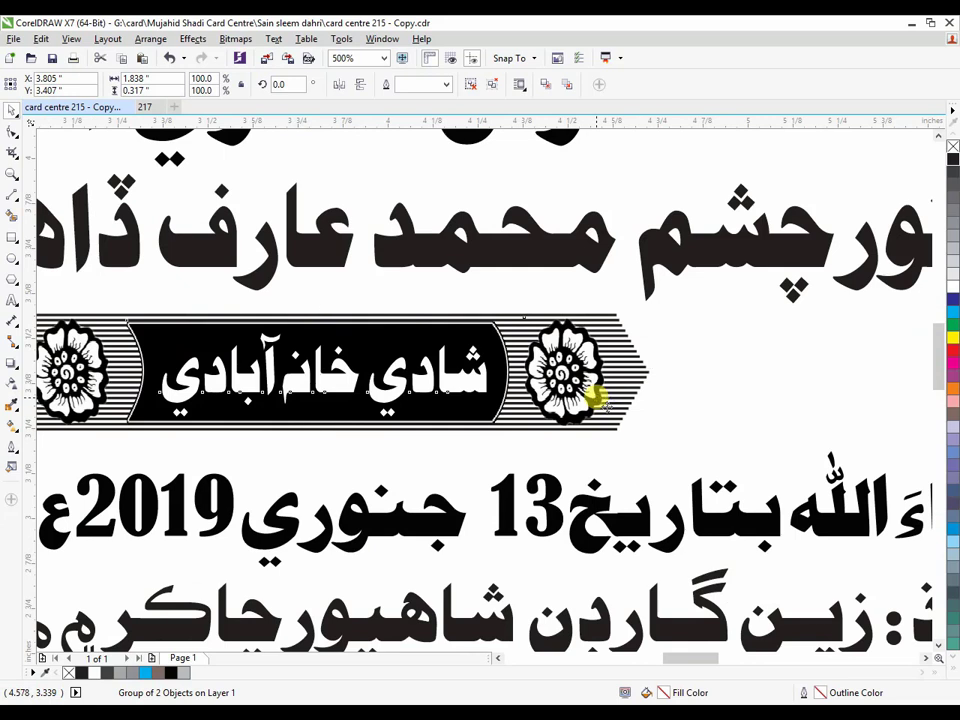
Step: Ungroup the ornament banner and its nested group, and select only the flower image at its right end
{"action": "key", "text": "ctrl+u"}
{"action": "left_click", "coordinate": [727, 405]}
{"action": "left_click", "coordinate": [597, 373]}
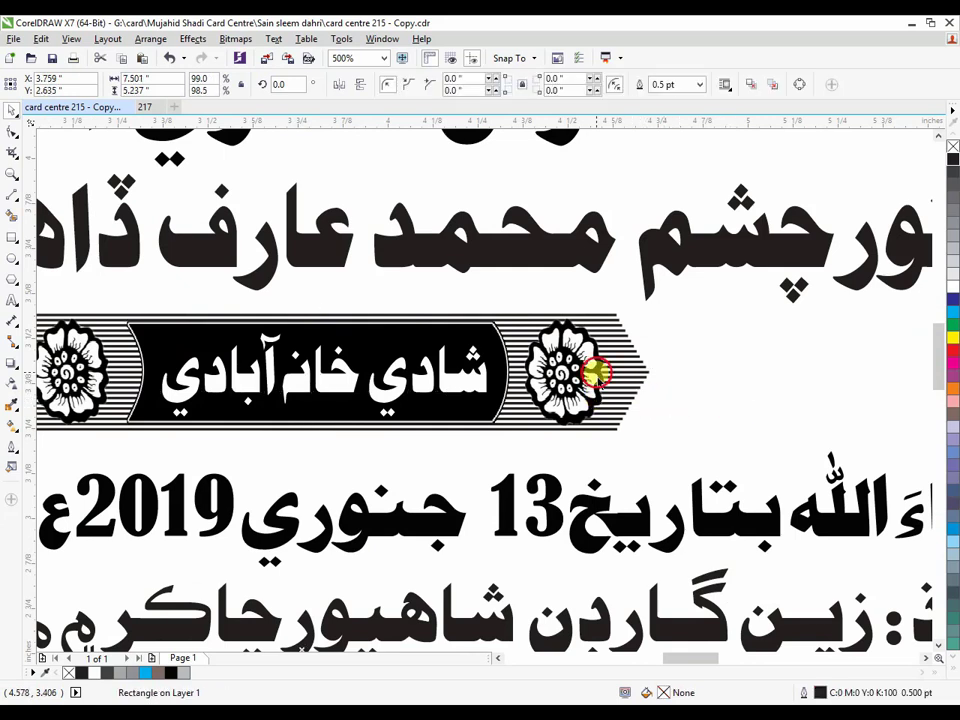
{"action": "key", "text": "ctrl+u"}
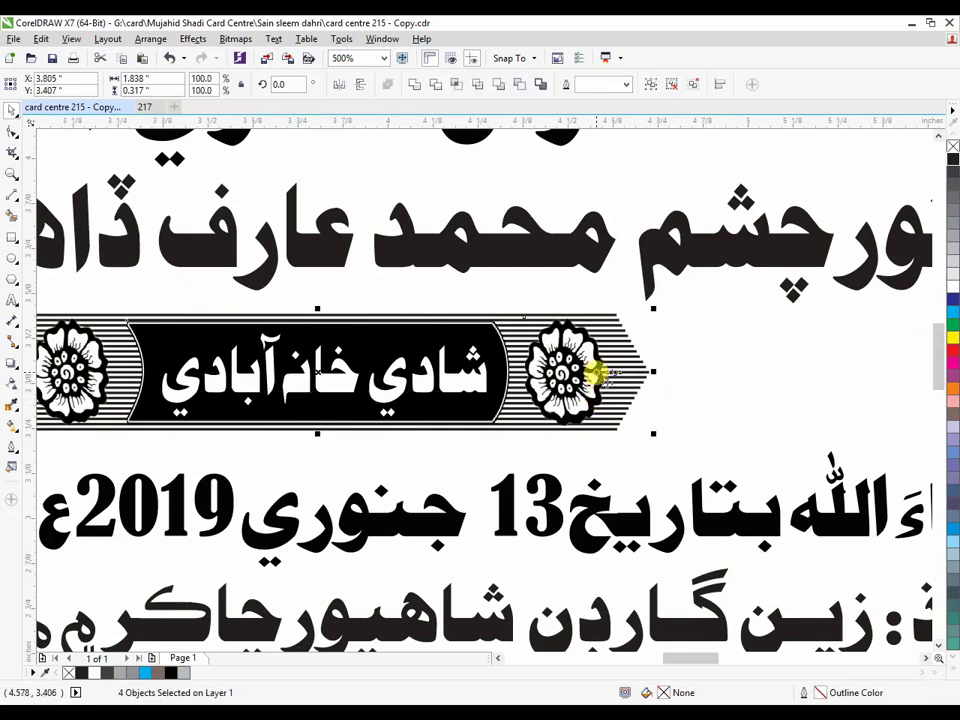
{"action": "left_click", "coordinate": [750, 396]}
{"action": "left_click", "coordinate": [593, 397]}
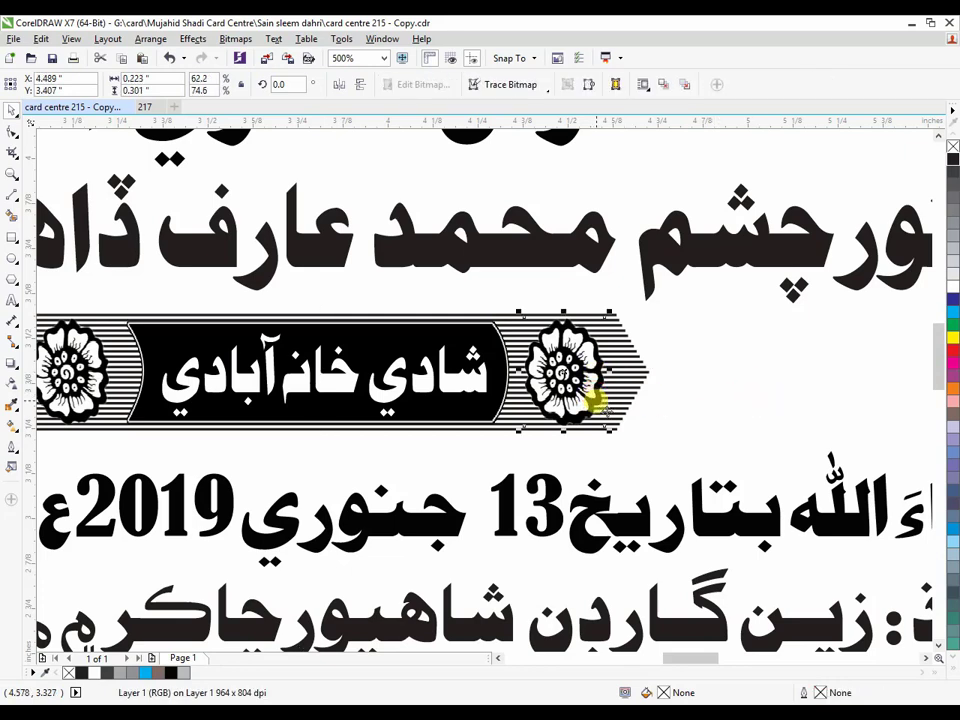
Step: Copy the flower into document 217 and place it in the empty space left of the line ornament
{"action": "left_click", "coordinate": [145, 108]}
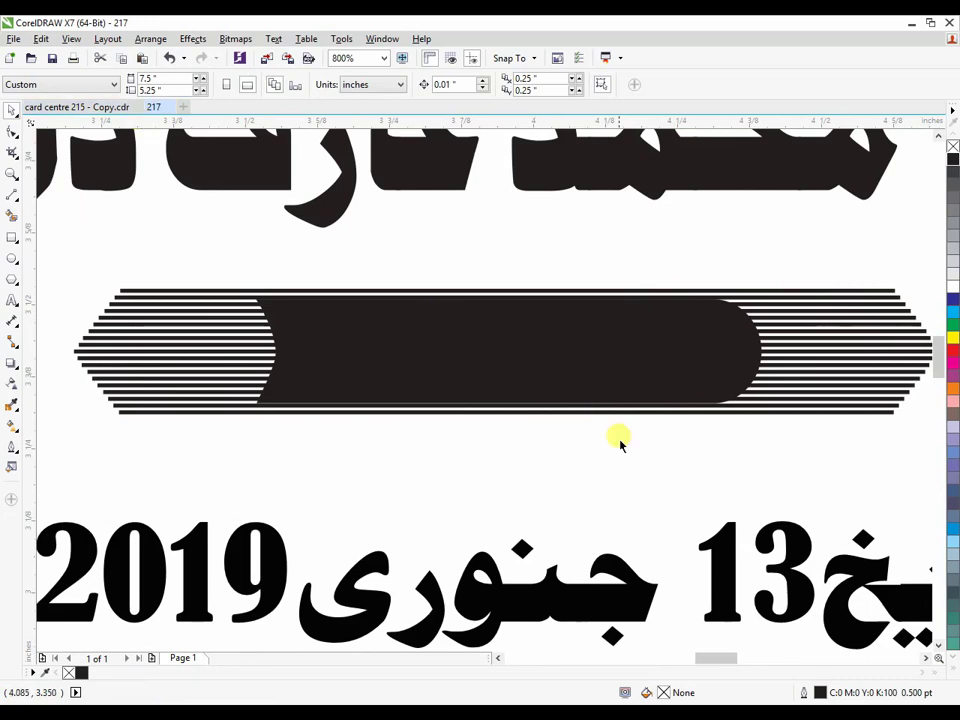
{"action": "key", "text": "ctrl+v"}
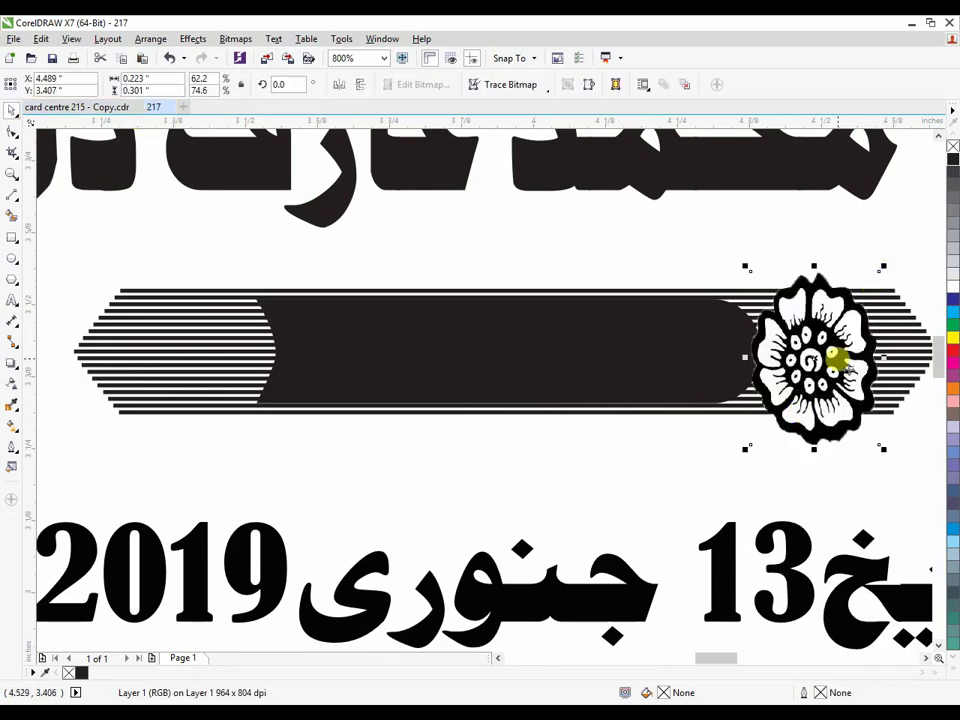
{"action": "scroll", "coordinate": [836, 358], "scroll_direction": "down", "scroll_amount": 3}
{"action": "left_click_drag", "start_coordinate": [832, 355], "coordinate": [548, 350]}
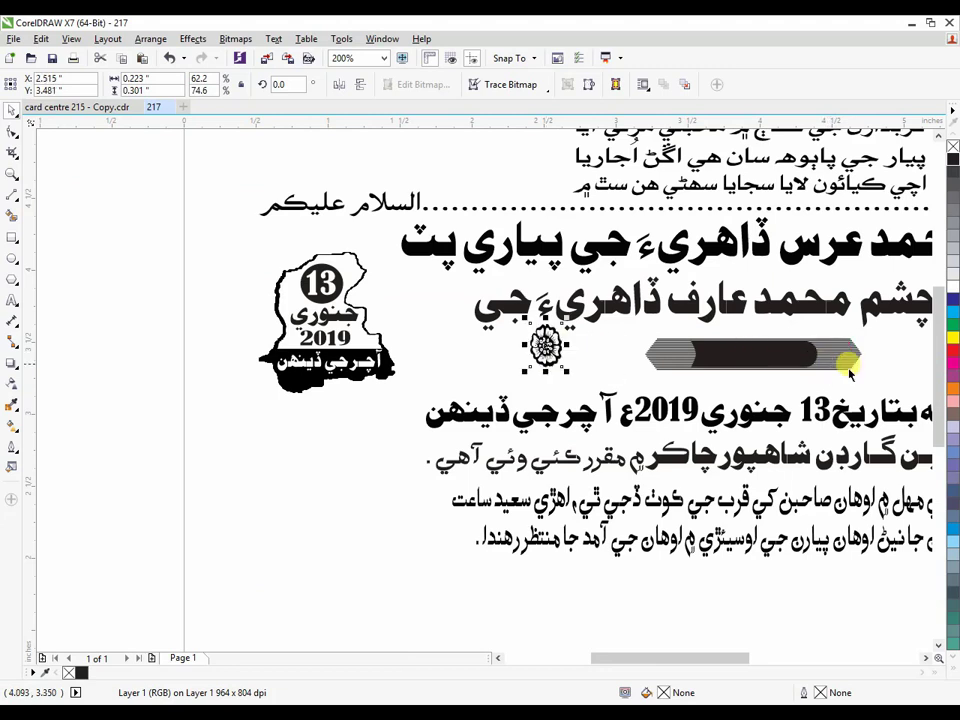
Step: Group the line ornament with its black bar and stretch the group downward to about 0.273 inch high
{"action": "left_click_drag", "start_coordinate": [871, 388], "coordinate": [633, 321]}
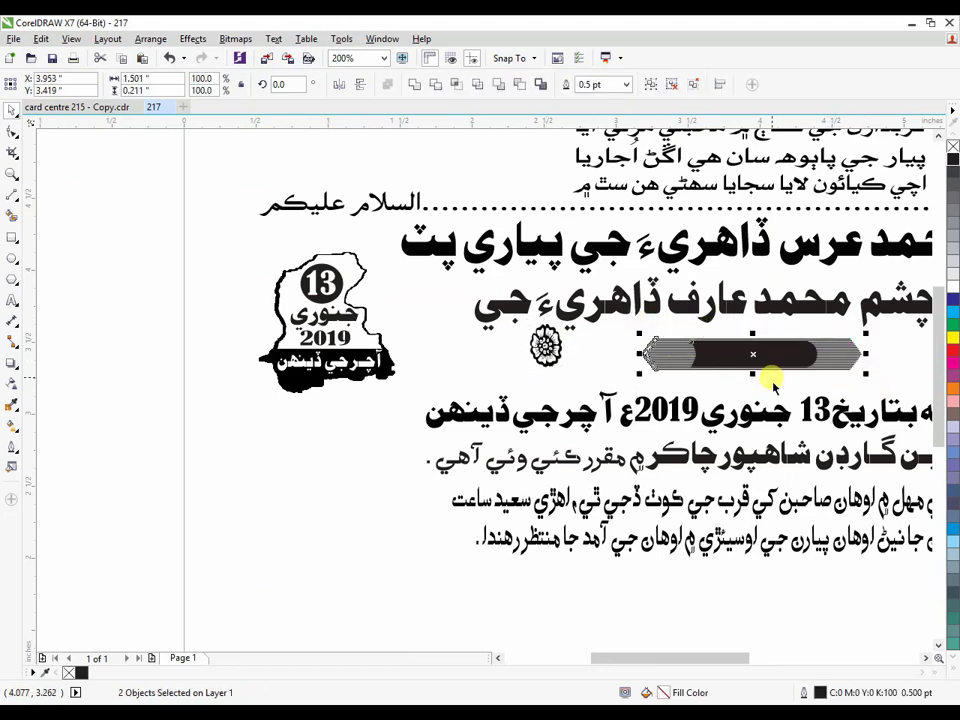
{"action": "key", "text": "ctrl+g"}
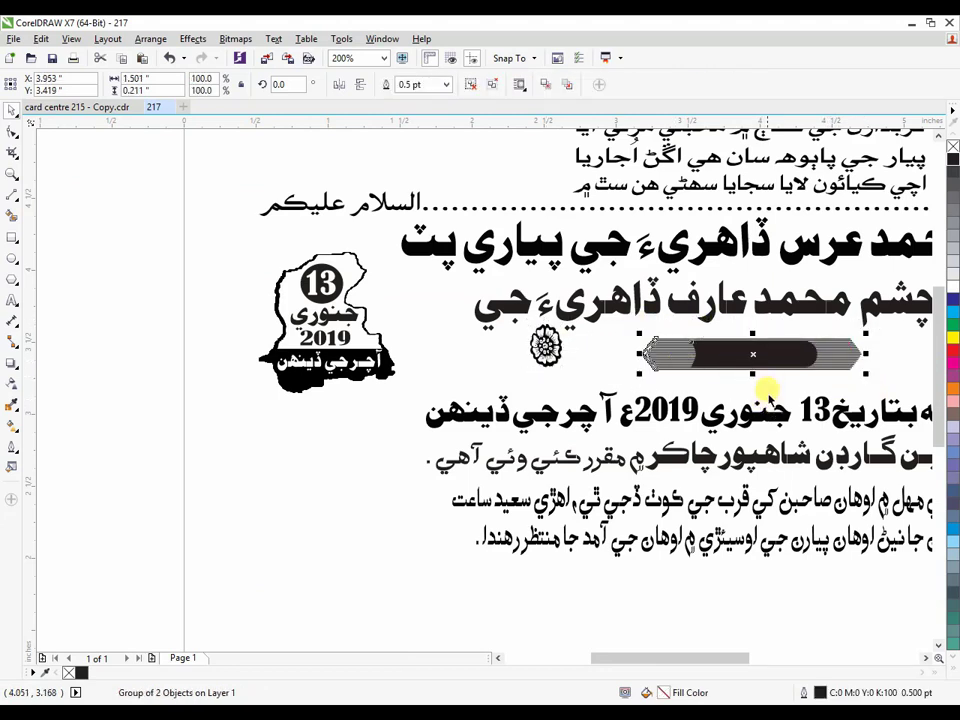
{"action": "scroll", "coordinate": [712, 345], "scroll_direction": "up", "scroll_amount": 2}
{"action": "left_click_drag", "start_coordinate": [710, 332], "coordinate": [707, 370]}
{"action": "scroll", "coordinate": [707, 370], "scroll_direction": "down", "scroll_amount": 1}
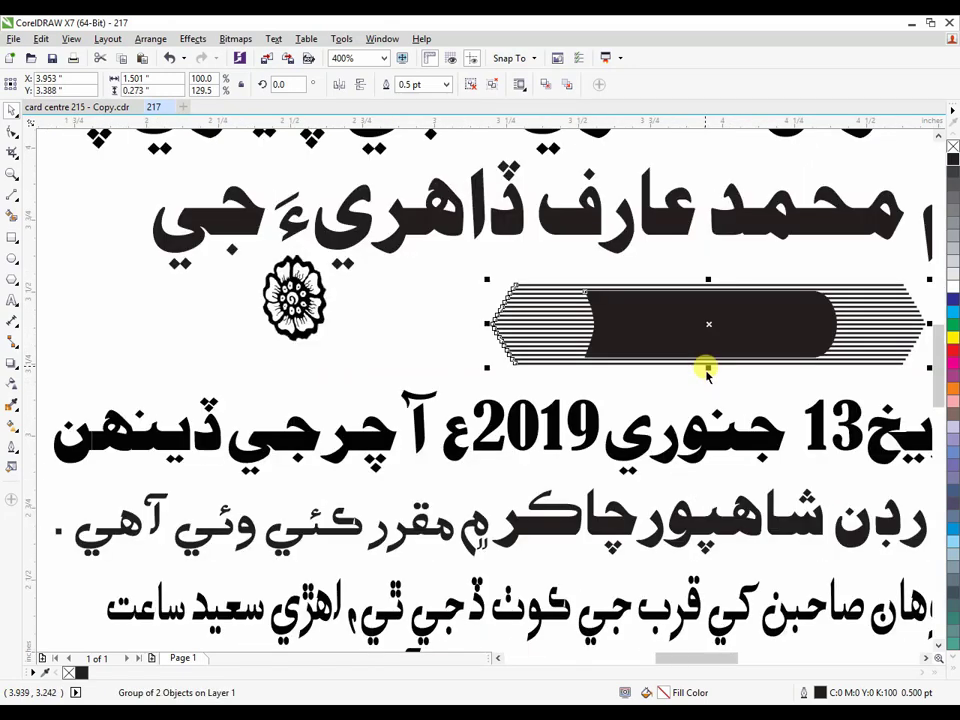
Step: Move the flower onto the lines at the ornament's right end, beside the bar's rounded end
{"action": "left_click_drag", "start_coordinate": [707, 652], "coordinate": [729, 658]}
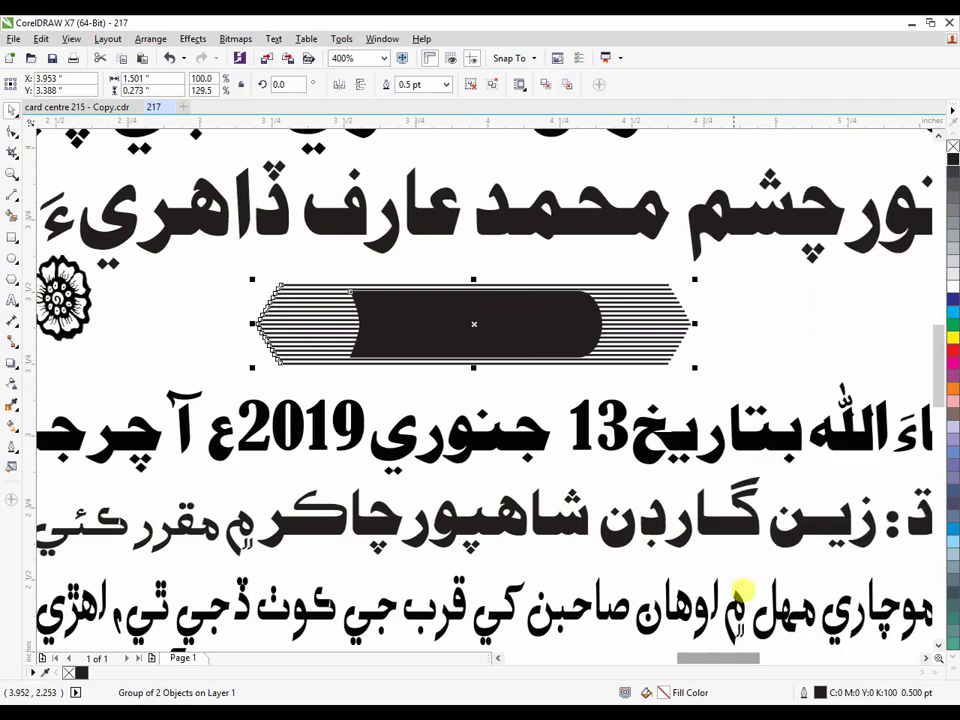
{"action": "left_click", "coordinate": [60, 297]}
{"action": "left_click_drag", "start_coordinate": [60, 297], "coordinate": [640, 320]}
{"action": "scroll", "coordinate": [670, 320], "scroll_direction": "up", "scroll_amount": 2}
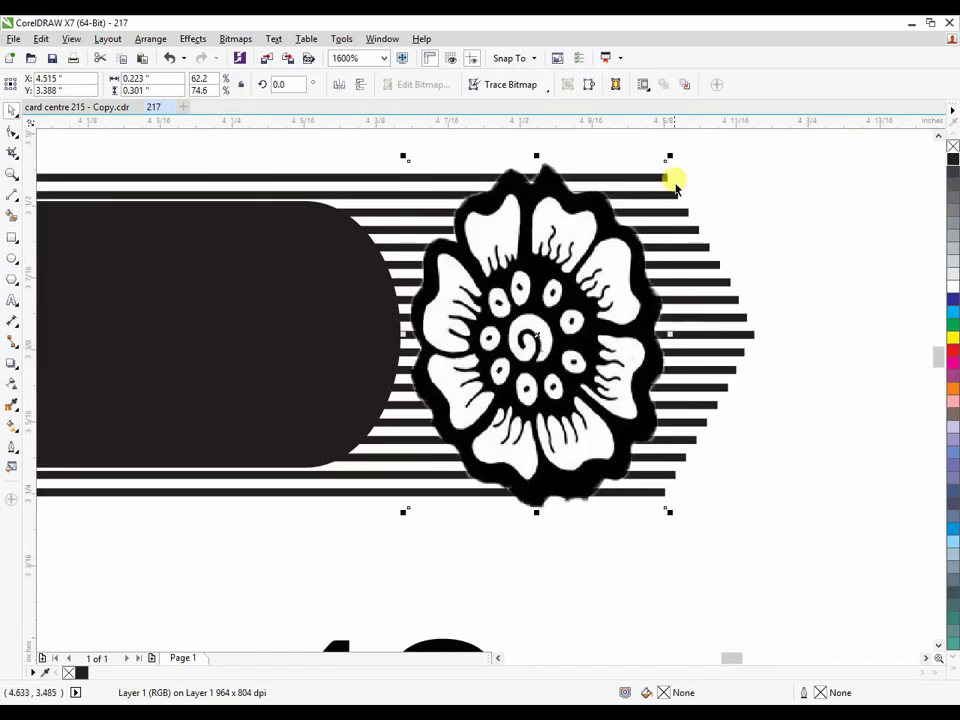
Step: Shrink the flower to about 0.19 by 0.225 inch and center it between the bar and the ornament's right tip
{"action": "left_click_drag", "start_coordinate": [668, 158], "coordinate": [630, 208]}
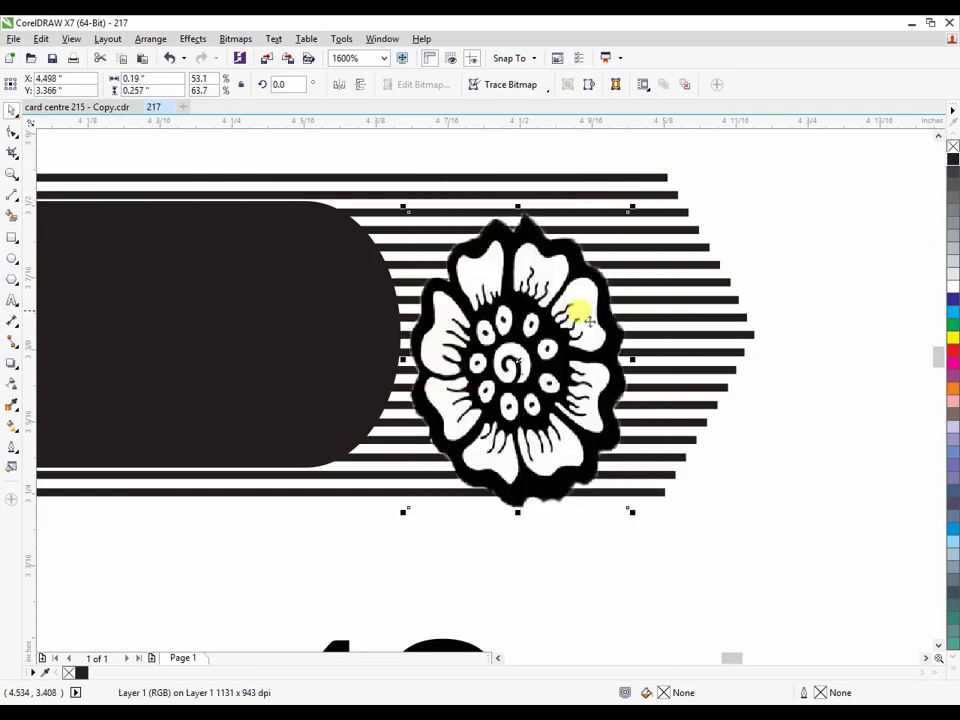
{"action": "left_click_drag", "start_coordinate": [579, 317], "coordinate": [618, 293]}
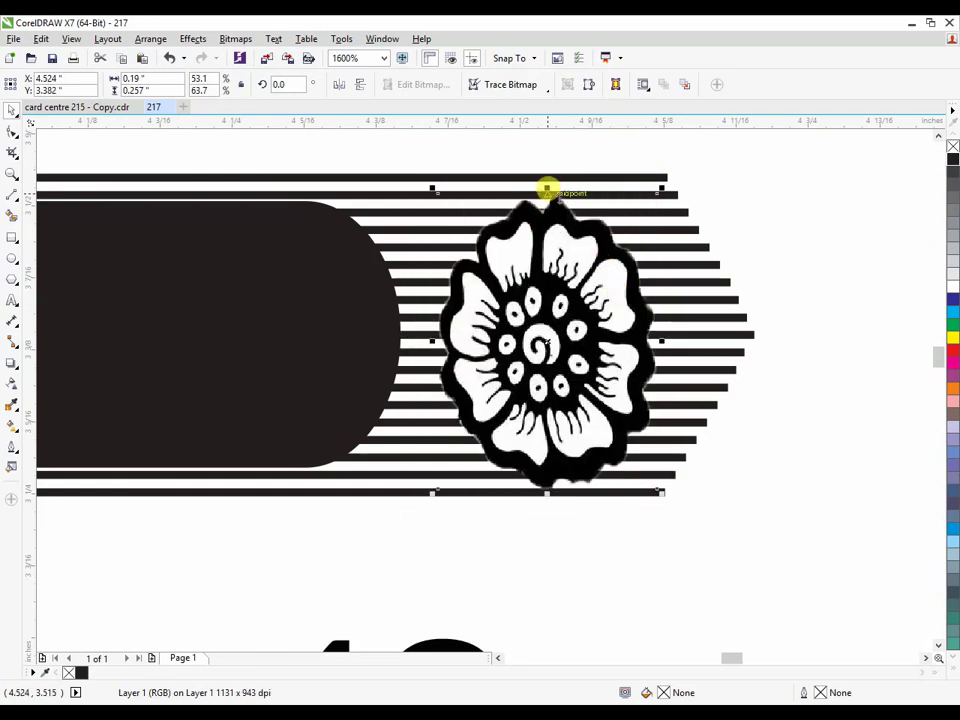
{"action": "left_click_drag", "start_coordinate": [547, 188], "coordinate": [547, 229]}
{"action": "mouse_move", "coordinate": [578, 304]}
{"action": "left_mouse_down"}
{"action": "mouse_move", "coordinate": [578, 264]}
{"action": "mouse_move", "coordinate": [592, 315]}
{"action": "left_mouse_up"}
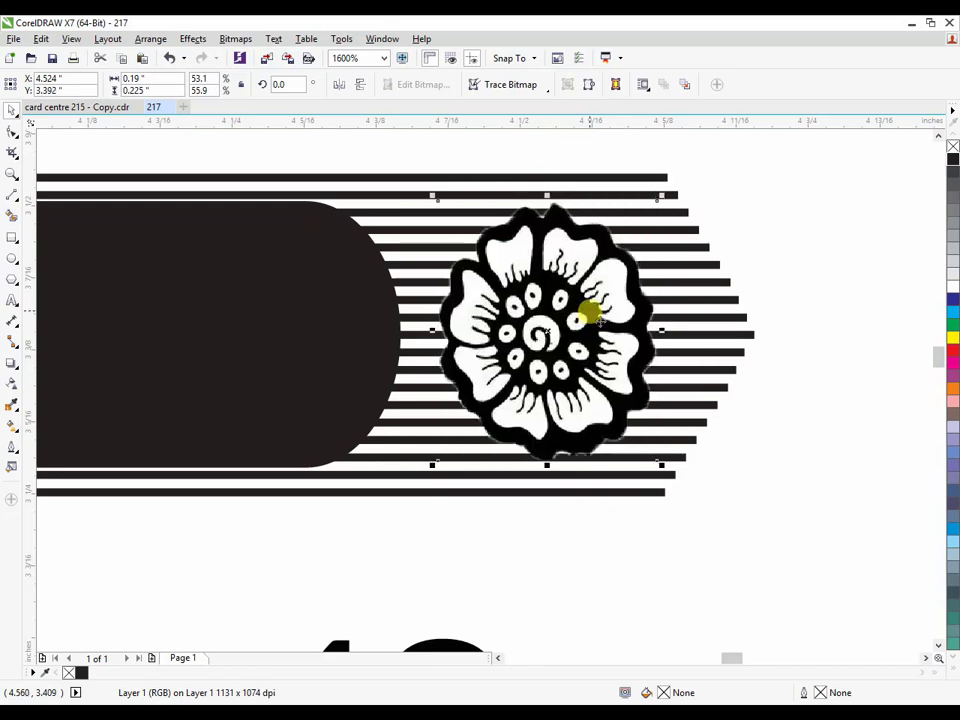
{"action": "scroll", "coordinate": [590, 313], "scroll_direction": "down", "scroll_amount": 4}
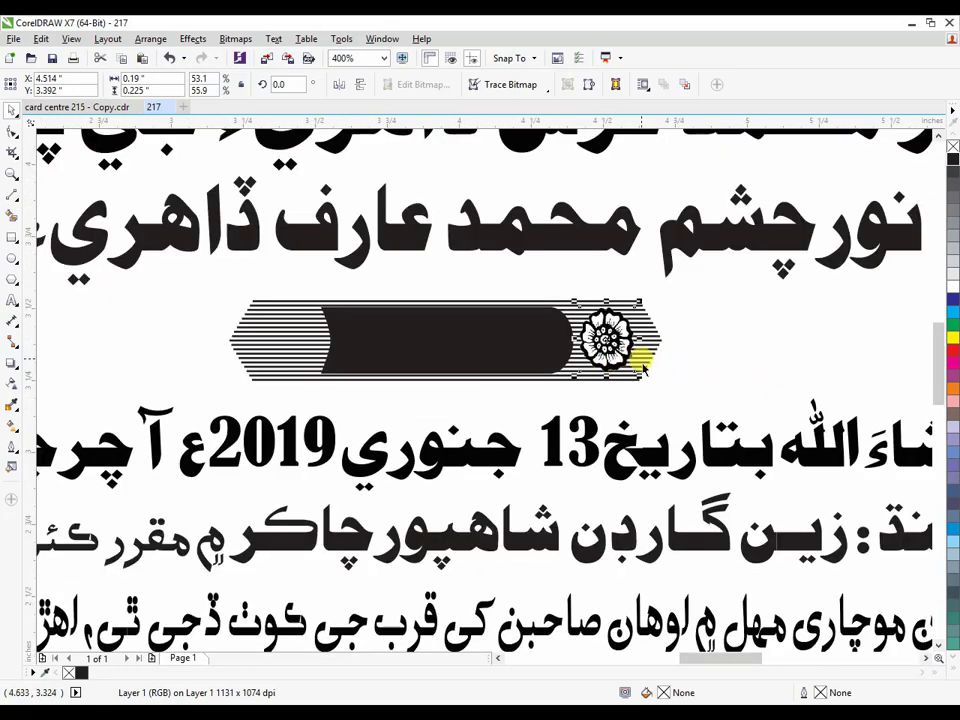
{"action": "key", "text": "Right"}
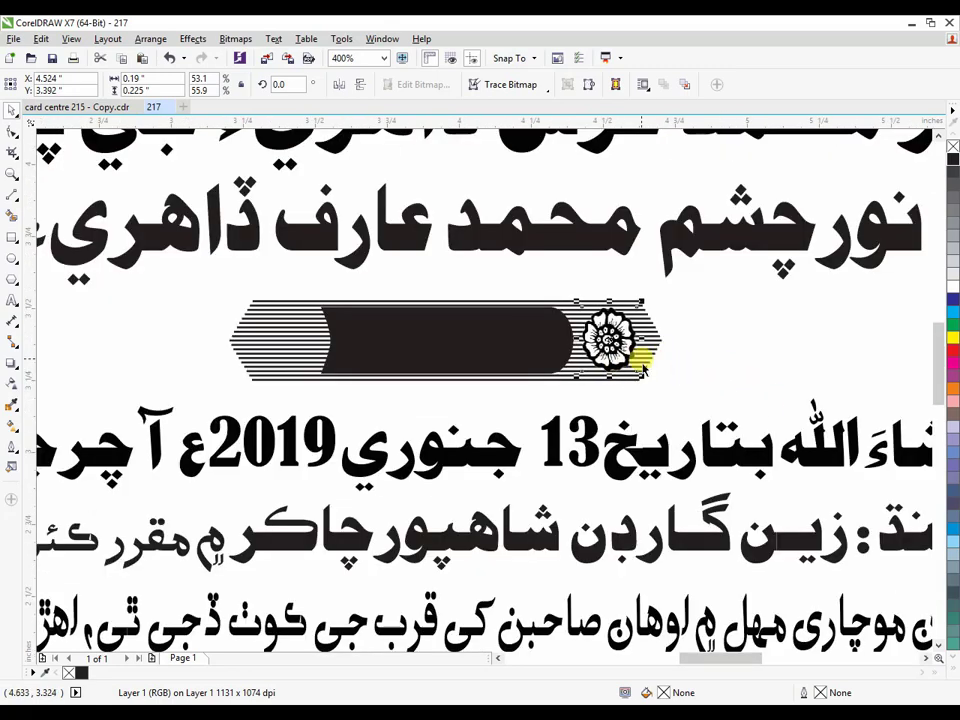
Step: Duplicate the flower, place the copy on the ornament's left end and nudge it up by 0.01 inch
{"action": "key", "text": "ctrl+d"}
{"action": "left_click_drag", "start_coordinate": [668, 272], "coordinate": [290, 334]}
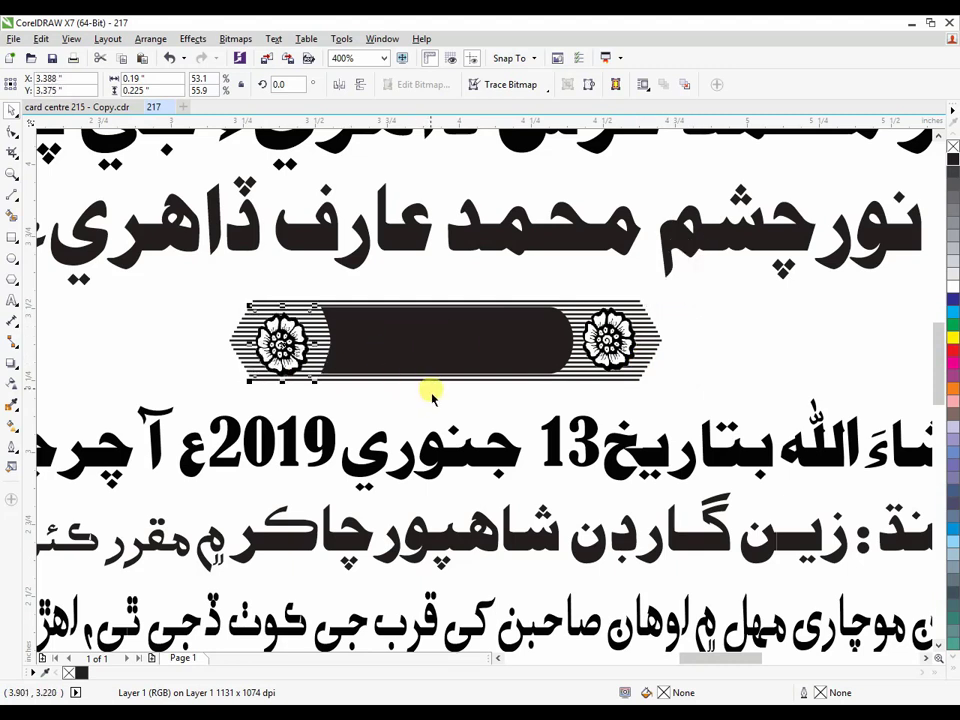
{"action": "key", "text": "Up"}
{"action": "key", "text": "Up"}
{"action": "key", "text": "Down"}
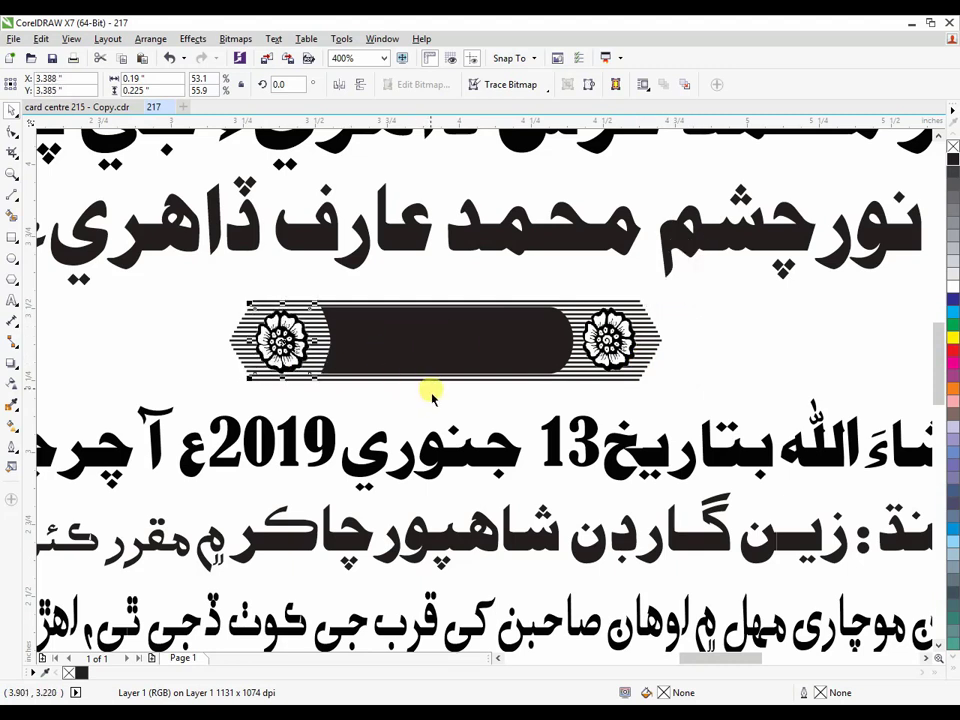
Step: Fine-tune the left flower's height to about Y 3.389 inches so it sits centered on the lines, and deselect it
{"action": "scroll", "coordinate": [285, 339], "scroll_direction": "up", "scroll_amount": 2}
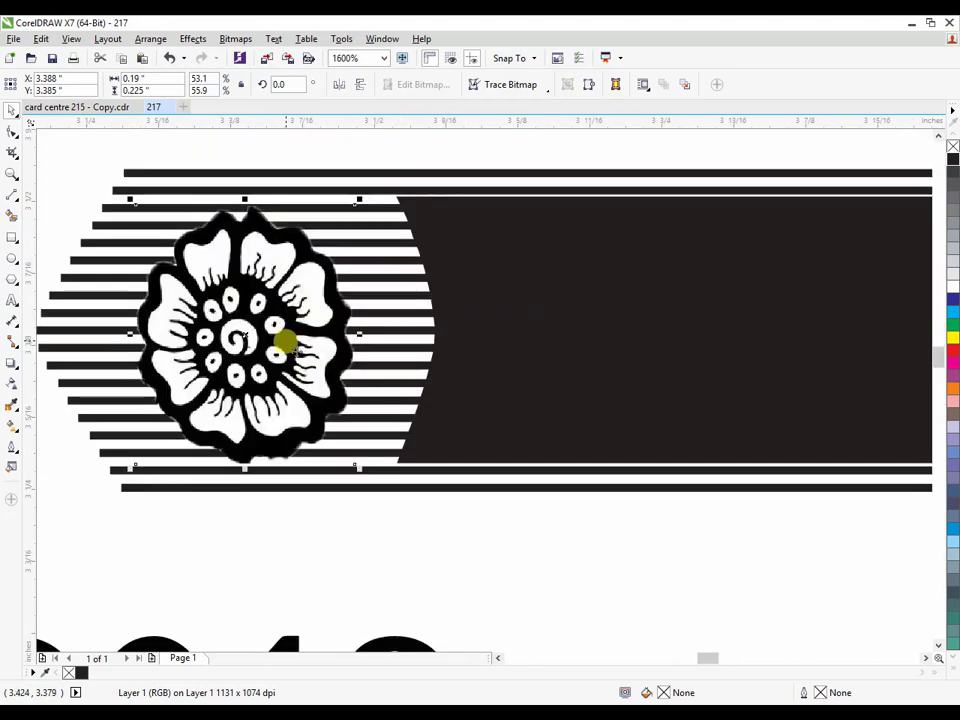
{"action": "left_click_drag", "start_coordinate": [273, 329], "coordinate": [273, 322]}
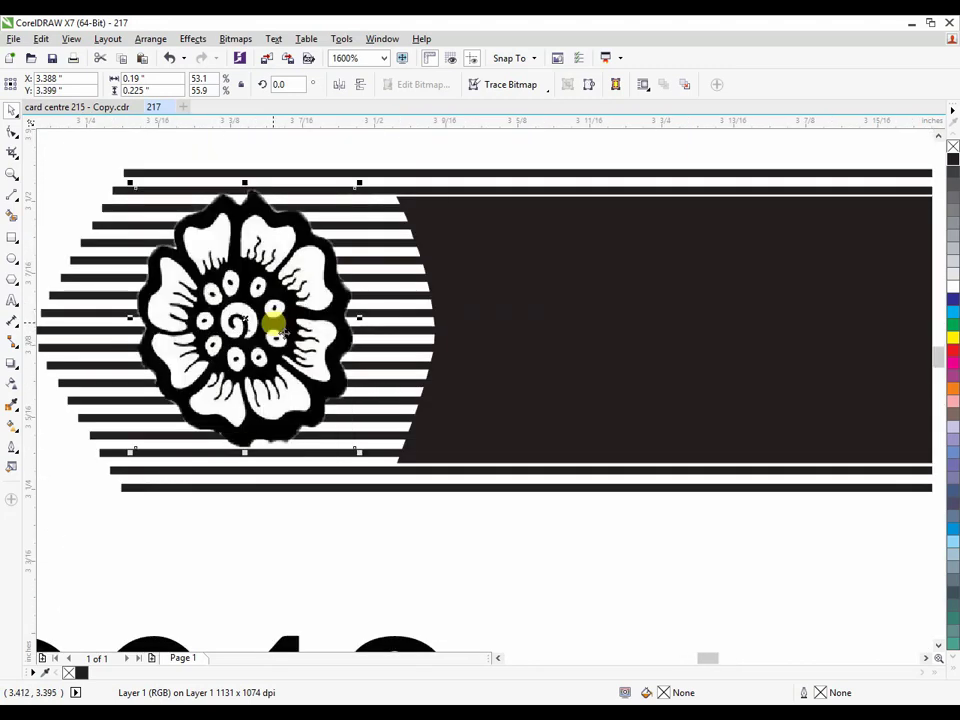
{"action": "key", "text": "Down"}
{"action": "key", "text": "Up"}
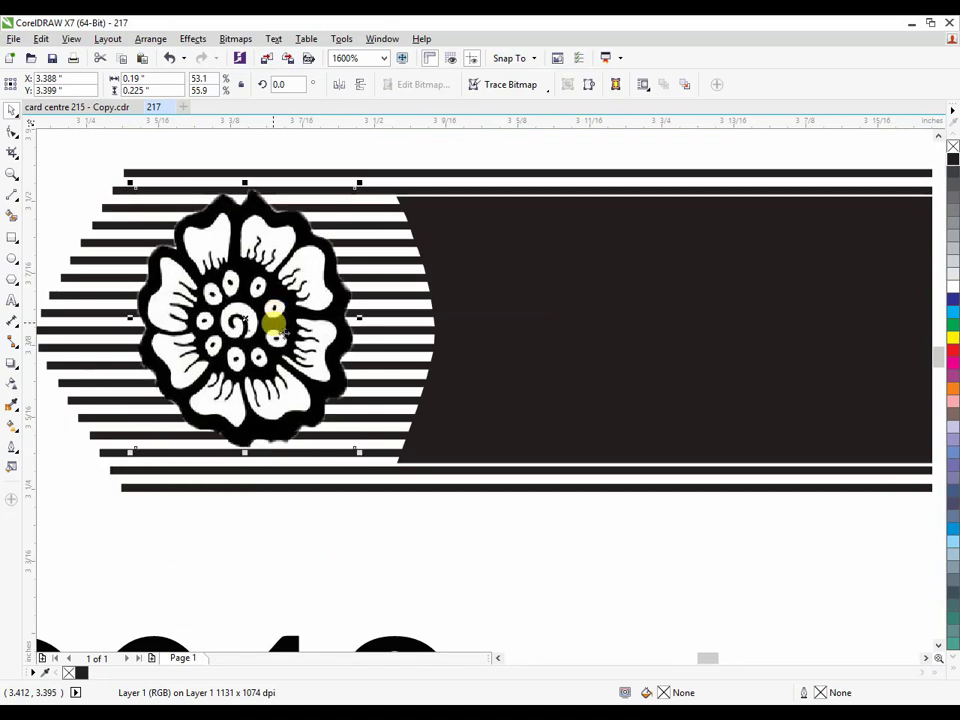
{"action": "key", "text": "Down"}
{"action": "scroll", "coordinate": [273, 322], "scroll_direction": "down", "scroll_amount": 3}
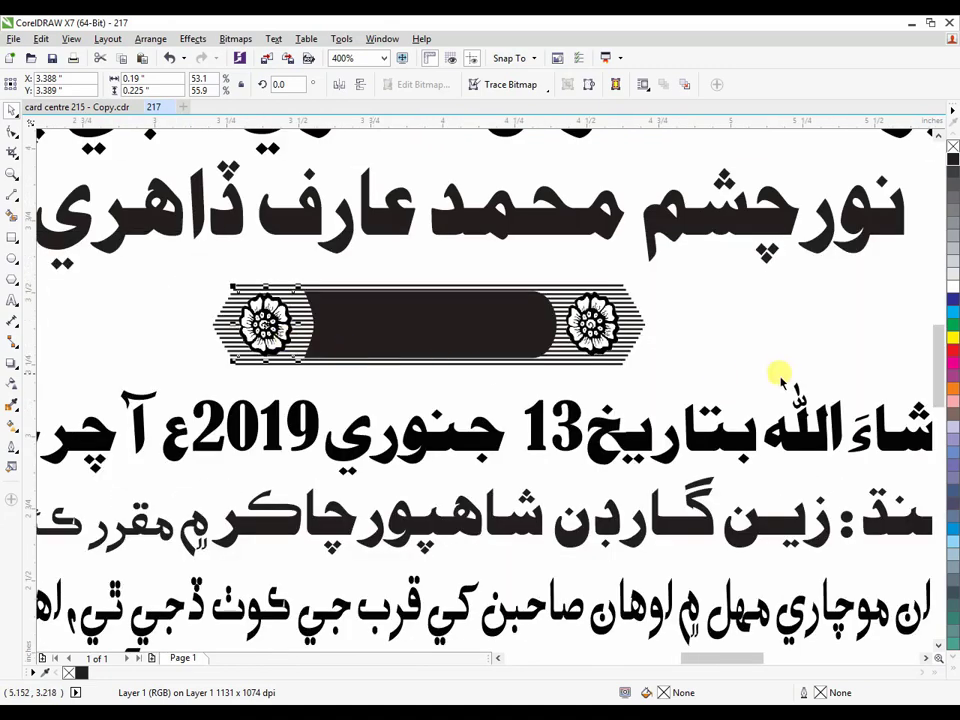
{"action": "left_click", "coordinate": [720, 348]}
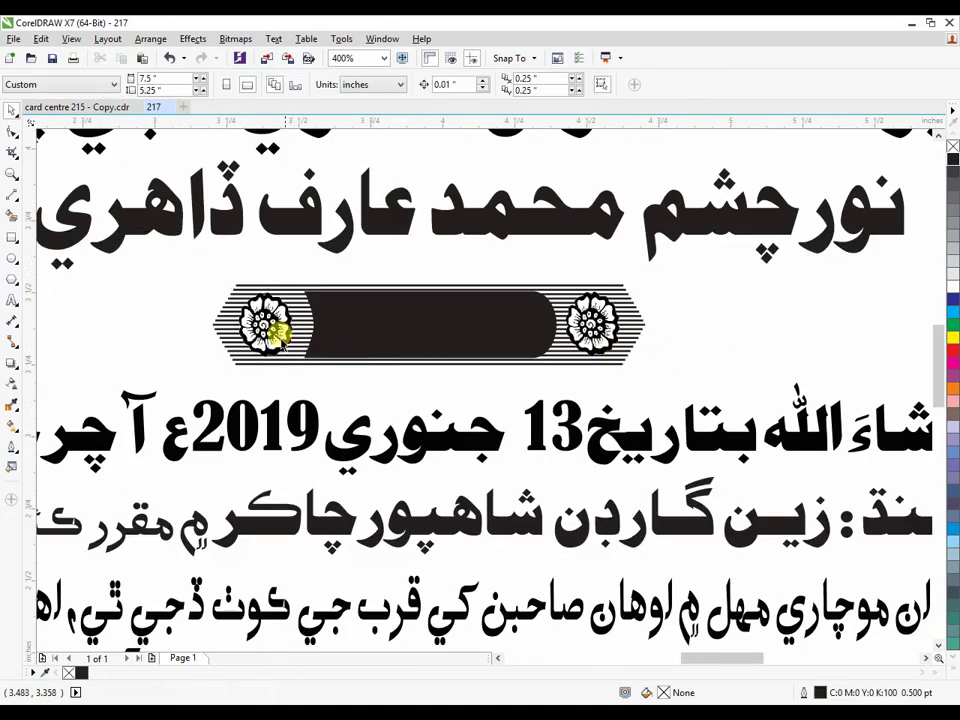
{"action": "left_click", "coordinate": [14, 300]}
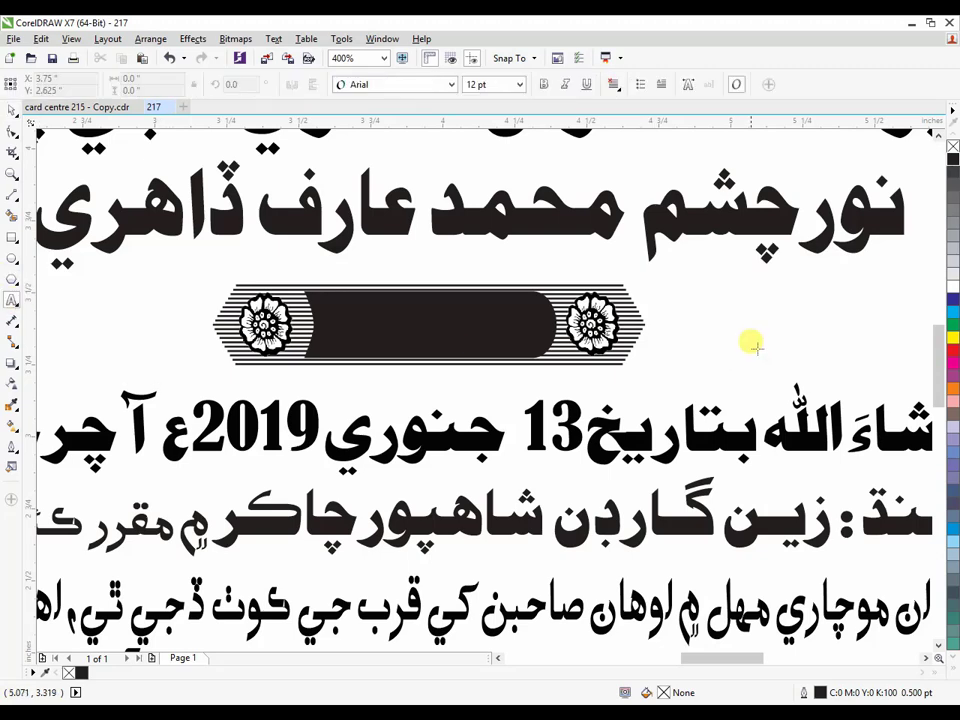
{"action": "left_click", "coordinate": [750, 325]}
{"action": "left_click", "coordinate": [390, 88]}
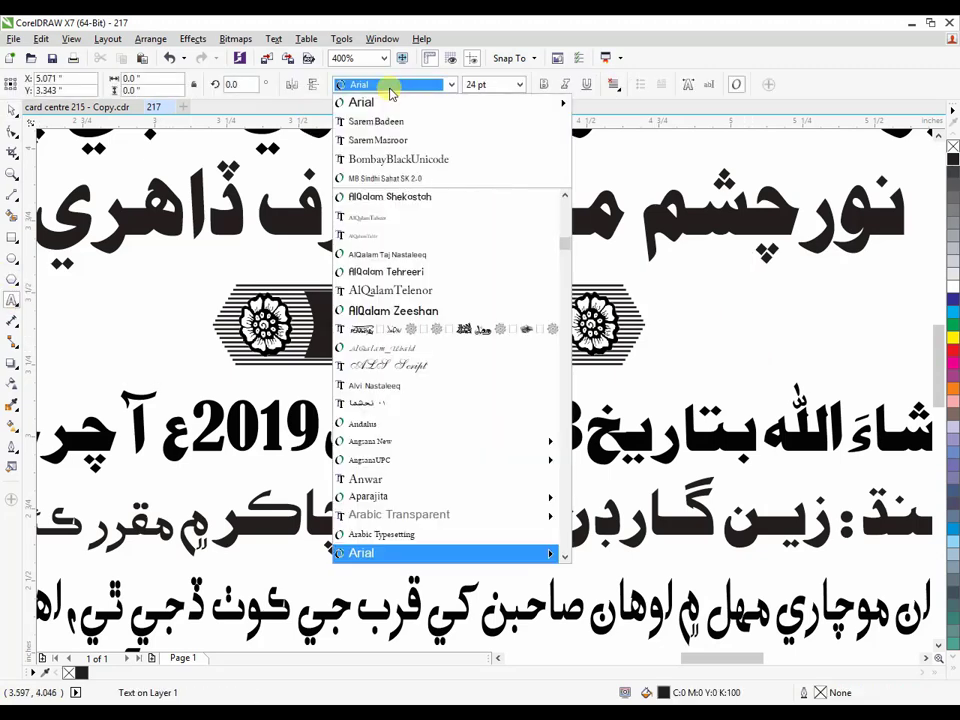
{"action": "left_click", "coordinate": [386, 140]}
{"action": "scroll", "coordinate": [760, 335], "scroll_direction": "down", "scroll_amount": 2}
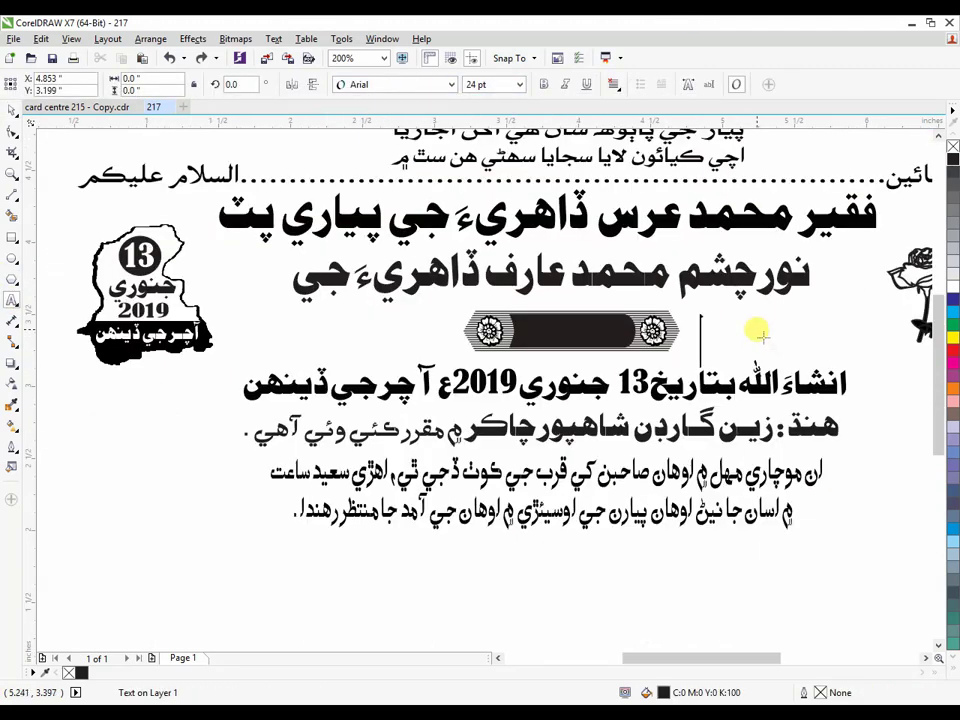
Step: Start the banner title below the last text line in 24 pt Sarem Masroor, entering "شادي خا"
{"action": "left_click", "coordinate": [765, 572]}
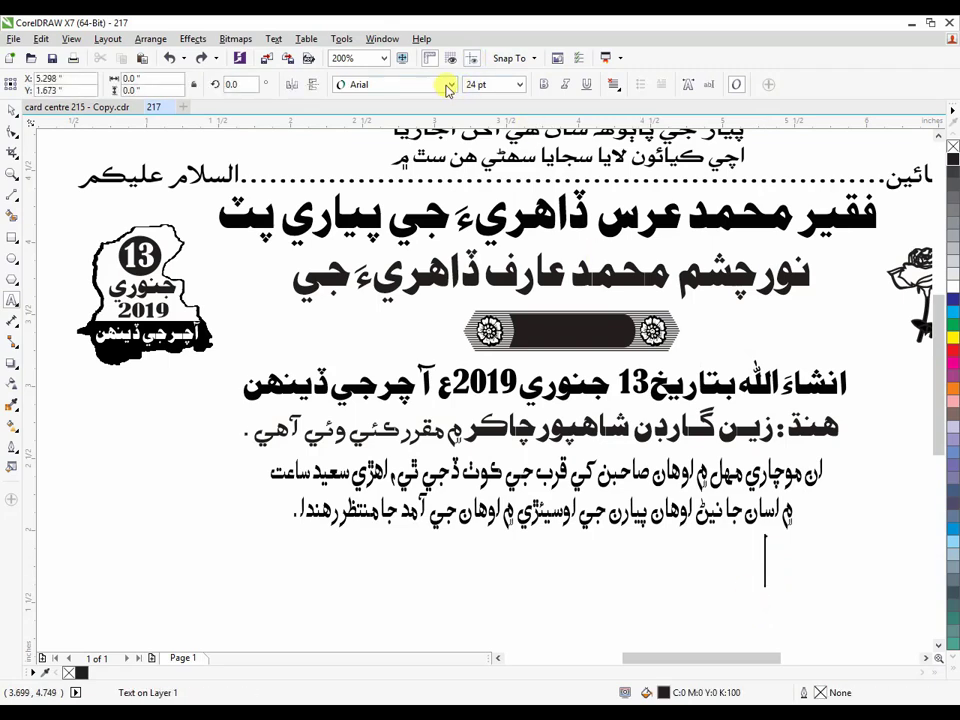
{"action": "left_click", "coordinate": [448, 88]}
{"action": "left_click", "coordinate": [443, 119]}
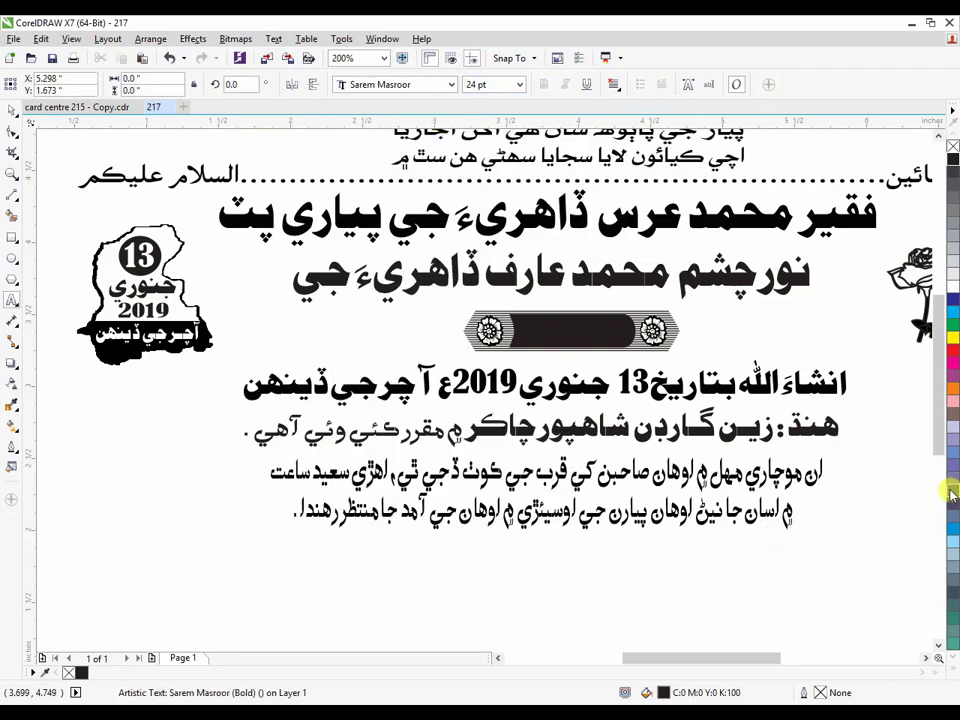
{"action": "type", "text": "شا"}
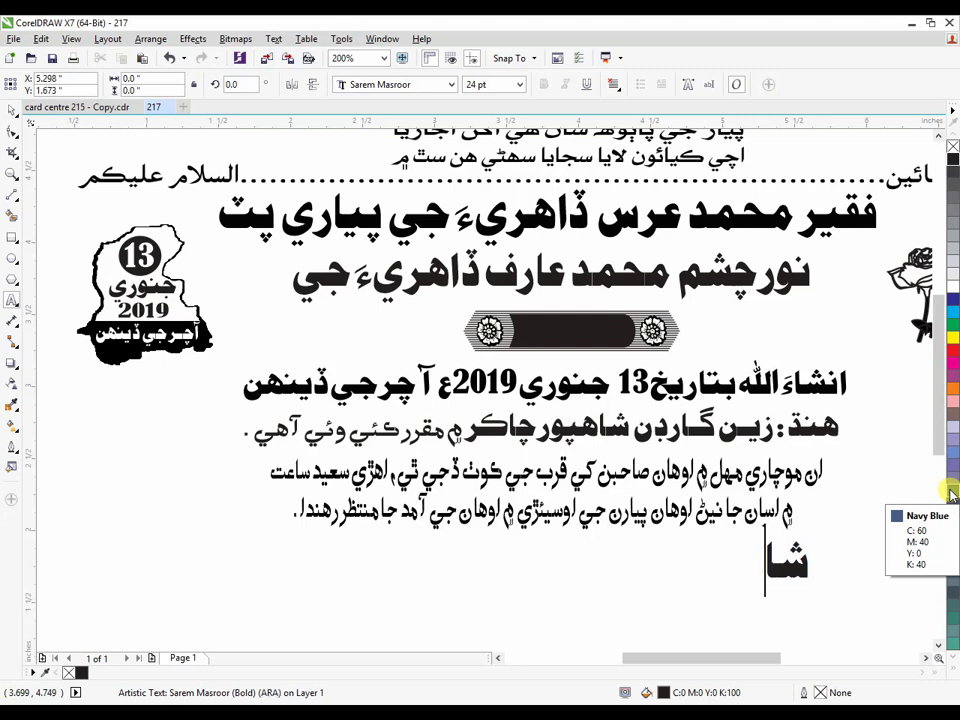
{"action": "type", "text": "دي"}
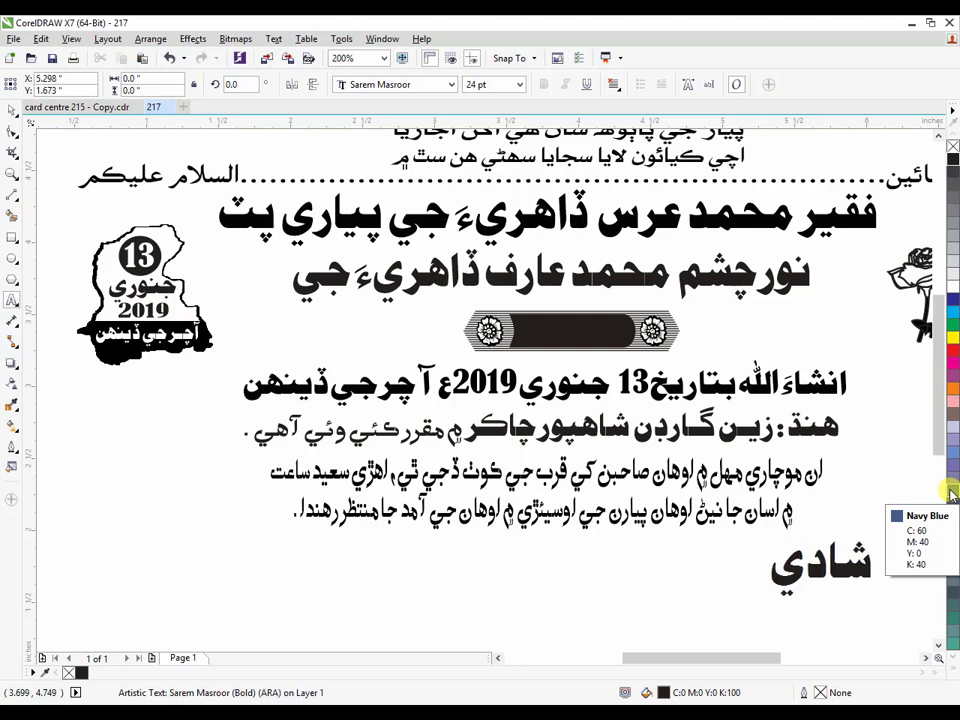
{"action": "type", "text": " خا"}
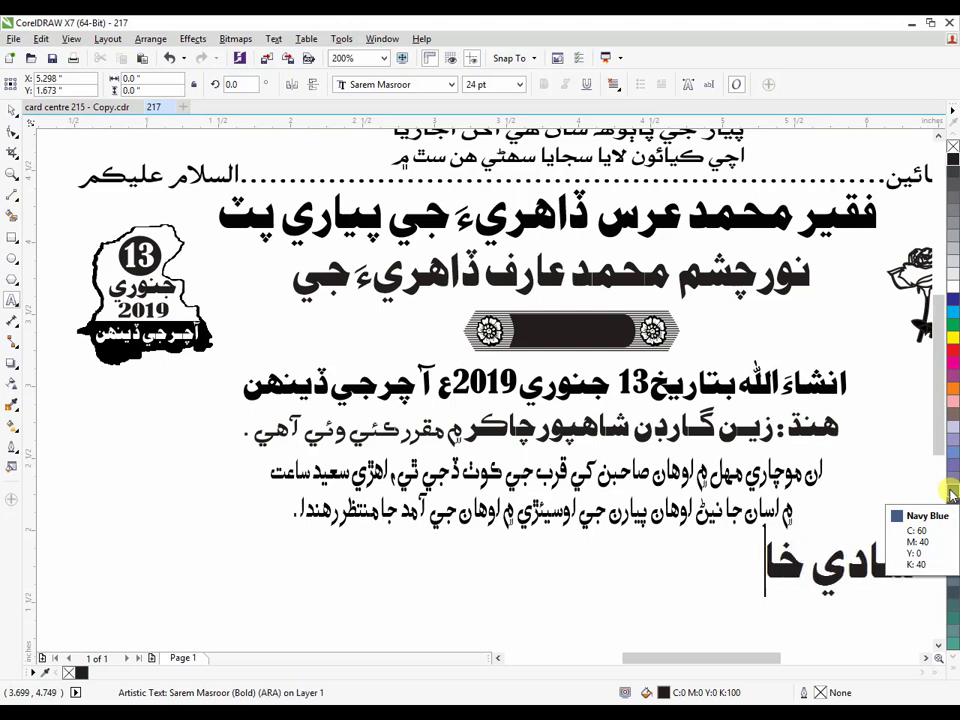
Step: Complete the new text line so that it reads "شادي خانہ آبادي"
{"action": "type", "text": "نجم"}
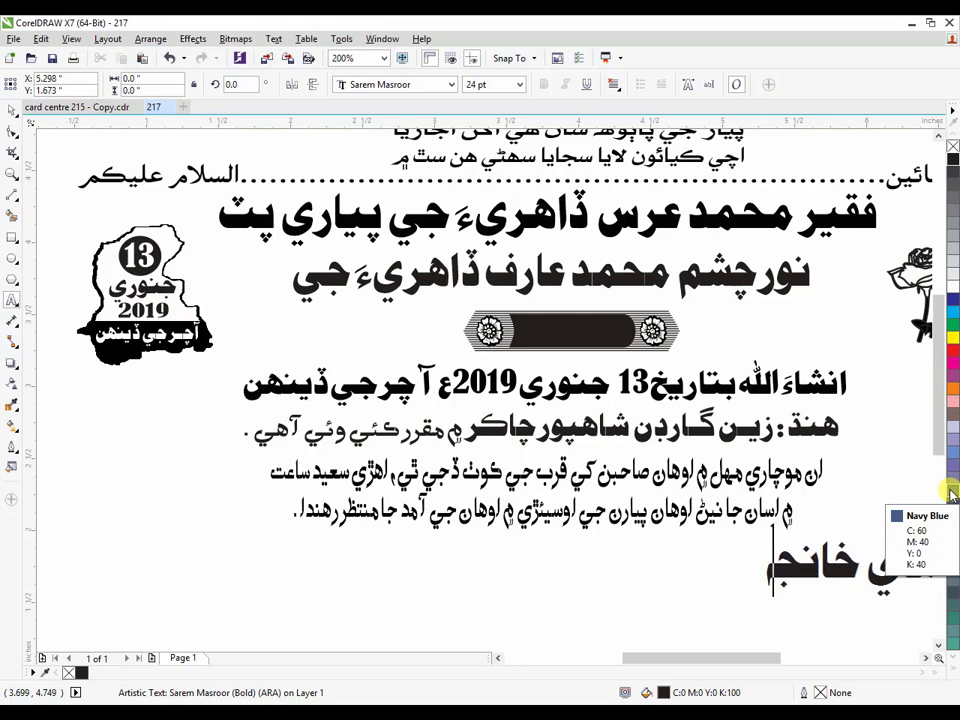
{"action": "key", "text": "BackSpace"}
{"action": "type", "text": "آبادي"}
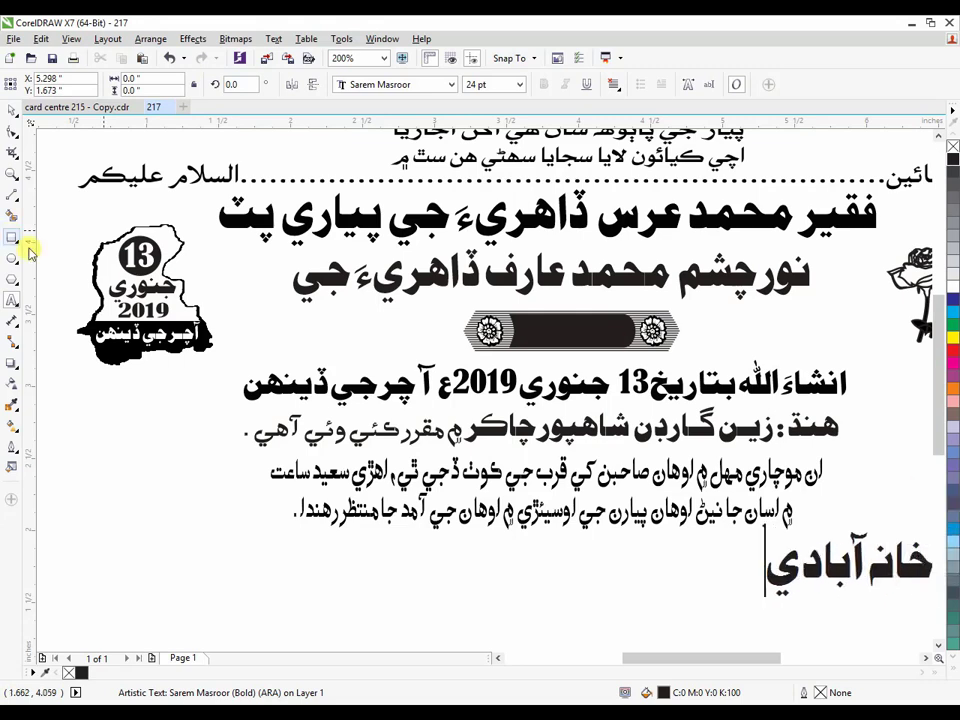
{"action": "left_click", "coordinate": [12, 107]}
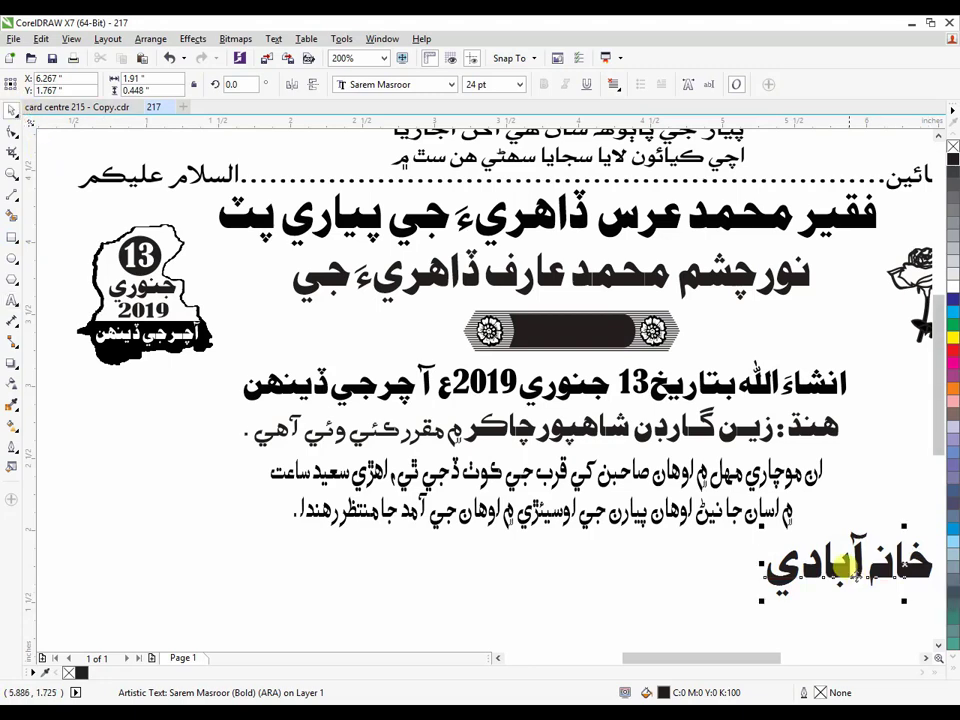
Step: Place the new text on the black flower banner, shrink it to about 13.4 pt and fill it white
{"action": "left_click_drag", "start_coordinate": [863, 568], "coordinate": [571, 326]}
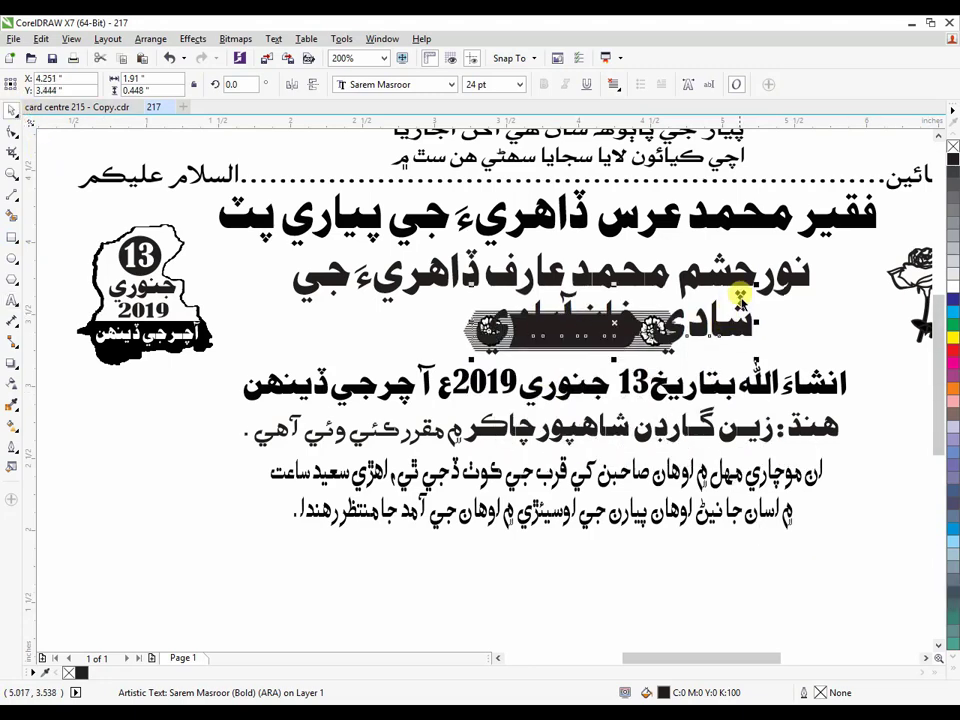
{"action": "left_click_drag", "start_coordinate": [760, 285], "coordinate": [718, 339]}
{"action": "left_click", "coordinate": [947, 285]}
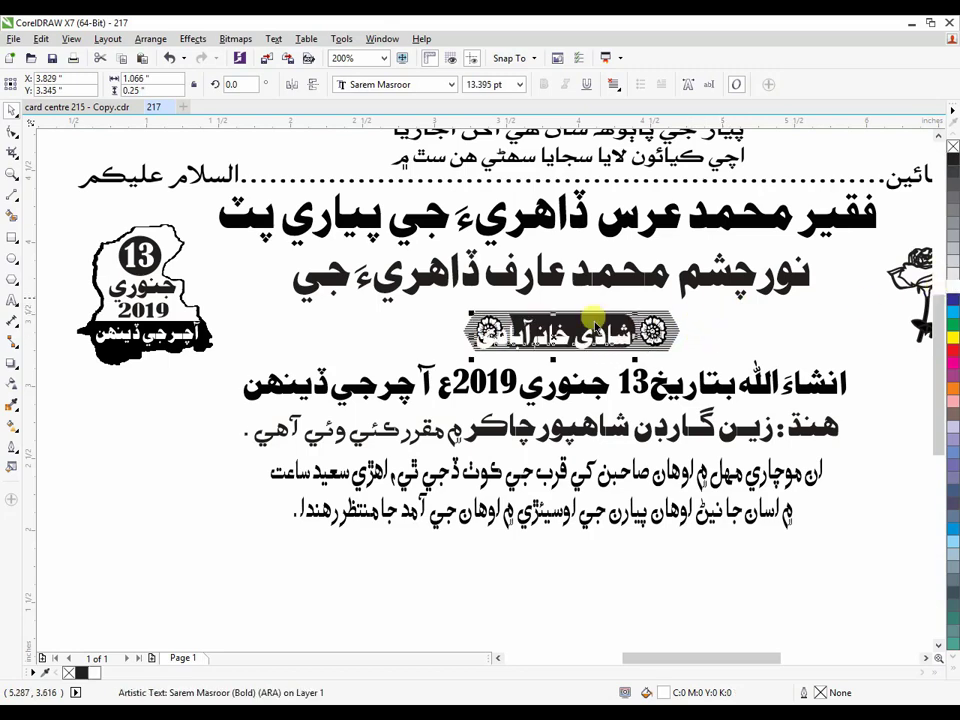
Step: Fit the white text inside the banner's black centre at about 0.75 by 0.21 inches and centre it between the flowers
{"action": "scroll", "coordinate": [590, 340], "scroll_direction": "up", "scroll_amount": 1}
{"action": "left_click_drag", "start_coordinate": [599, 340], "coordinate": [626, 335]}
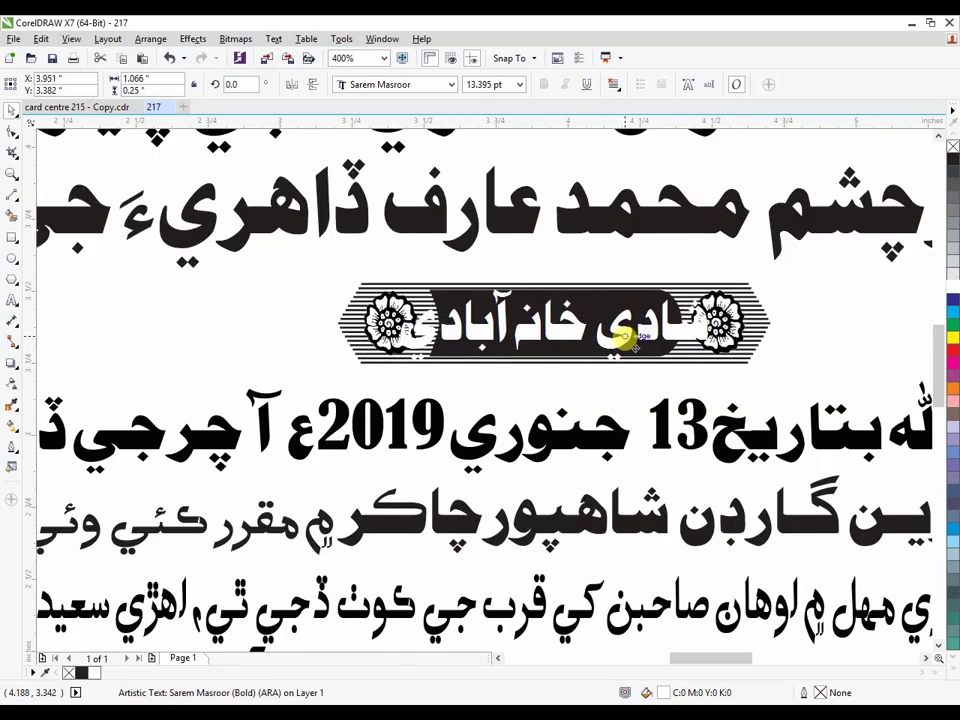
{"action": "left_click_drag", "start_coordinate": [711, 283], "coordinate": [644, 314]}
{"action": "scroll", "coordinate": [644, 314], "scroll_direction": "up", "scroll_amount": 1}
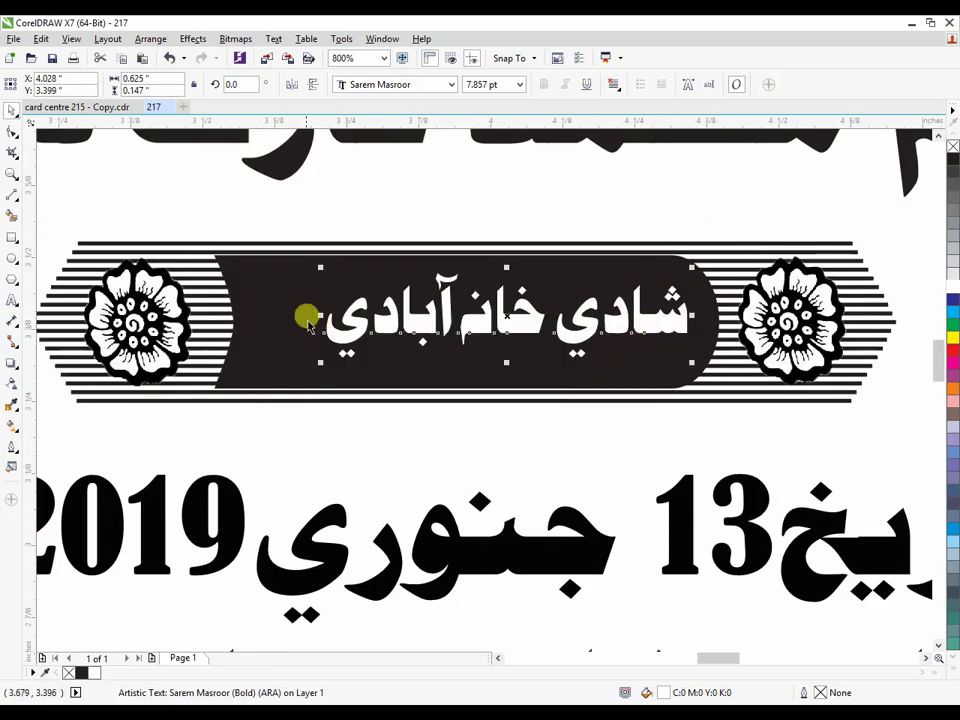
{"action": "left_click_drag", "start_coordinate": [318, 316], "coordinate": [246, 316]}
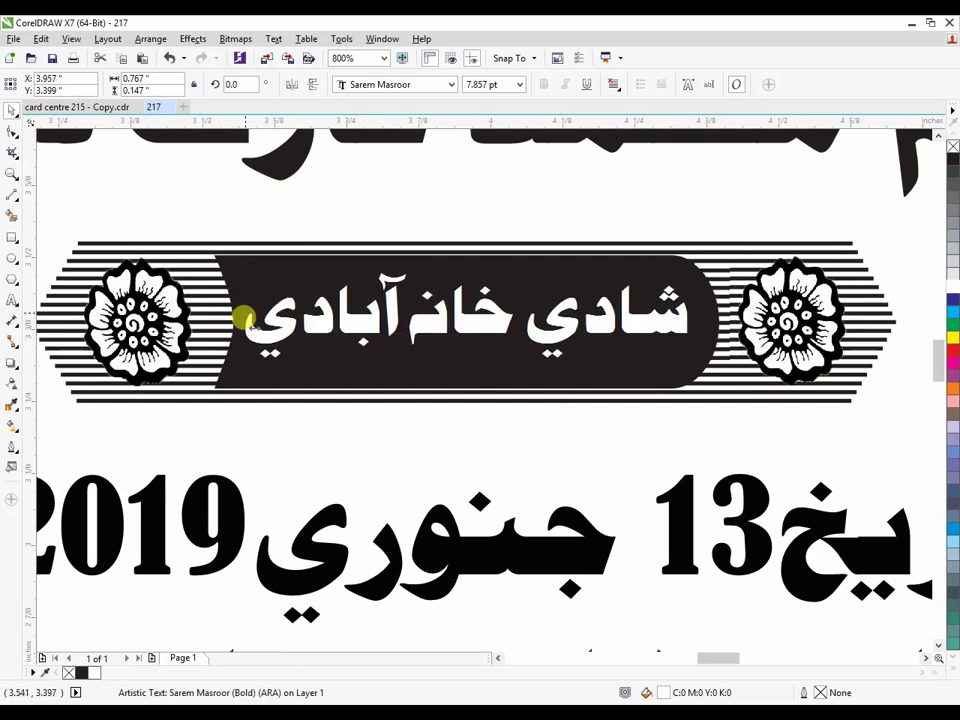
{"action": "left_click_drag", "start_coordinate": [470, 363], "coordinate": [466, 397]}
{"action": "mouse_move", "coordinate": [510, 340]}
{"action": "left_mouse_down"}
{"action": "mouse_move", "coordinate": [510, 326]}
{"action": "mouse_move", "coordinate": [499, 328]}
{"action": "left_mouse_up"}
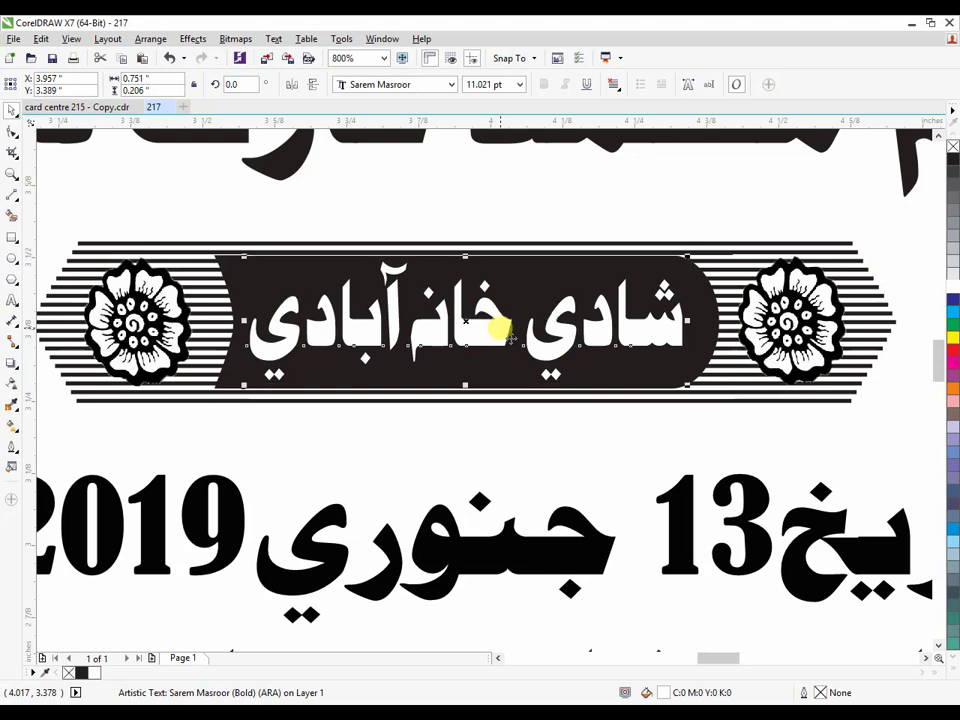
{"action": "key", "text": "Right"}
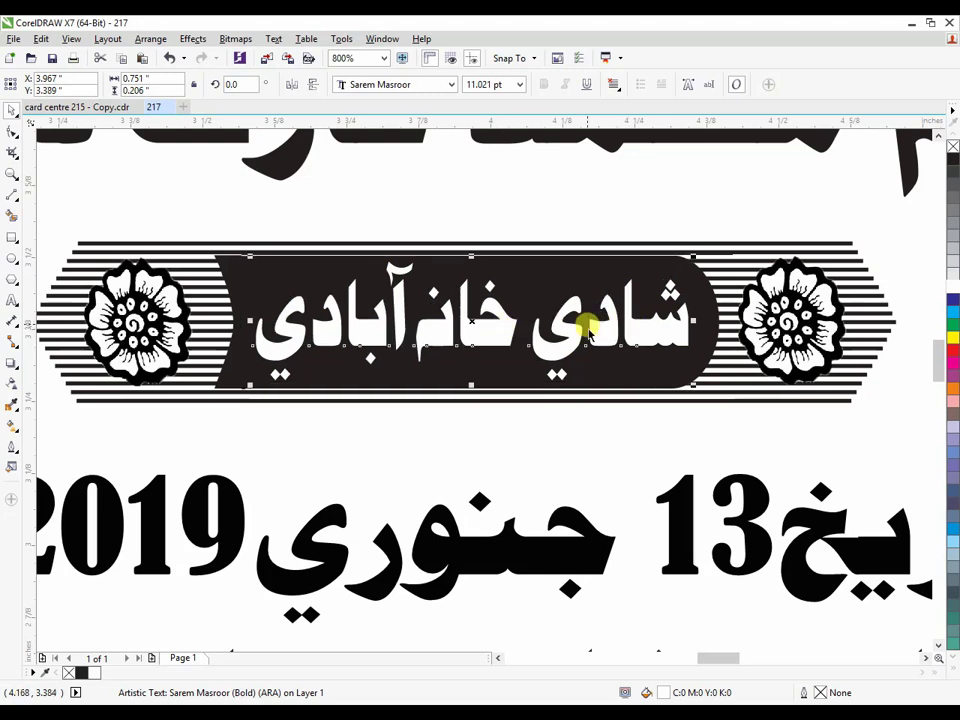
{"action": "scroll", "coordinate": [613, 335], "scroll_direction": "down", "scroll_amount": 3}
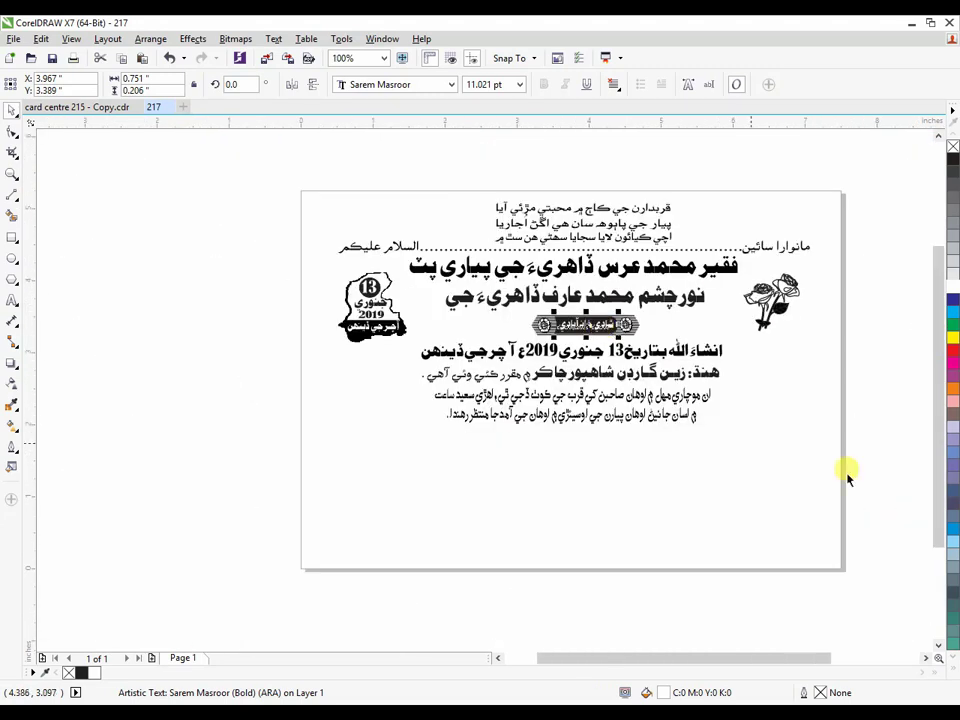
{"action": "left_click", "coordinate": [786, 464]}
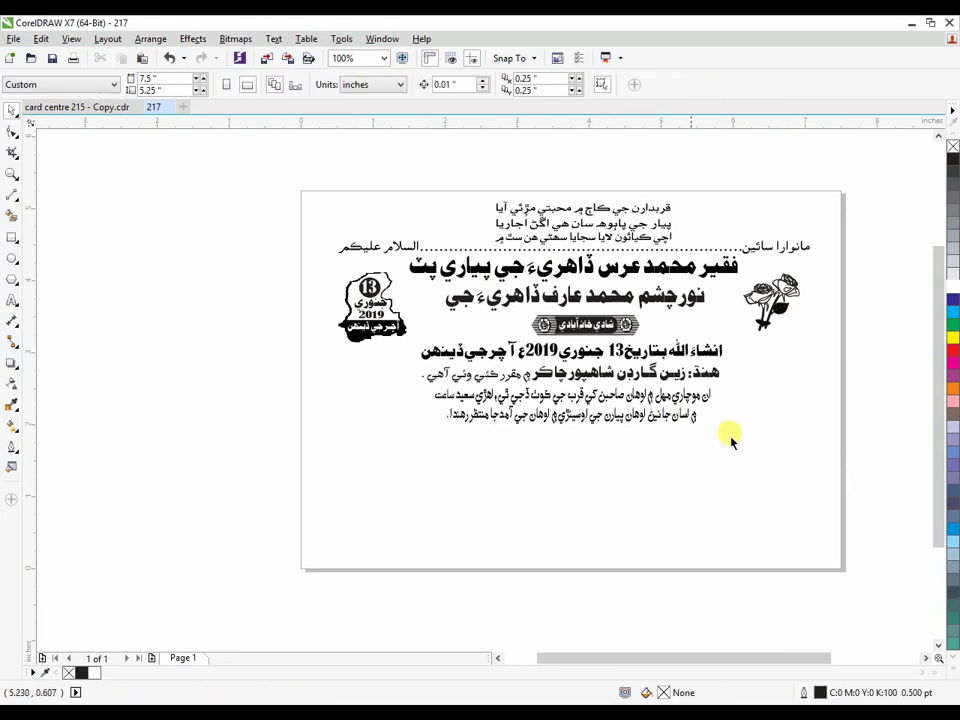
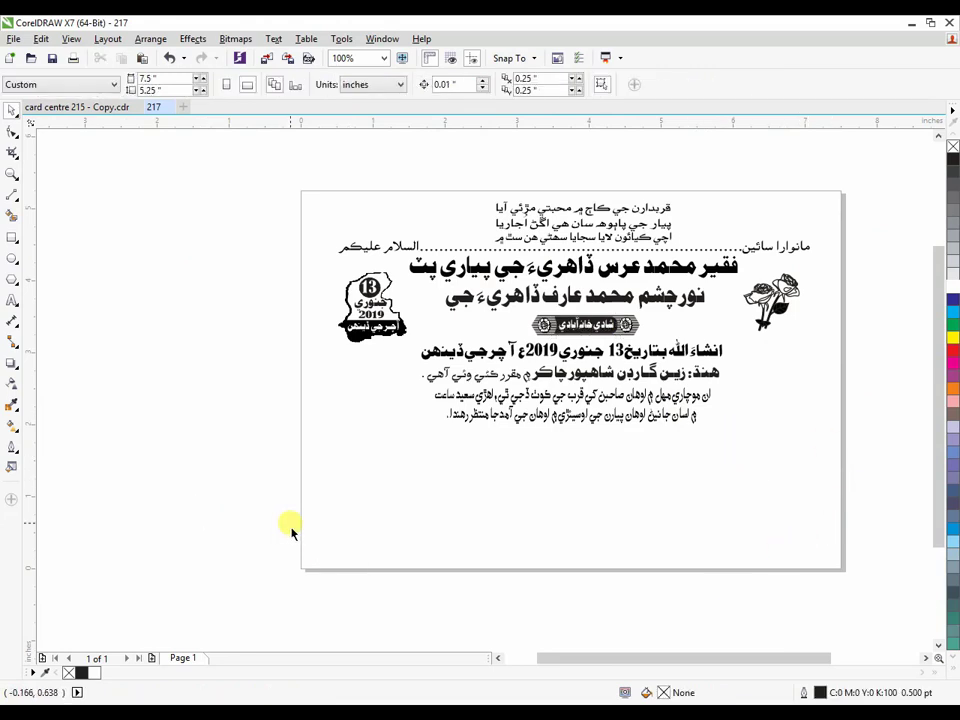
Step: Draw a rectangle about 1.84 by 2.2 inches over the page's lower-left corner and set its outline to 2.0 pt
{"action": "left_click", "coordinate": [12, 240]}
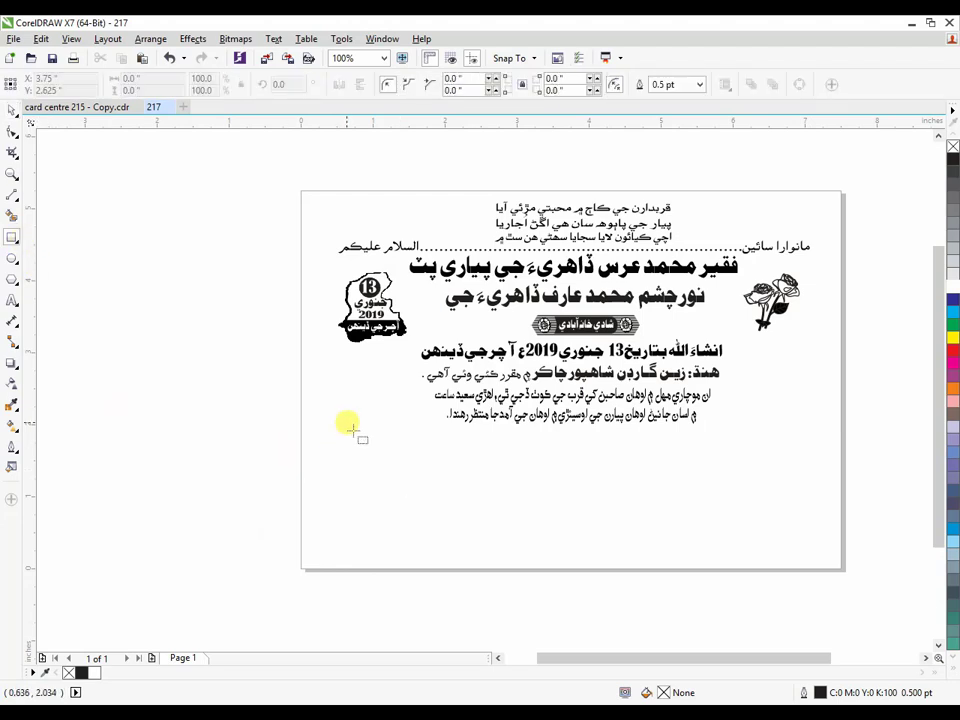
{"action": "left_click_drag", "start_coordinate": [343, 415], "coordinate": [475, 574]}
{"action": "left_click", "coordinate": [12, 112]}
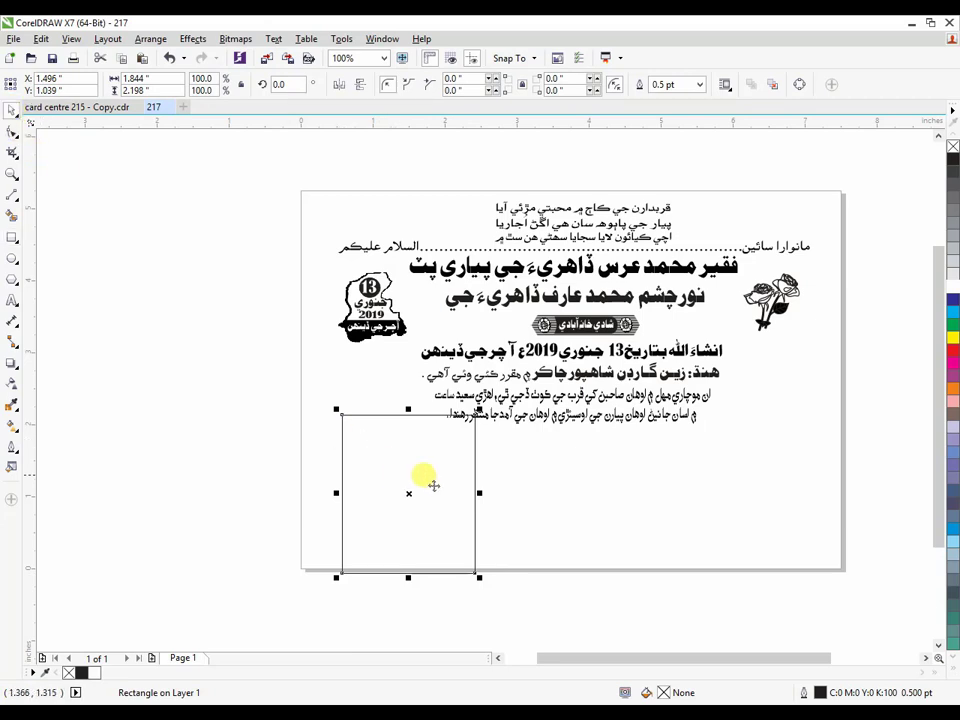
{"action": "left_click_drag", "start_coordinate": [433, 486], "coordinate": [383, 478]}
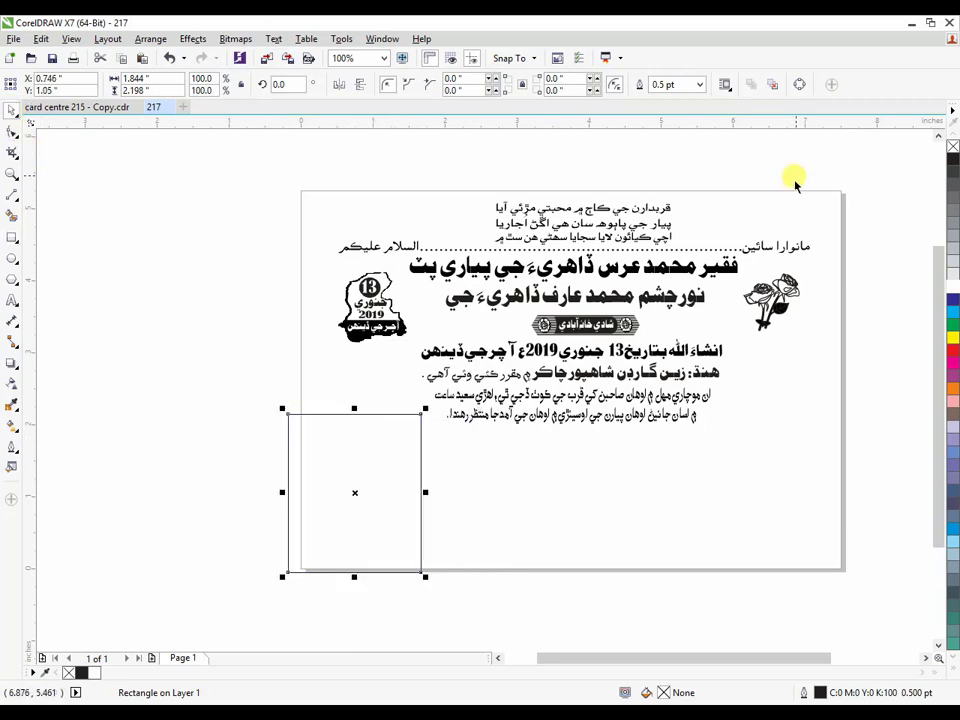
{"action": "left_click", "coordinate": [700, 85]}
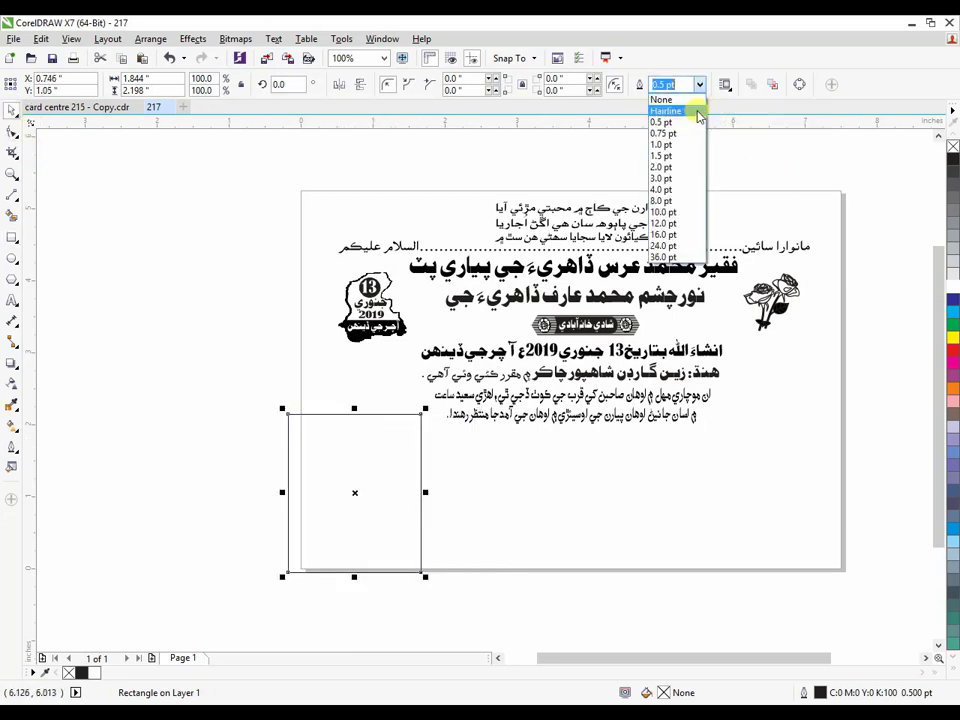
{"action": "left_click", "coordinate": [668, 168]}
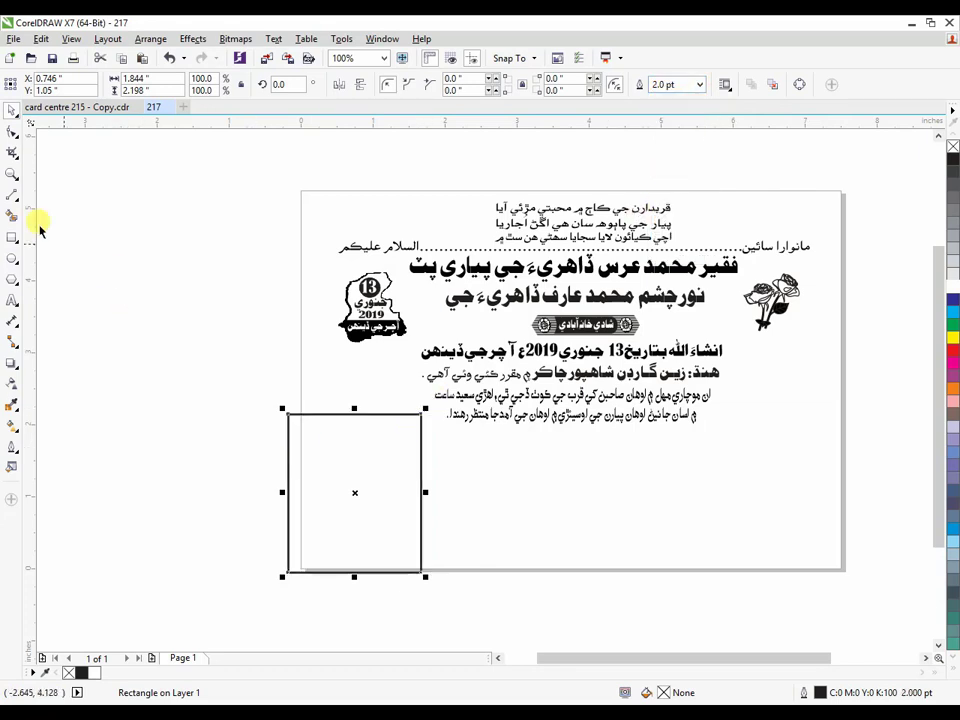
Step: Round the rectangle's upper-right corner to a radius of about 0.417 inches and its upper-left corner to about 0.396 inches
{"action": "left_click", "coordinate": [12, 133]}
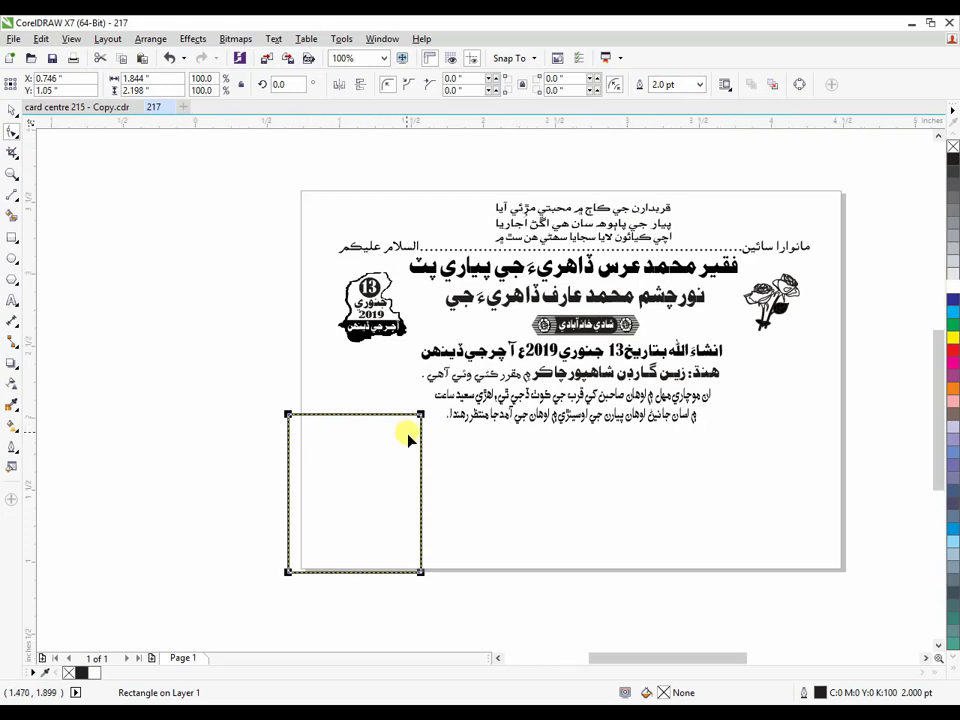
{"action": "scroll", "coordinate": [406, 432], "scroll_direction": "up", "scroll_amount": 2}
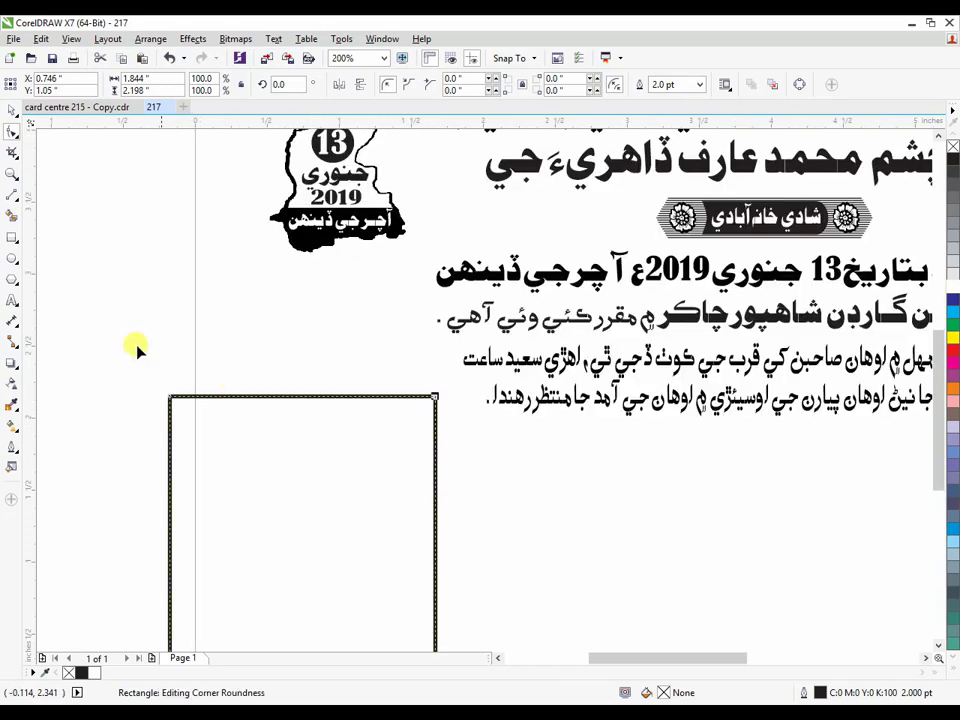
{"action": "left_click", "coordinate": [435, 400]}
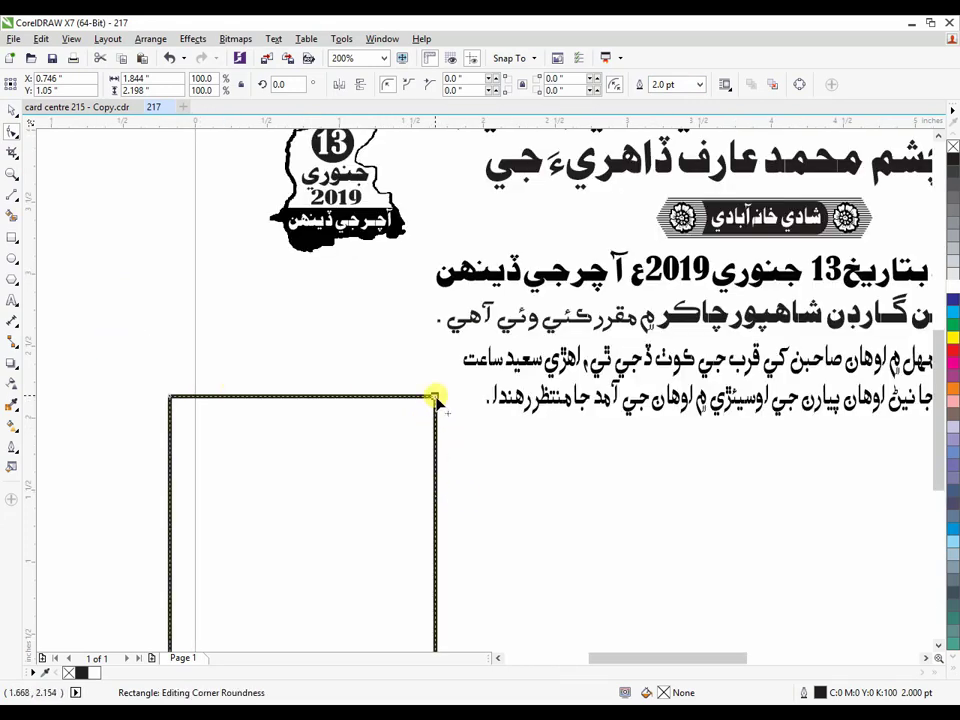
{"action": "left_click_drag", "start_coordinate": [401, 446], "coordinate": [379, 459]}
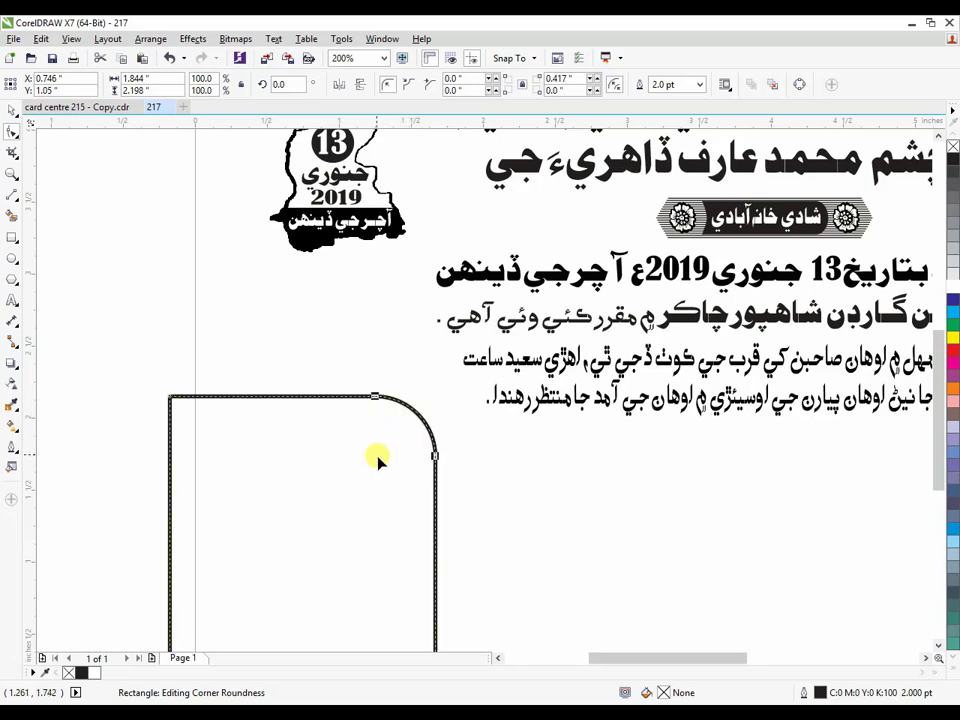
{"action": "left_click", "coordinate": [178, 404]}
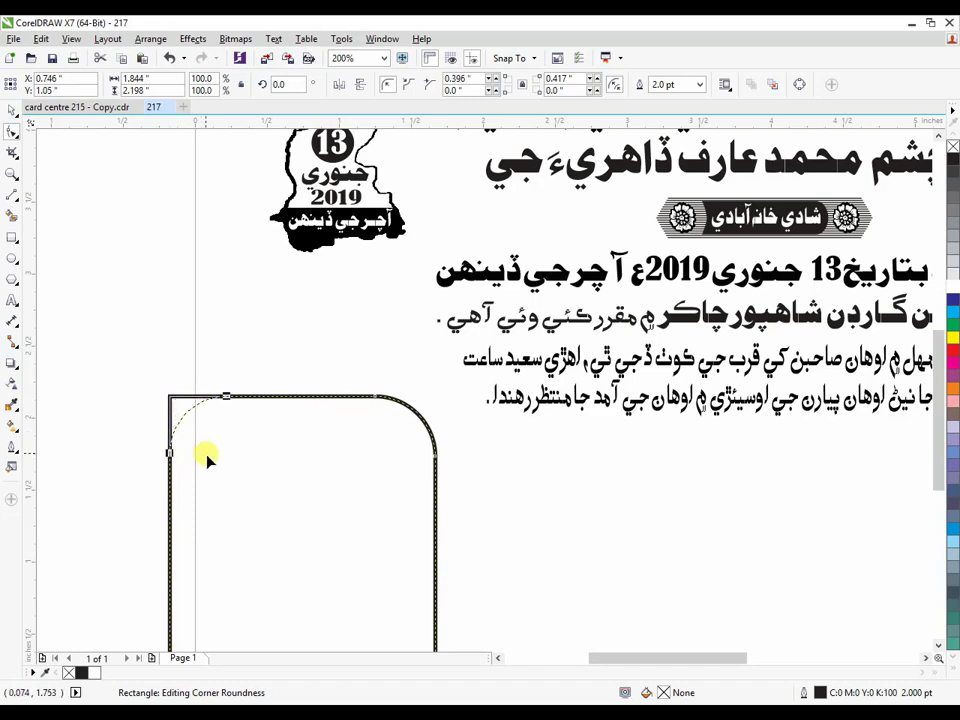
{"action": "left_click_drag", "start_coordinate": [208, 458], "coordinate": [208, 456]}
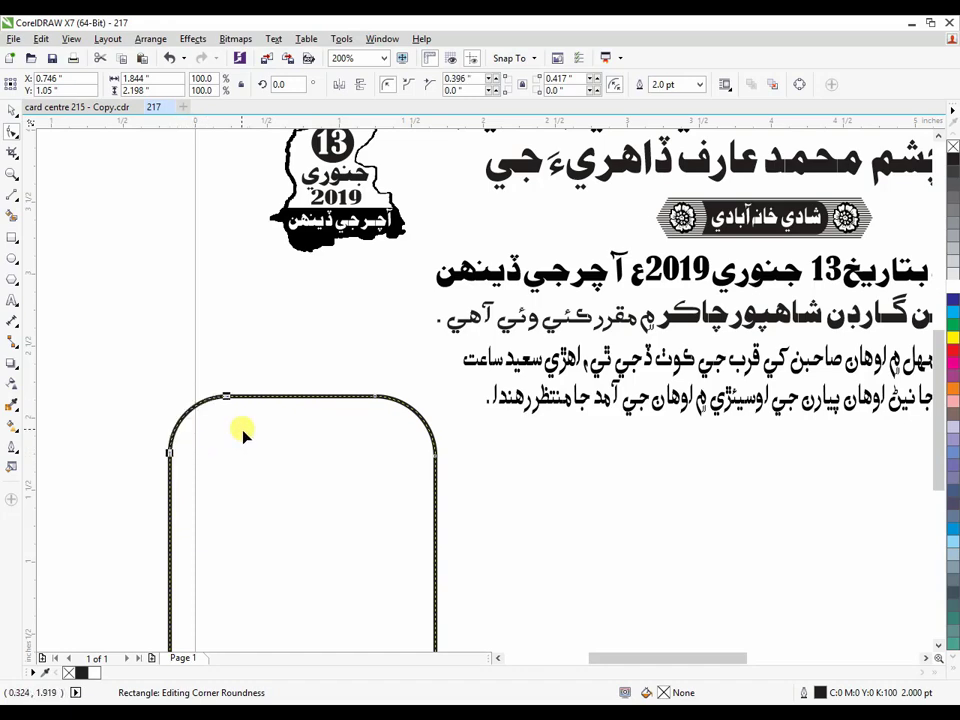
Step: Increase the rounding of the rectangle's upper-left corner to a radius of about 0.443 inches
{"action": "scroll", "coordinate": [243, 432], "scroll_direction": "down", "scroll_amount": 2}
{"action": "scroll", "coordinate": [246, 450], "scroll_direction": "up", "scroll_amount": 1}
{"action": "scroll", "coordinate": [243, 452], "scroll_direction": "up", "scroll_amount": 1}
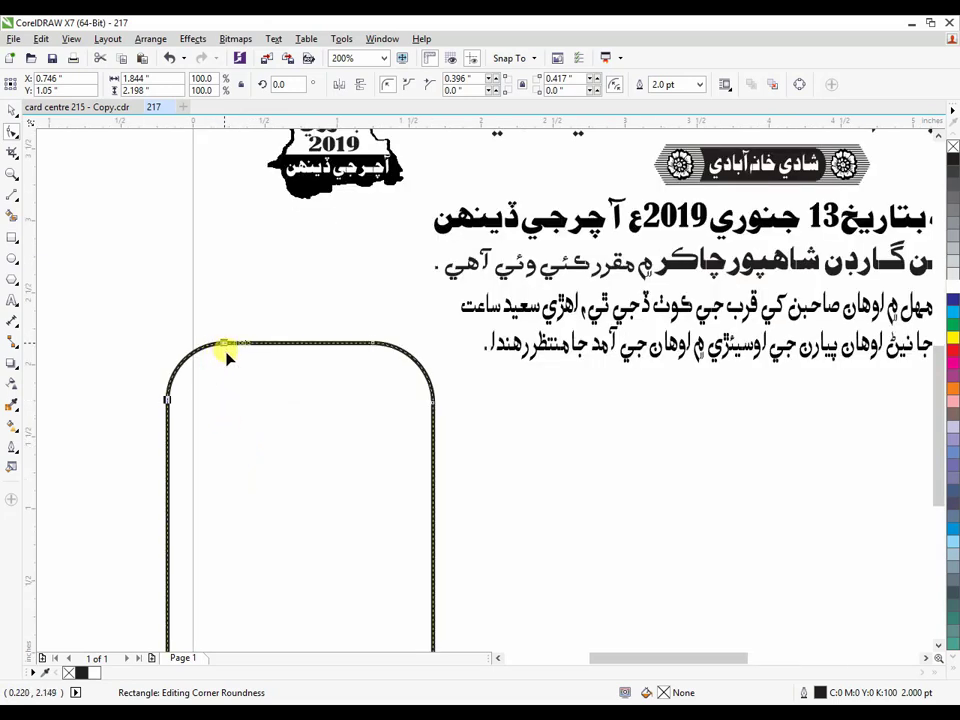
{"action": "left_click_drag", "start_coordinate": [226, 350], "coordinate": [227, 354]}
{"action": "key", "text": "ctrl+z"}
{"action": "left_click_drag", "start_coordinate": [226, 345], "coordinate": [233, 355]}
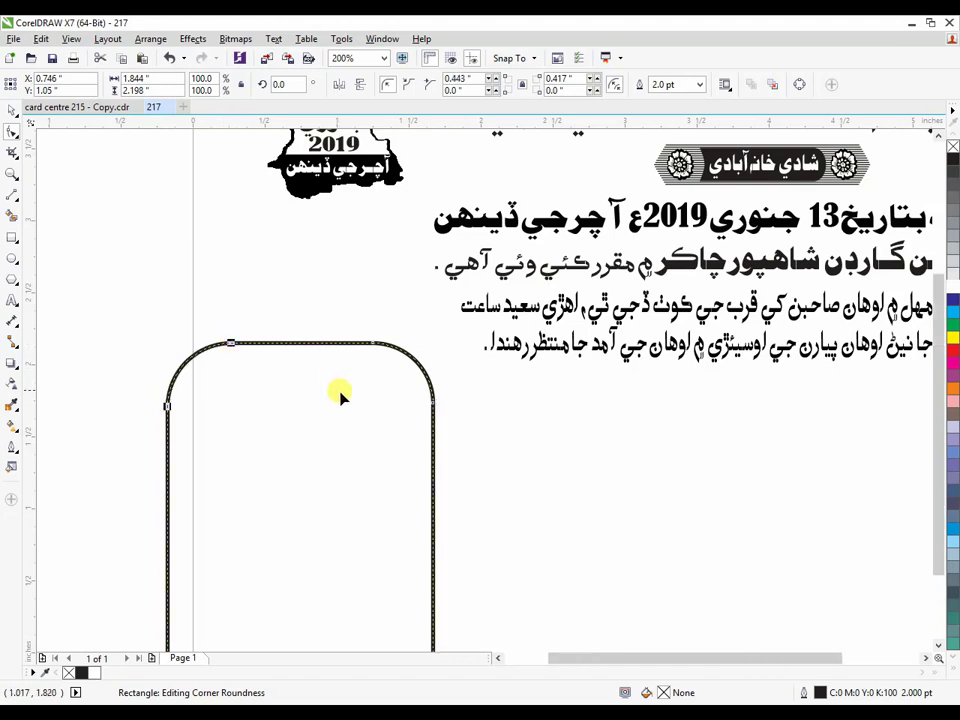
Step: Reduce the upper-left corner's radius to about 0.419 inches to match the upper-right corner
{"action": "scroll", "coordinate": [339, 392], "scroll_direction": "down", "scroll_amount": 2}
{"action": "scroll", "coordinate": [290, 380], "scroll_direction": "up", "scroll_amount": 2}
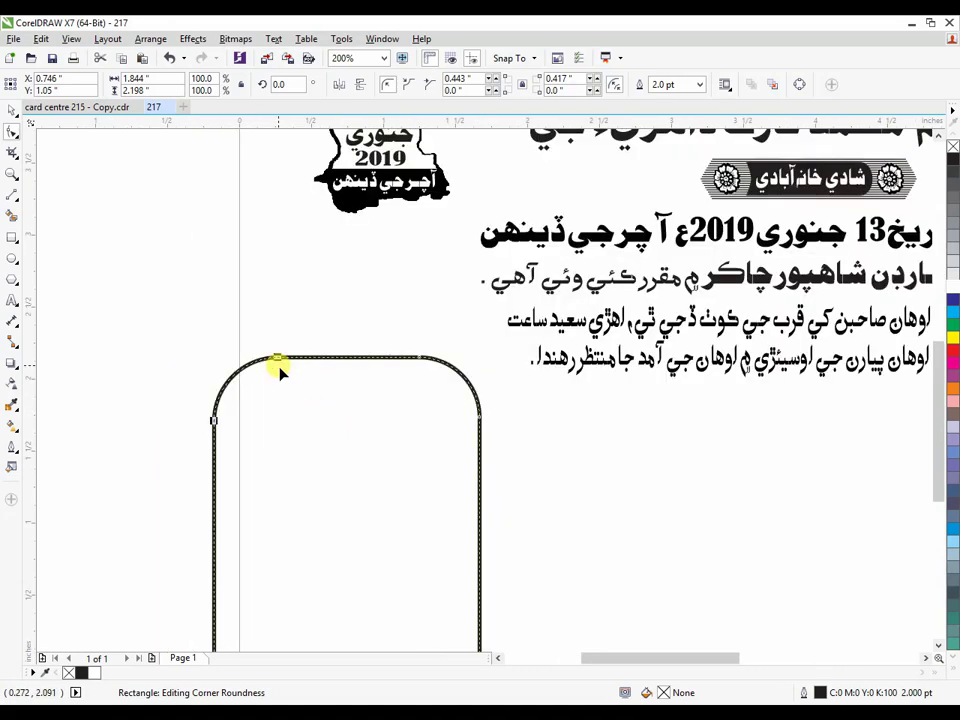
{"action": "scroll", "coordinate": [261, 347], "scroll_direction": "up", "scroll_amount": 4}
{"action": "left_click_drag", "start_coordinate": [322, 396], "coordinate": [313, 396]}
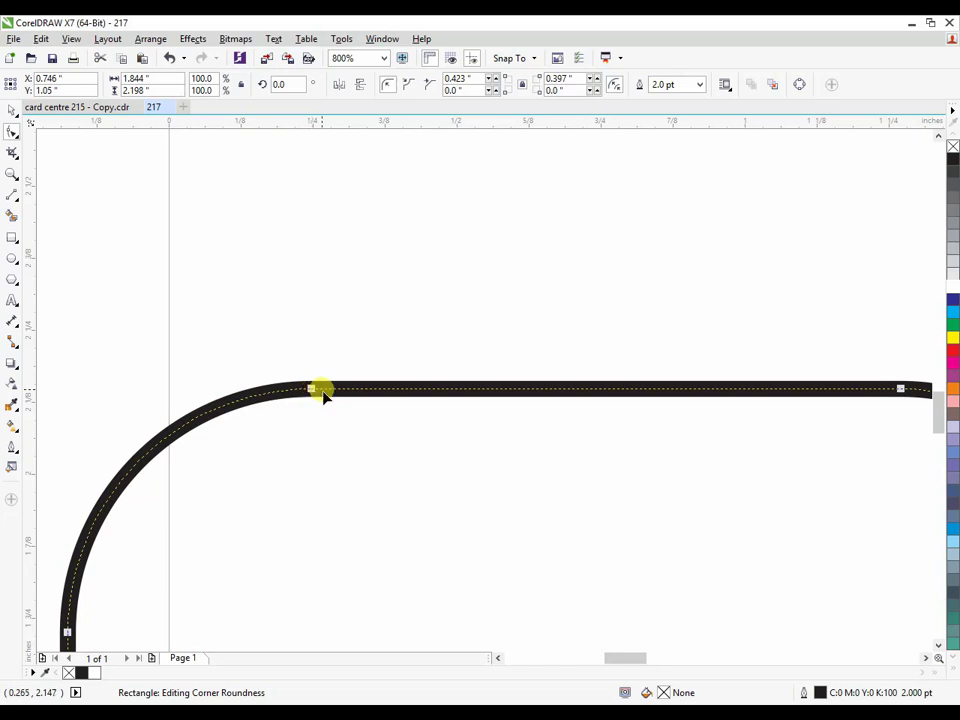
{"action": "key", "text": "ctrl+z"}
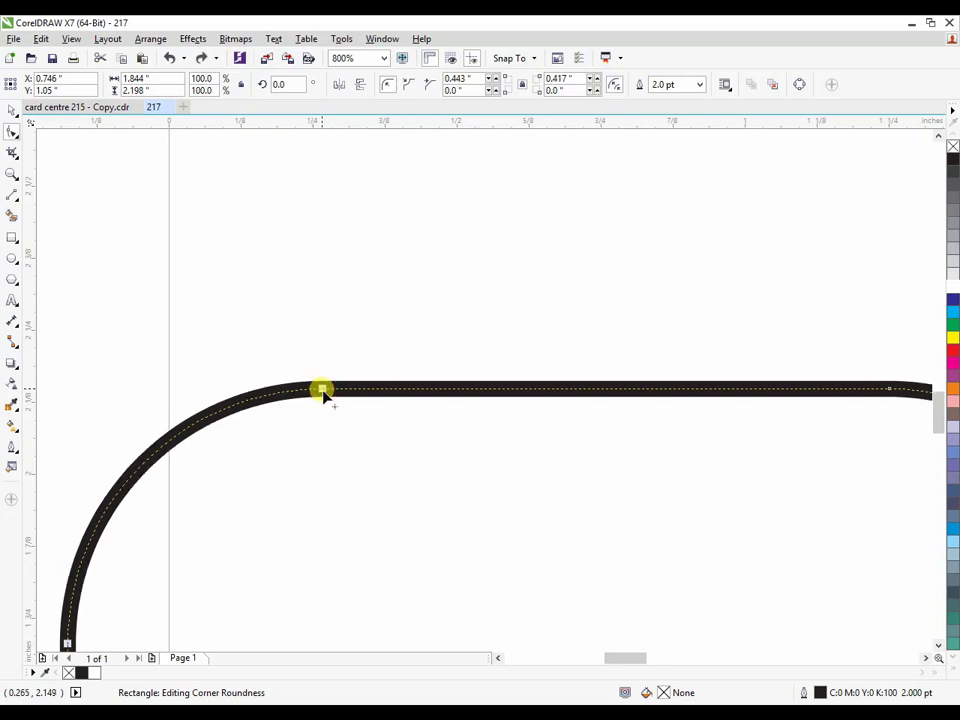
{"action": "left_click_drag", "start_coordinate": [322, 393], "coordinate": [310, 391]}
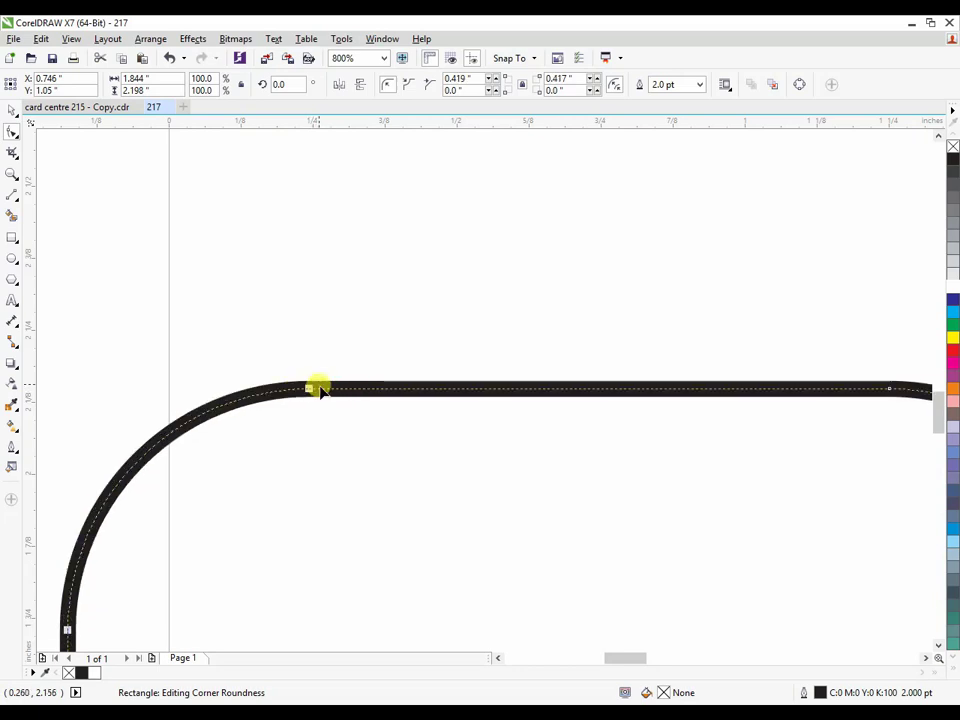
{"action": "scroll", "coordinate": [318, 390], "scroll_direction": "down", "scroll_amount": 2}
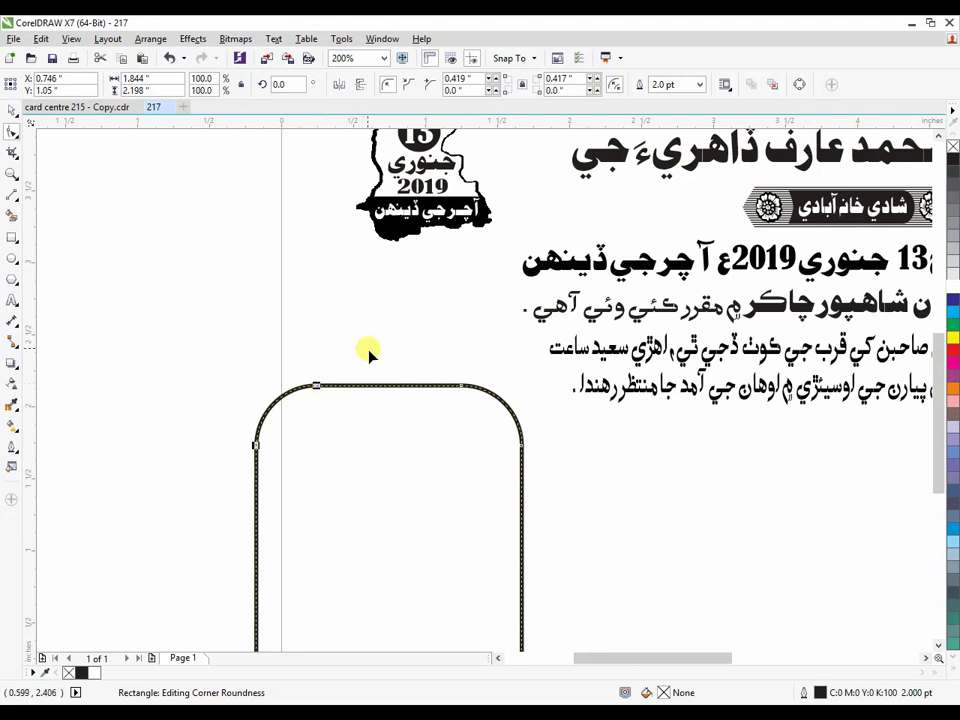
Step: Draw a rectangle about 1.17 by 0.3 inches across the rounded frame's top edge and fill it black
{"action": "left_click", "coordinate": [13, 240]}
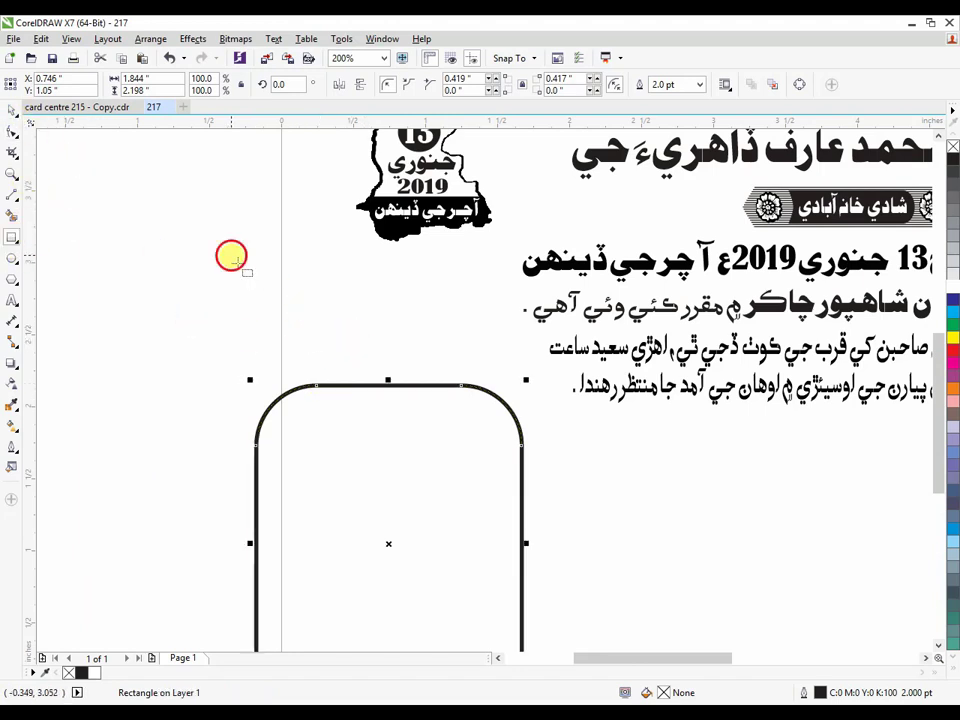
{"action": "left_click_drag", "start_coordinate": [231, 256], "coordinate": [480, 393]}
{"action": "left_click", "coordinate": [7, 111]}
{"action": "left_click", "coordinate": [951, 157]}
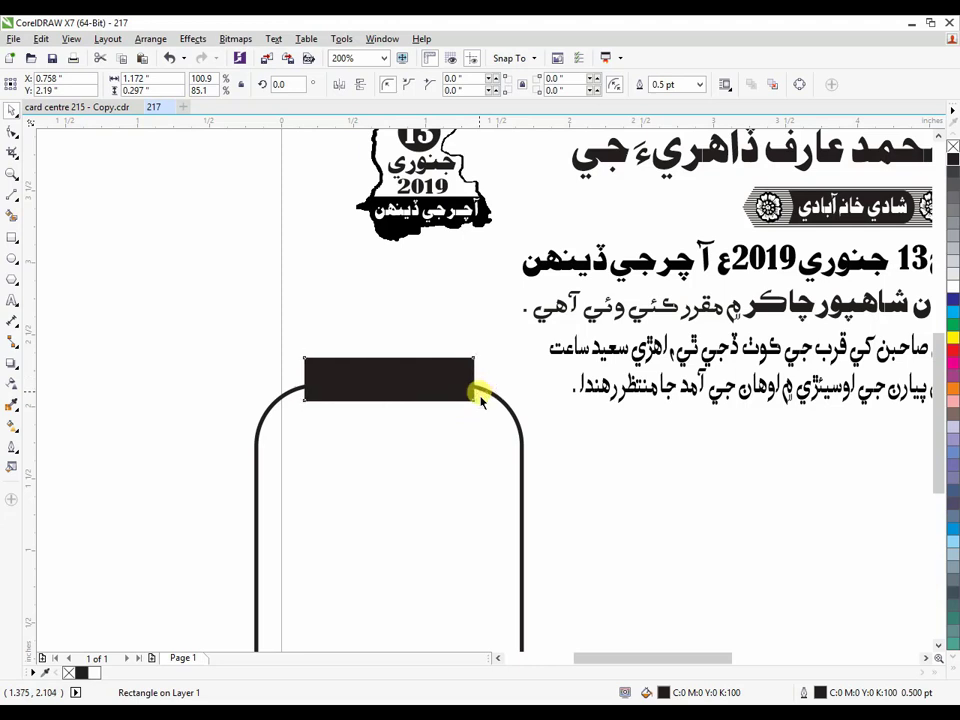
Step: Enlarge the black rectangle's height to about 0.344 inches and nudge it down over the frame's top edge
{"action": "left_click_drag", "start_coordinate": [381, 369], "coordinate": [394, 337]}
{"action": "scroll", "coordinate": [383, 362], "scroll_direction": "up", "scroll_amount": 2}
{"action": "key", "text": "Down"}
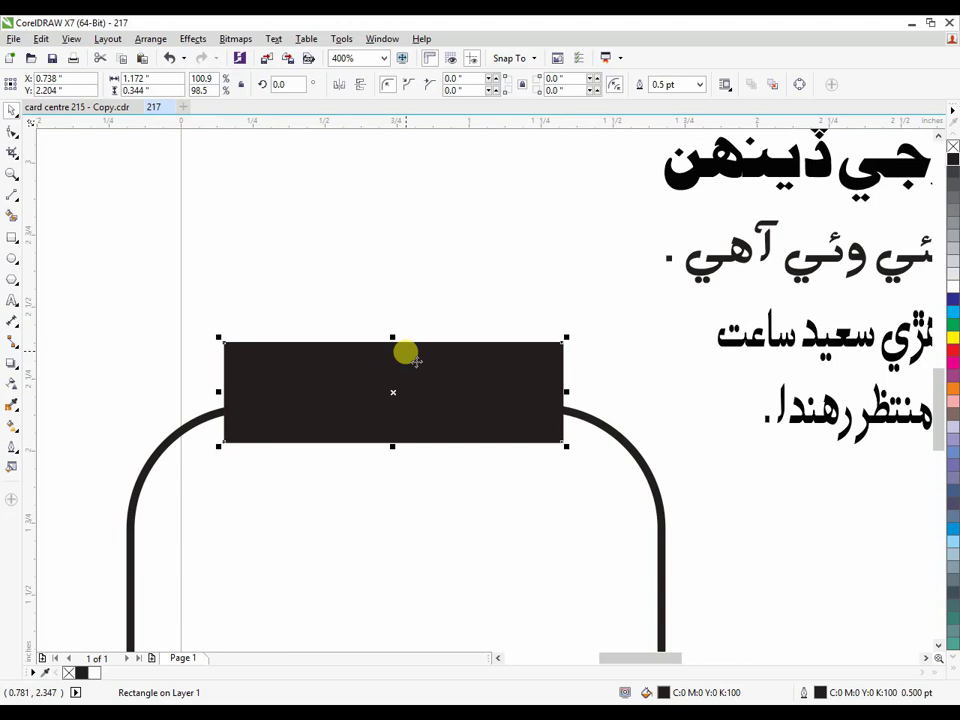
{"action": "key", "text": "Down"}
{"action": "key", "text": "Down"}
{"action": "key", "text": "Down"}
{"action": "key", "text": "Down"}
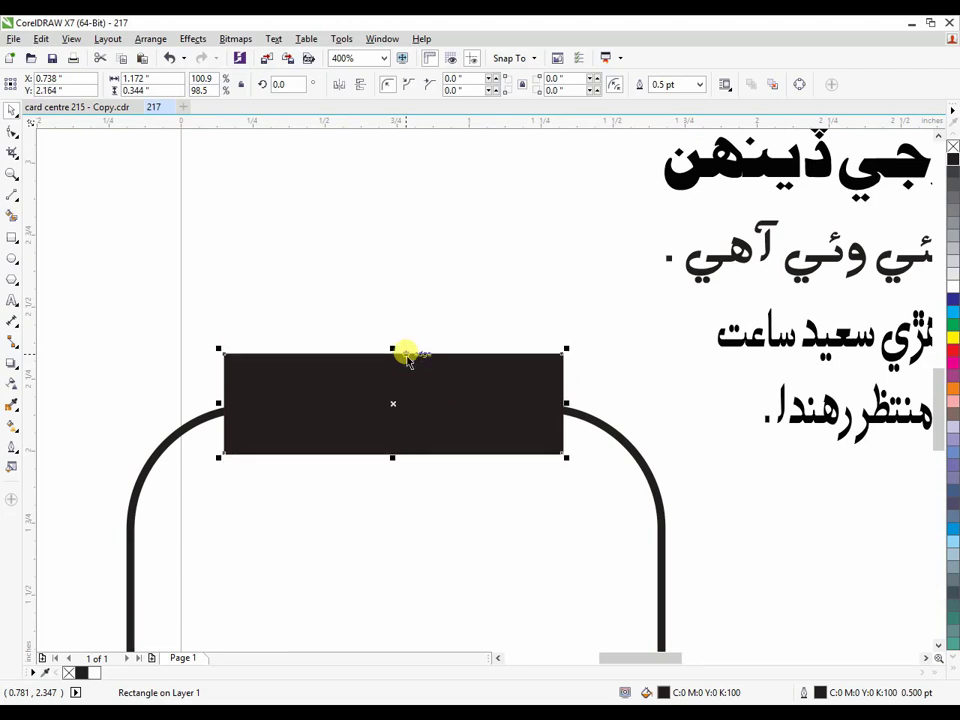
Step: Group the rounded frame with its black header box and move the group inside the card's lower-left corner
{"action": "scroll", "coordinate": [407, 360], "scroll_direction": "down", "scroll_amount": 4}
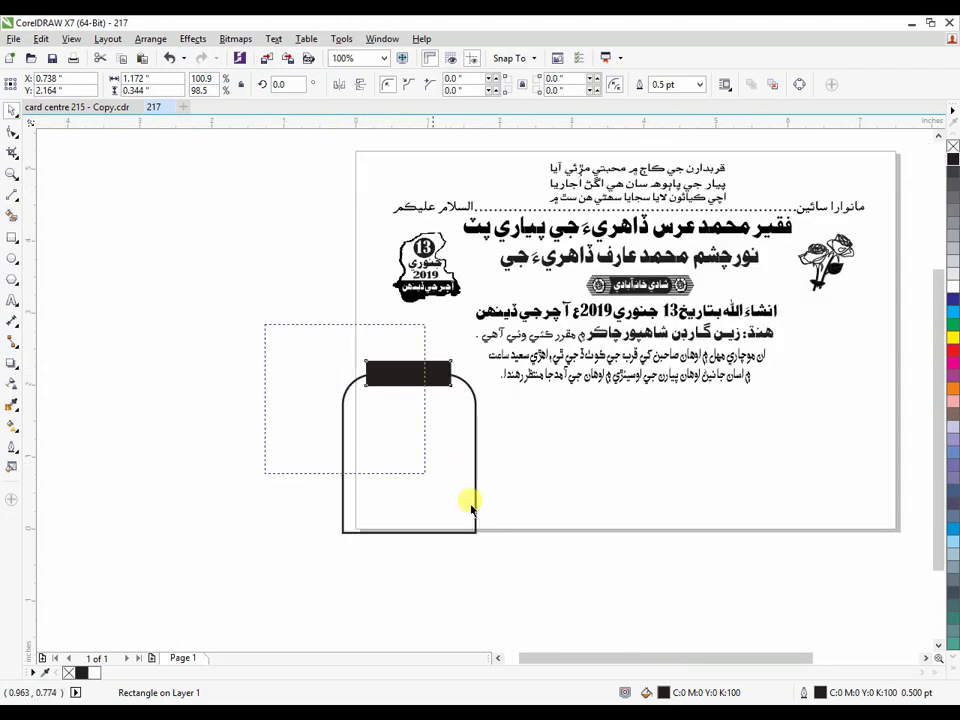
{"action": "left_click_drag", "start_coordinate": [471, 508], "coordinate": [548, 576]}
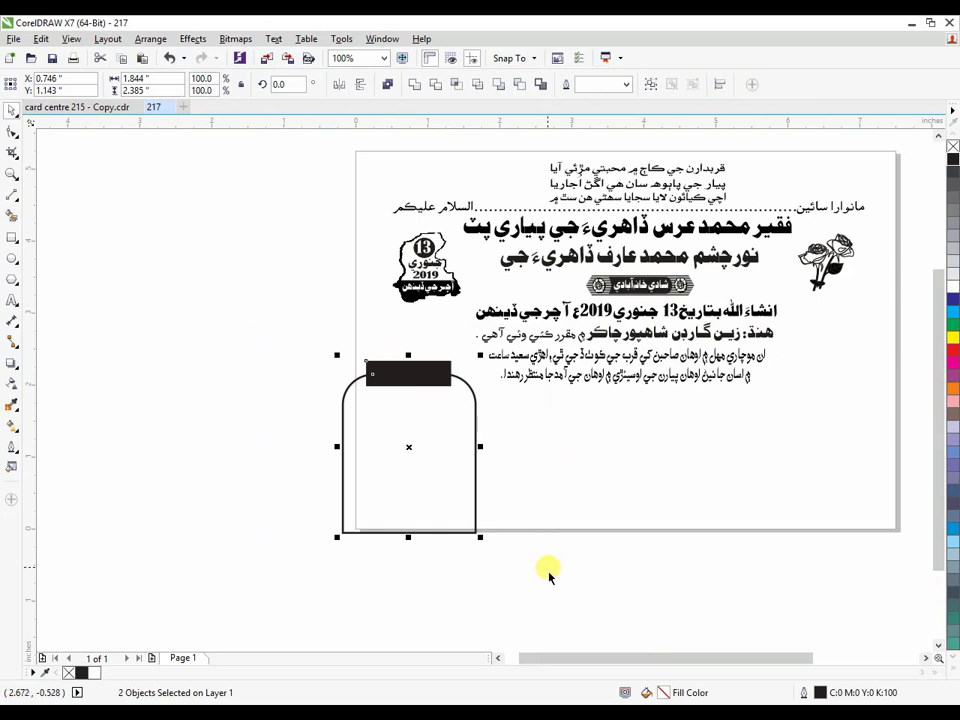
{"action": "key", "text": "ctrl+g"}
{"action": "left_click_drag", "start_coordinate": [461, 430], "coordinate": [491, 438]}
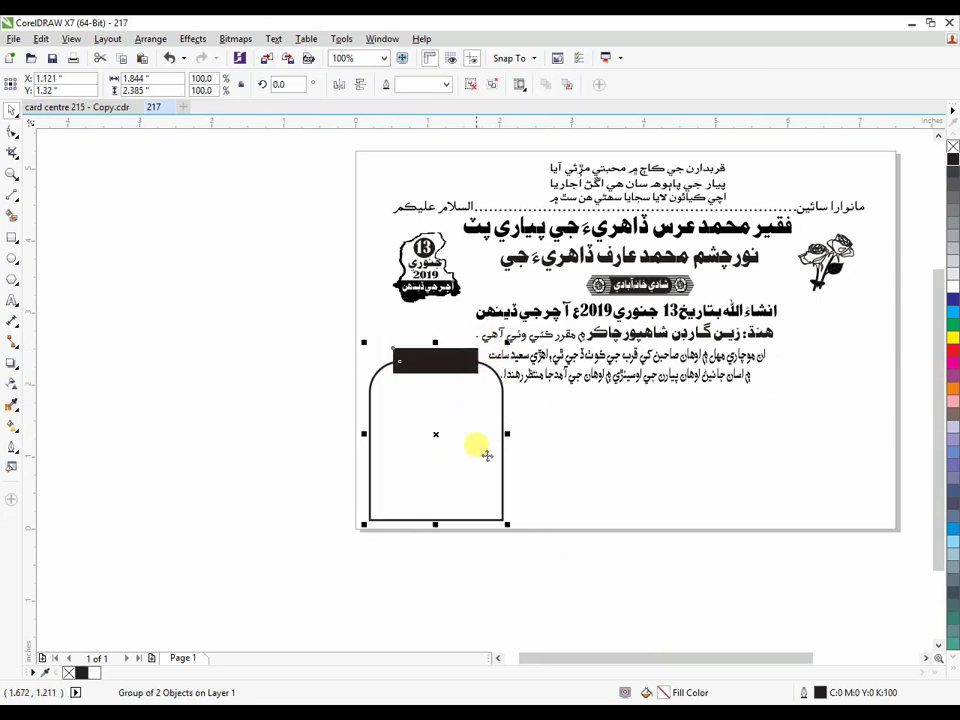
{"action": "left_click", "coordinate": [557, 456]}
Step: Place a copy of the grouped frame in the card's lower-right corner, level with the original
{"action": "left_click", "coordinate": [456, 439]}
{"action": "left_click_drag", "start_coordinate": [473, 451], "coordinate": [857, 453]}
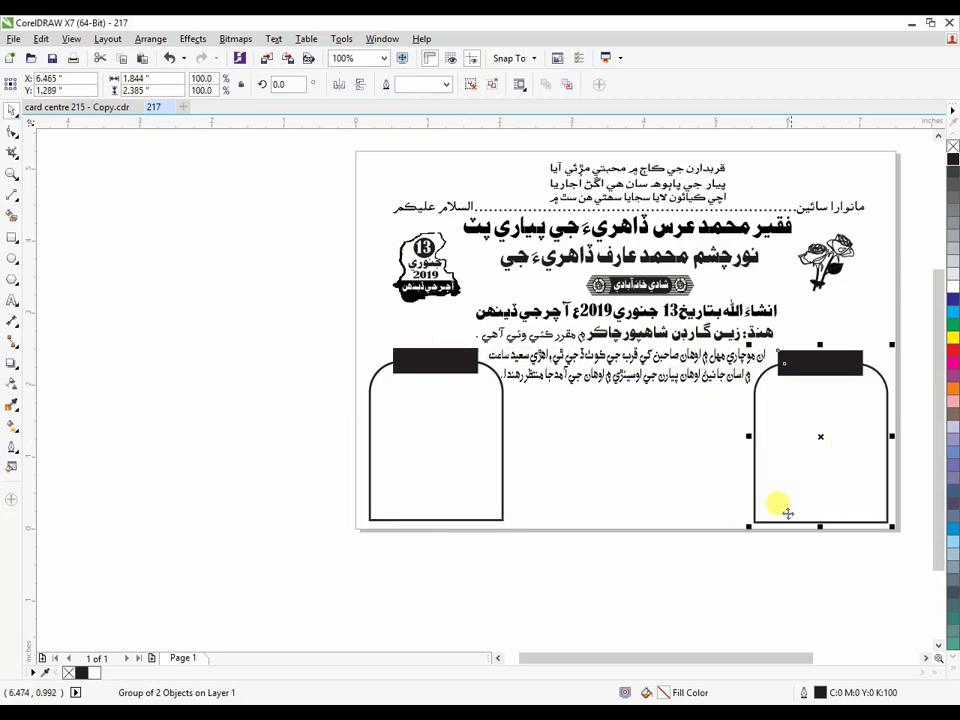
{"action": "left_click", "coordinate": [597, 600]}
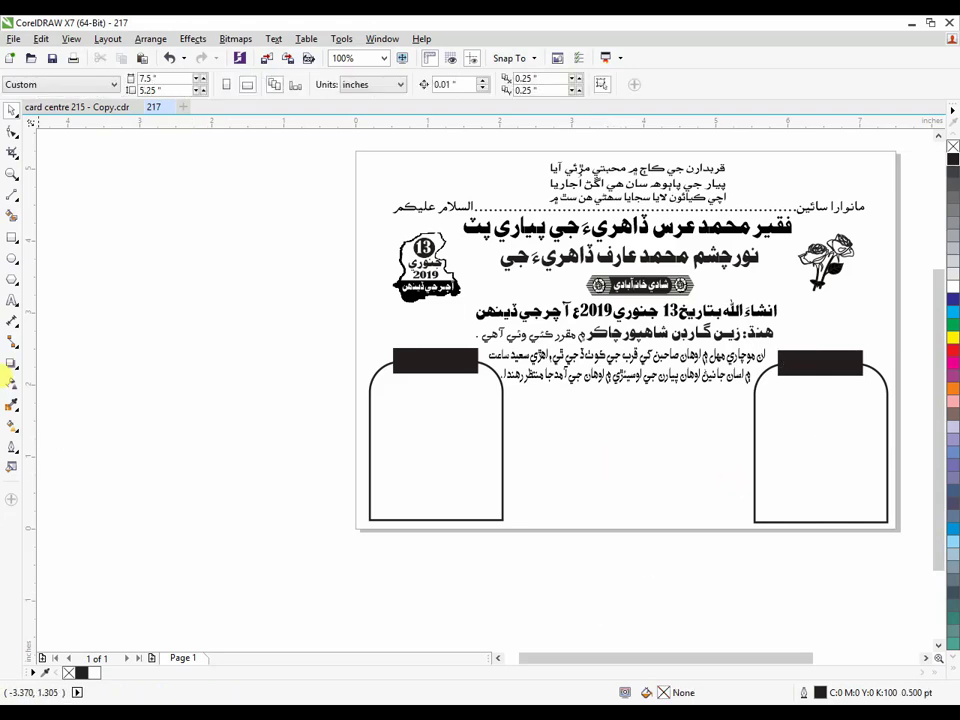
Step: Start an artistic text object between the two frames and set its font to Sarem Saamii
{"action": "left_click", "coordinate": [14, 303]}
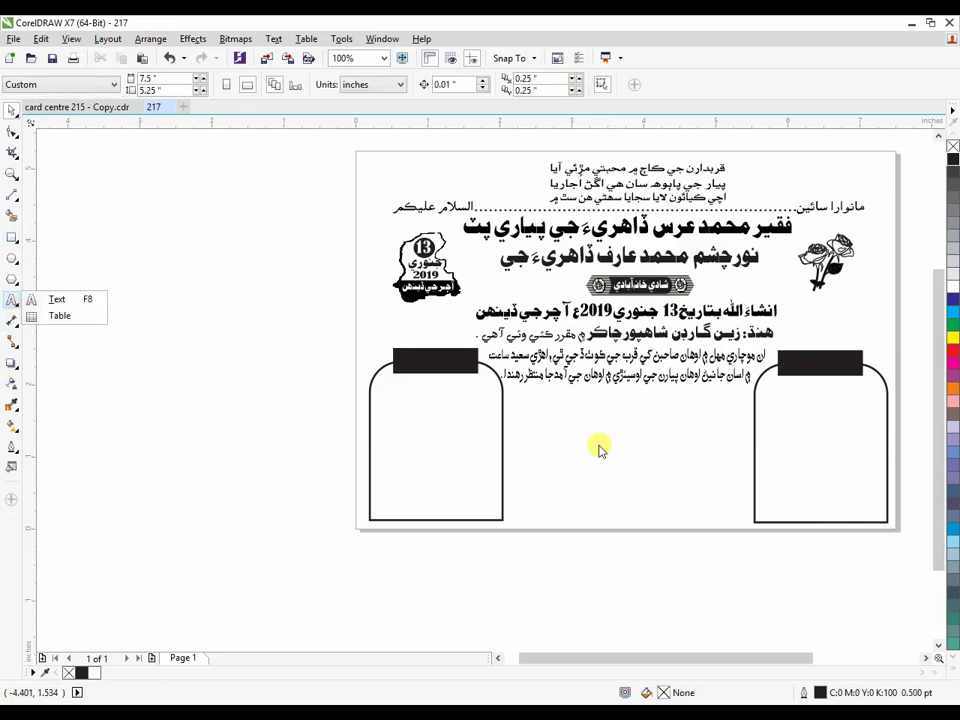
{"action": "left_click", "coordinate": [52, 299]}
{"action": "left_click", "coordinate": [650, 452]}
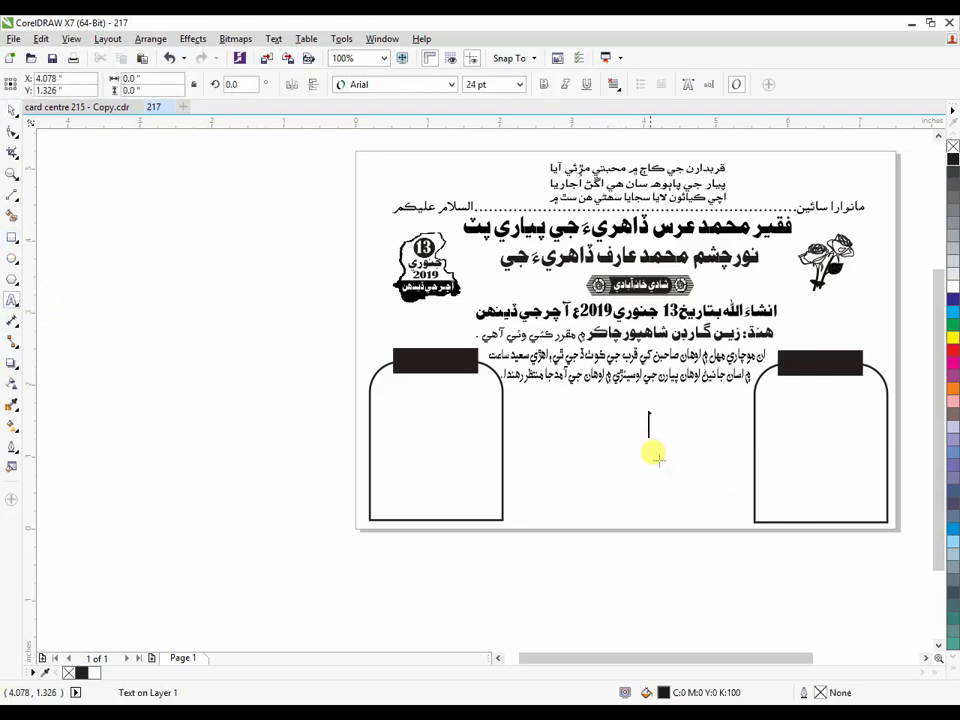
{"action": "left_click", "coordinate": [424, 84]}
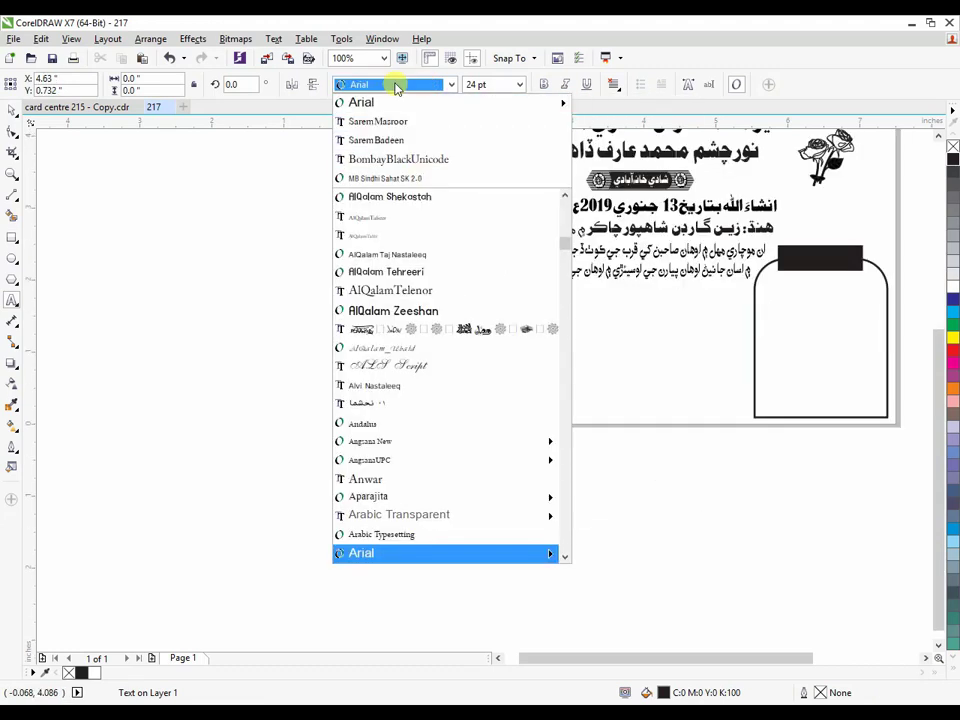
{"action": "type", "text": "s"}
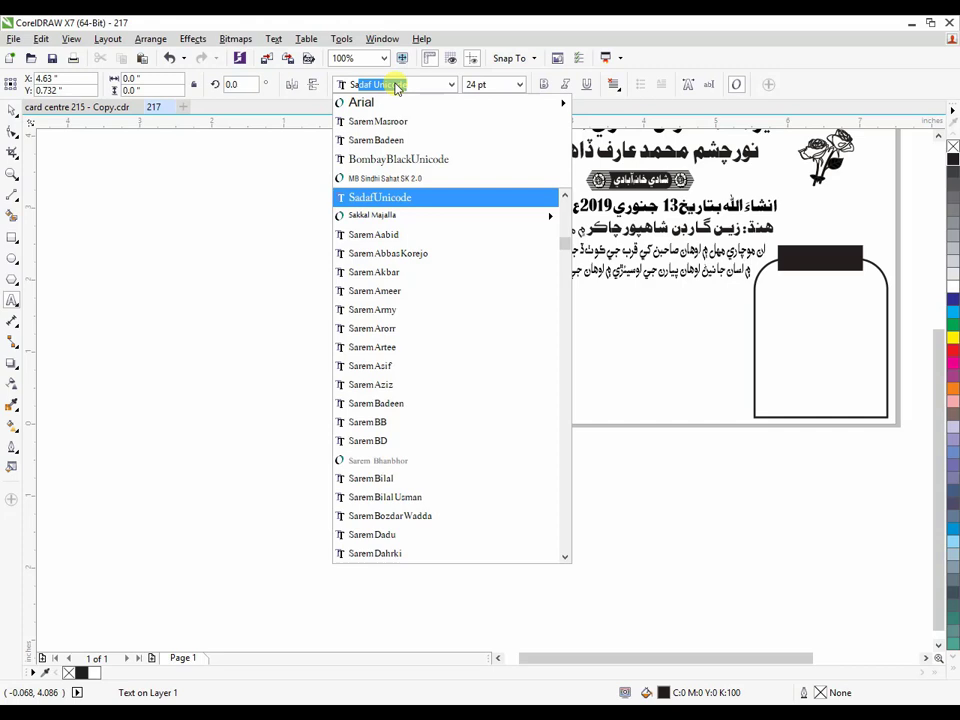
{"action": "type", "text": "arem "}
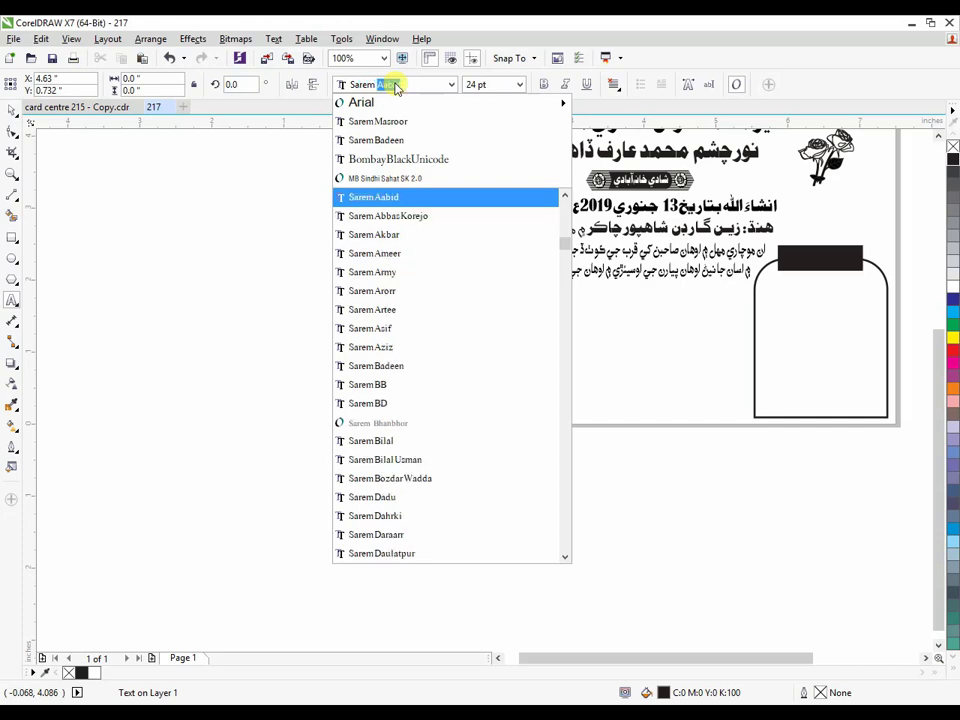
{"action": "type", "text": "Sam"}
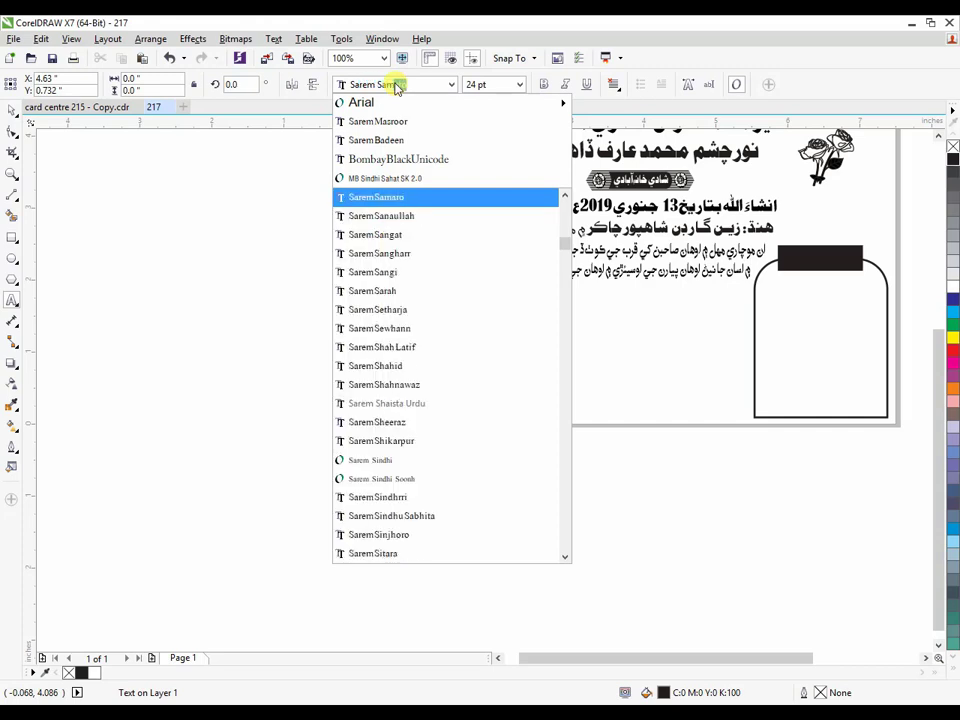
{"action": "key", "text": "BackSpace"}
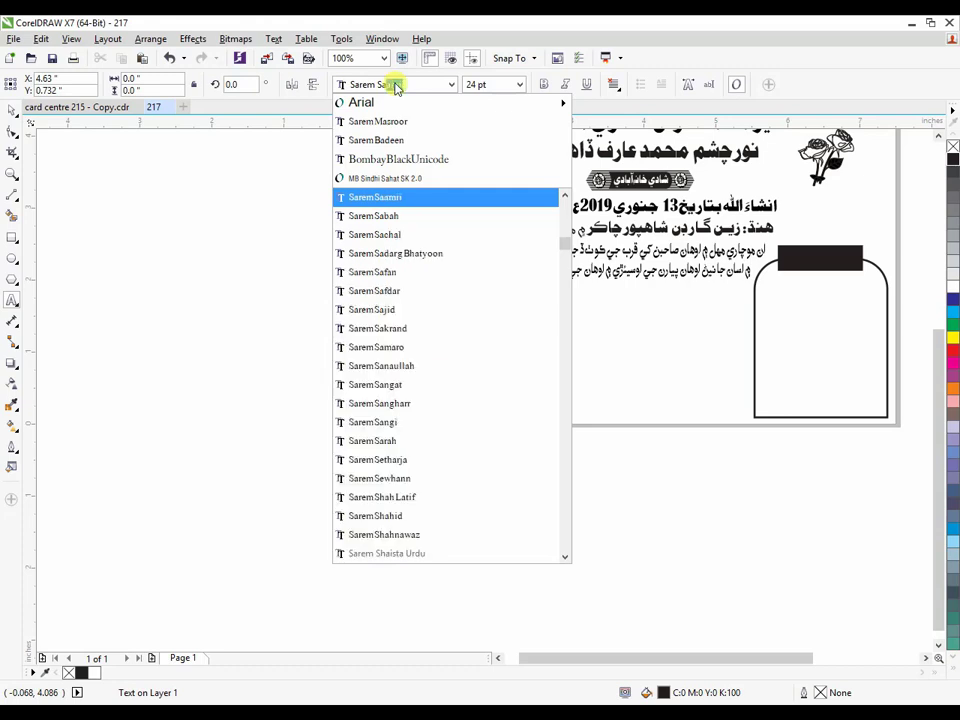
{"action": "key", "text": "Return"}
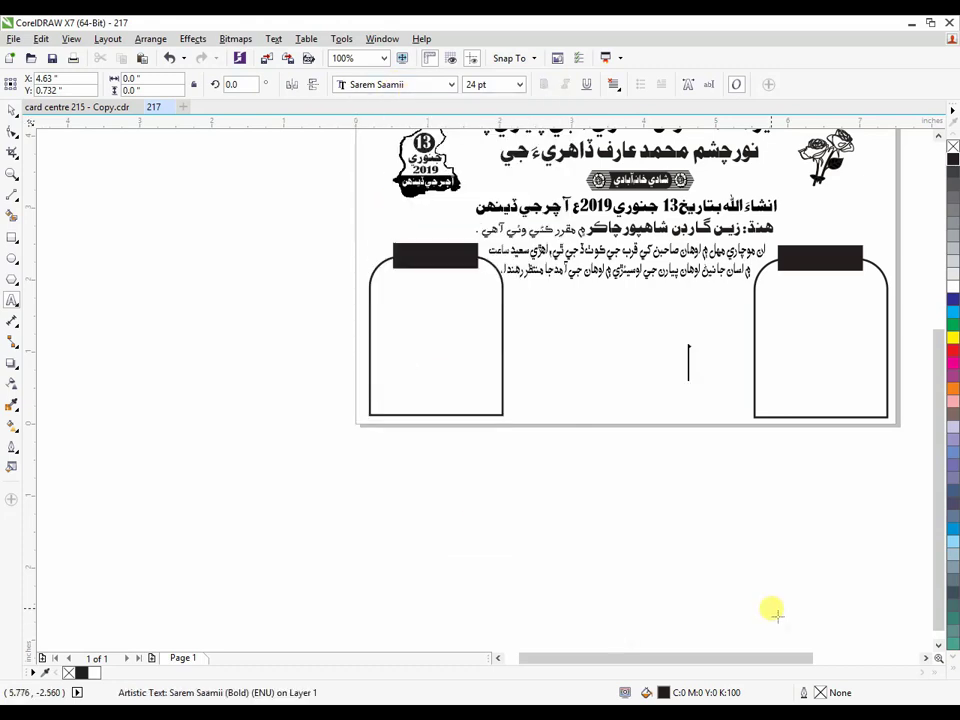
Step: Switch the input language to Sindhi (Pakistan) and enter the heading آسائتا
{"action": "left_click", "coordinate": [882, 712]}
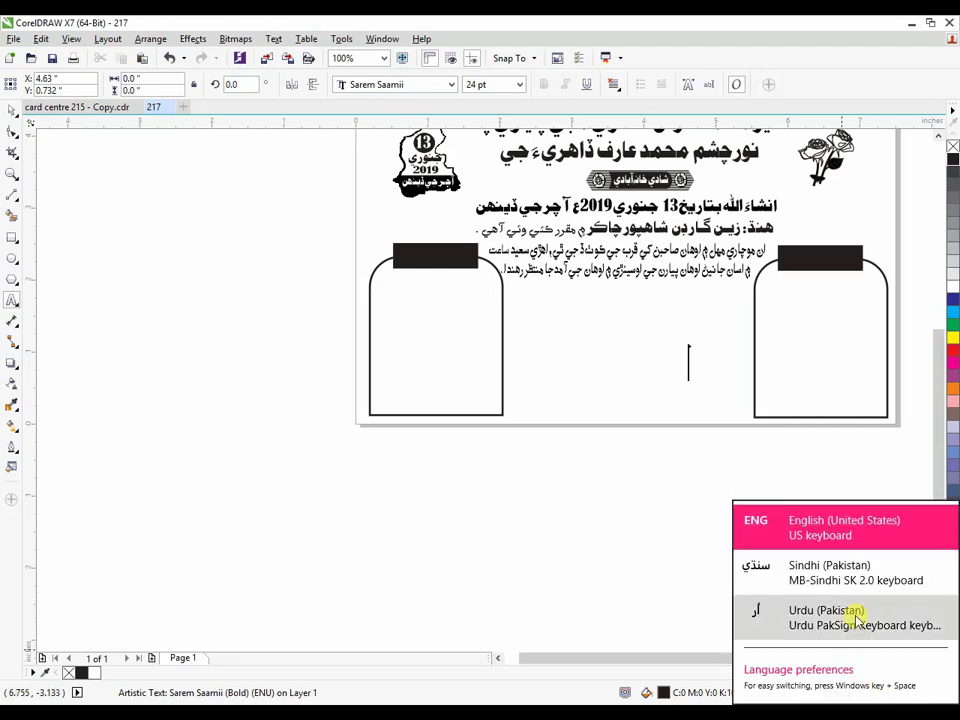
{"action": "left_click", "coordinate": [850, 585]}
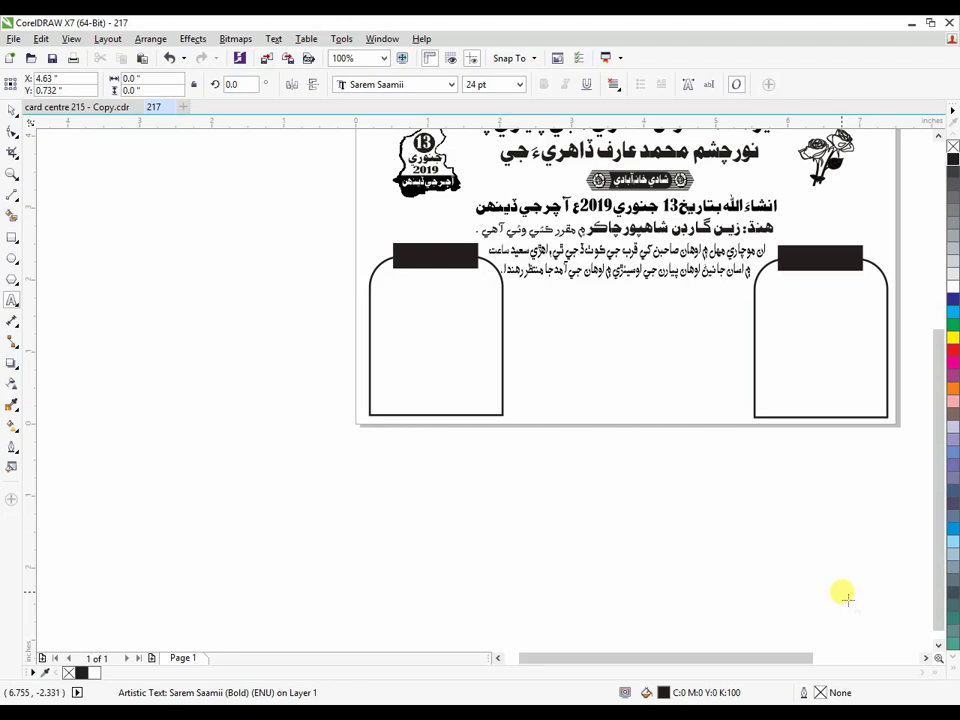
{"action": "type", "text": "آسائتا"}
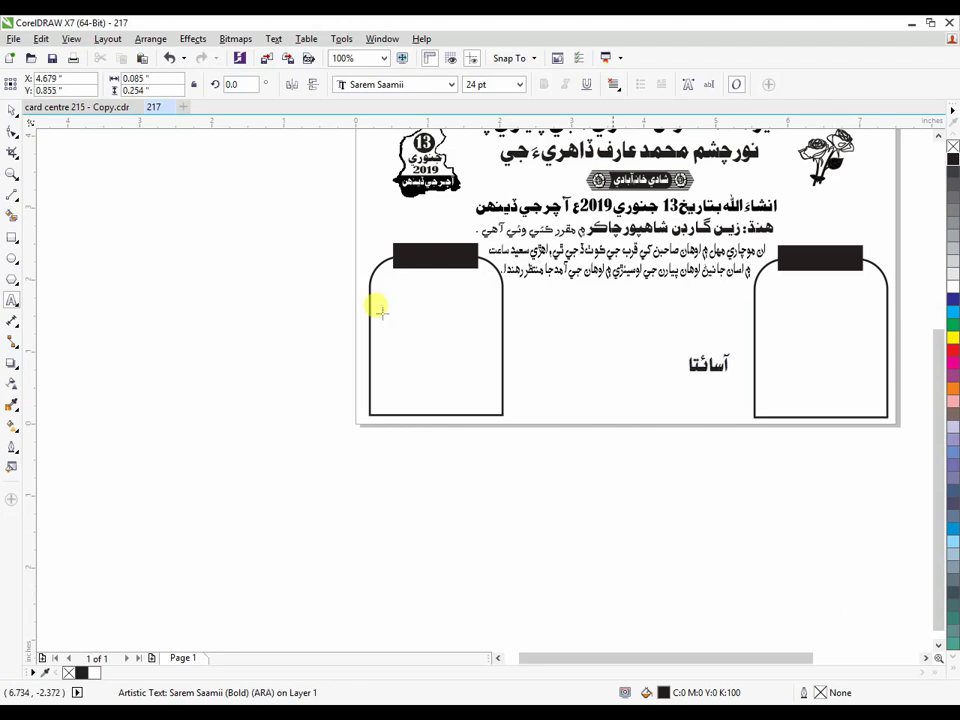
{"action": "left_click", "coordinate": [12, 110]}
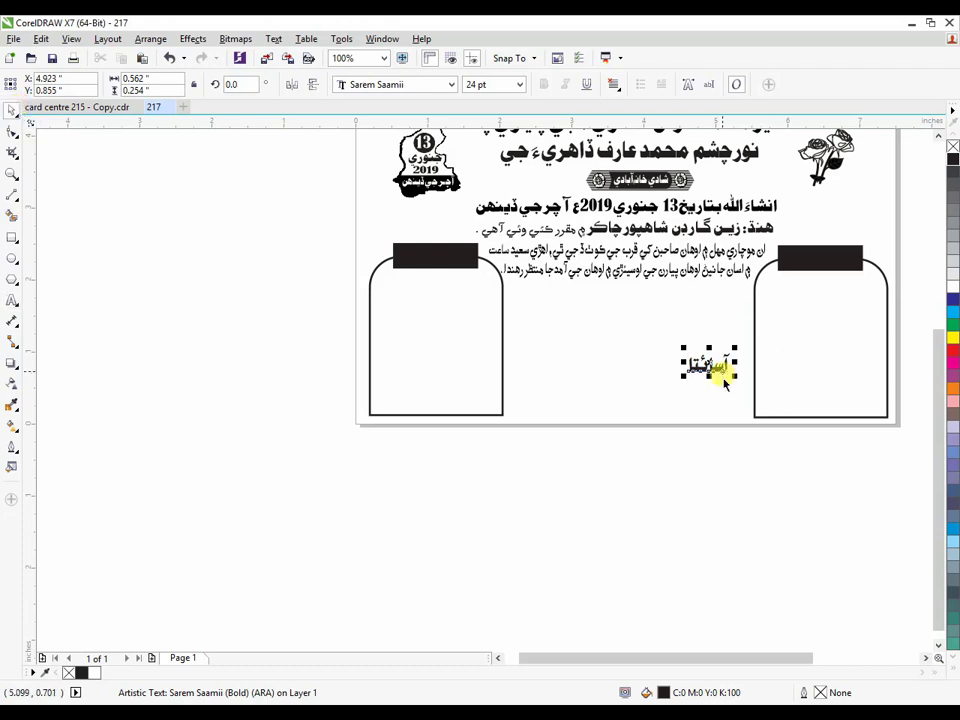
Step: Place the آسائتا heading in white on the lower-right frame's header box, enlarged to about 0.8 by 0.3 inches and centered
{"action": "left_click_drag", "start_coordinate": [720, 368], "coordinate": [850, 267]}
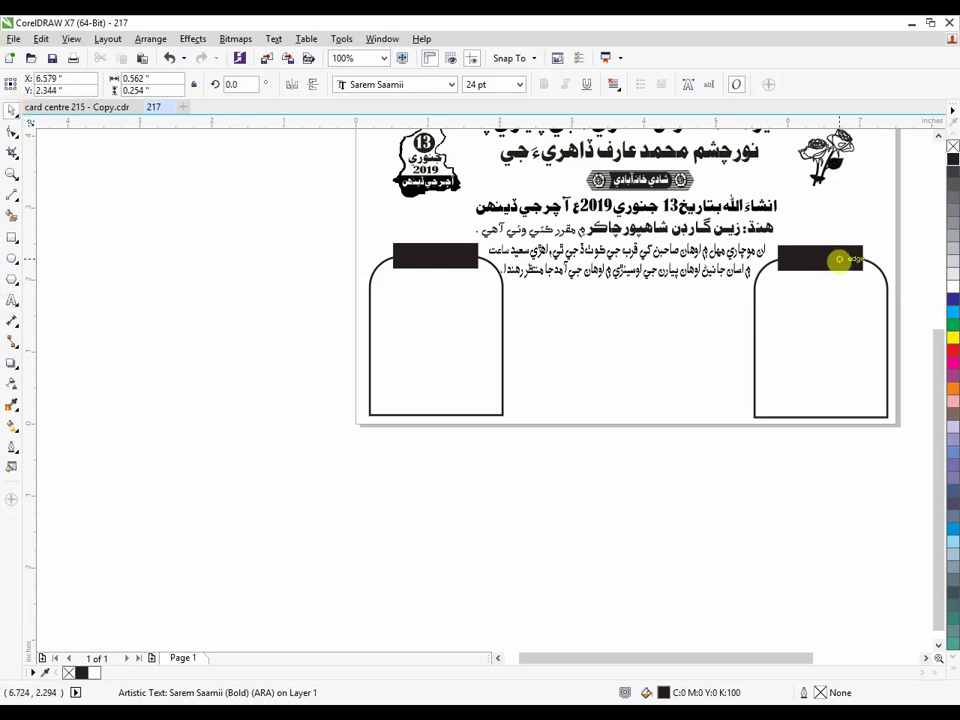
{"action": "scroll", "coordinate": [866, 278], "scroll_direction": "up", "scroll_amount": 3}
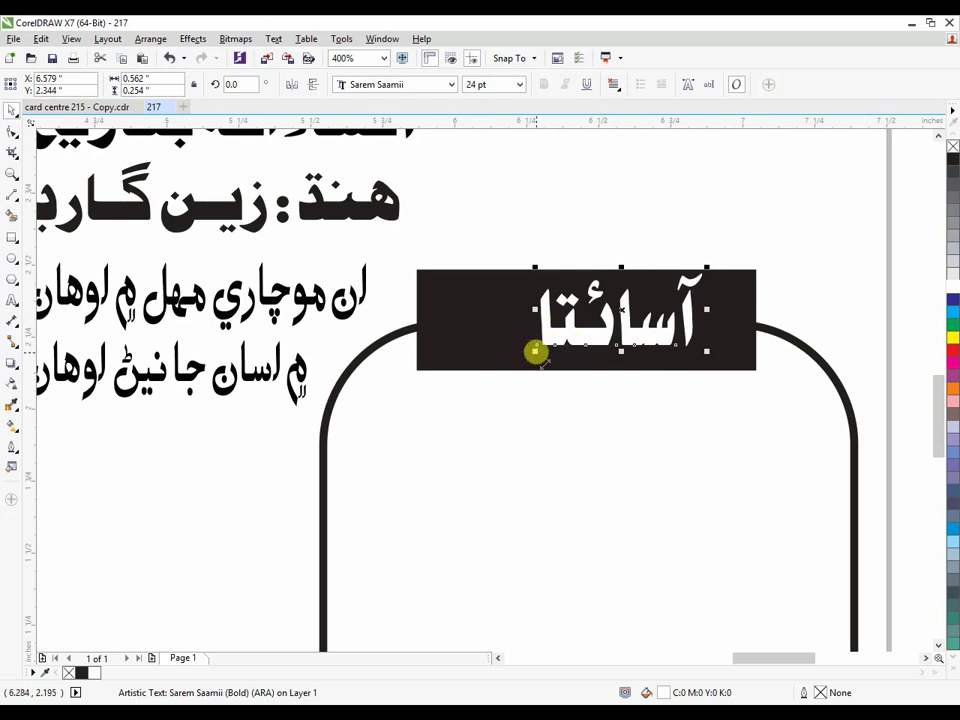
{"action": "left_click_drag", "start_coordinate": [537, 352], "coordinate": [467, 318]}
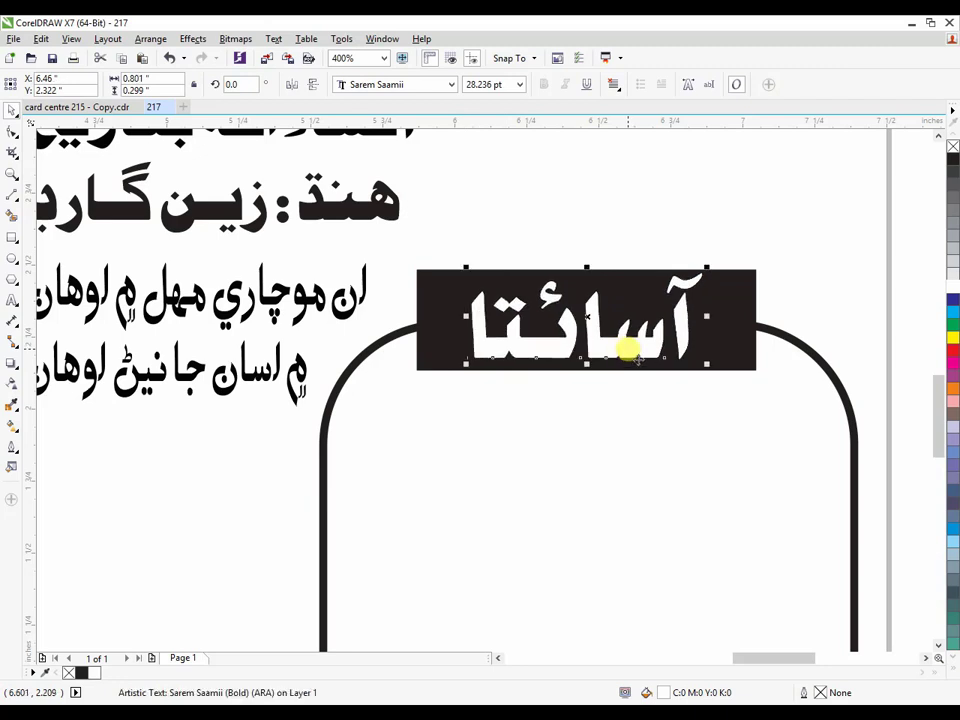
{"action": "left_click_drag", "start_coordinate": [628, 350], "coordinate": [665, 348]}
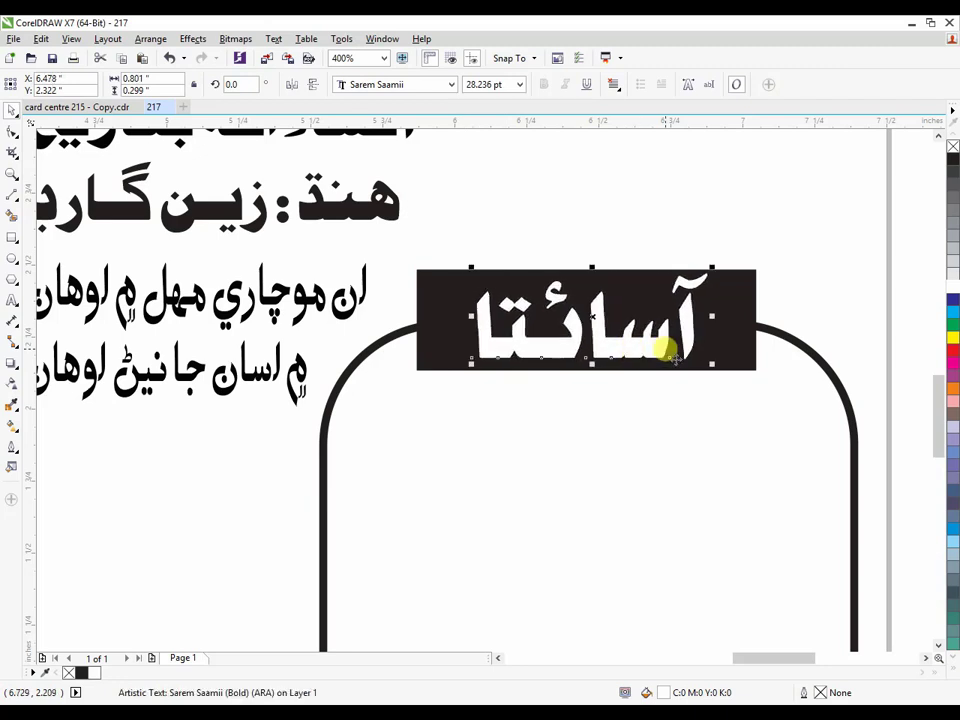
Step: Duplicate the white آسائتا heading and place the copy on the lower-left frame's black header box
{"action": "scroll", "coordinate": [676, 358], "scroll_direction": "down", "scroll_amount": 3}
{"action": "key", "text": "ctrl+d"}
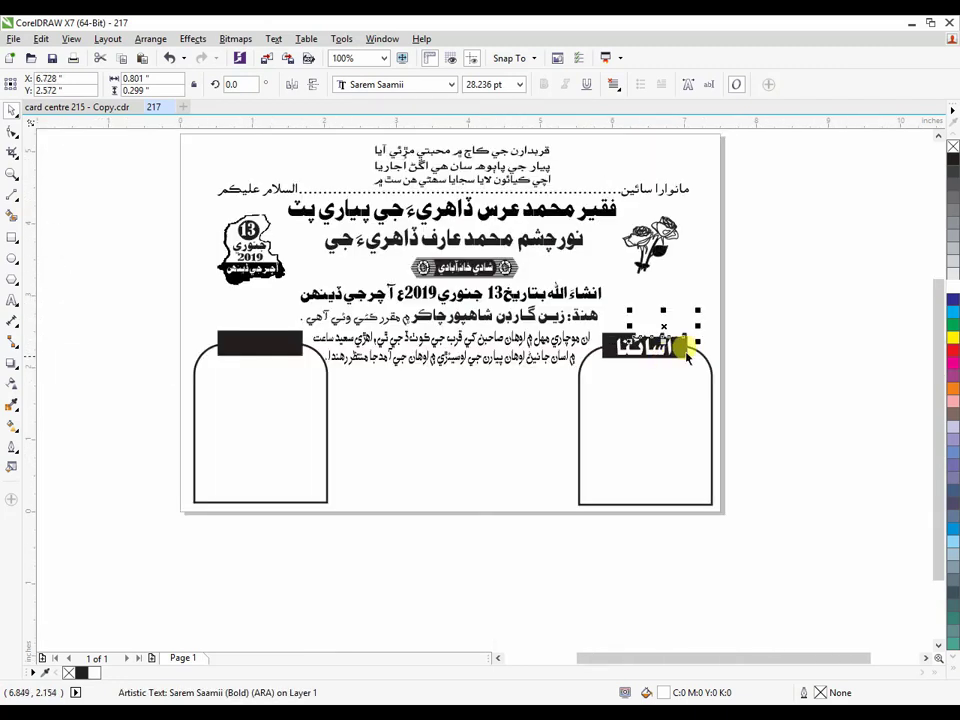
{"action": "left_click_drag", "start_coordinate": [684, 328], "coordinate": [251, 344]}
{"action": "key", "text": "Escape"}
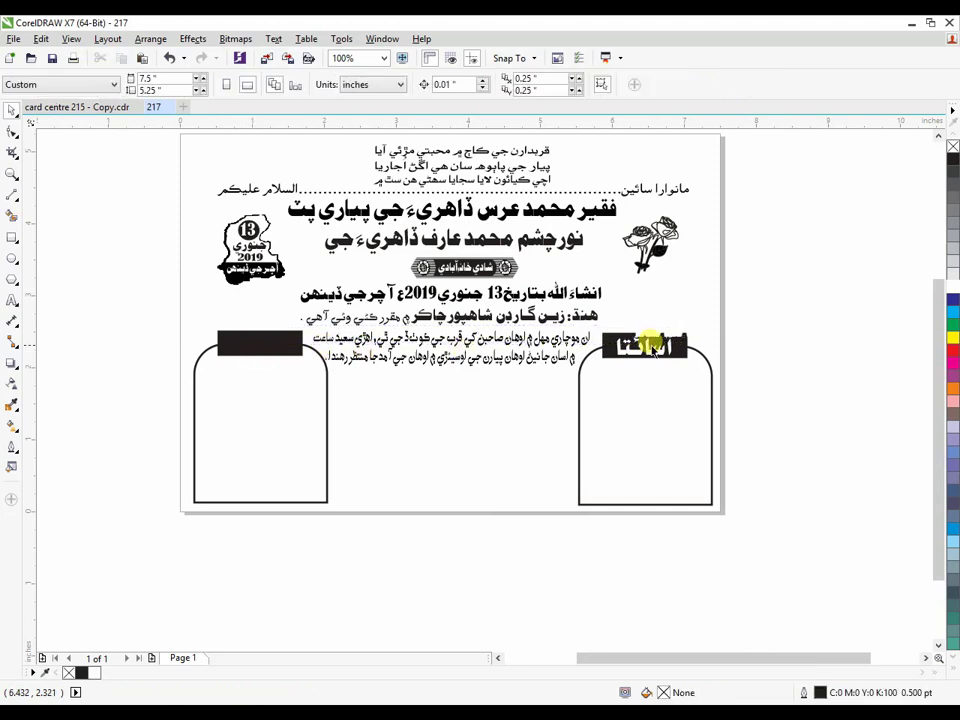
{"action": "left_click", "coordinate": [664, 330]}
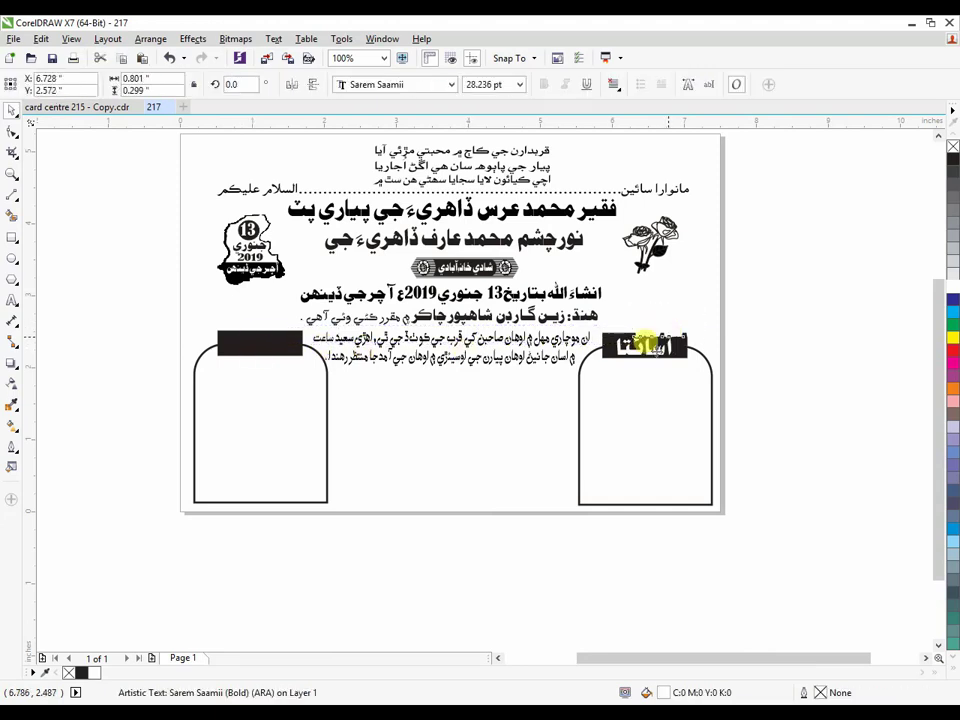
{"action": "left_click_drag", "start_coordinate": [664, 328], "coordinate": [286, 360]}
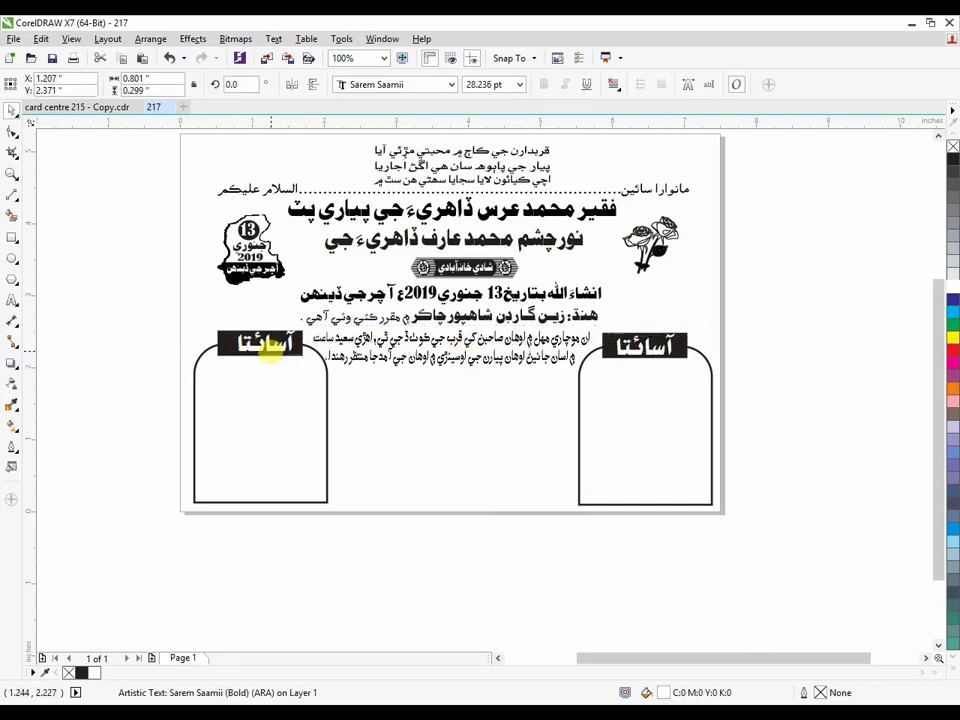
Step: Nudge the copied heading about 0.05 inches left and 0.03 inches down to center it in the header box
{"action": "scroll", "coordinate": [230, 343], "scroll_direction": "up", "scroll_amount": 2}
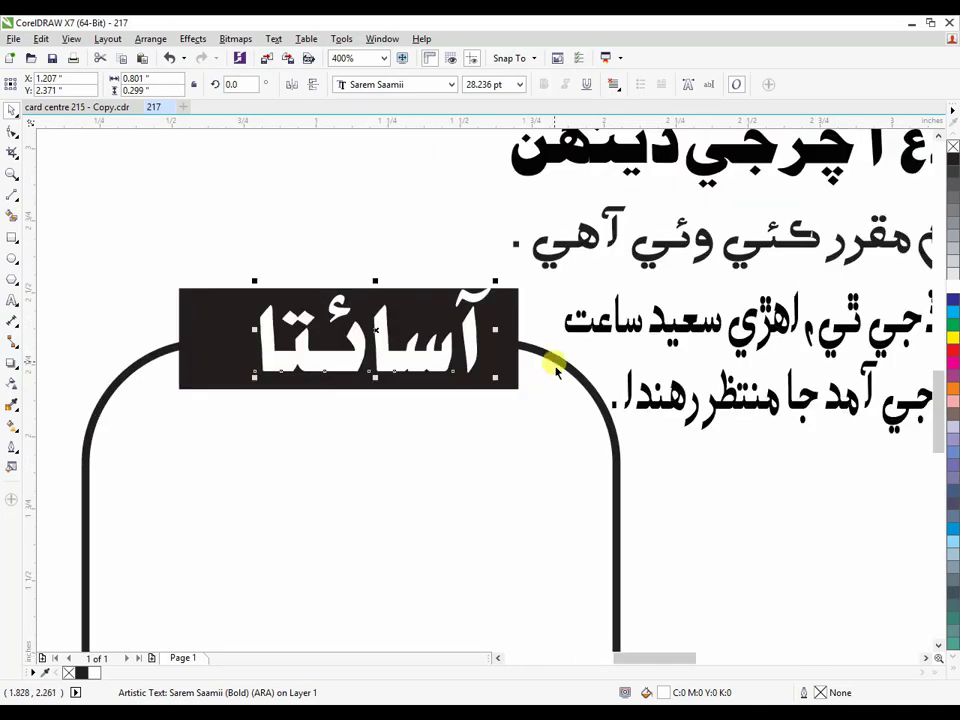
{"action": "key", "text": "Down"}
{"action": "key", "text": "Down"}
{"action": "key", "text": "Left"}
{"action": "key", "text": "Left"}
{"action": "key", "text": "Left"}
{"action": "key", "text": "Left"}
{"action": "key", "text": "Up"}
{"action": "key", "text": "Left"}
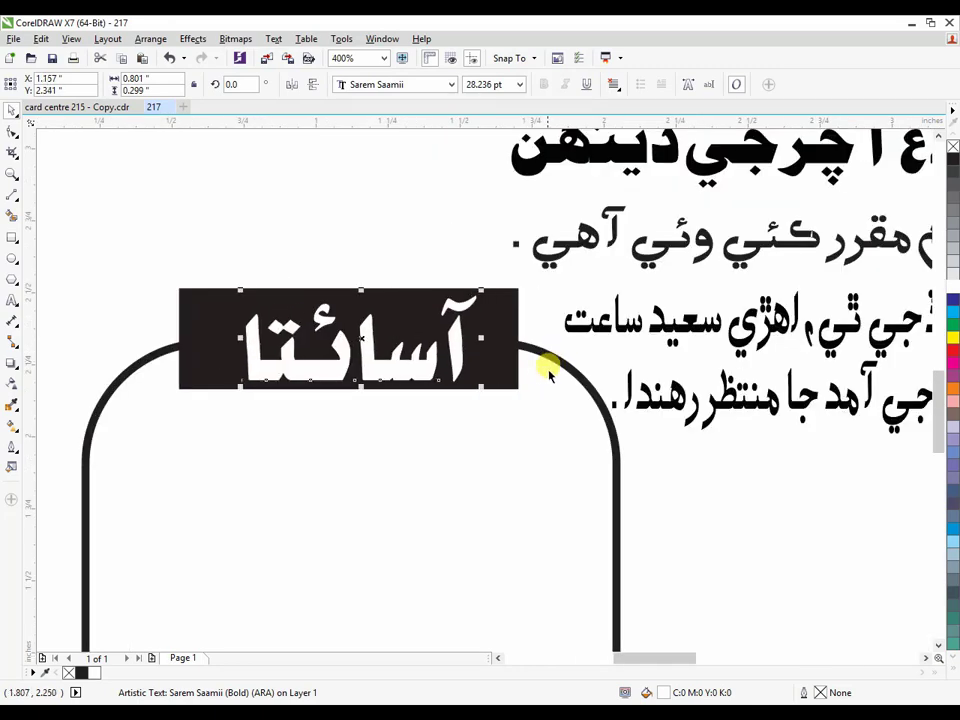
Step: Replace the copied heading's text with آجيان ڪندڙ
{"action": "left_click", "coordinate": [10, 302]}
{"action": "key", "text": "BackSpace"}
{"action": "key", "text": "BackSpace"}
{"action": "key", "text": "BackSpace"}
{"action": "key", "text": "BackSpace"}
{"action": "key", "text": "BackSpace"}
{"action": "key", "text": "BackSpace"}
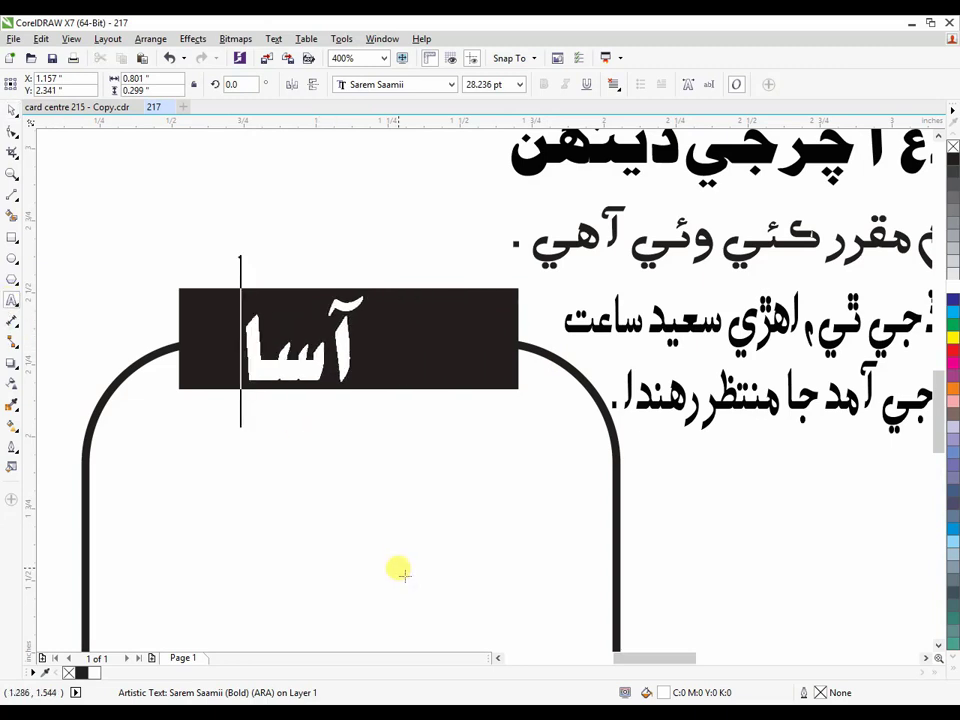
{"action": "type", "text": "آ"}
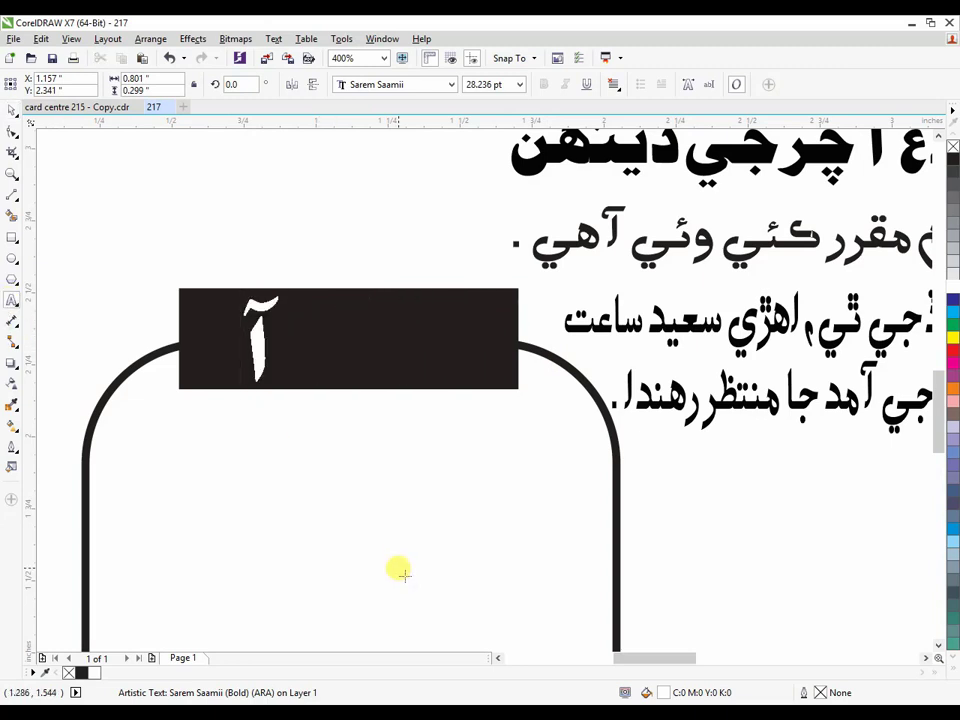
{"action": "type", "text": "جيان"}
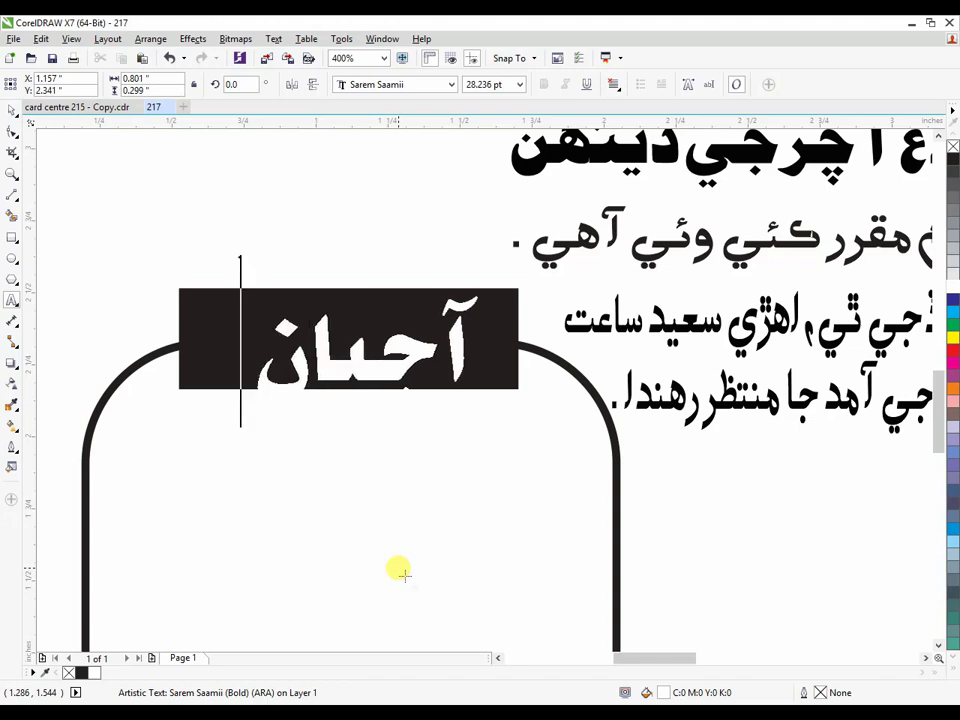
{"action": "type", "text": " ڪندڙ"}
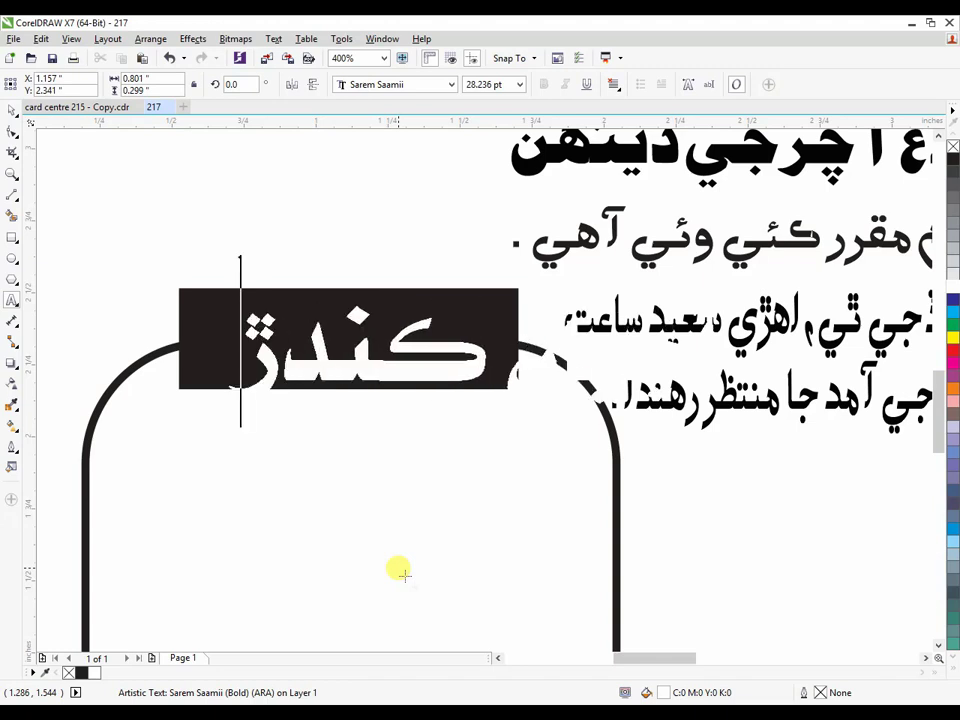
{"action": "left_click", "coordinate": [12, 108]}
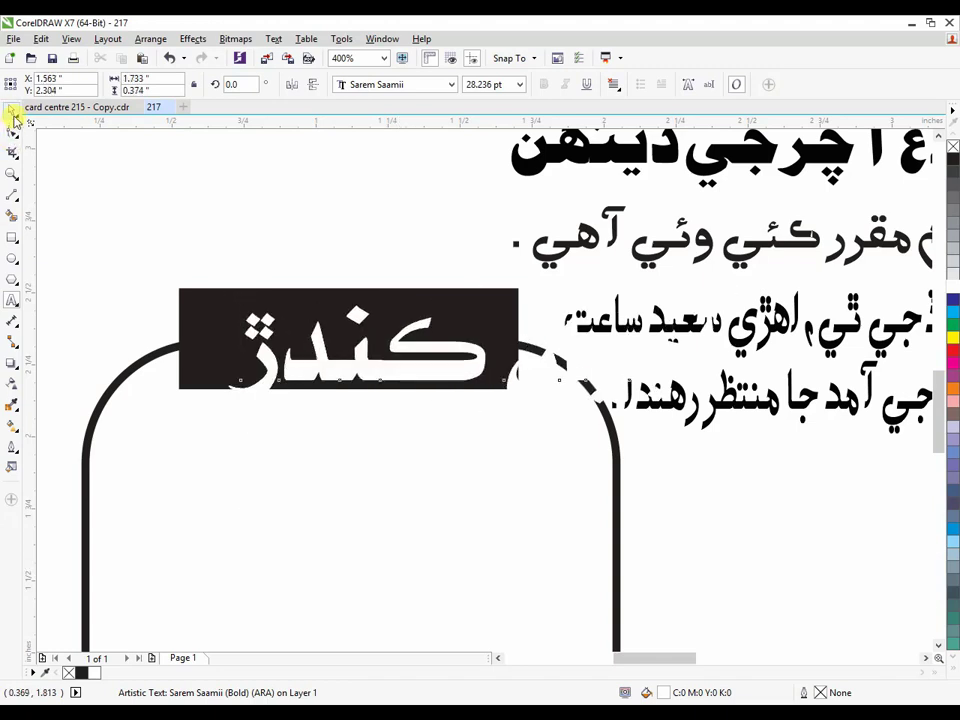
Step: Resize the آجيان ڪندڙ heading to about 1.09 by 0.29 inches to fit inside the lower-left frame's header box
{"action": "left_click_drag", "start_coordinate": [732, 290], "coordinate": [444, 332]}
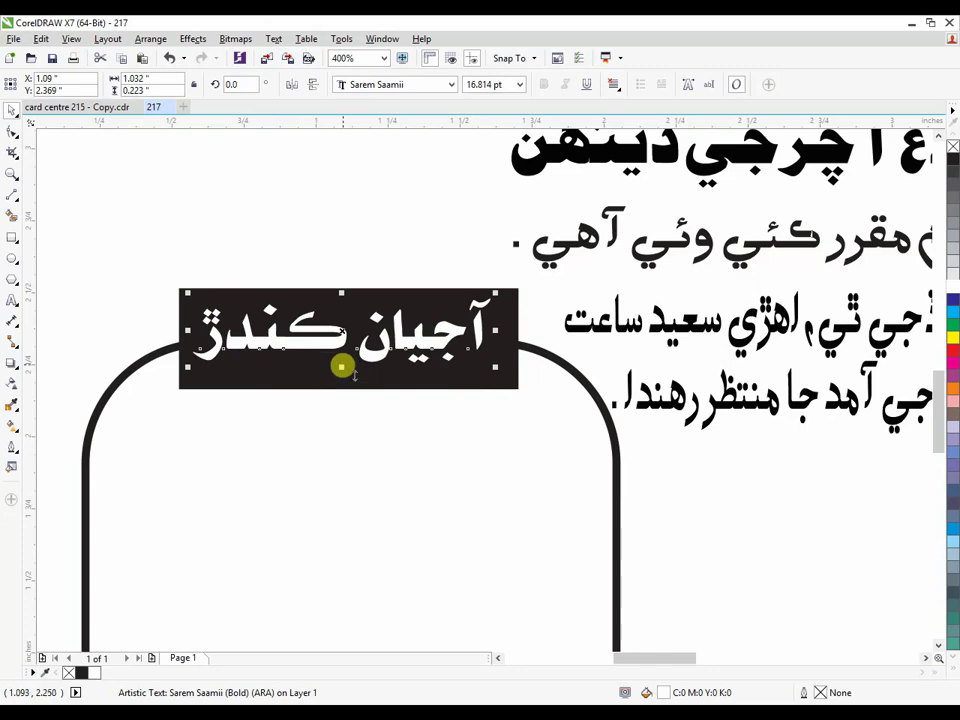
{"action": "left_click_drag", "start_coordinate": [352, 378], "coordinate": [350, 396]}
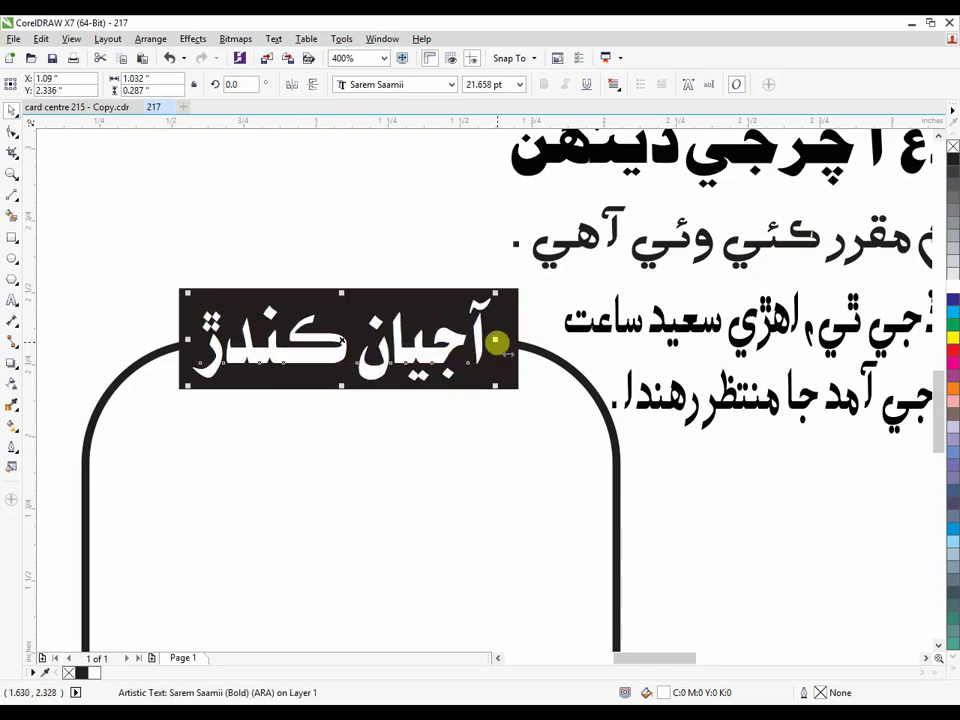
{"action": "left_click_drag", "start_coordinate": [497, 343], "coordinate": [516, 342]}
{"action": "scroll", "coordinate": [492, 365], "scroll_direction": "down", "scroll_amount": 2}
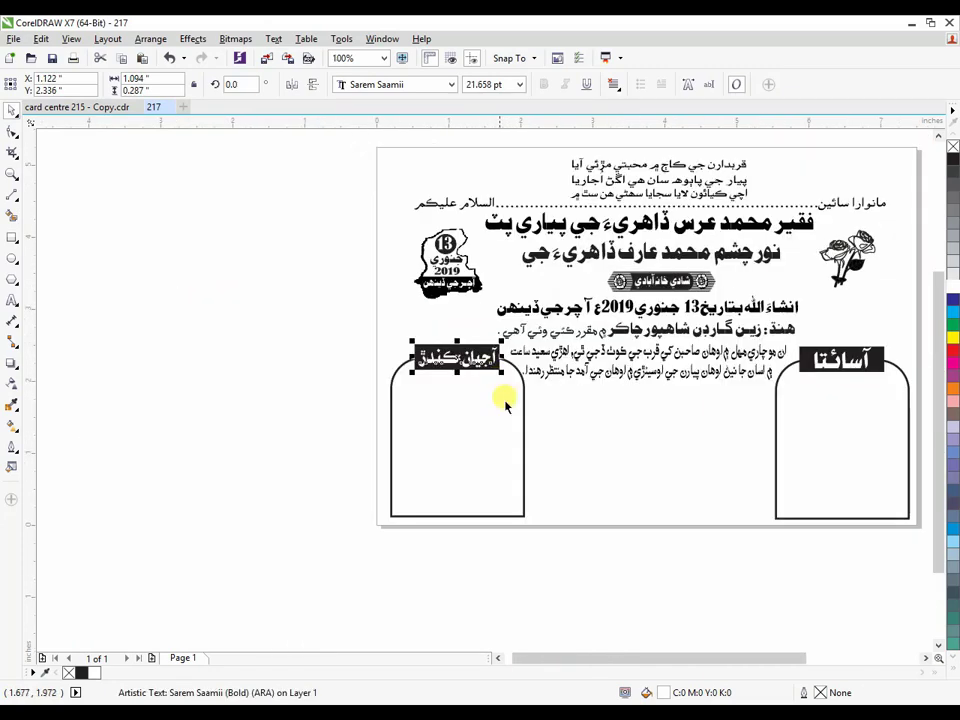
Step: Copy the name list under the آسائتا heading from card centre 215 - Copy.cdr and paste it into document 217
{"action": "left_click", "coordinate": [776, 533]}
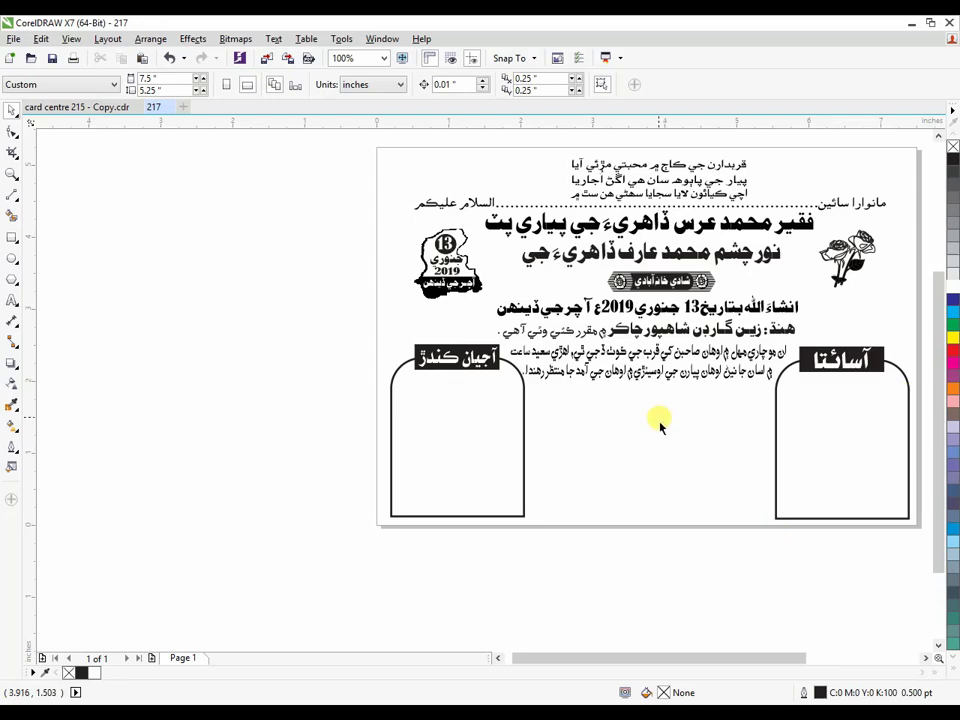
{"action": "left_click", "coordinate": [95, 108]}
{"action": "scroll", "coordinate": [574, 439], "scroll_direction": "up", "scroll_amount": 4}
{"action": "scroll", "coordinate": [549, 422], "scroll_direction": "down", "scroll_amount": 3}
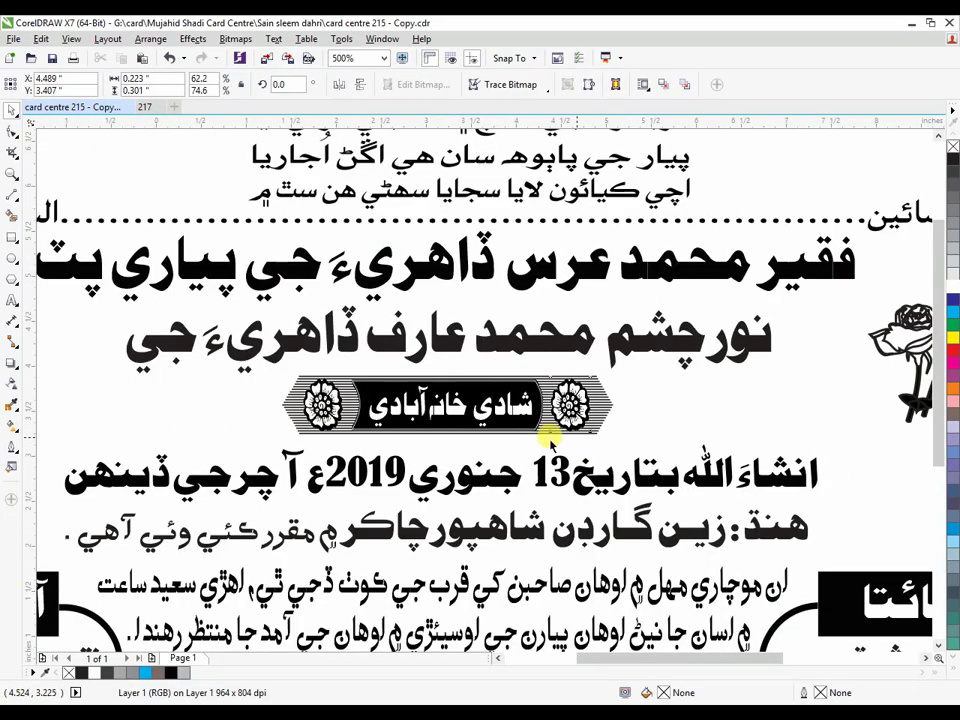
{"action": "scroll", "coordinate": [828, 624], "scroll_direction": "down", "scroll_amount": 4}
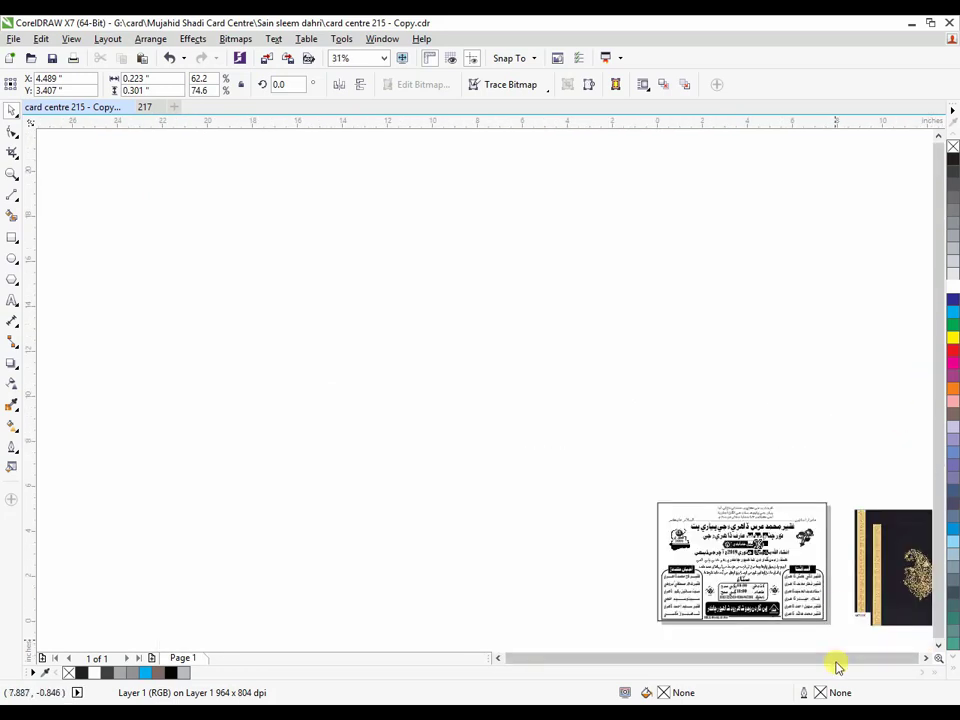
{"action": "scroll", "coordinate": [830, 642], "scroll_direction": "up", "scroll_amount": 4}
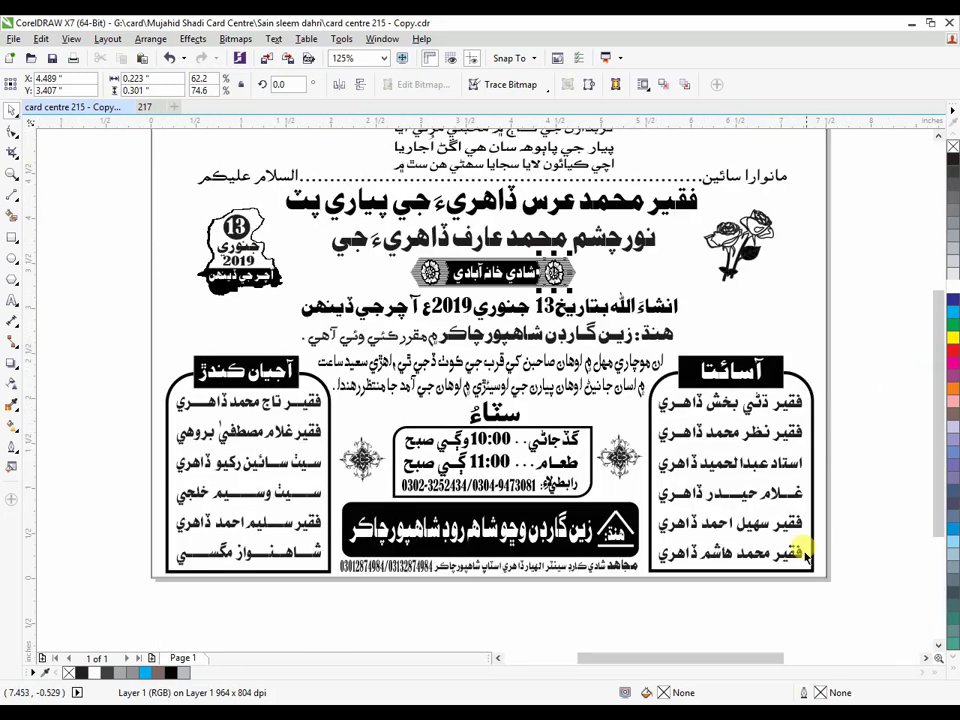
{"action": "left_click", "coordinate": [785, 418]}
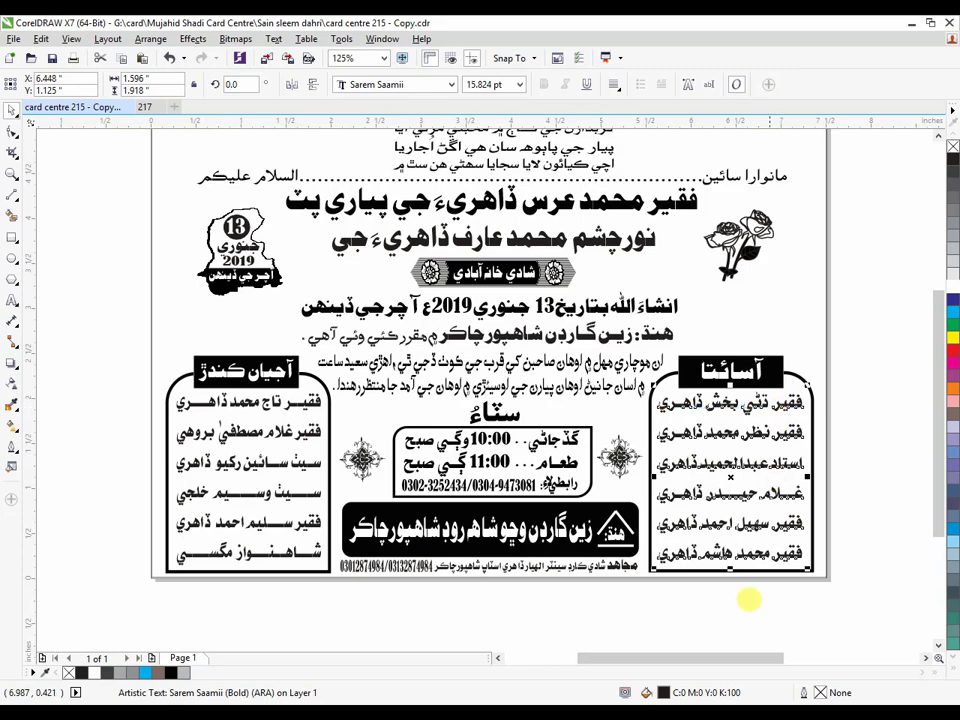
{"action": "left_click", "coordinate": [148, 107]}
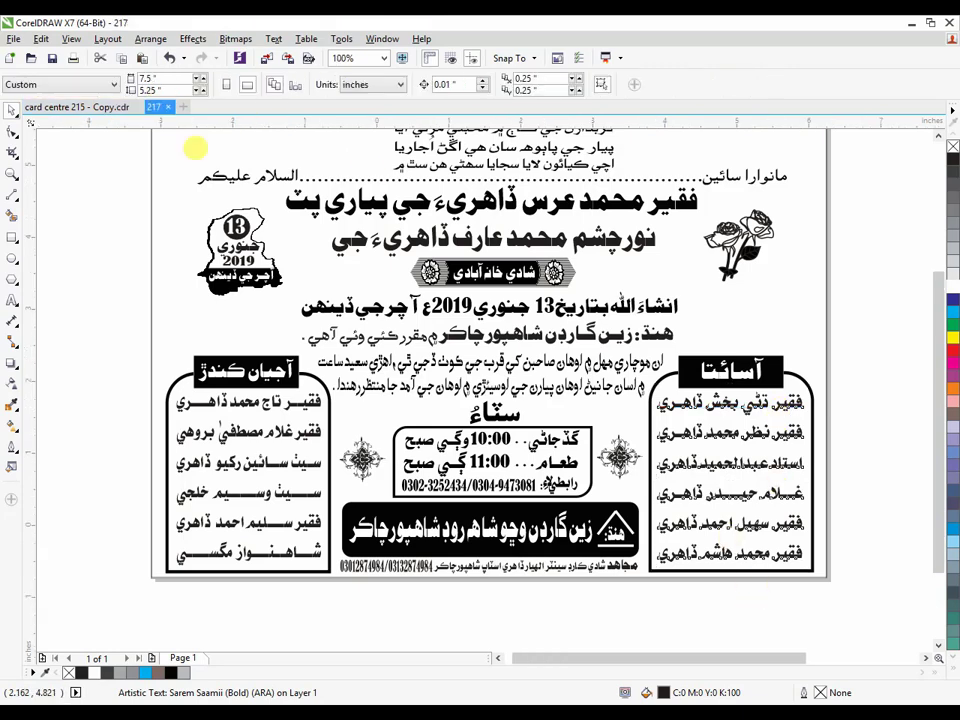
{"action": "key", "text": "ctrl+v"}
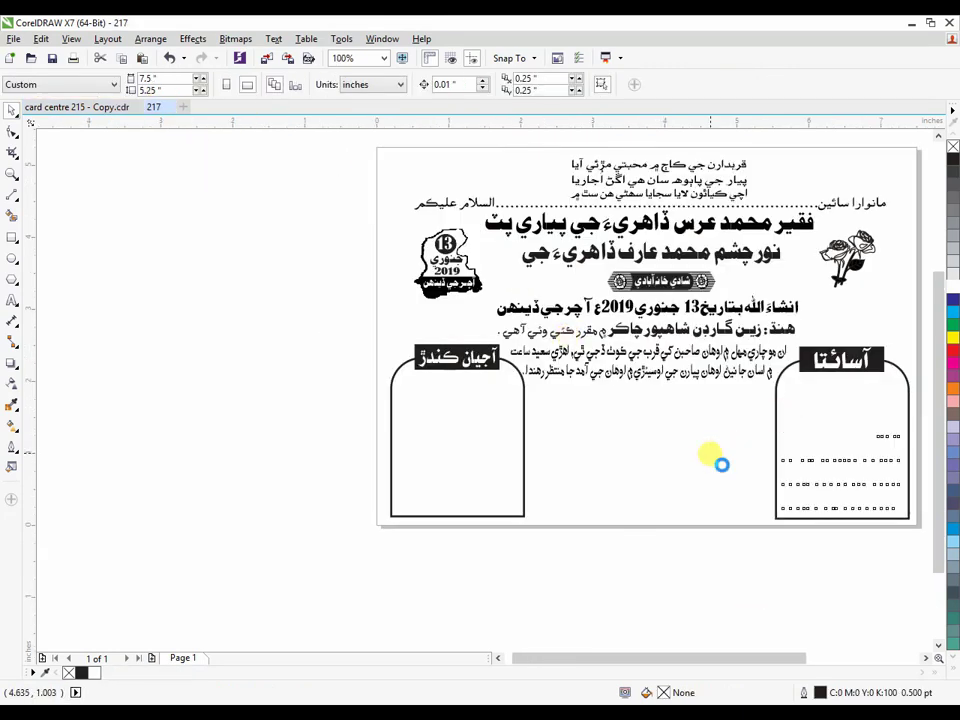
Step: Copy the reference card's آجيان ڪندڙ name list into document 217 and nudge it about 0.04 inches right within its frame
{"action": "left_click", "coordinate": [96, 110]}
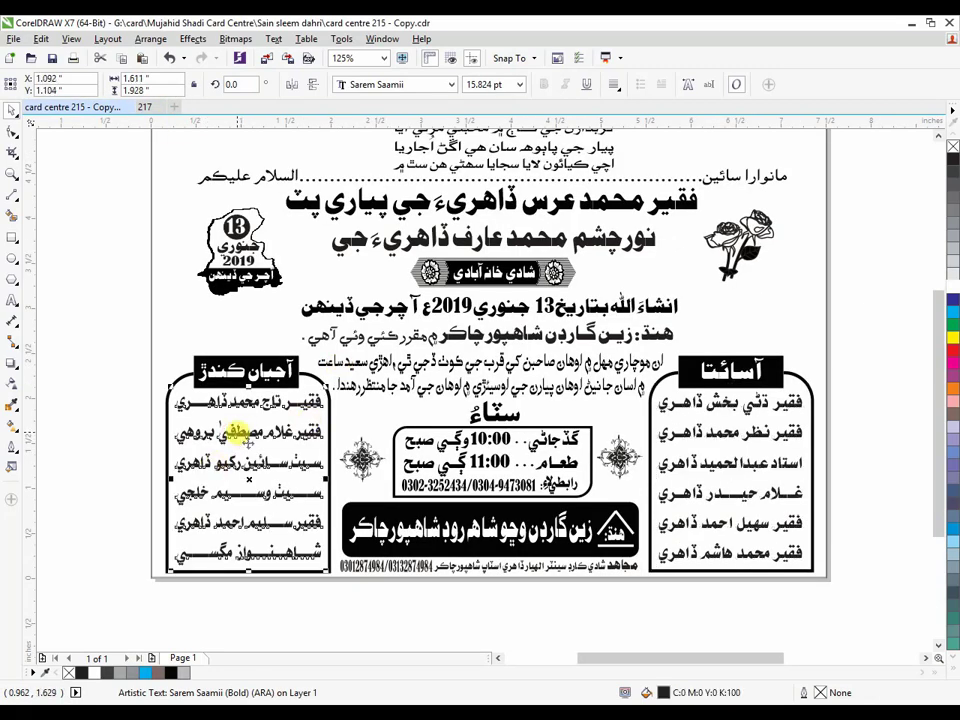
{"action": "left_click", "coordinate": [148, 107]}
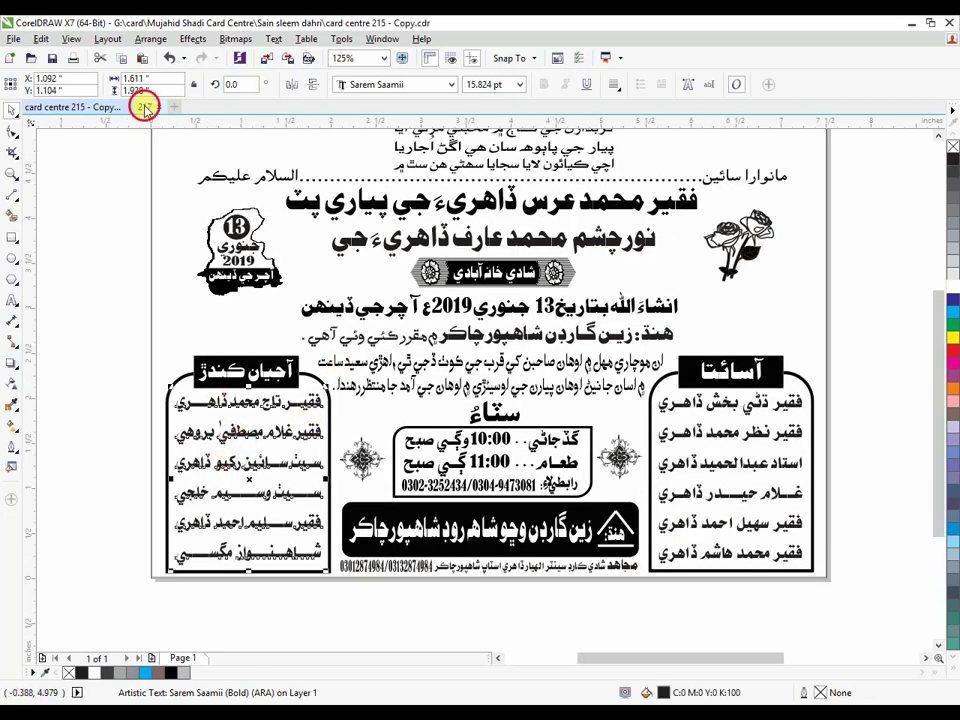
{"action": "left_click", "coordinate": [456, 441]}
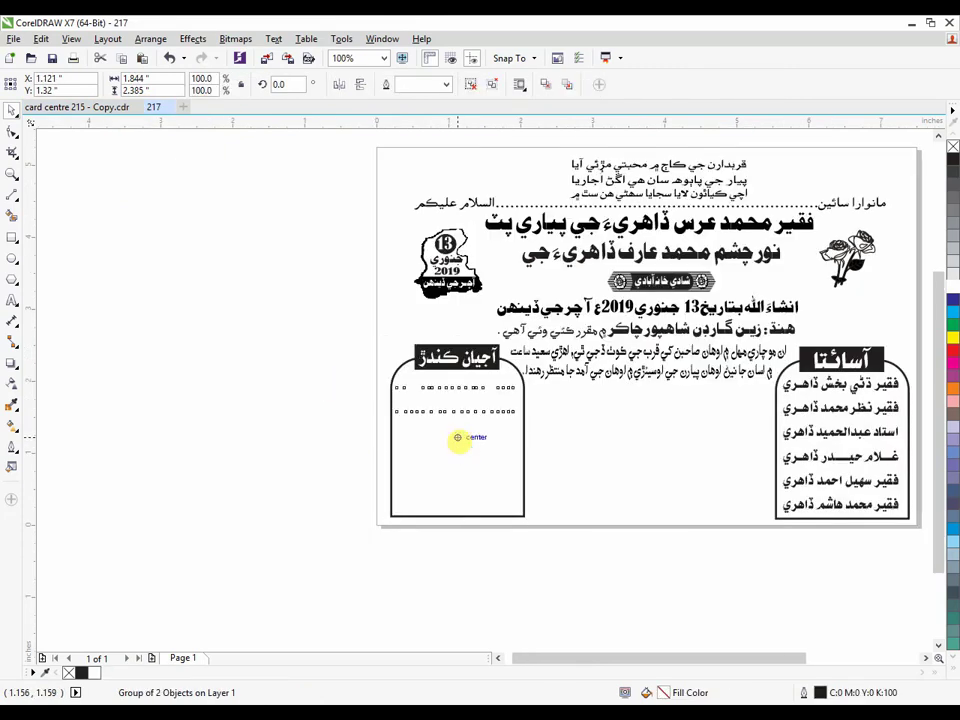
{"action": "key", "text": "ctrl+v"}
{"action": "key", "text": "Right"}
{"action": "key", "text": "Right"}
{"action": "key", "text": "Right"}
{"action": "key", "text": "Right"}
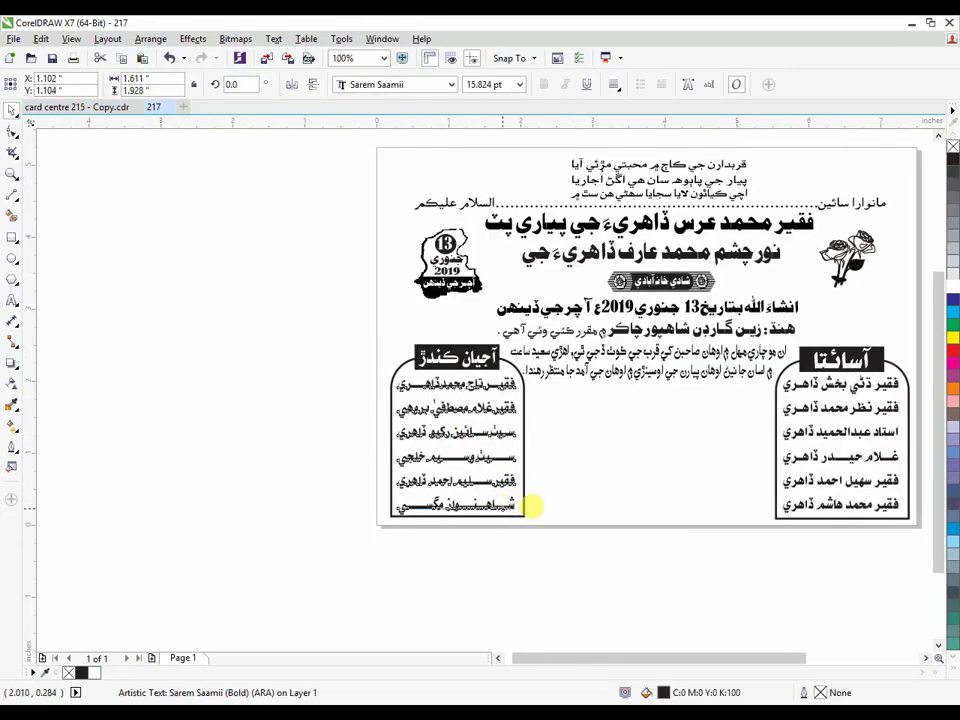
Step: Nudge the name list under the آسائتا heading slightly right to center it in its frame
{"action": "left_click", "coordinate": [823, 427]}
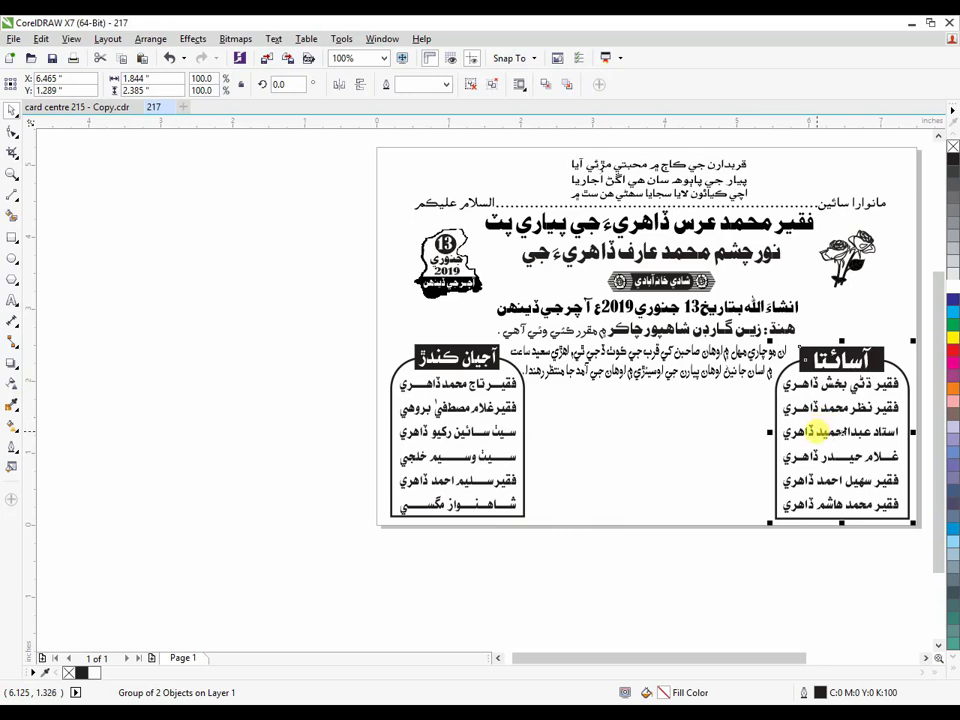
{"action": "left_click", "coordinate": [815, 432], "text": "ctrl"}
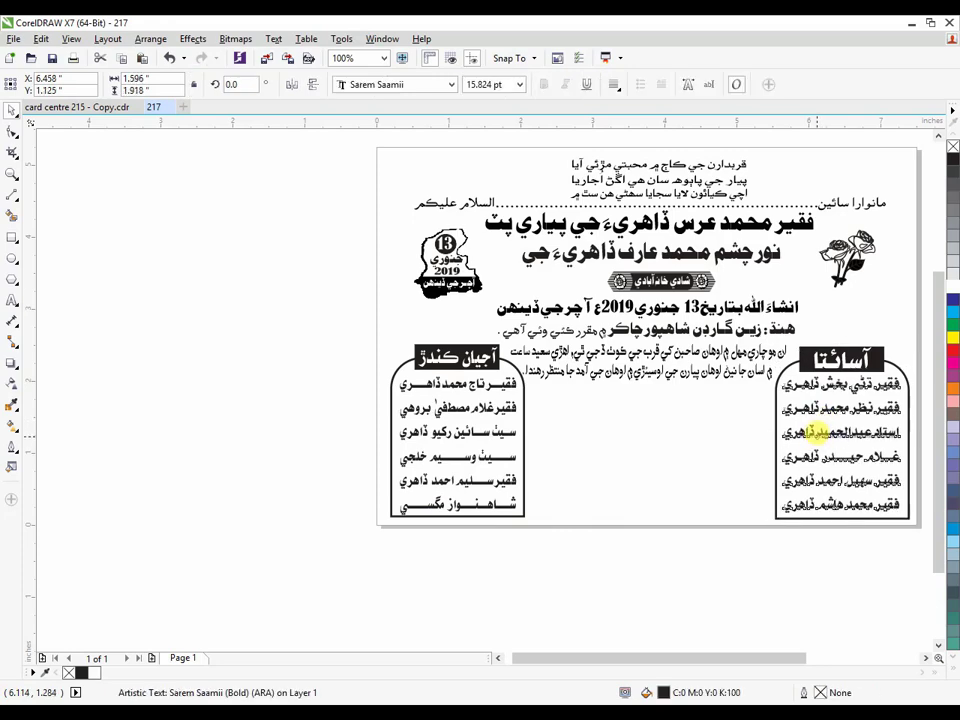
{"action": "left_click", "coordinate": [598, 585]}
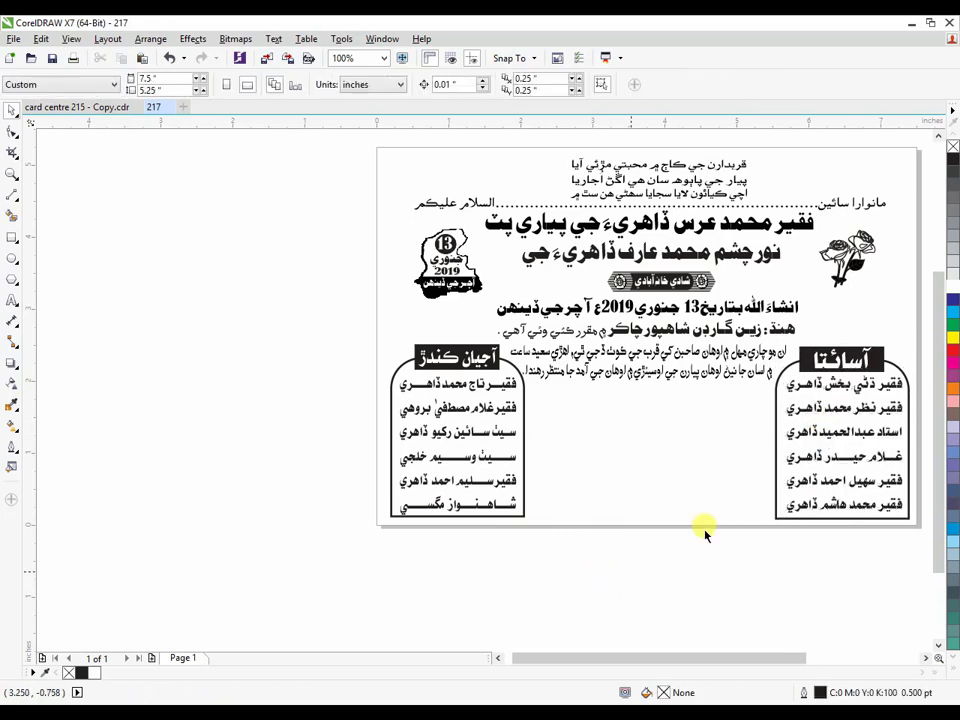
Step: In document 217, draw a rectangle about 2.52 by 0.79 inches between the two name frames with a 2.0 pt outline
{"action": "left_click", "coordinate": [104, 110]}
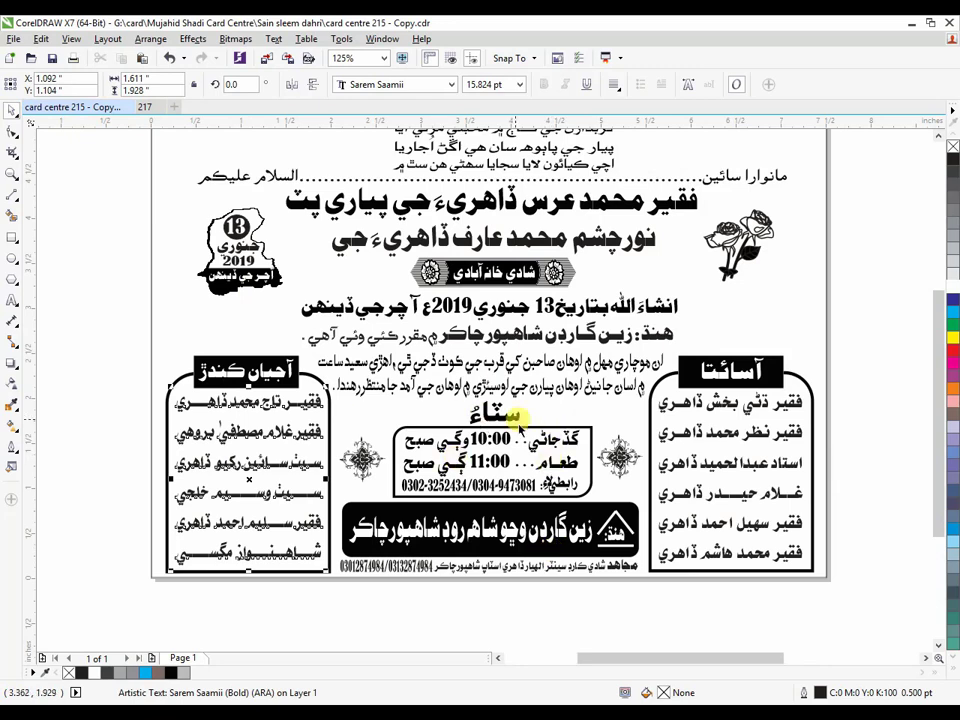
{"action": "left_click", "coordinate": [543, 470]}
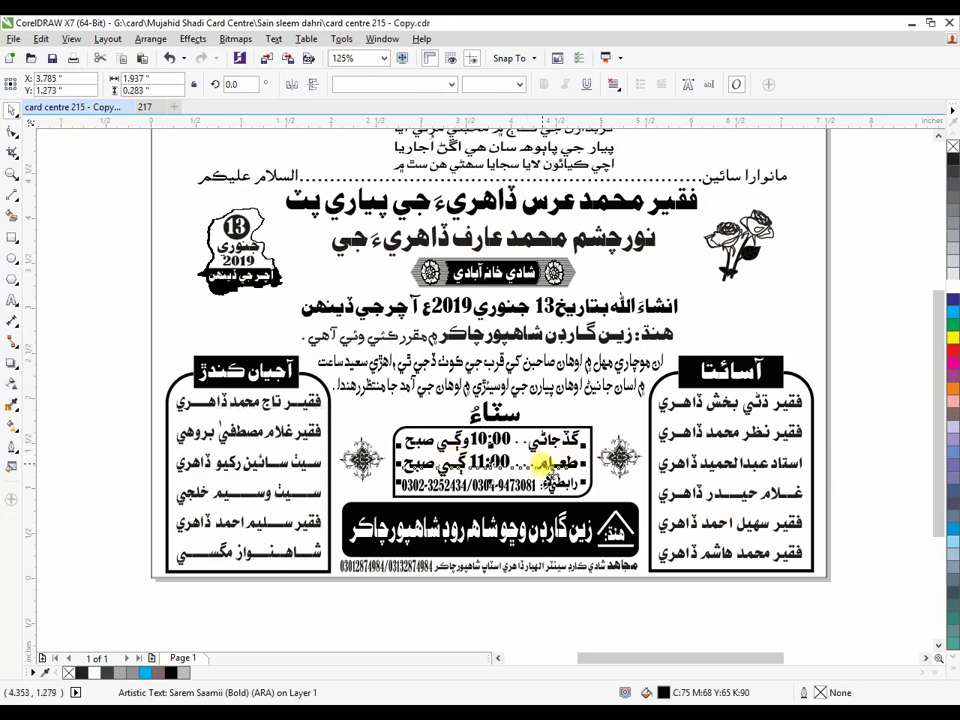
{"action": "left_click", "coordinate": [150, 108]}
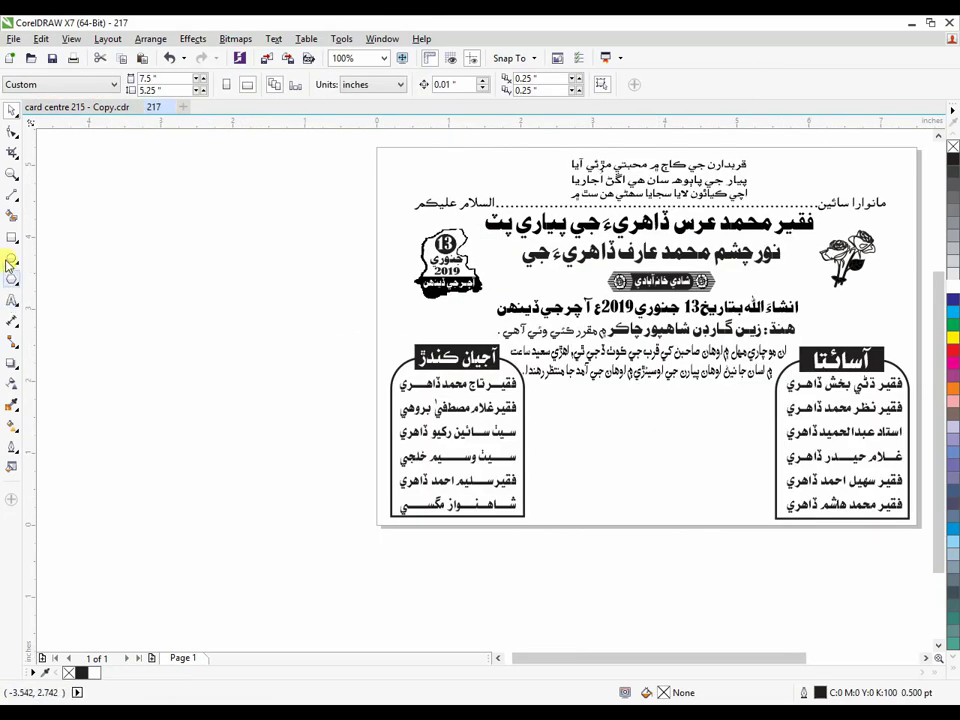
{"action": "left_click", "coordinate": [10, 236]}
{"action": "left_click_drag", "start_coordinate": [565, 424], "coordinate": [747, 481]}
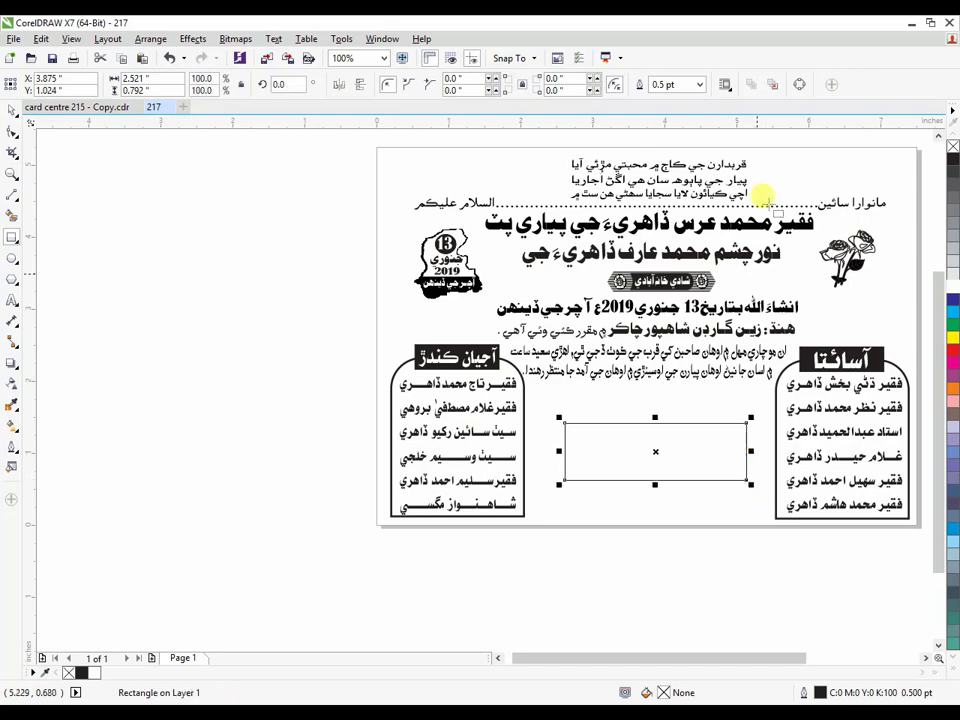
{"action": "left_click", "coordinate": [698, 84]}
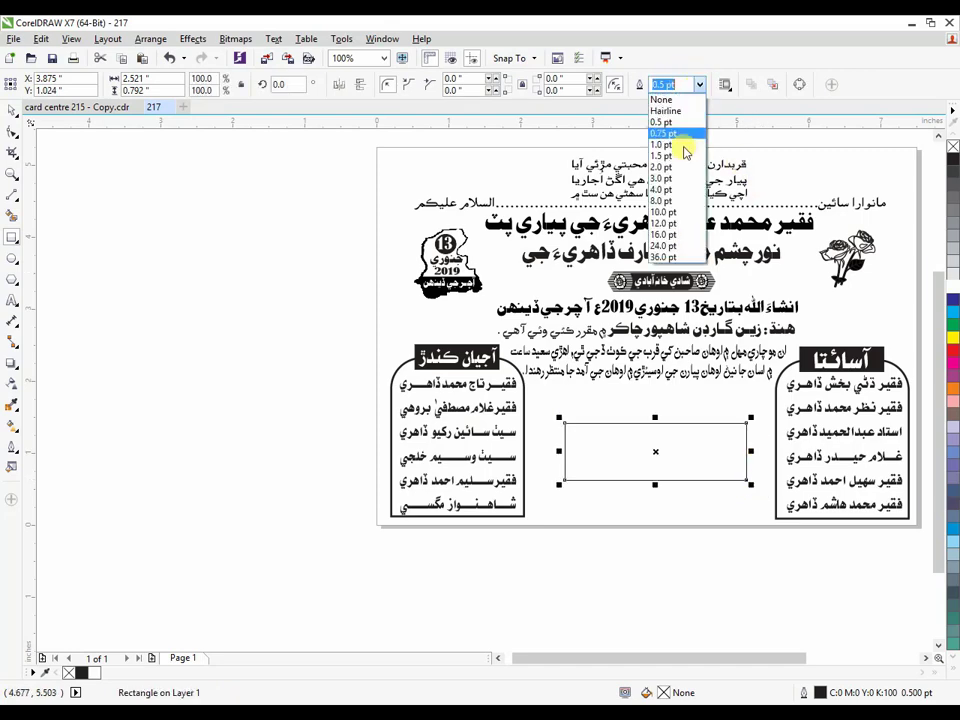
{"action": "left_click", "coordinate": [666, 172]}
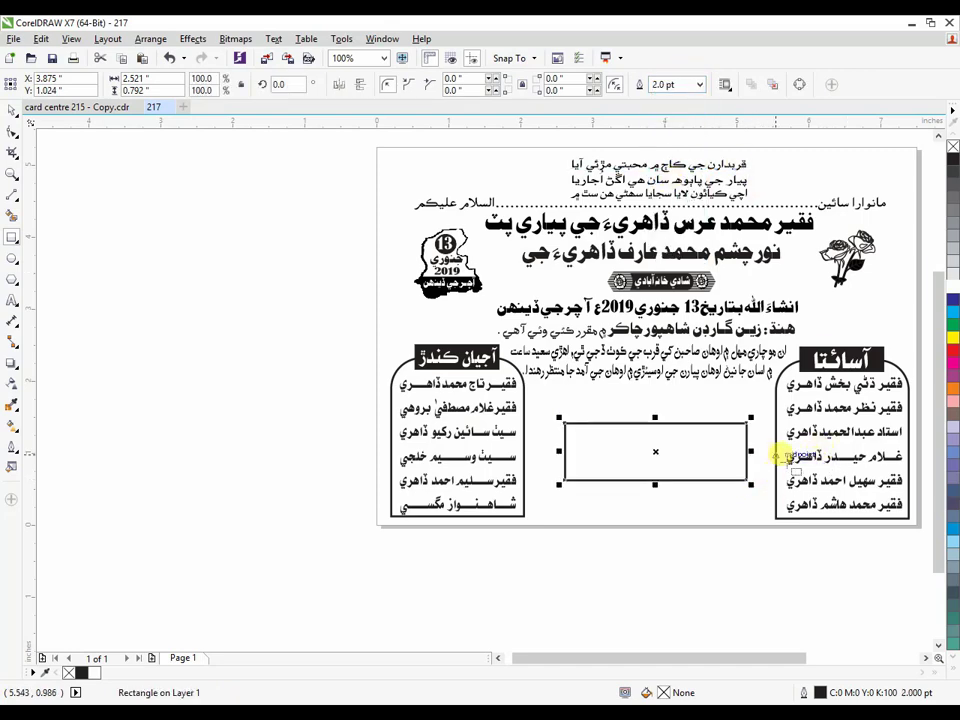
Step: Round the rectangle's upper-left and lower-right corners to about 0.19 inches, then scale it to about 1.83 by 0.58 inches
{"action": "scroll", "coordinate": [782, 452], "scroll_direction": "up", "scroll_amount": 2}
{"action": "scroll", "coordinate": [686, 493], "scroll_direction": "down", "scroll_amount": 1}
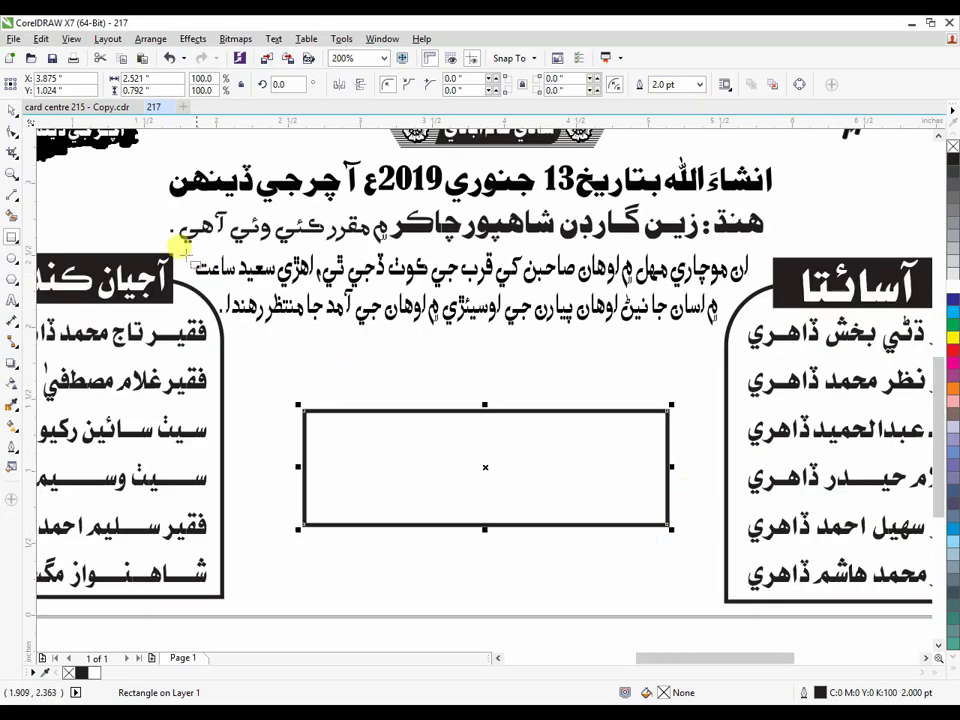
{"action": "left_click", "coordinate": [11, 132]}
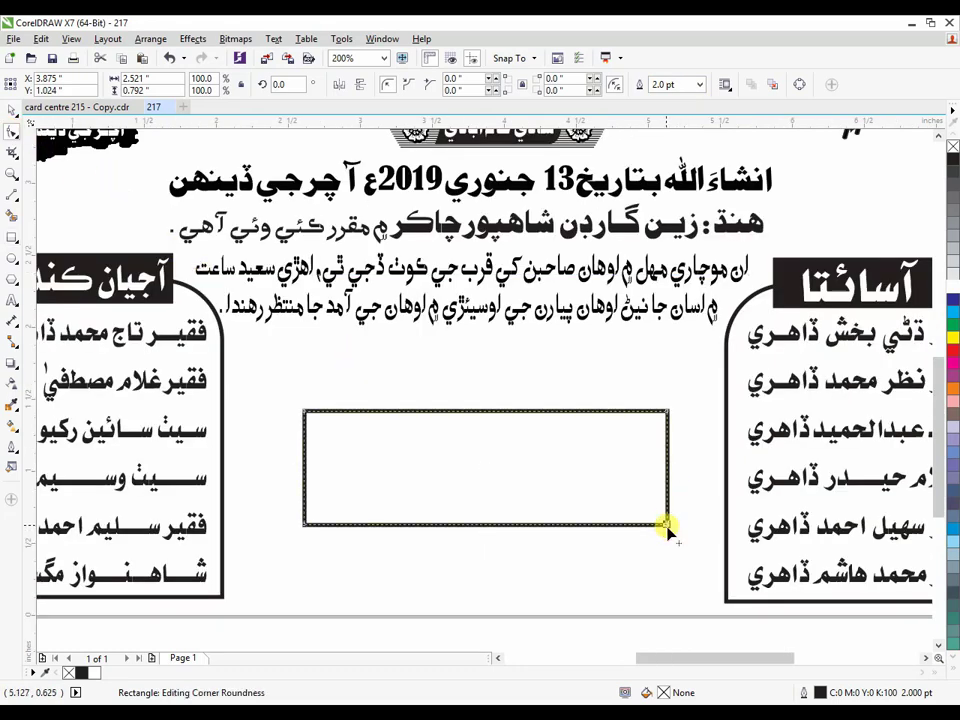
{"action": "left_click_drag", "start_coordinate": [664, 524], "coordinate": [640, 512]}
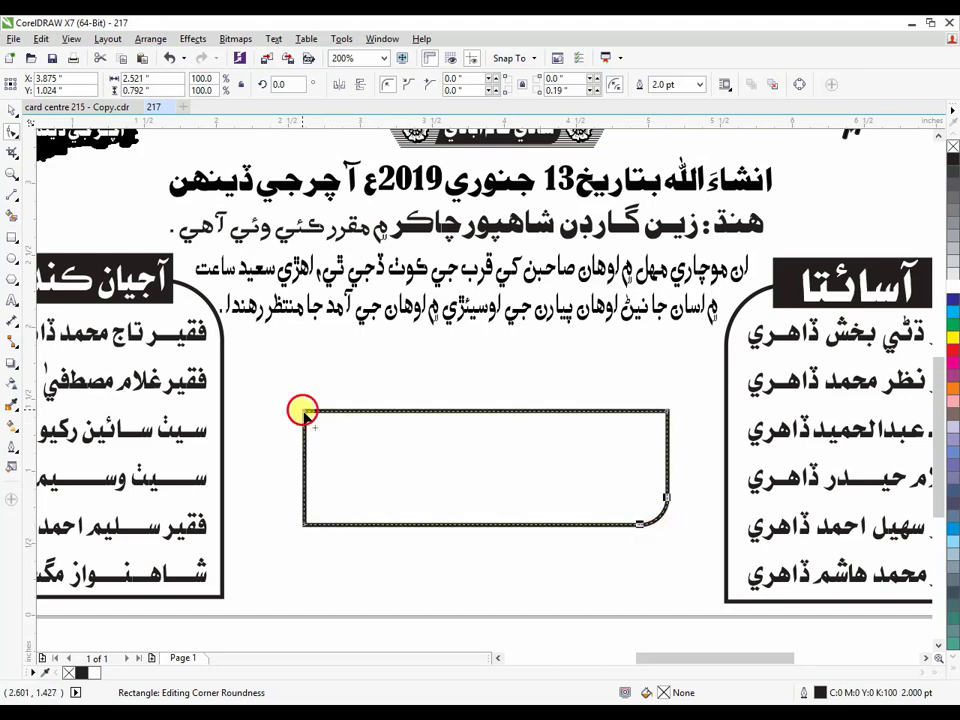
{"action": "mouse_move", "coordinate": [324, 432]}
{"action": "left_mouse_down"}
{"action": "mouse_move", "coordinate": [336, 440]}
{"action": "mouse_move", "coordinate": [332, 429]}
{"action": "left_mouse_up"}
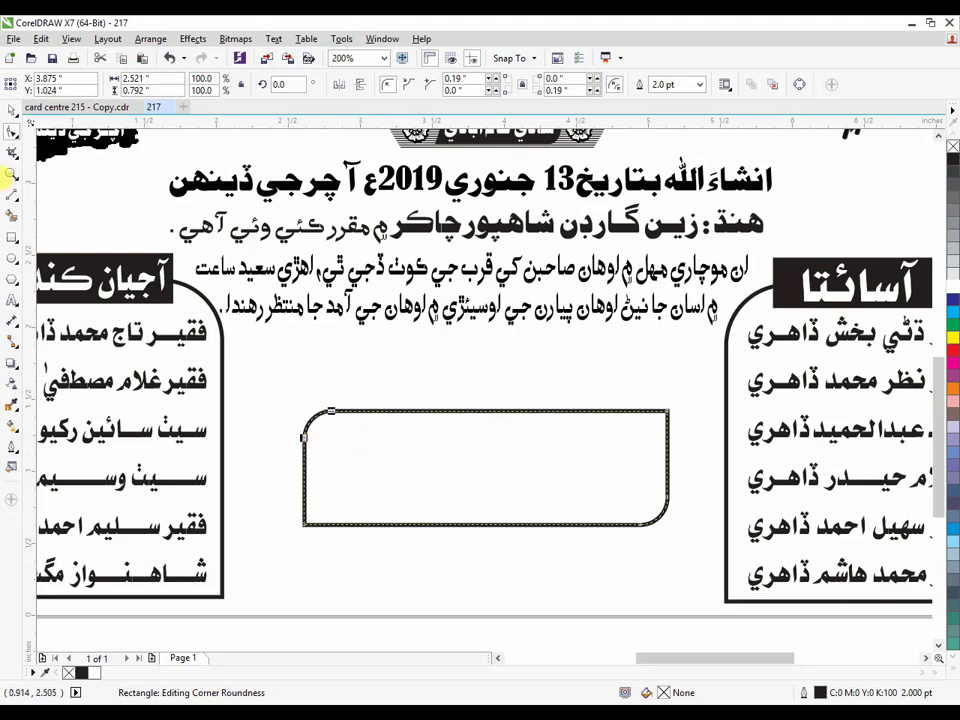
{"action": "left_click", "coordinate": [12, 110]}
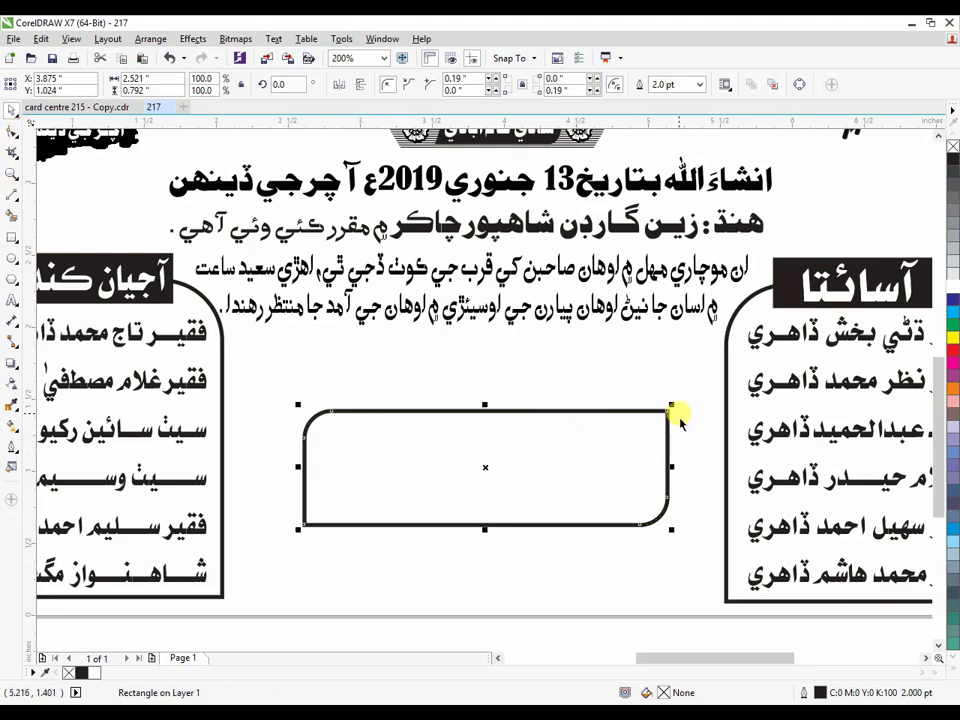
{"action": "left_click_drag", "start_coordinate": [671, 407], "coordinate": [569, 435]}
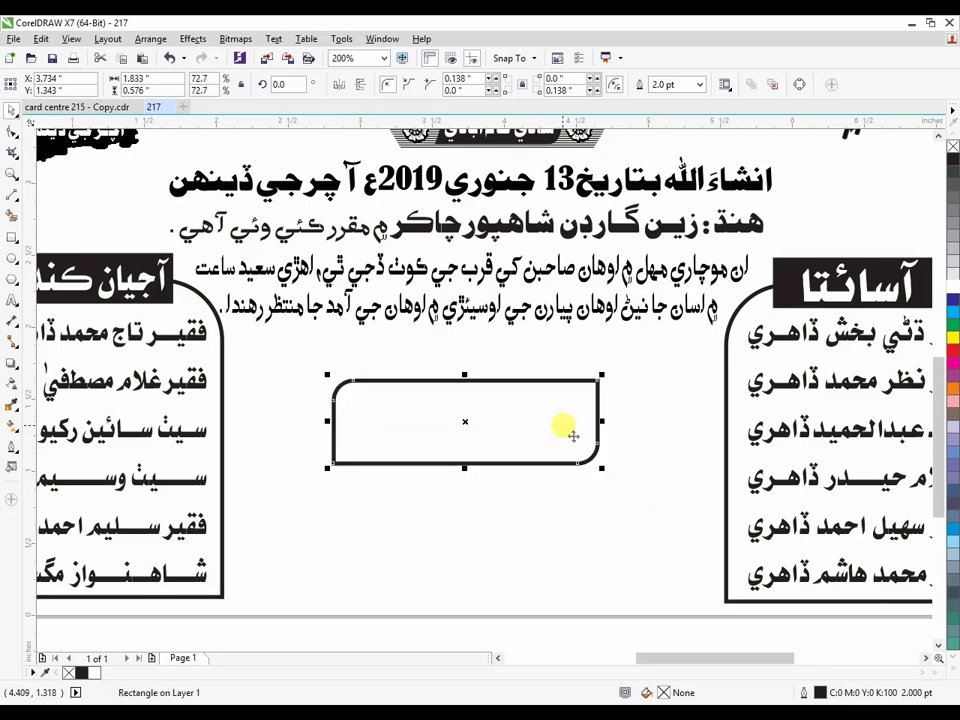
Step: Add the heading سٽاءَ in Sarem Saamii 24 pt and center it just above the rounded rectangle
{"action": "left_click", "coordinate": [11, 302]}
{"action": "left_click", "coordinate": [518, 360]}
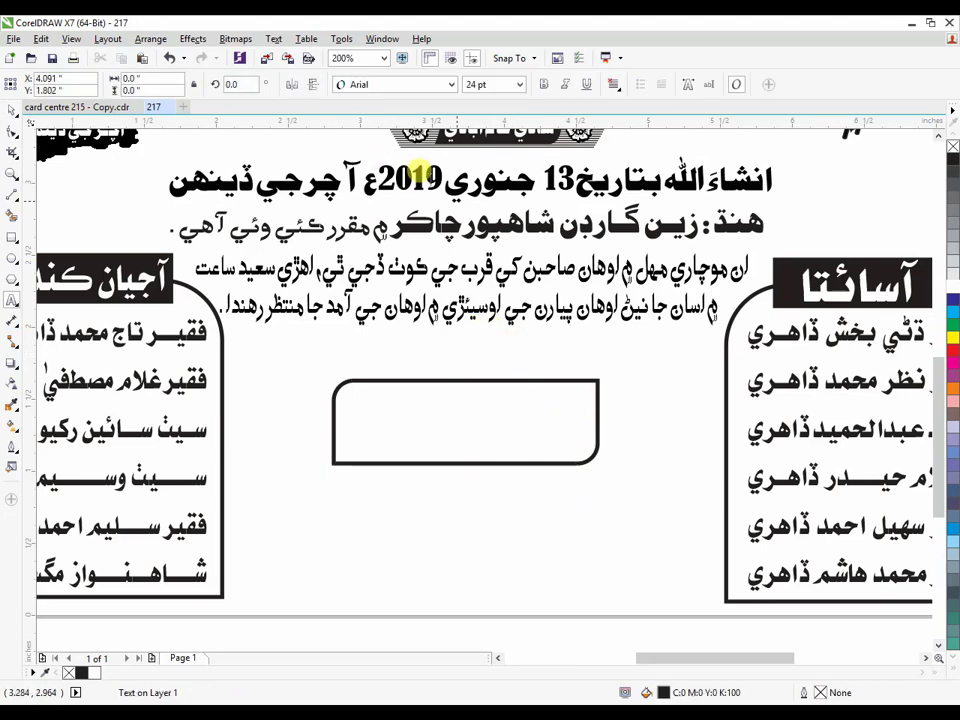
{"action": "left_click", "coordinate": [405, 87]}
{"action": "left_click", "coordinate": [401, 121]}
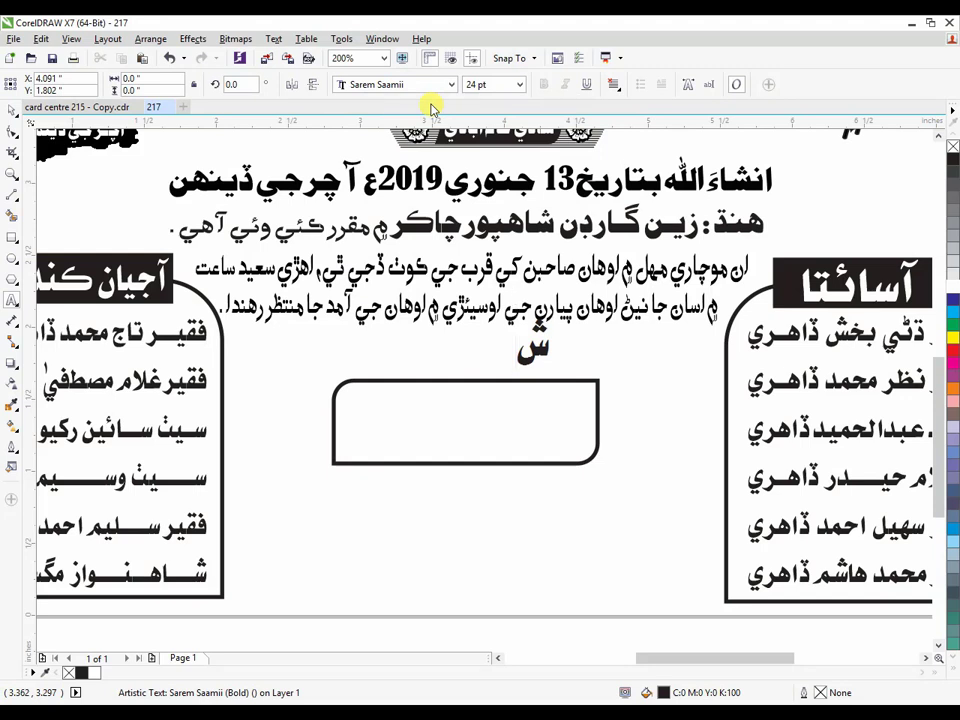
{"action": "type", "text": "سٽ"}
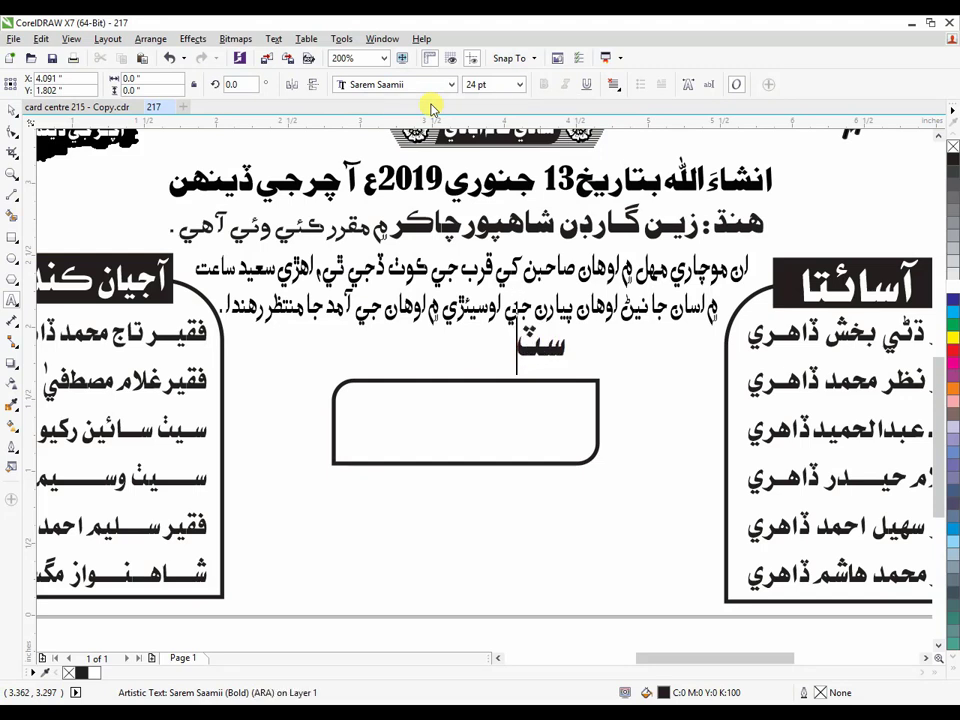
{"action": "type", "text": "اء:"}
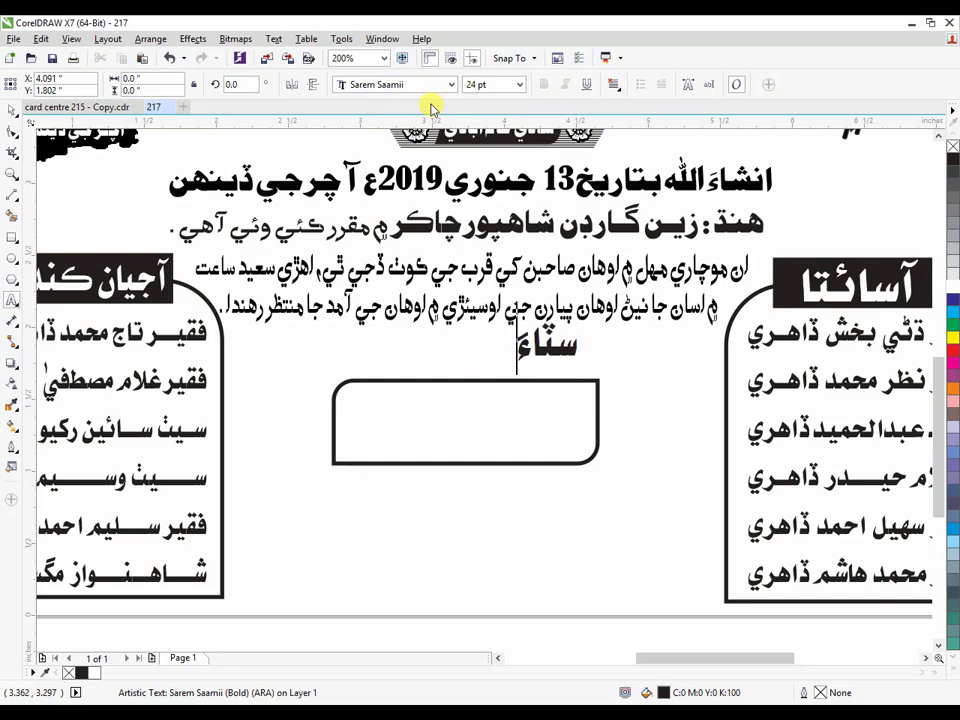
{"action": "left_click", "coordinate": [16, 114]}
{"action": "left_click_drag", "start_coordinate": [564, 352], "coordinate": [496, 370]}
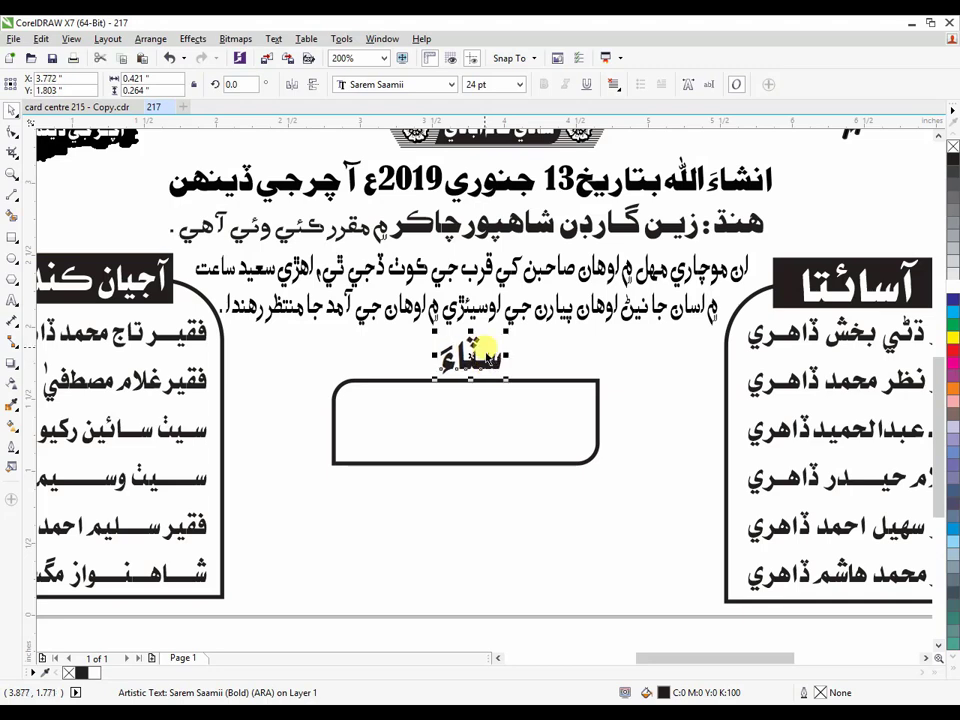
Step: In card centre 215 - Copy.cdr, select and copy the 10:00 and 11:00 schedule lines and the contact-number line from the box
{"action": "left_click", "coordinate": [80, 107]}
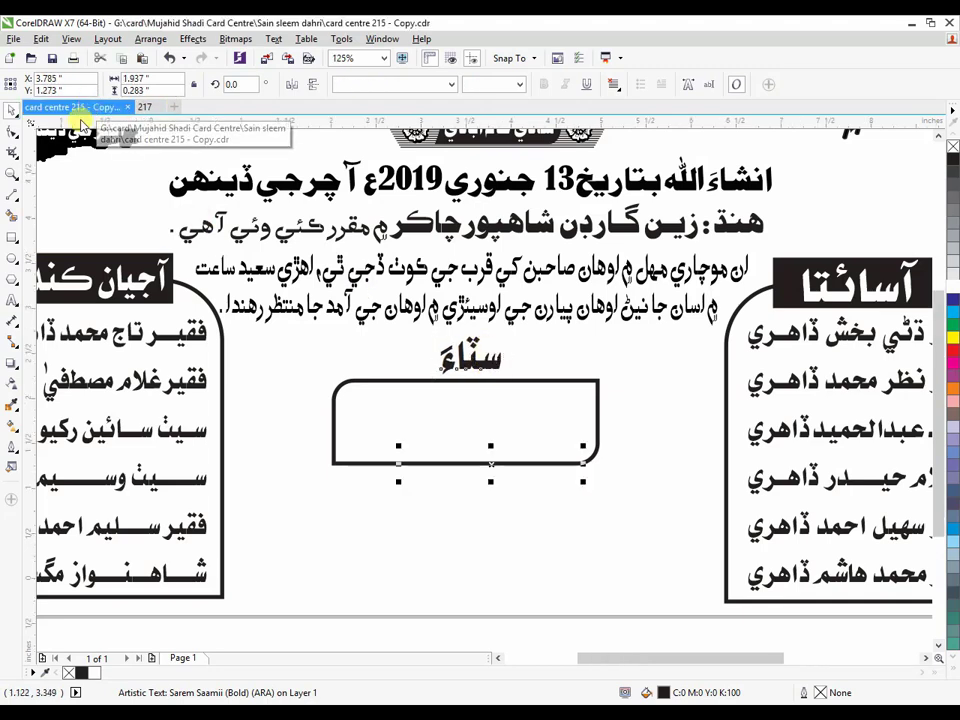
{"action": "scroll", "coordinate": [551, 472], "scroll_direction": "up", "scroll_amount": 2}
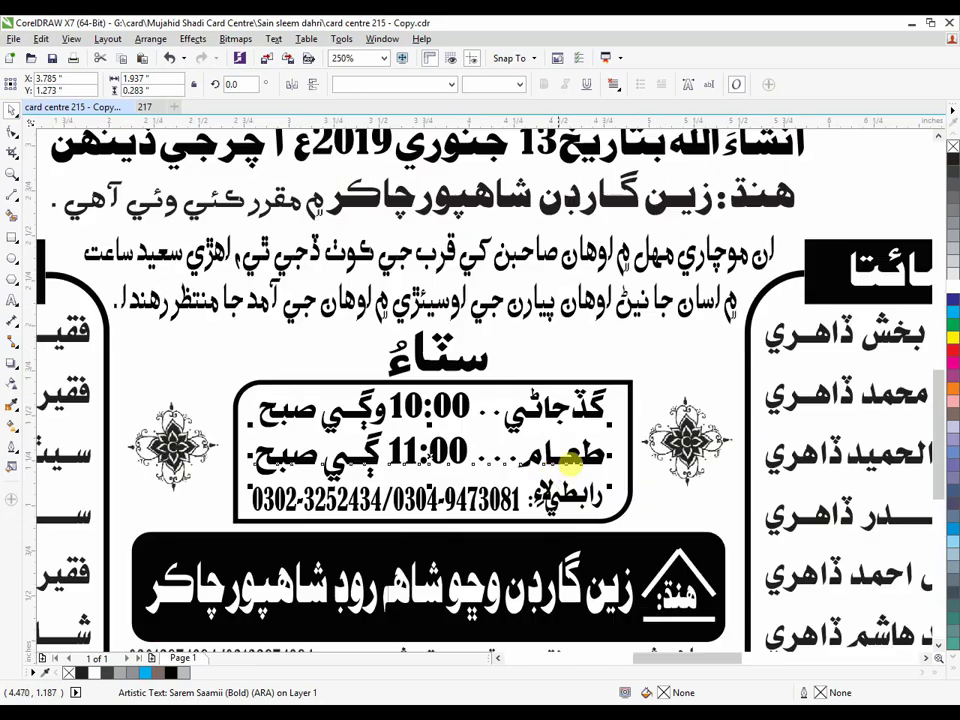
{"action": "left_click", "coordinate": [572, 454]}
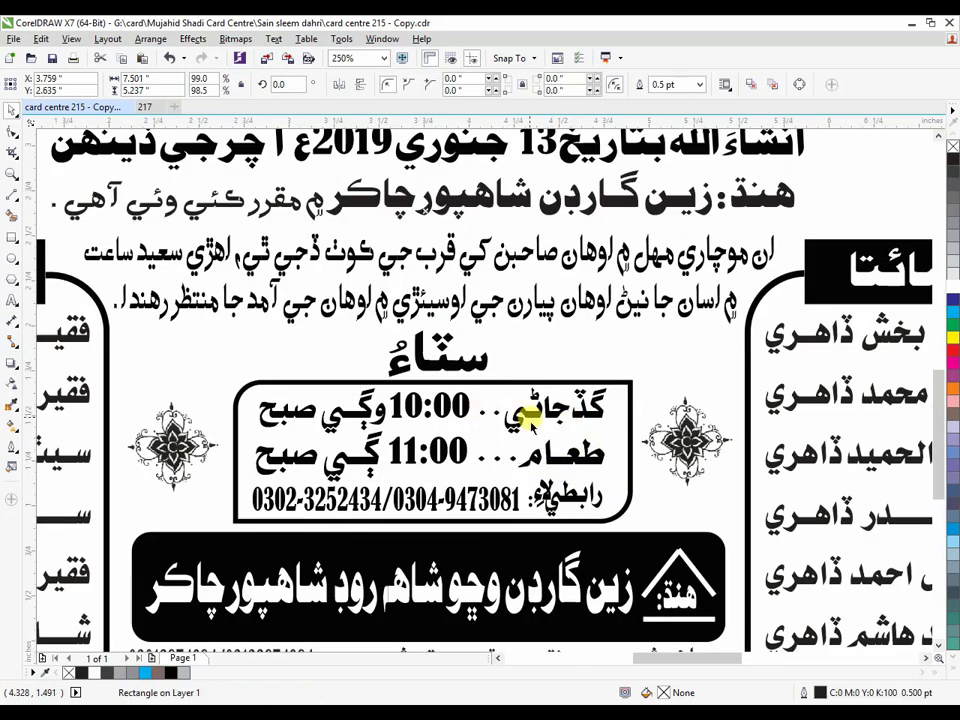
{"action": "left_click", "coordinate": [530, 416]}
{"action": "left_click", "coordinate": [561, 463], "text": "shift"}
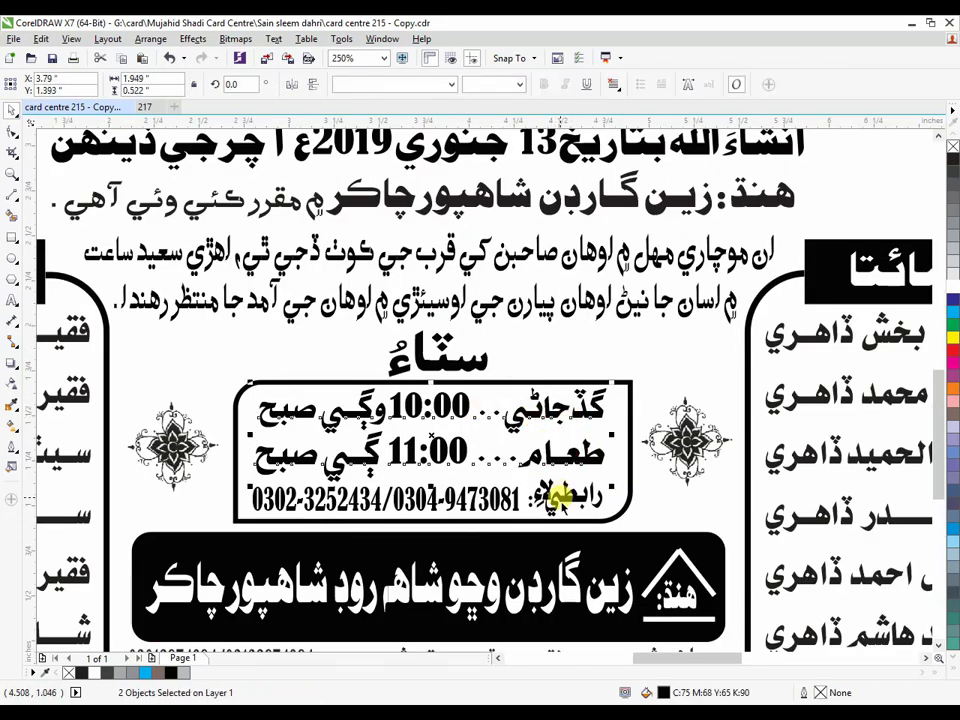
{"action": "left_click", "coordinate": [506, 499], "text": "shift"}
{"action": "left_click", "coordinate": [491, 517], "text": "shift"}
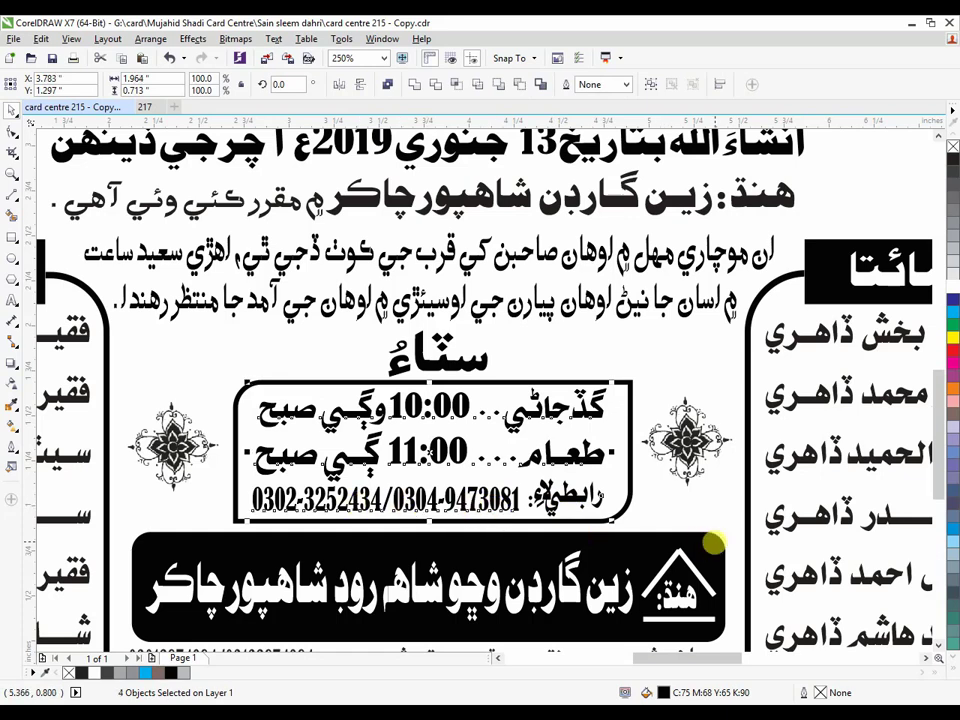
Step: Return to document 217 and paste the copied schedule and contact lines over the rounded rectangle
{"action": "left_click", "coordinate": [159, 108]}
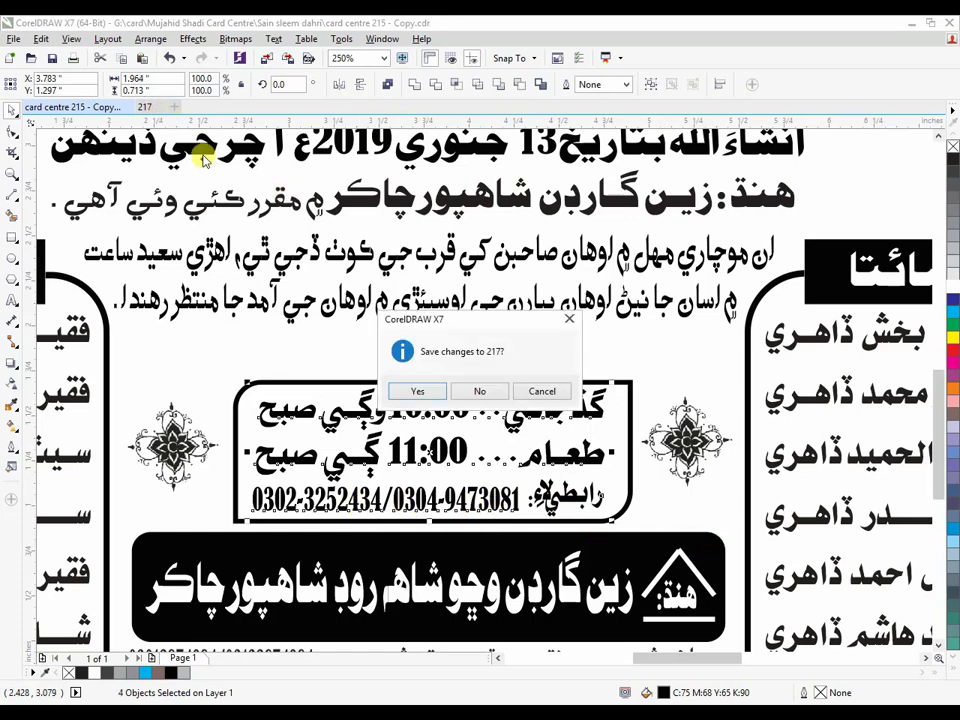
{"action": "left_click", "coordinate": [567, 320]}
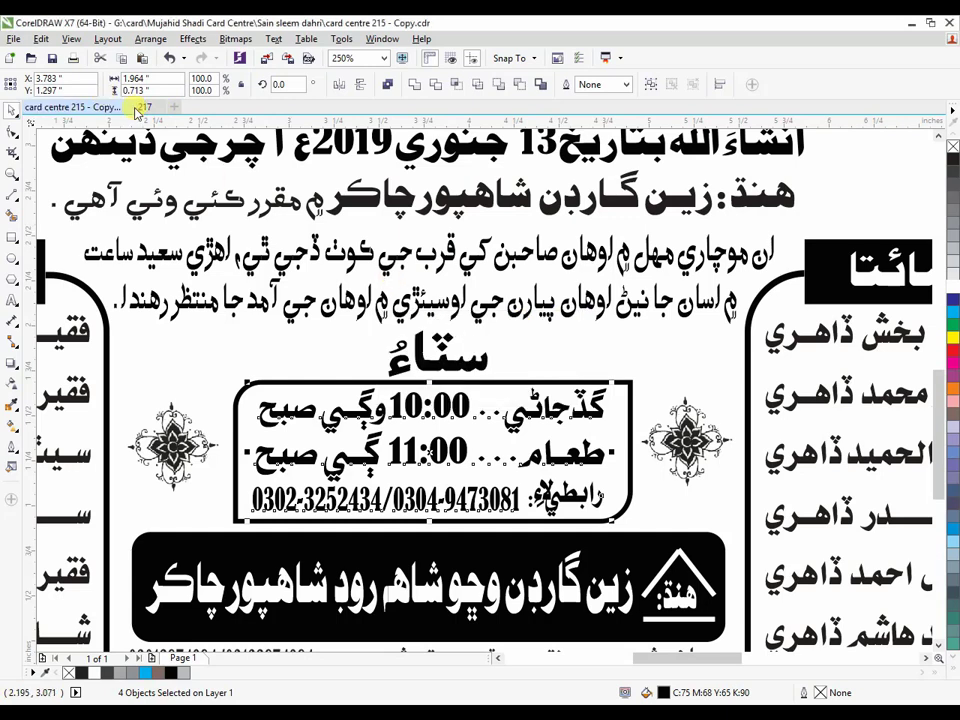
{"action": "left_click", "coordinate": [147, 108]}
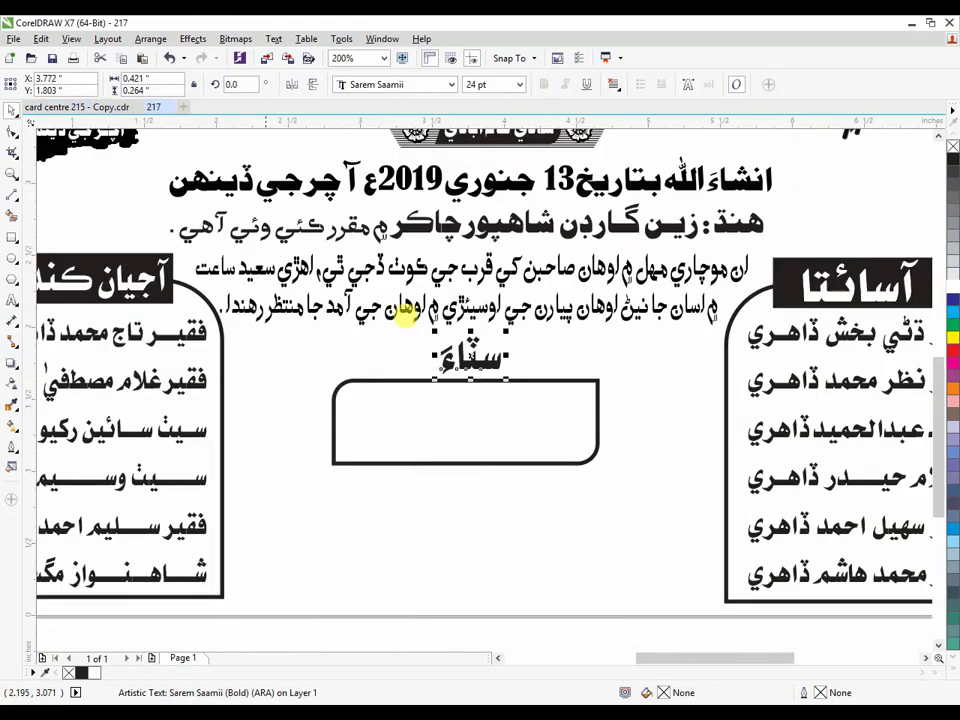
{"action": "left_click", "coordinate": [541, 433]}
{"action": "key", "text": "ctrl+v"}
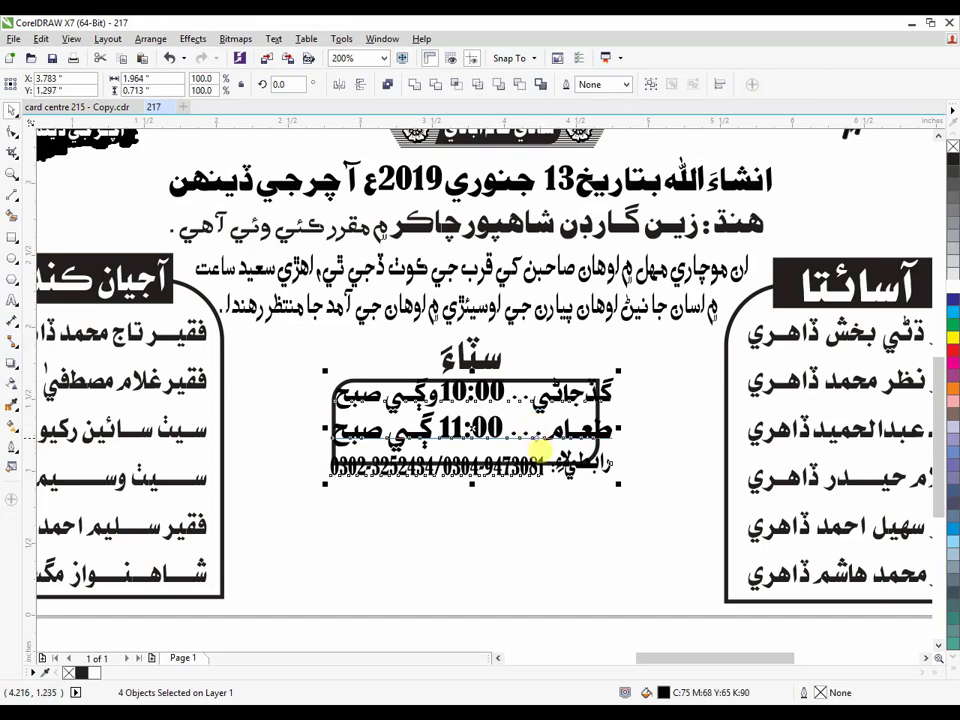
{"action": "left_click", "coordinate": [574, 514]}
Step: Resize the rounded rectangle to about 2.16 by 0.82 inches and reposition it to enclose the three pasted lines
{"action": "left_click", "coordinate": [540, 381]}
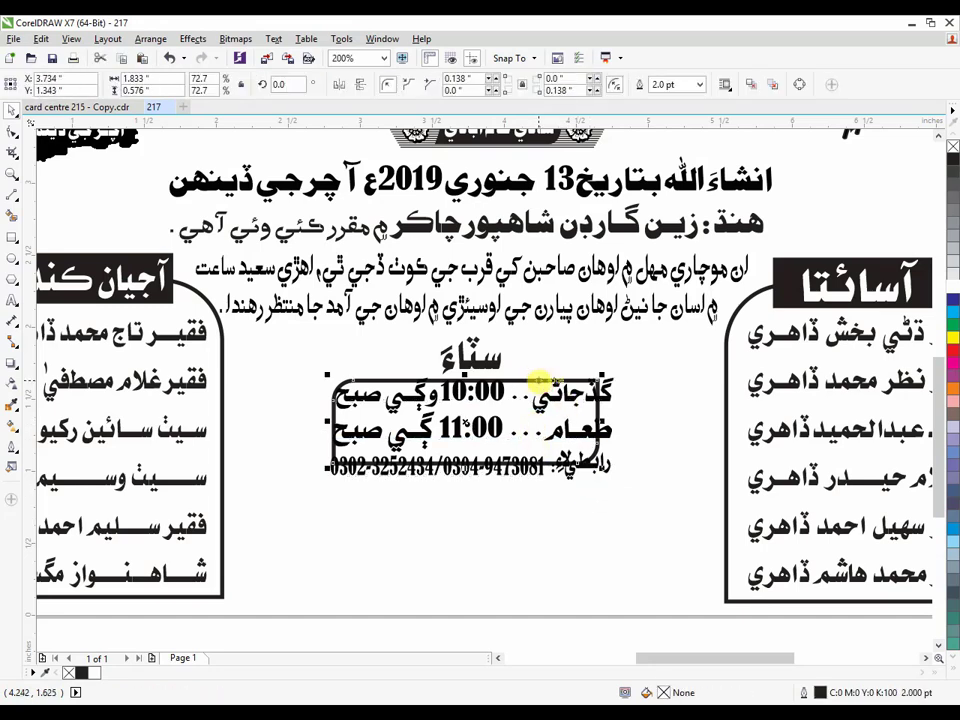
{"action": "left_click_drag", "start_coordinate": [603, 478], "coordinate": [643, 515]}
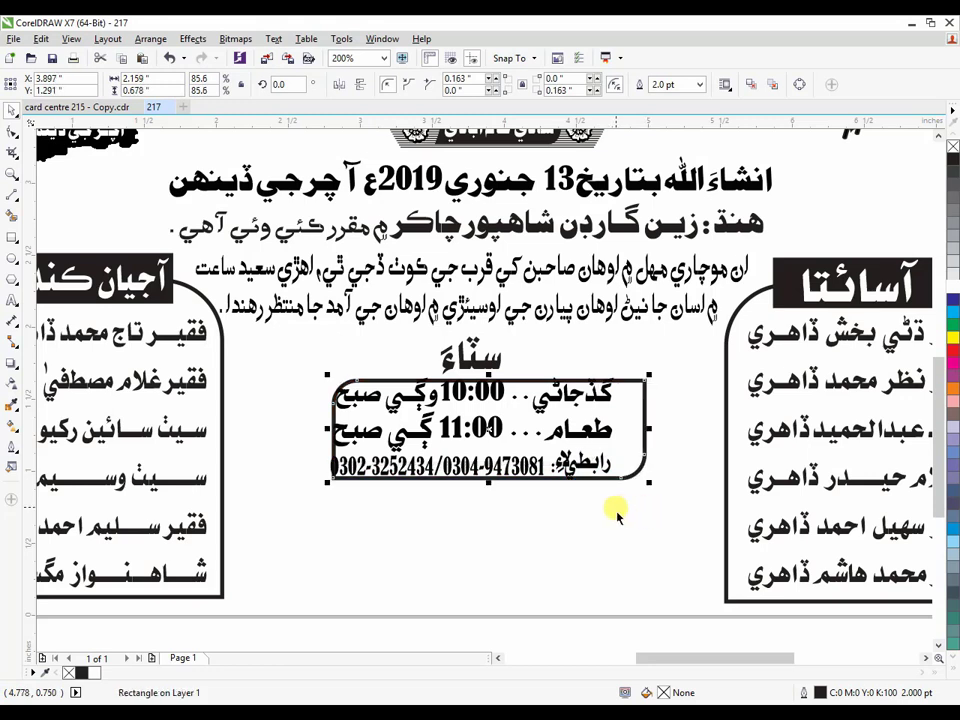
{"action": "key", "text": "Left"}
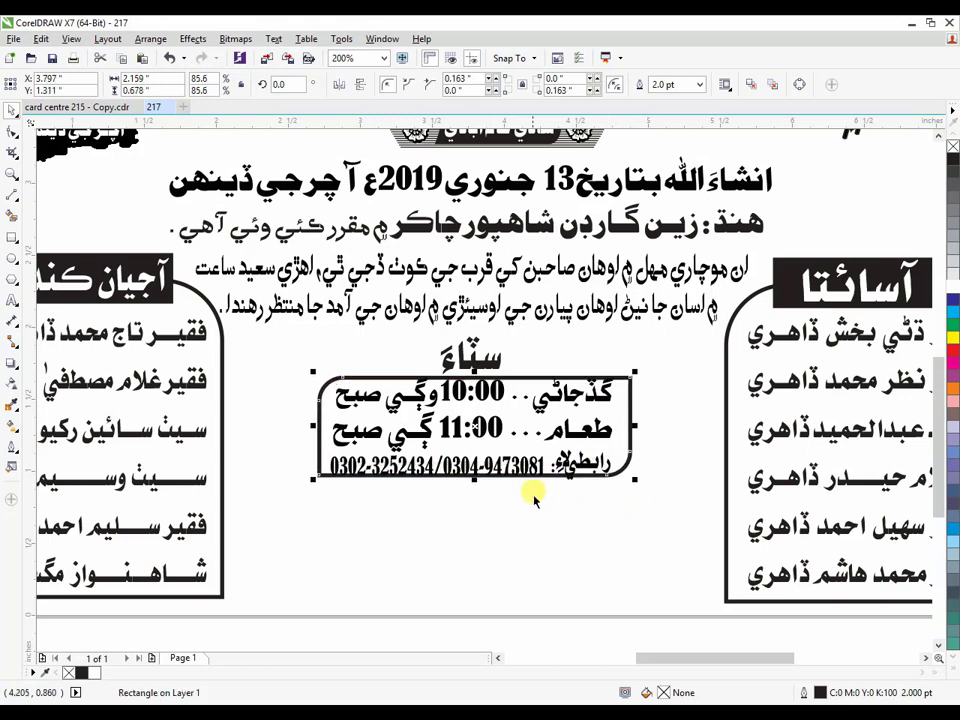
{"action": "left_click_drag", "start_coordinate": [481, 495], "coordinate": [480, 491]}
{"action": "key", "text": "Up"}
{"action": "key", "text": "Up"}
{"action": "key", "text": "Up"}
{"action": "key", "text": "Up"}
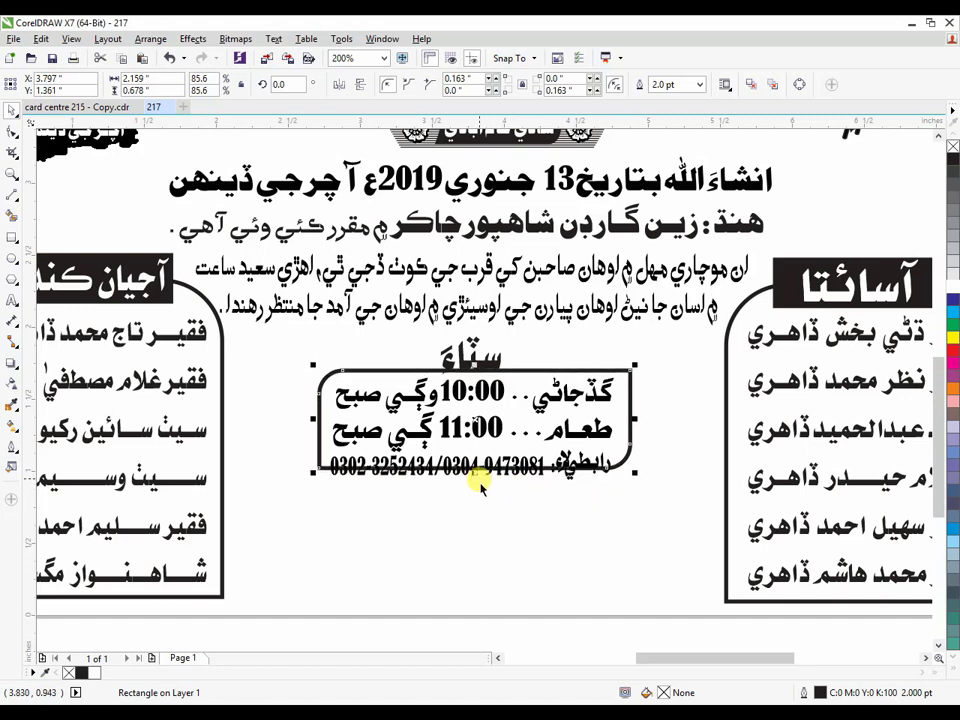
{"action": "left_click_drag", "start_coordinate": [484, 482], "coordinate": [483, 497]}
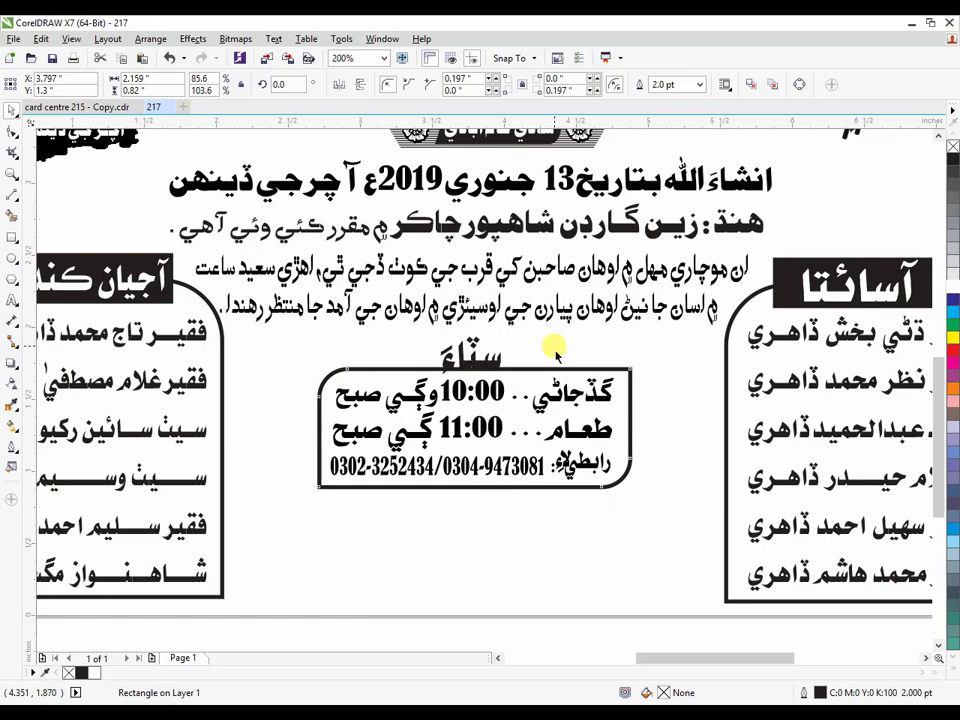
Step: Move the heading سٽاءَ slightly up so it clears the upper edge of the schedule box
{"action": "left_click", "coordinate": [556, 355]}
{"action": "scroll", "coordinate": [500, 350], "scroll_direction": "up", "scroll_amount": 1}
{"action": "left_click", "coordinate": [479, 373]}
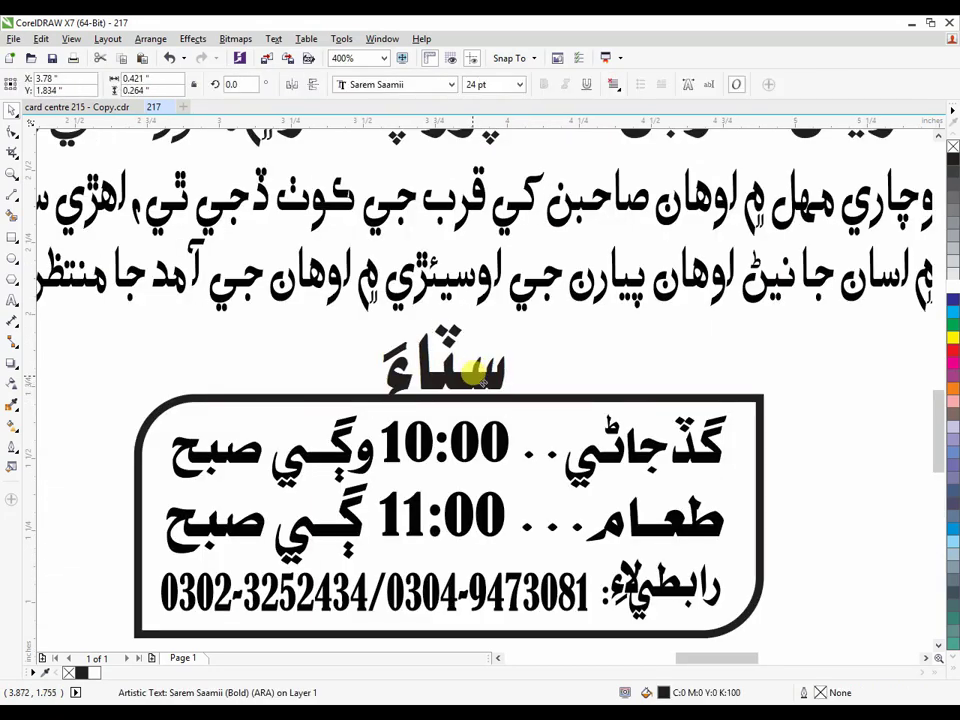
{"action": "left_click_drag", "start_coordinate": [480, 376], "coordinate": [483, 369]}
{"action": "scroll", "coordinate": [484, 384], "scroll_direction": "down", "scroll_amount": 1}
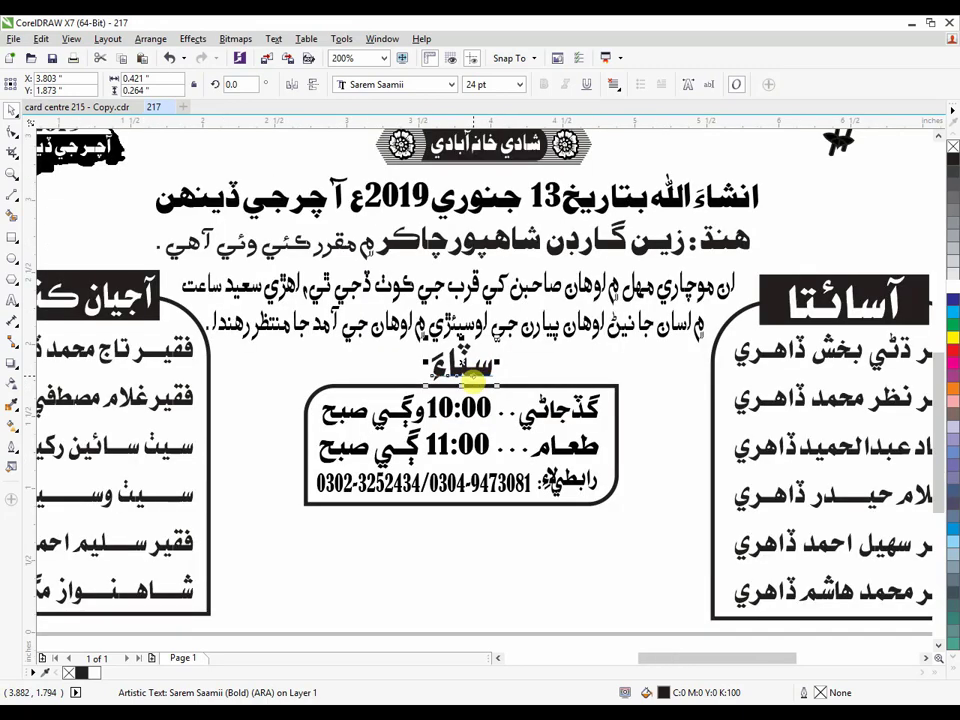
Step: Compress the heading, schedule lines and box together vertically to a total height of about 1.03 inches
{"action": "left_click_drag", "start_coordinate": [647, 538], "coordinate": [285, 322]}
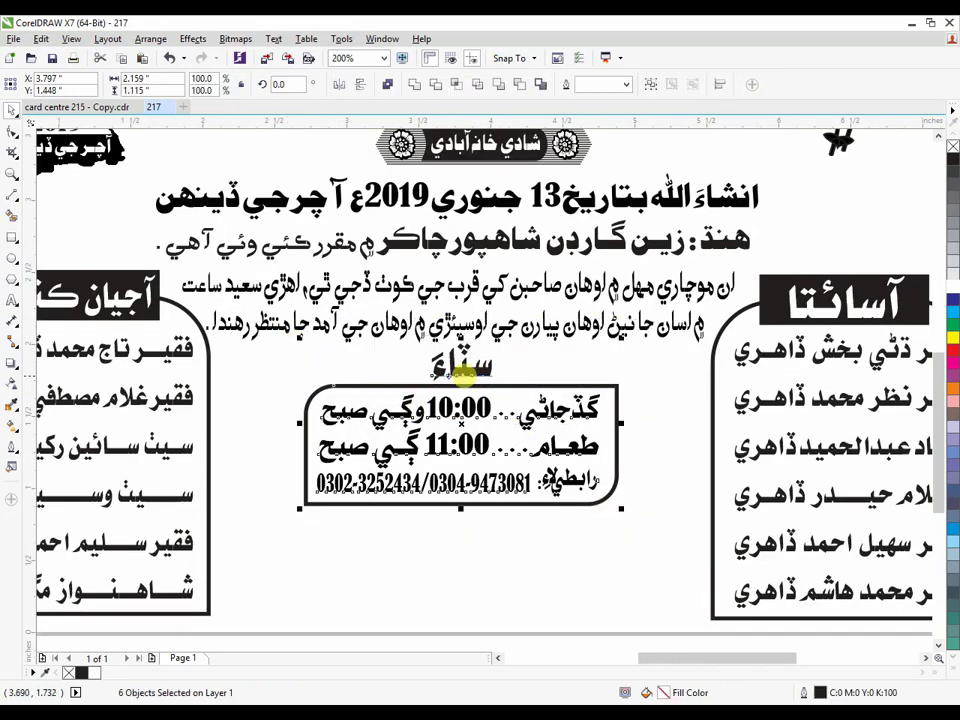
{"action": "left_click_drag", "start_coordinate": [461, 343], "coordinate": [459, 353]}
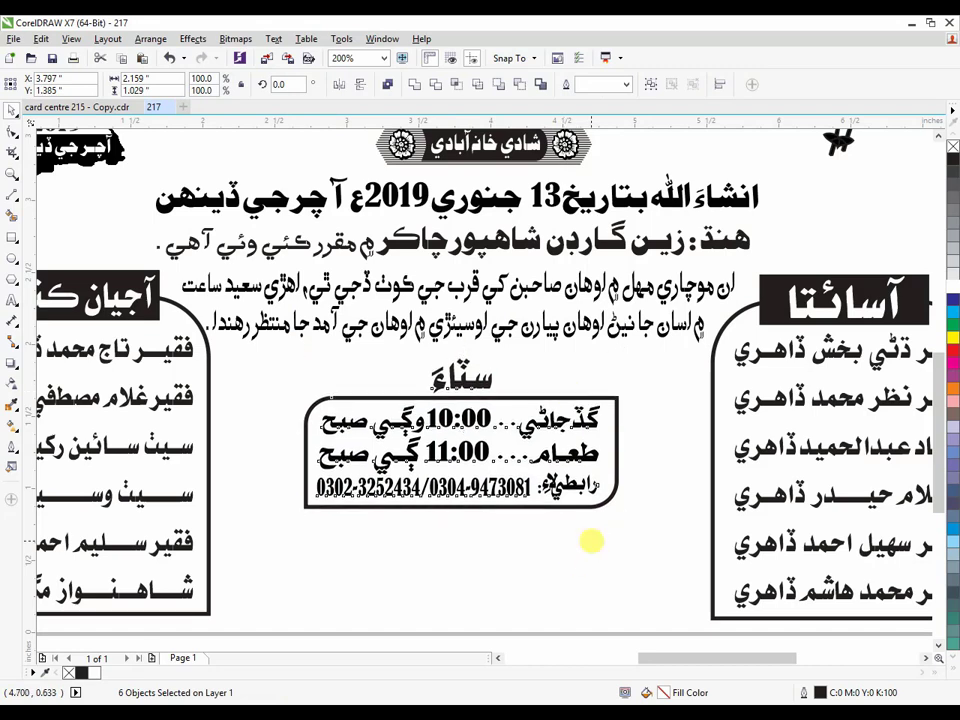
{"action": "left_click", "coordinate": [591, 541]}
Step: Draw a rectangle about 2.74 by 0.63 inches beneath the schedule box and fill it with black
{"action": "scroll", "coordinate": [546, 513], "scroll_direction": "down", "scroll_amount": 2}
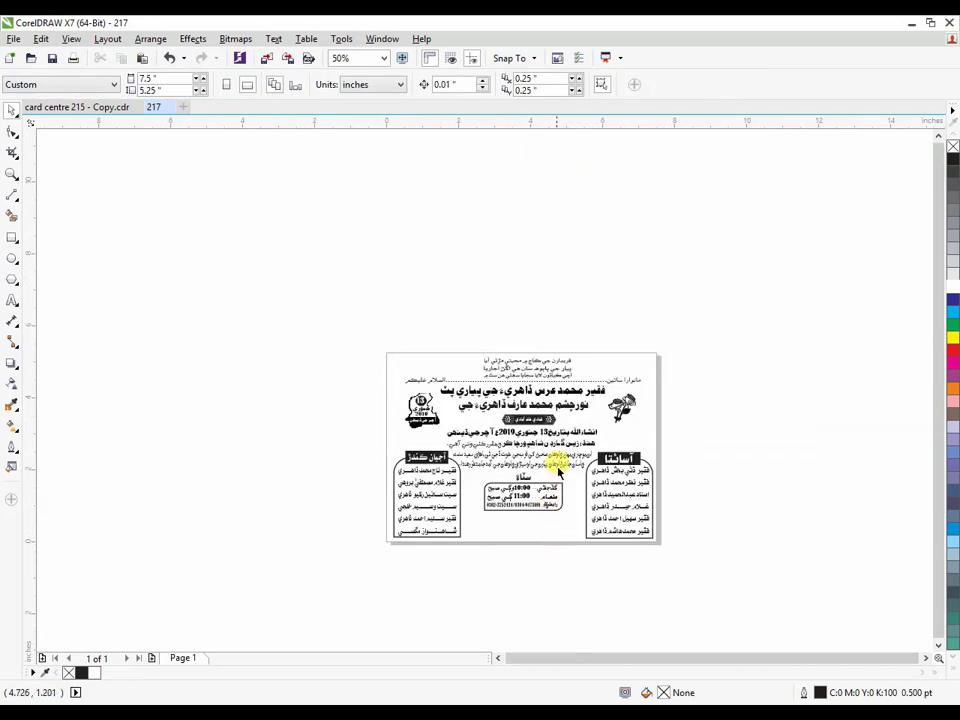
{"action": "scroll", "coordinate": [550, 450], "scroll_direction": "up", "scroll_amount": 2}
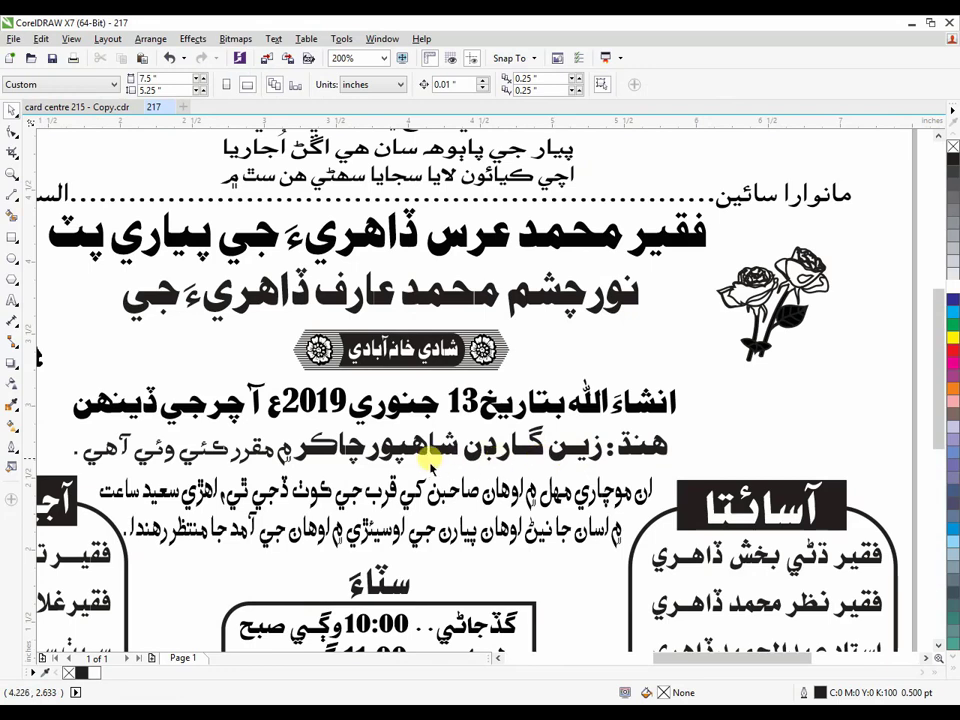
{"action": "scroll", "coordinate": [432, 462], "scroll_direction": "down", "scroll_amount": 1}
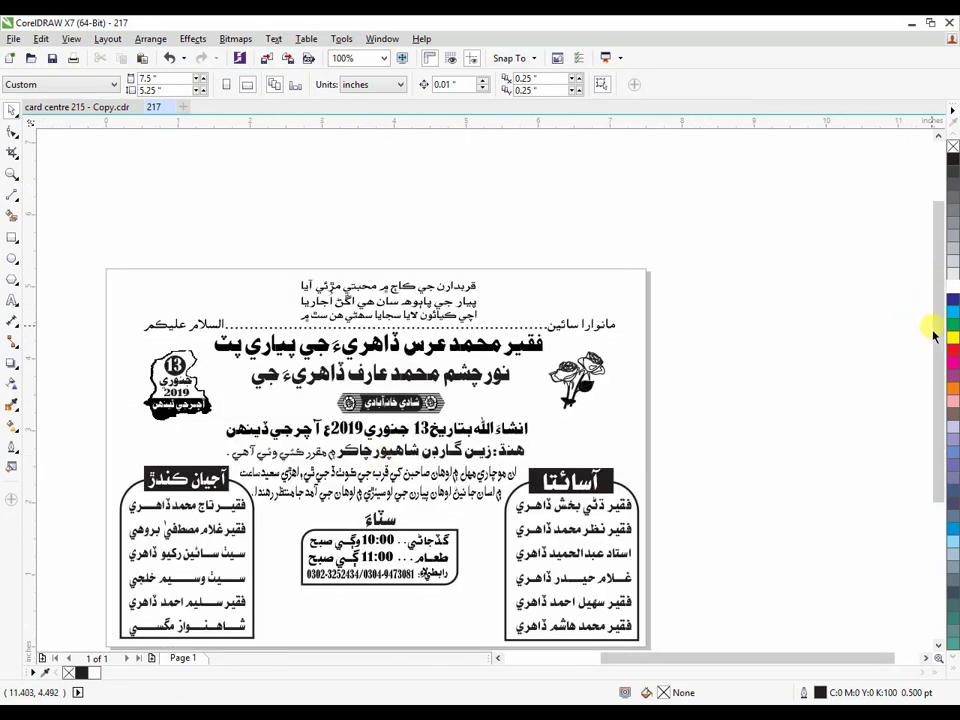
{"action": "scroll", "coordinate": [934, 320], "scroll_direction": "down", "scroll_amount": 2}
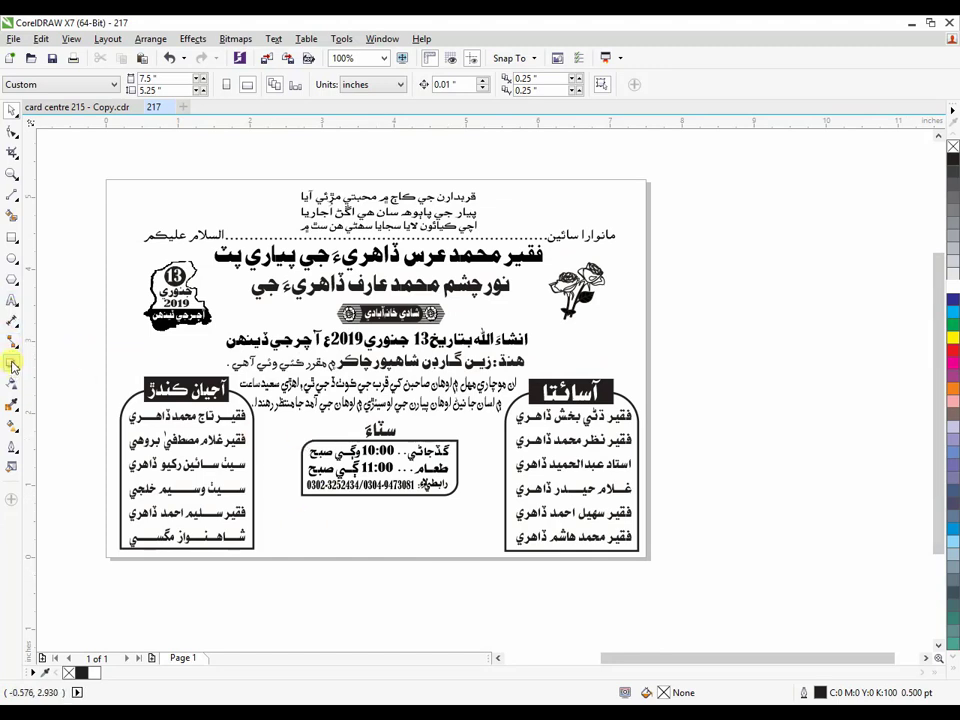
{"action": "left_click", "coordinate": [12, 239]}
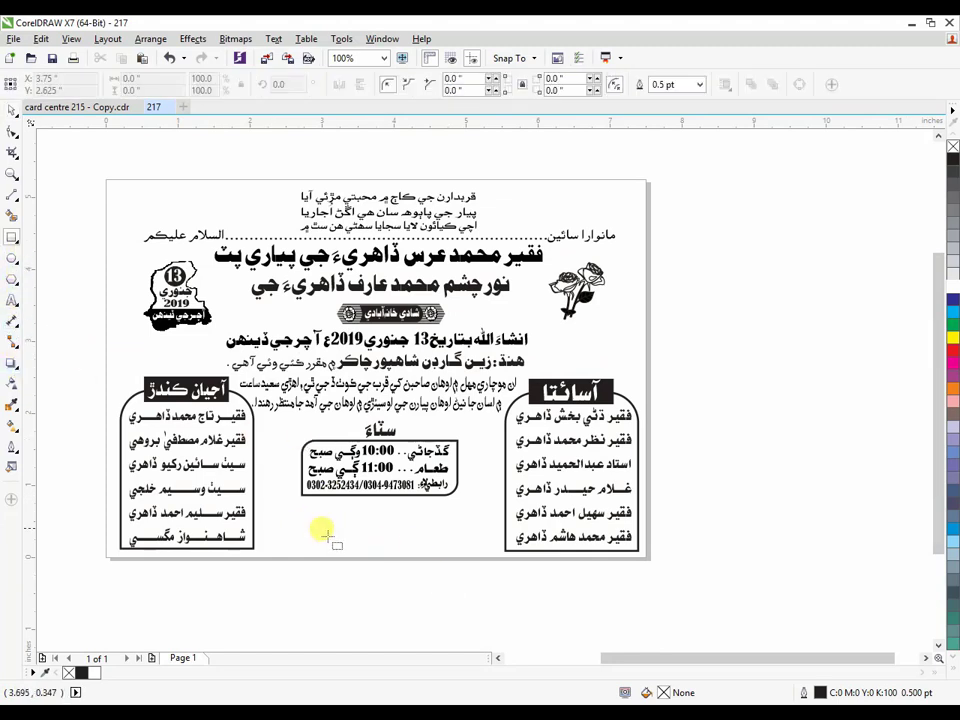
{"action": "mouse_move", "coordinate": [281, 507]}
{"action": "left_mouse_down"}
{"action": "mouse_move", "coordinate": [436, 552]}
{"action": "mouse_move", "coordinate": [478, 552]}
{"action": "left_mouse_up"}
{"action": "scroll", "coordinate": [490, 552], "scroll_direction": "up", "scroll_amount": 1}
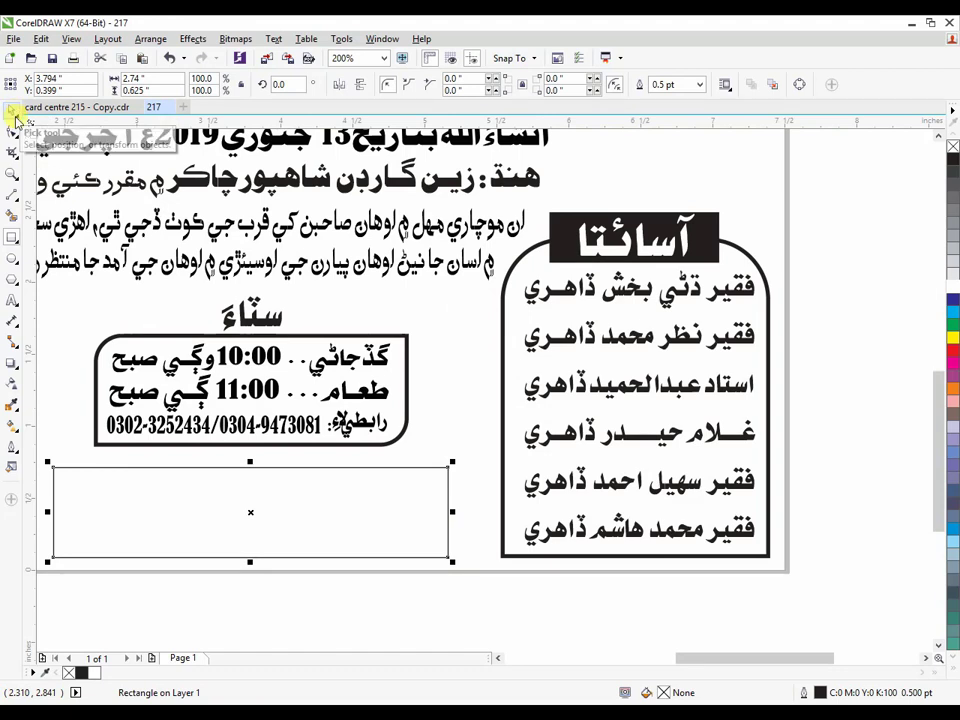
{"action": "left_click", "coordinate": [950, 161]}
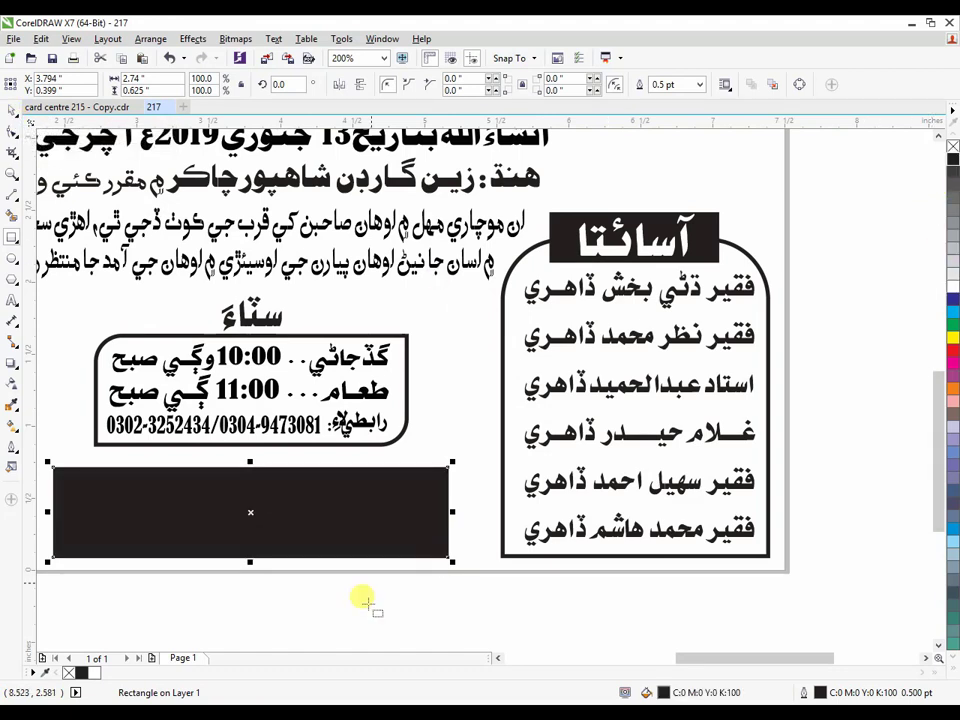
Step: Round all four corners of the black rectangle to about 0.14 inches
{"action": "left_click", "coordinate": [12, 133]}
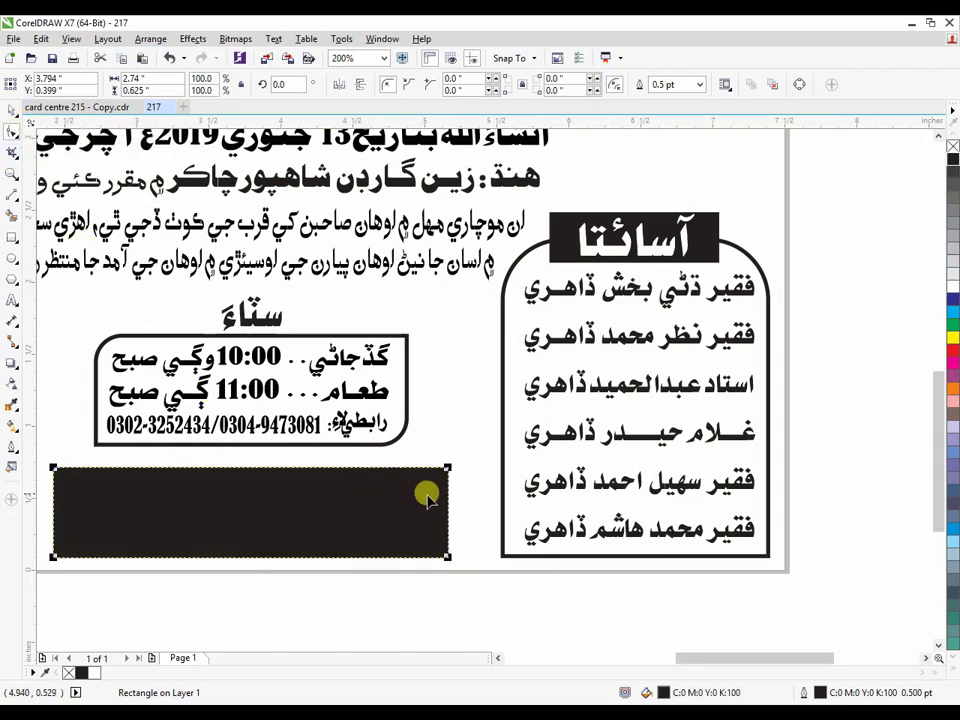
{"action": "left_click_drag", "start_coordinate": [447, 469], "coordinate": [432, 480]}
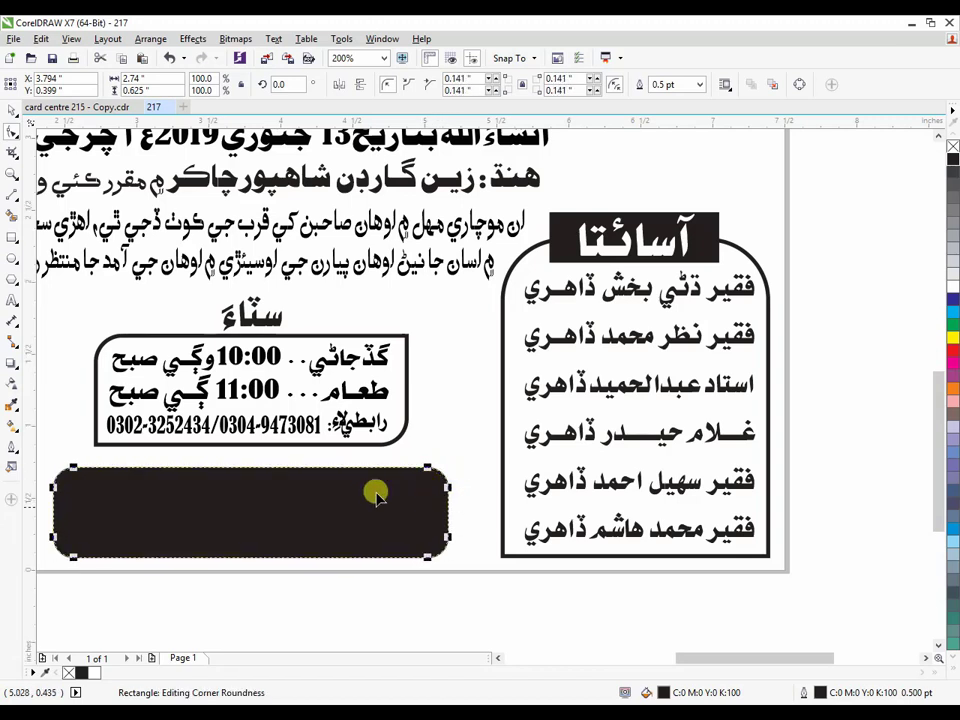
{"action": "left_click", "coordinate": [12, 111]}
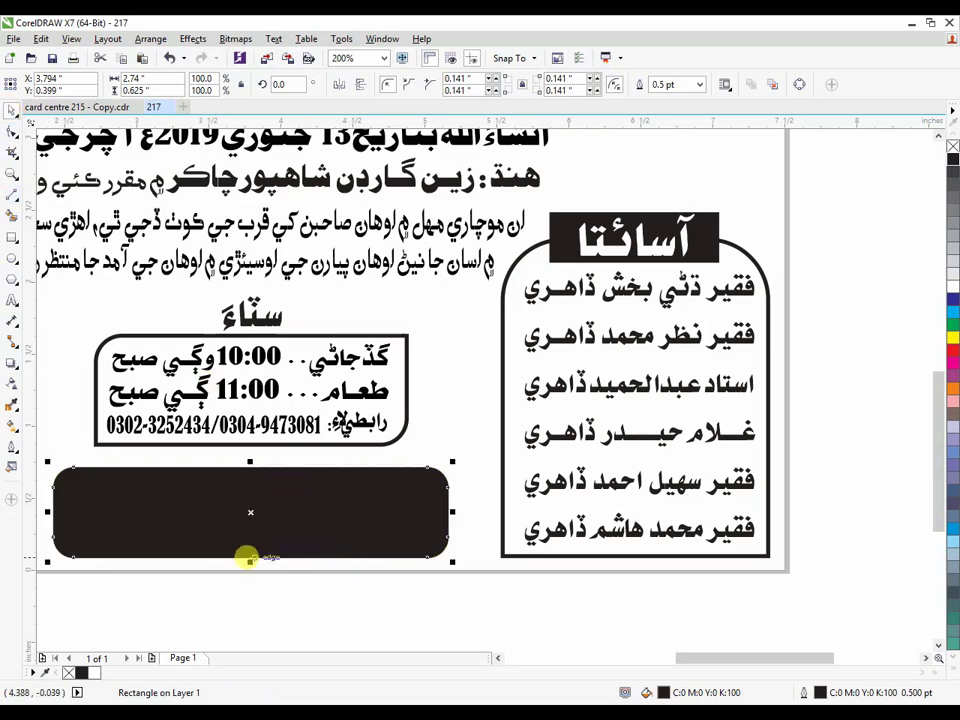
Step: Move the black rectangle up 0.09 inches toward the schedule box and reduce its height to about 0.57 inches
{"action": "scroll", "coordinate": [251, 561], "scroll_direction": "down", "scroll_amount": 1}
{"action": "key", "text": "Up"}
{"action": "key", "text": "Up"}
{"action": "key", "text": "Up"}
{"action": "key", "text": "Up"}
{"action": "key", "text": "Up"}
{"action": "key", "text": "Up"}
{"action": "key", "text": "Up"}
{"action": "key", "text": "Up"}
{"action": "key", "text": "Up"}
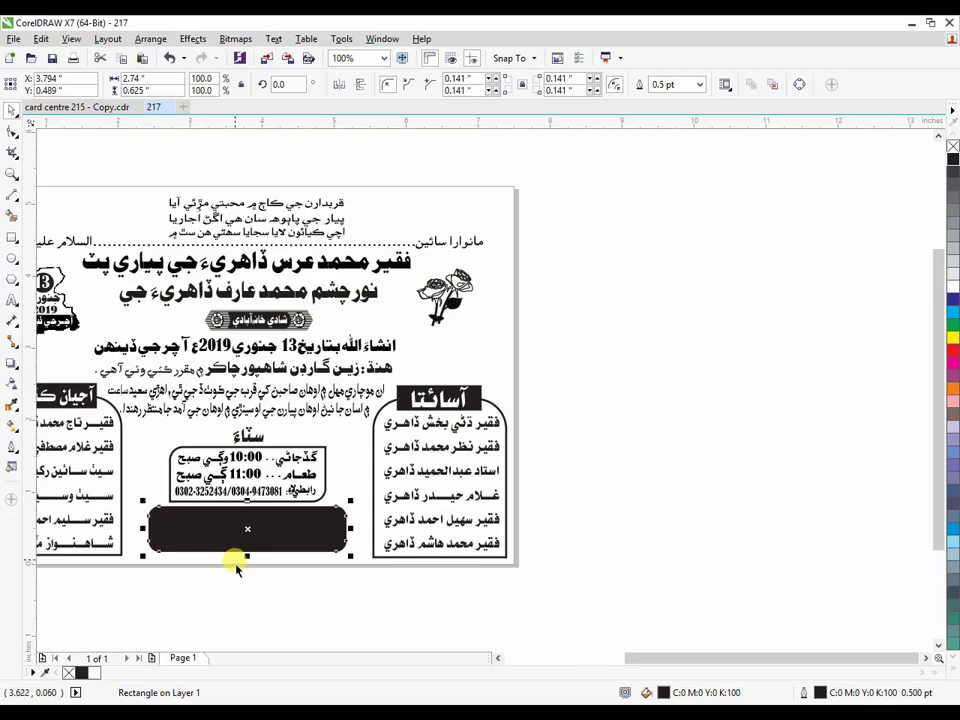
{"action": "scroll", "coordinate": [240, 562], "scroll_direction": "up", "scroll_amount": 1}
{"action": "mouse_move", "coordinate": [258, 548]}
{"action": "left_mouse_down"}
{"action": "mouse_move", "coordinate": [257, 529]}
{"action": "mouse_move", "coordinate": [258, 539]}
{"action": "left_mouse_up"}
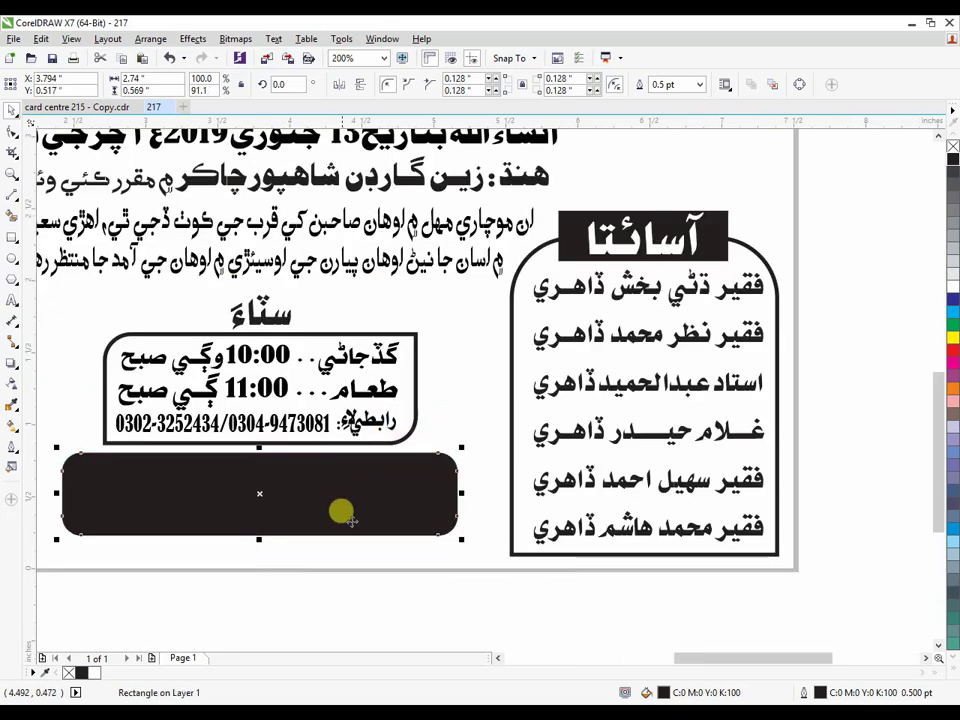
{"action": "left_click", "coordinate": [465, 575]}
{"action": "scroll", "coordinate": [465, 575], "scroll_direction": "down", "scroll_amount": 1}
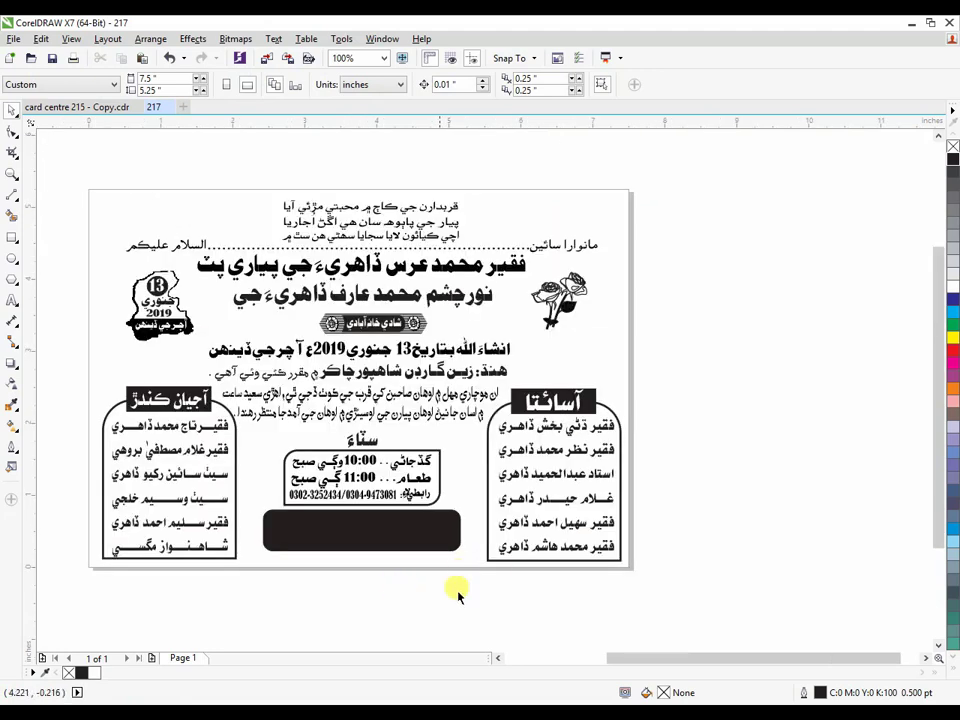
{"action": "left_click_drag", "start_coordinate": [940, 418], "coordinate": [927, 498]}
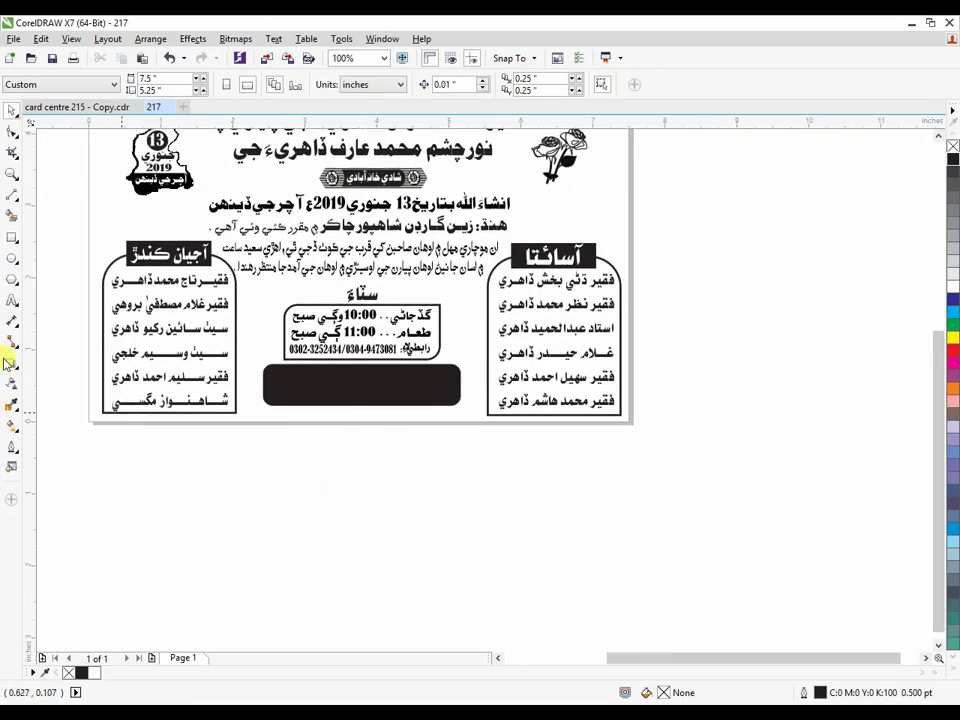
{"action": "left_click", "coordinate": [12, 302]}
{"action": "scroll", "coordinate": [452, 462], "scroll_direction": "up", "scroll_amount": 1}
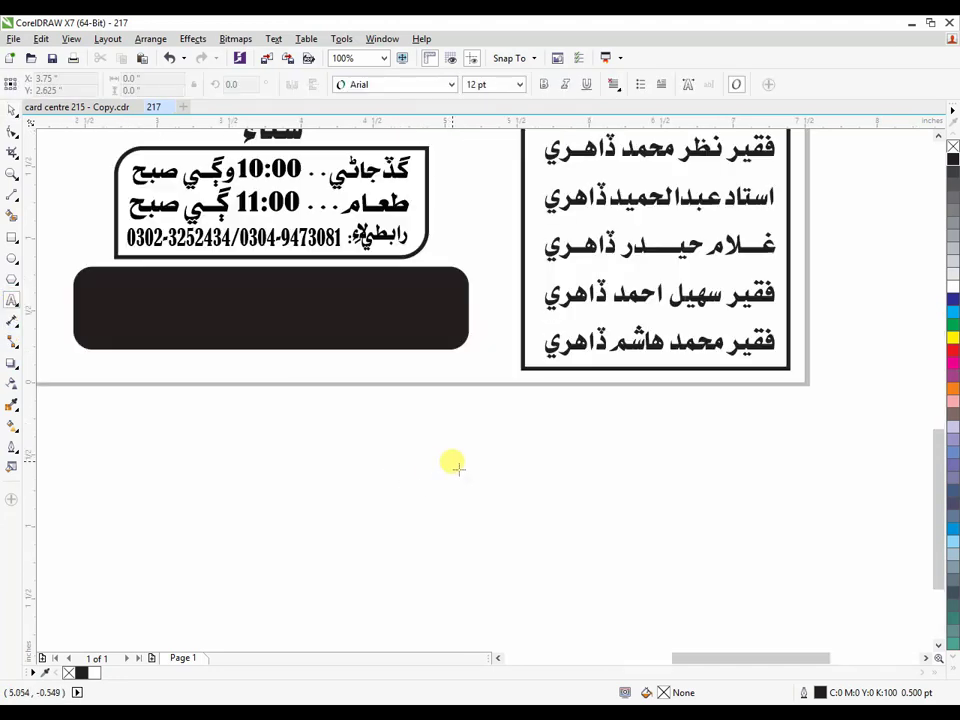
{"action": "left_click", "coordinate": [454, 460]}
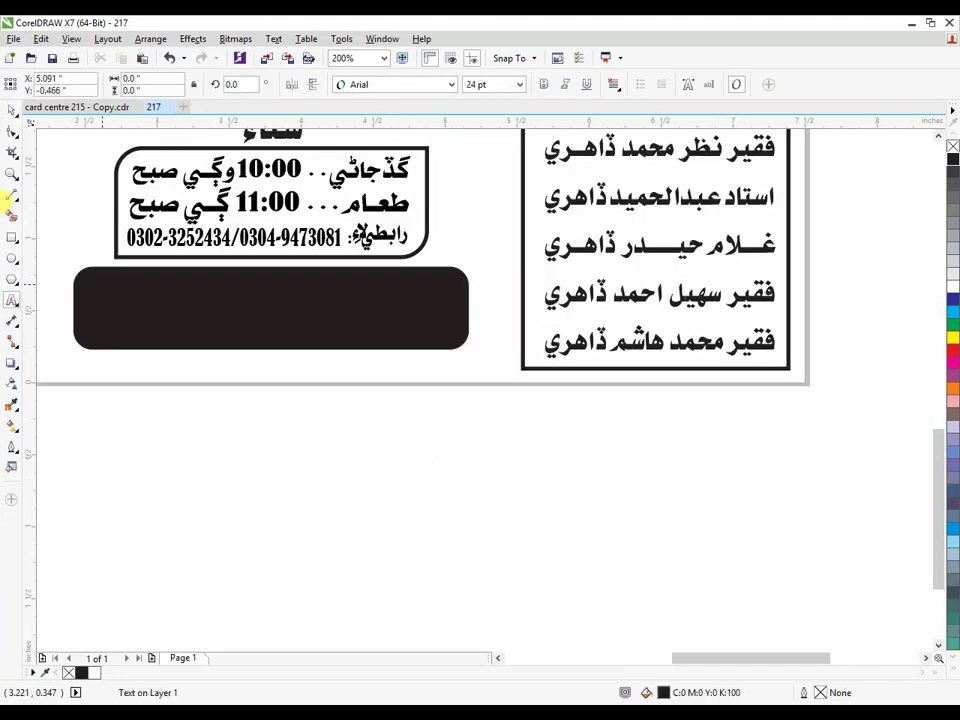
Step: Draw a diagonal straight line about 0.50 by 0.53 inches in the empty area below the card, rising toward the right
{"action": "left_click", "coordinate": [11, 192]}
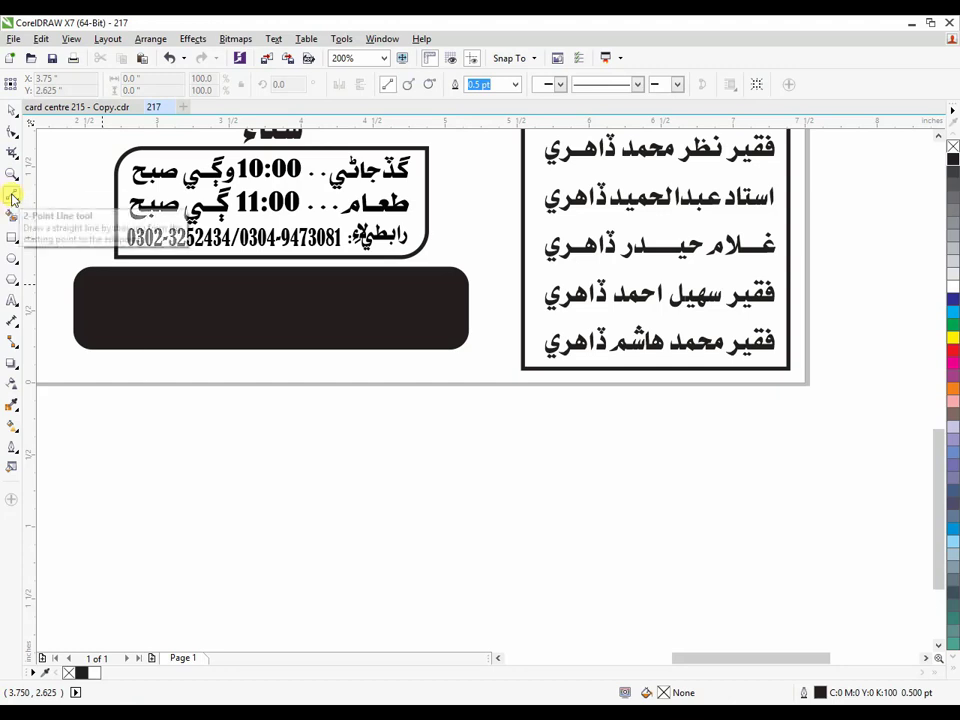
{"action": "right_click", "coordinate": [12, 197]}
{"action": "left_click", "coordinate": [12, 197]}
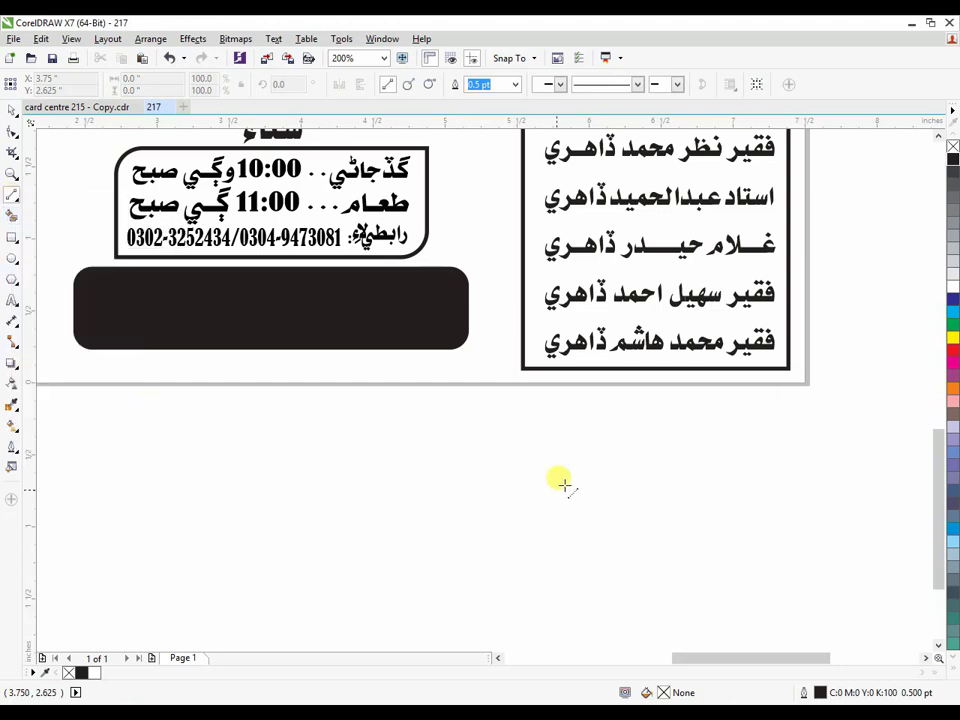
{"action": "left_click", "coordinate": [569, 430]}
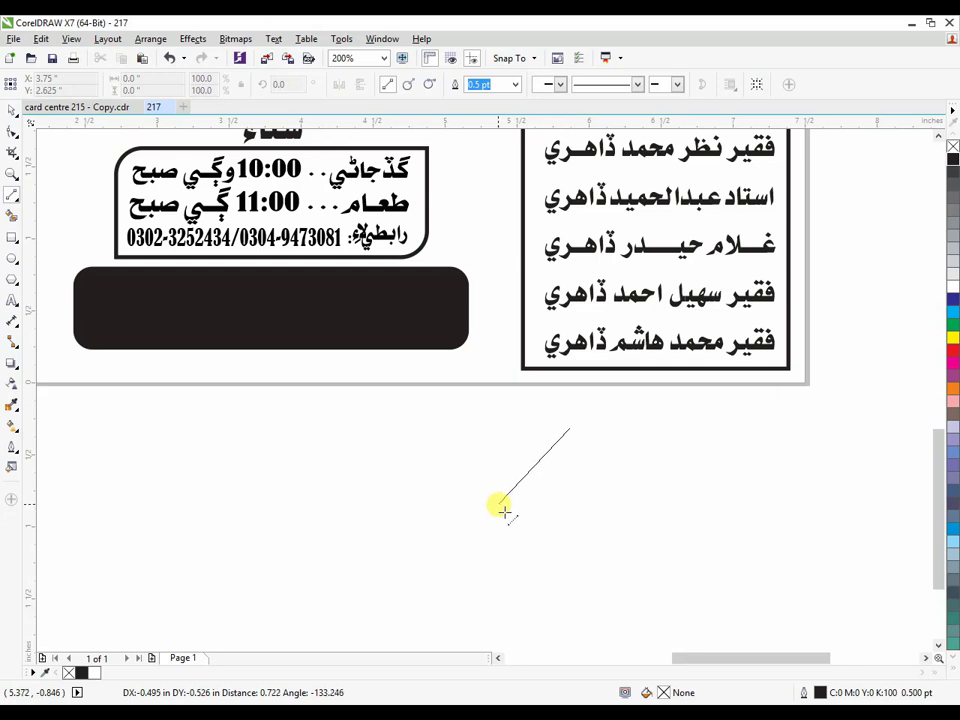
{"action": "left_click", "coordinate": [500, 508]}
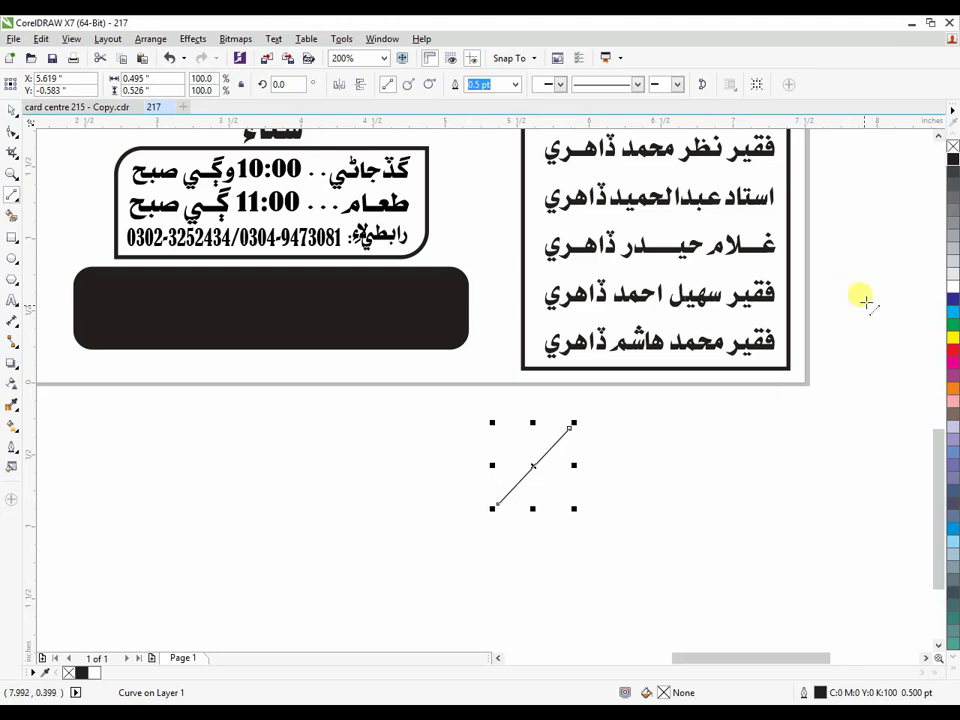
Step: Set the diagonal line's outline width to 2.0 pt
{"action": "left_click", "coordinate": [677, 89]}
{"action": "left_click", "coordinate": [677, 89]}
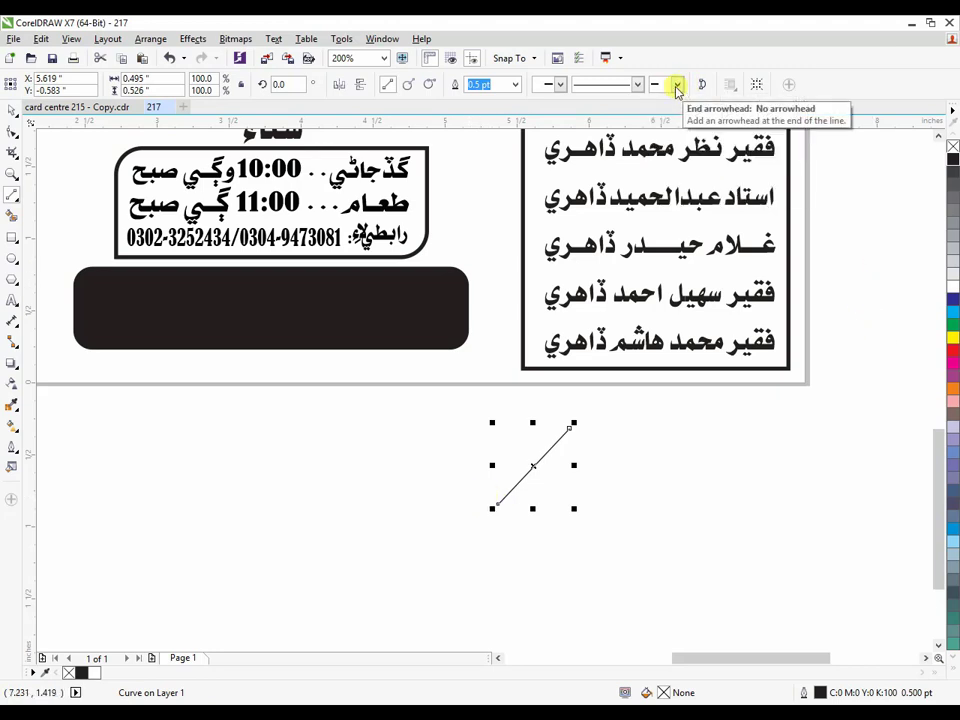
{"action": "left_click", "coordinate": [516, 86]}
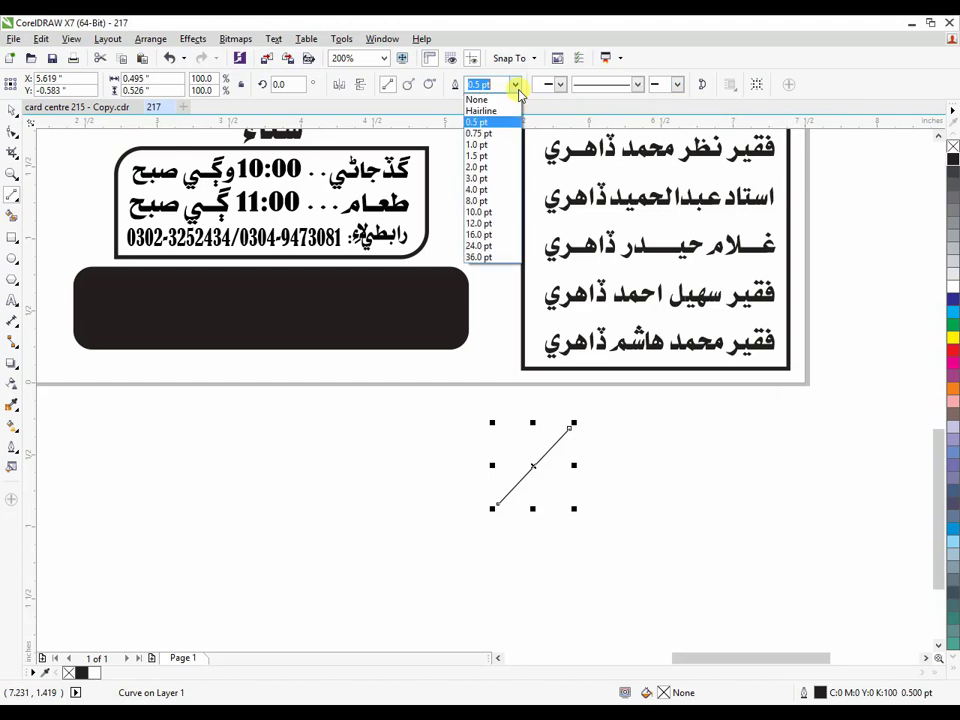
{"action": "left_click", "coordinate": [504, 156]}
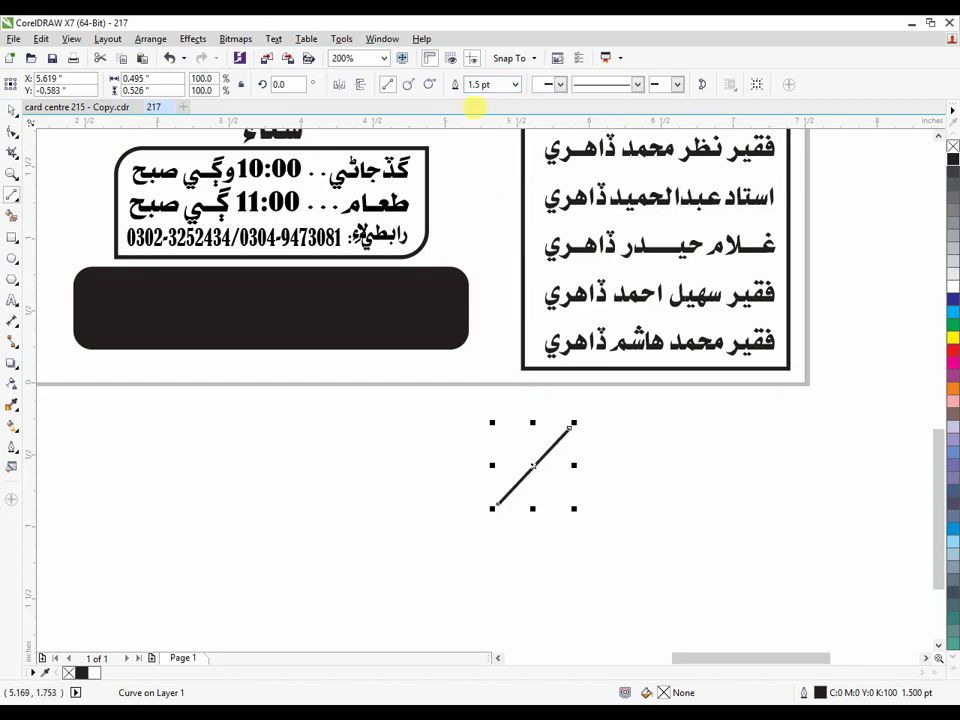
{"action": "left_click", "coordinate": [516, 86]}
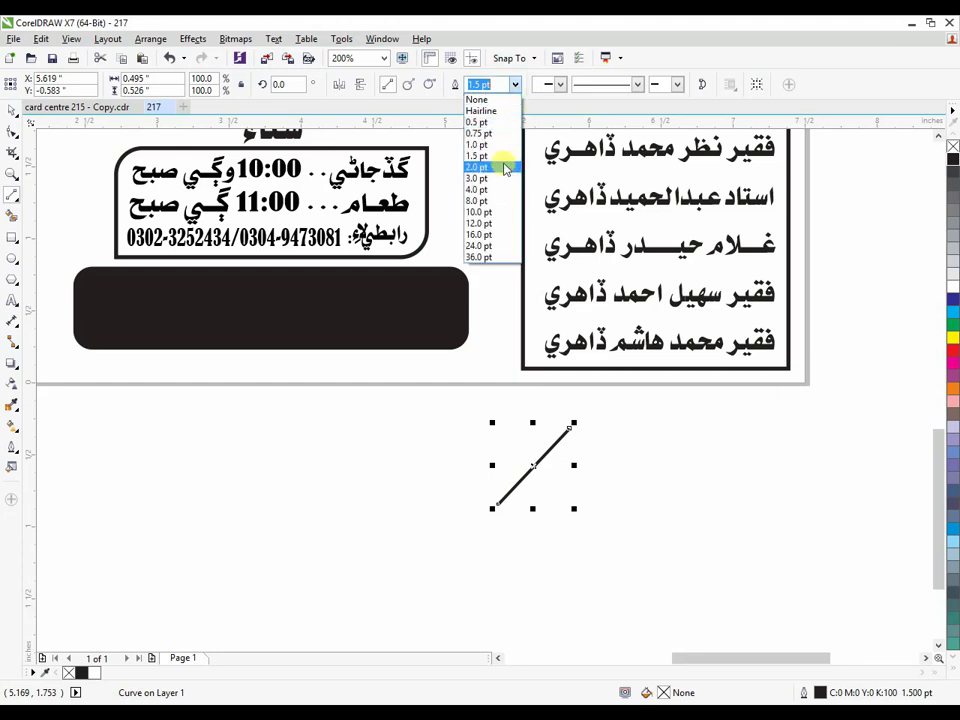
{"action": "left_click", "coordinate": [506, 168]}
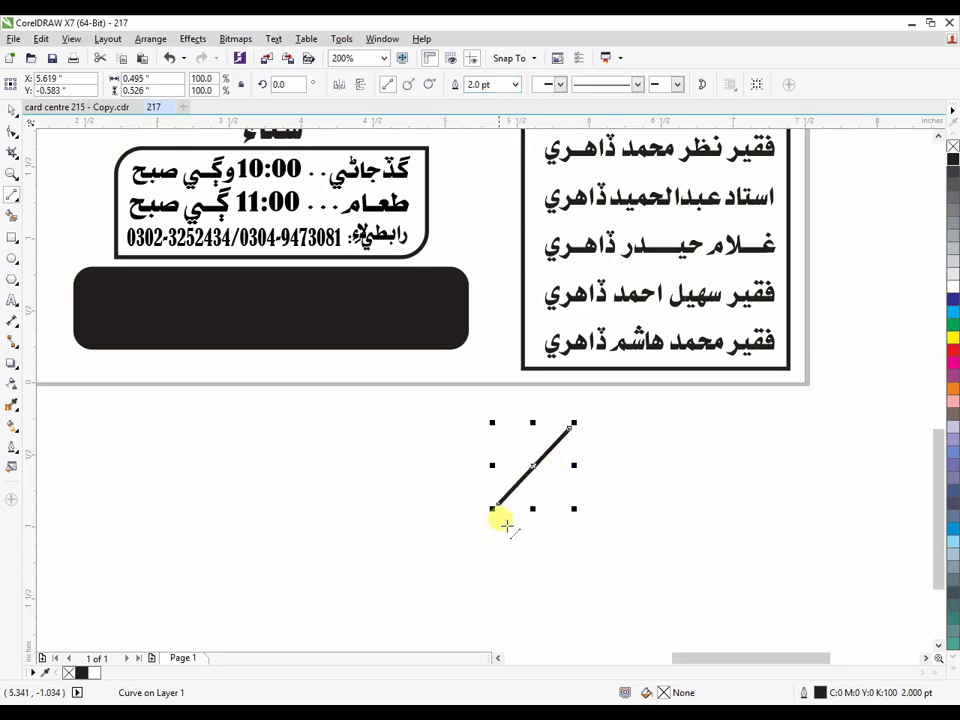
Step: Duplicate the diagonal line, mirror the copy horizontally and join it to the original's upper end to form a roof peak
{"action": "scroll", "coordinate": [624, 487], "scroll_direction": "up", "scroll_amount": 1}
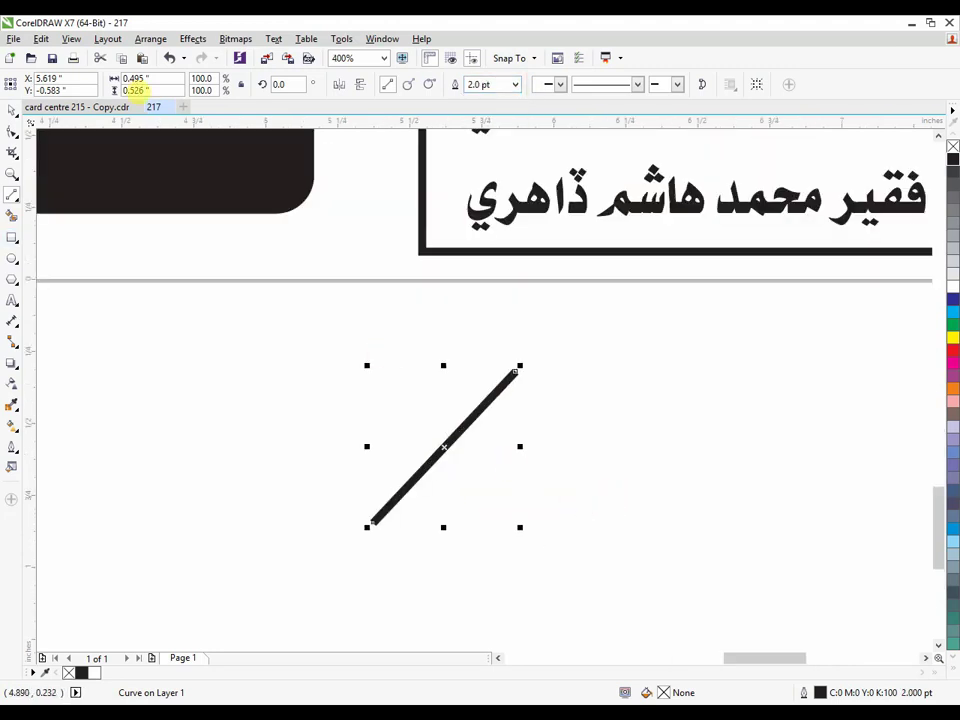
{"action": "left_click", "coordinate": [18, 111]}
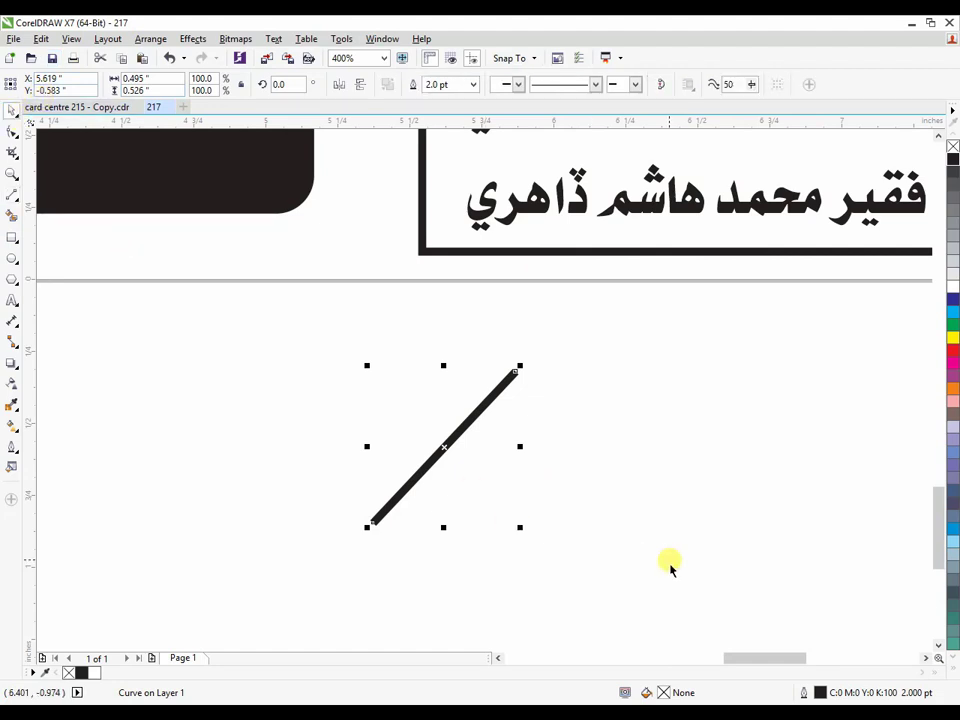
{"action": "key", "text": "ctrl+d"}
{"action": "left_click_drag", "start_coordinate": [553, 343], "coordinate": [586, 413]}
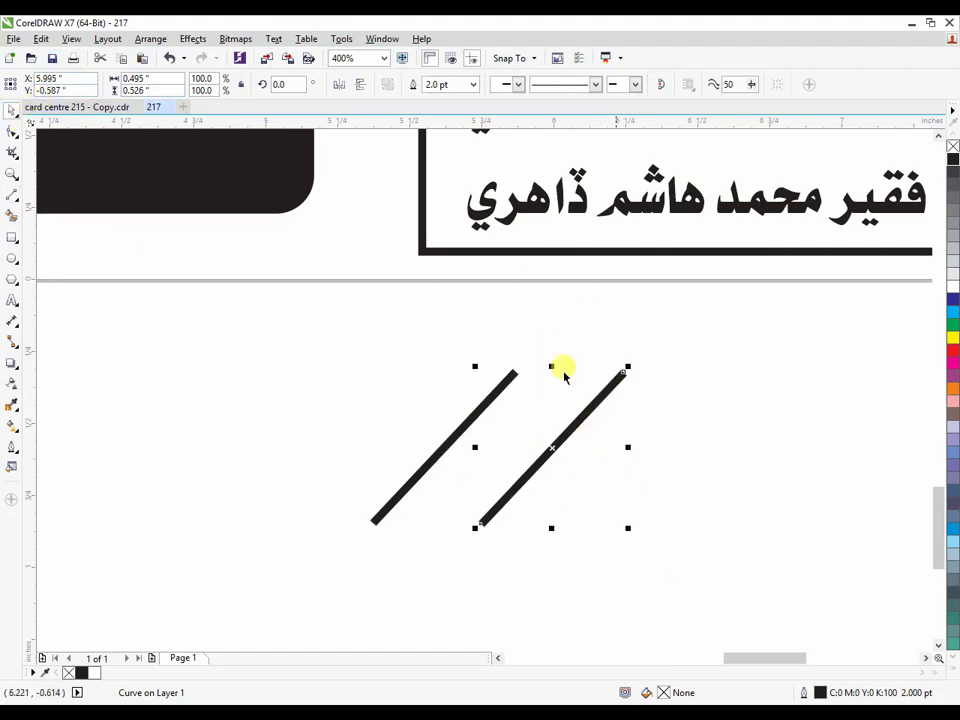
{"action": "left_click", "coordinate": [339, 86]}
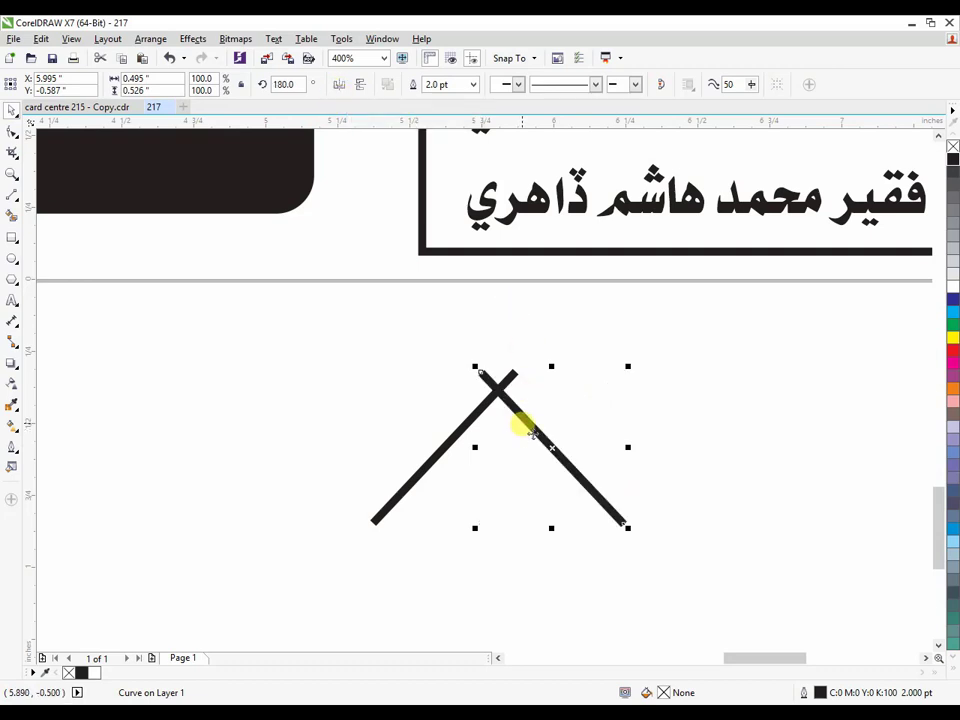
{"action": "left_click_drag", "start_coordinate": [531, 430], "coordinate": [568, 437]}
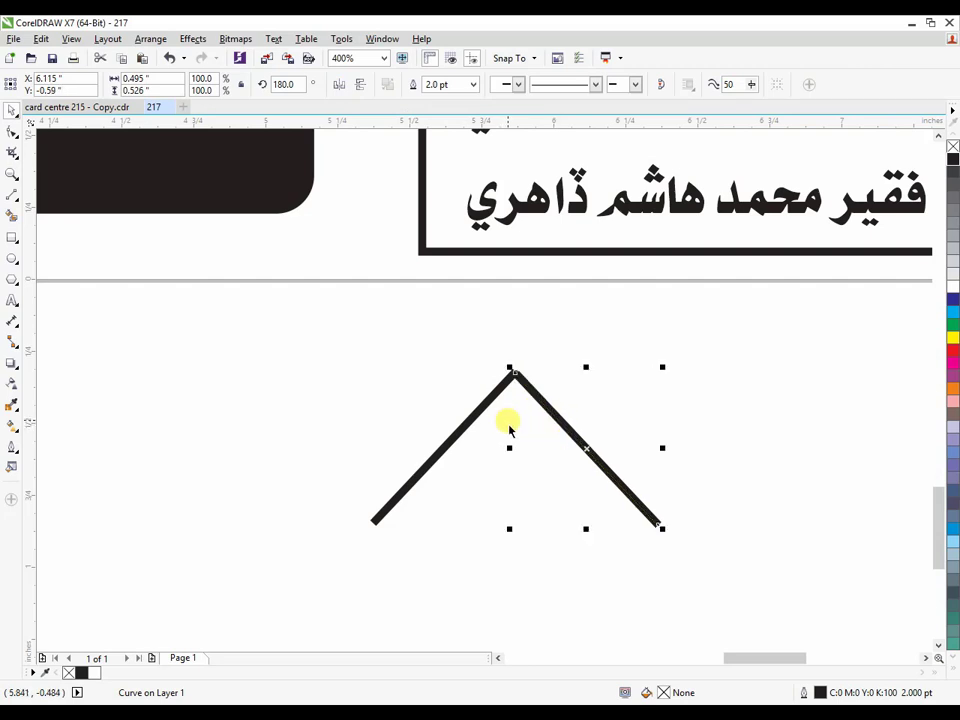
Step: Draw a horizontal line about 0.78 inches long beneath the roof and set its outline width to 2.0 pt
{"action": "scroll", "coordinate": [500, 436], "scroll_direction": "down", "scroll_amount": 1}
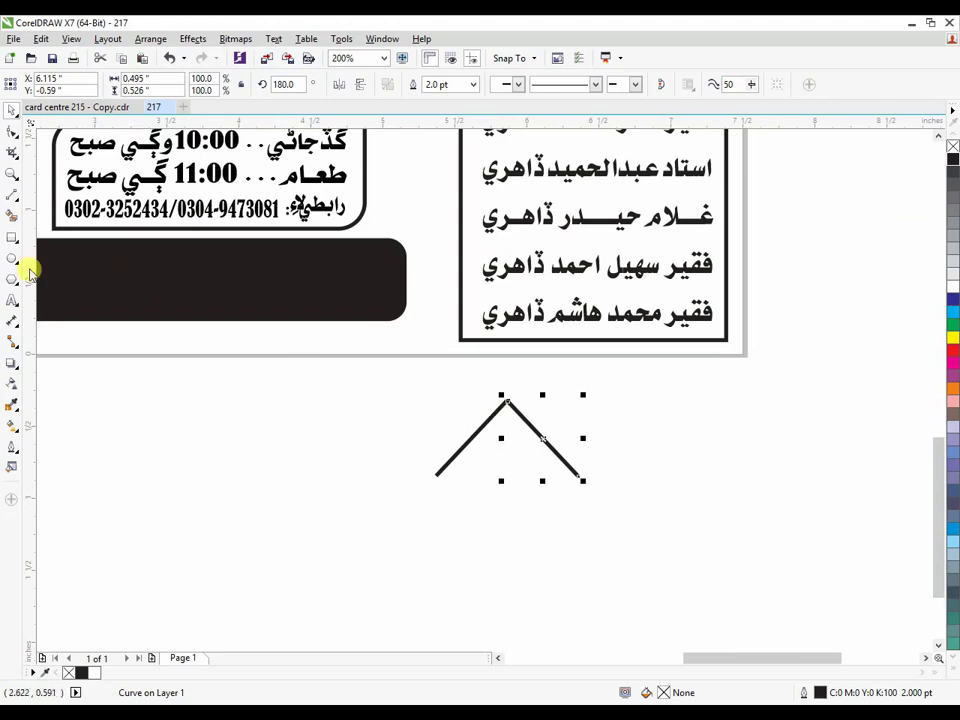
{"action": "left_click", "coordinate": [12, 198]}
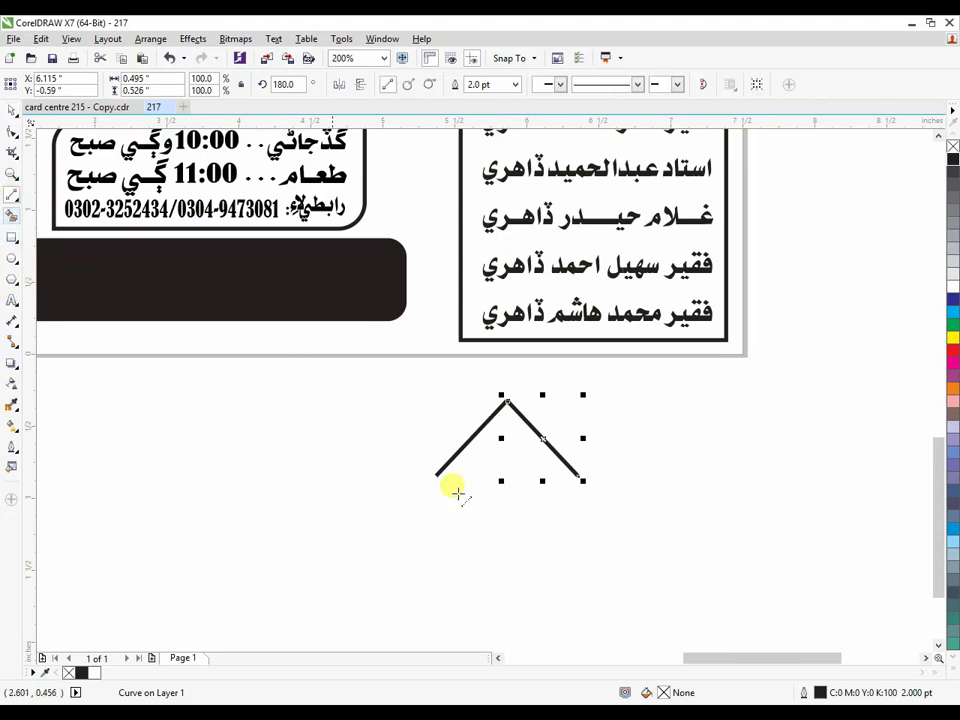
{"action": "scroll", "coordinate": [458, 492], "scroll_direction": "up", "scroll_amount": 1}
{"action": "mouse_move", "coordinate": [532, 486]}
{"action": "left_mouse_down"}
{"action": "mouse_move", "coordinate": [677, 489]}
{"action": "mouse_move", "coordinate": [675, 480]}
{"action": "left_mouse_up"}
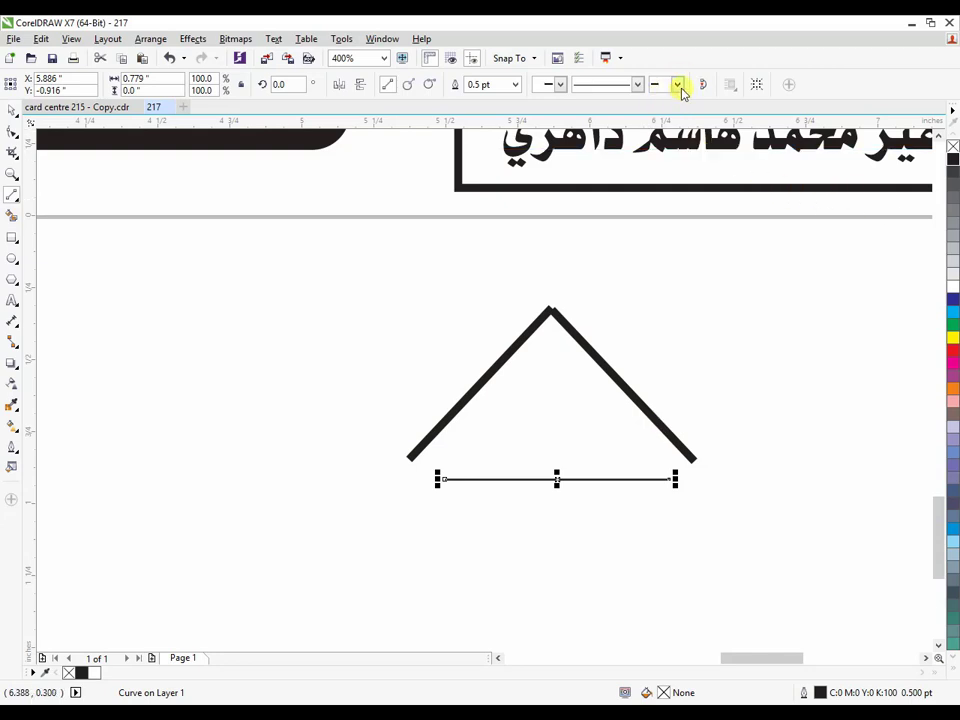
{"action": "left_click", "coordinate": [515, 84]}
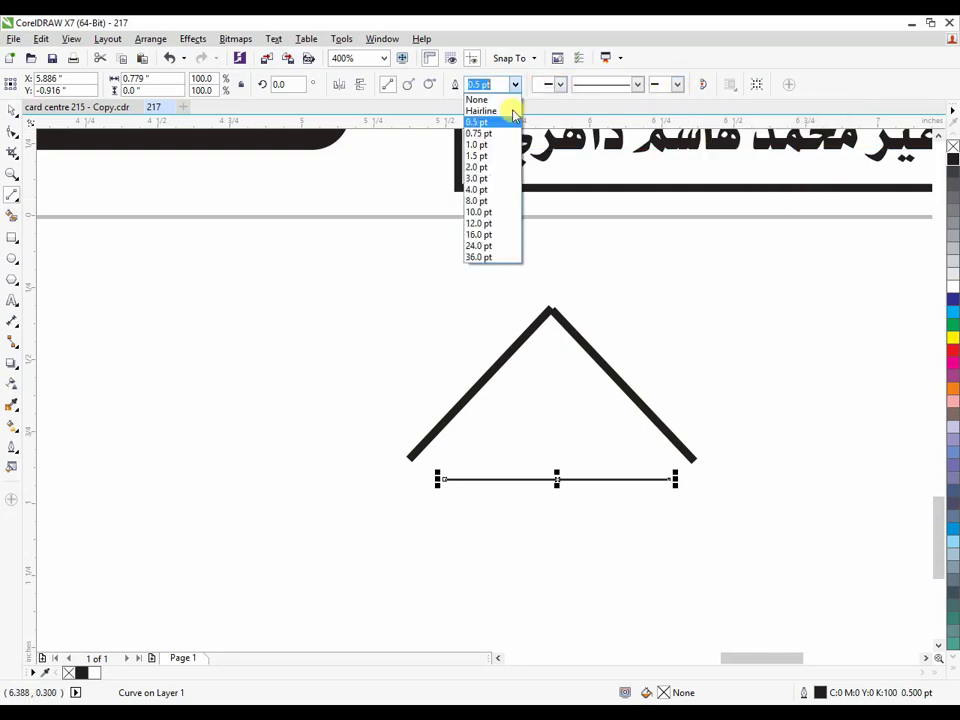
{"action": "left_click", "coordinate": [510, 166]}
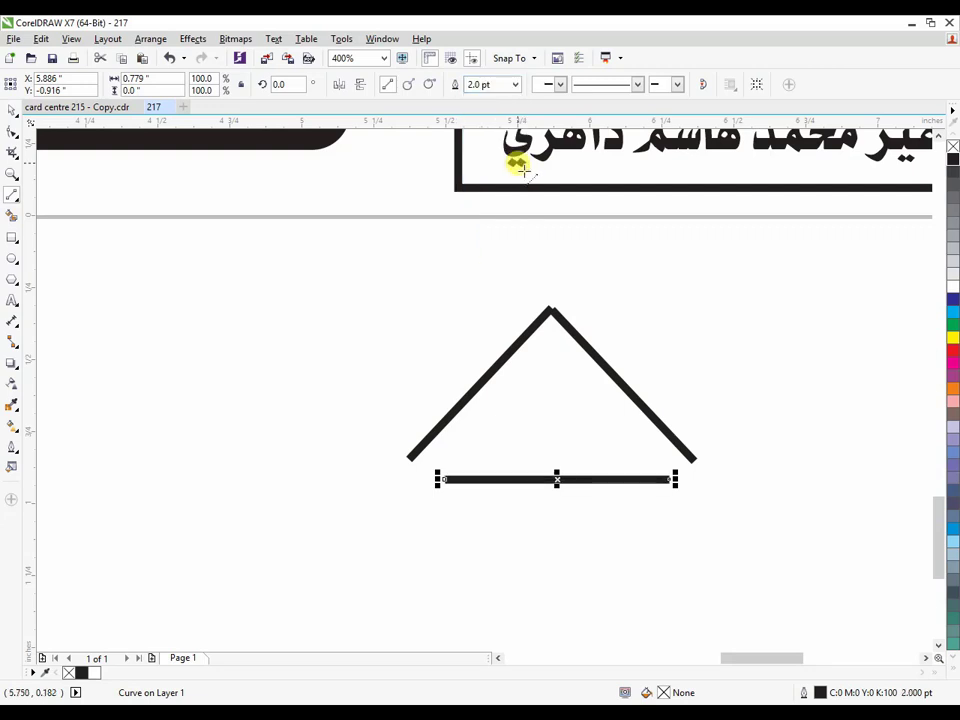
Step: Move the horizontal base line down about 0.15 inches, roughly centred under the roof peak
{"action": "left_click", "coordinate": [13, 116]}
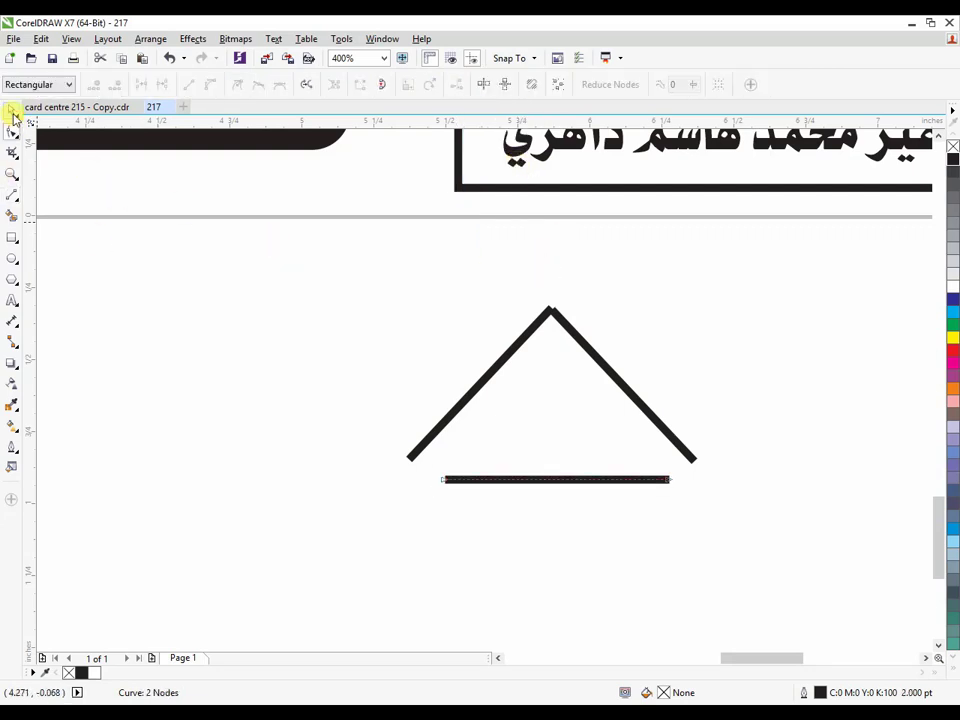
{"action": "left_click", "coordinate": [12, 110]}
{"action": "left_click_drag", "start_coordinate": [561, 471], "coordinate": [578, 514]}
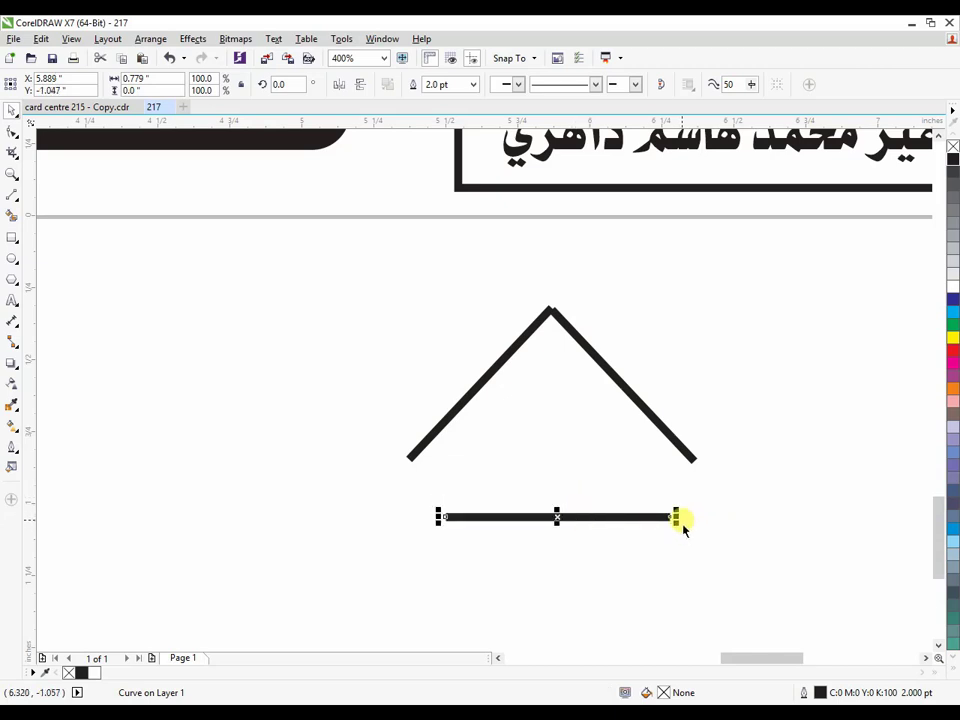
{"action": "left_click_drag", "start_coordinate": [677, 516], "coordinate": [673, 517]}
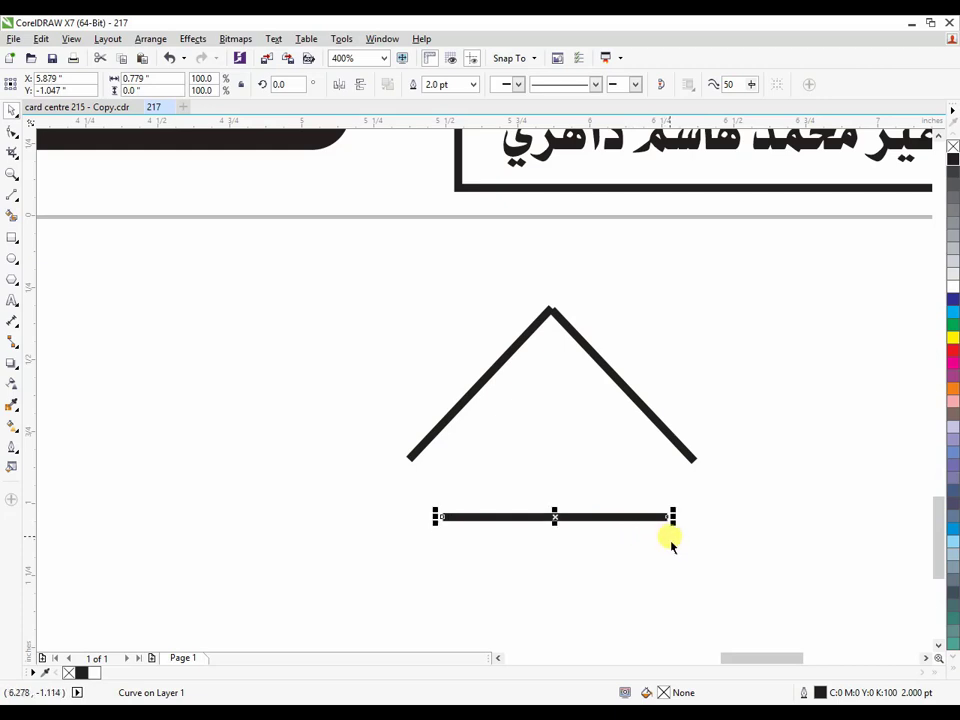
{"action": "key", "text": "Down"}
{"action": "key", "text": "Down"}
{"action": "key", "text": "Left"}
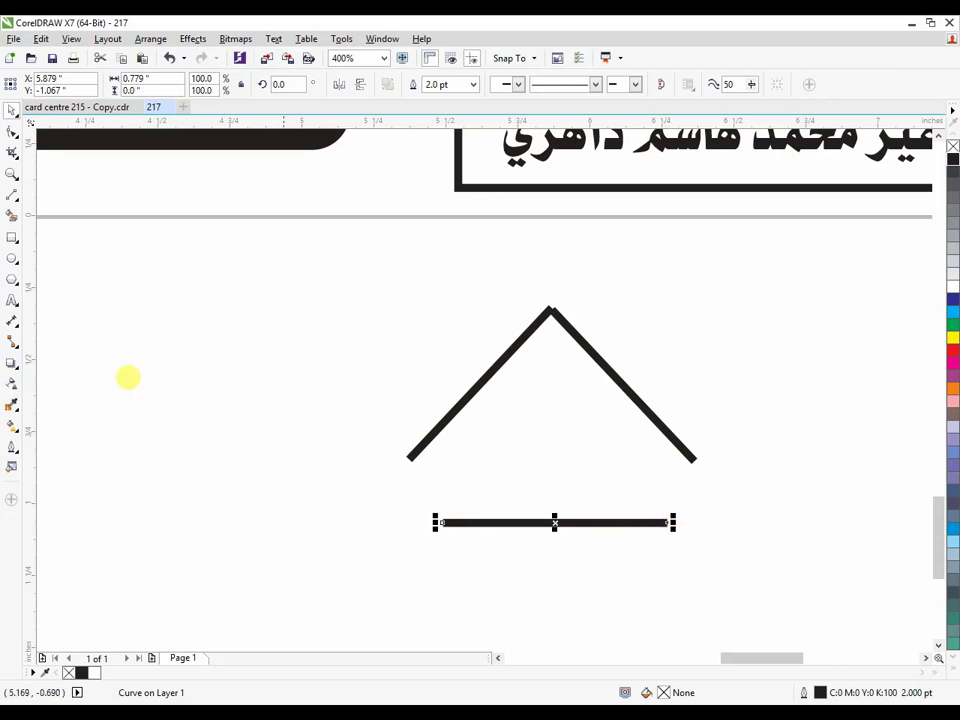
Step: Draw a vertical line about 0.21 inches tall between the roof and the base line, with a 2.0 pt outline
{"action": "left_click", "coordinate": [14, 202]}
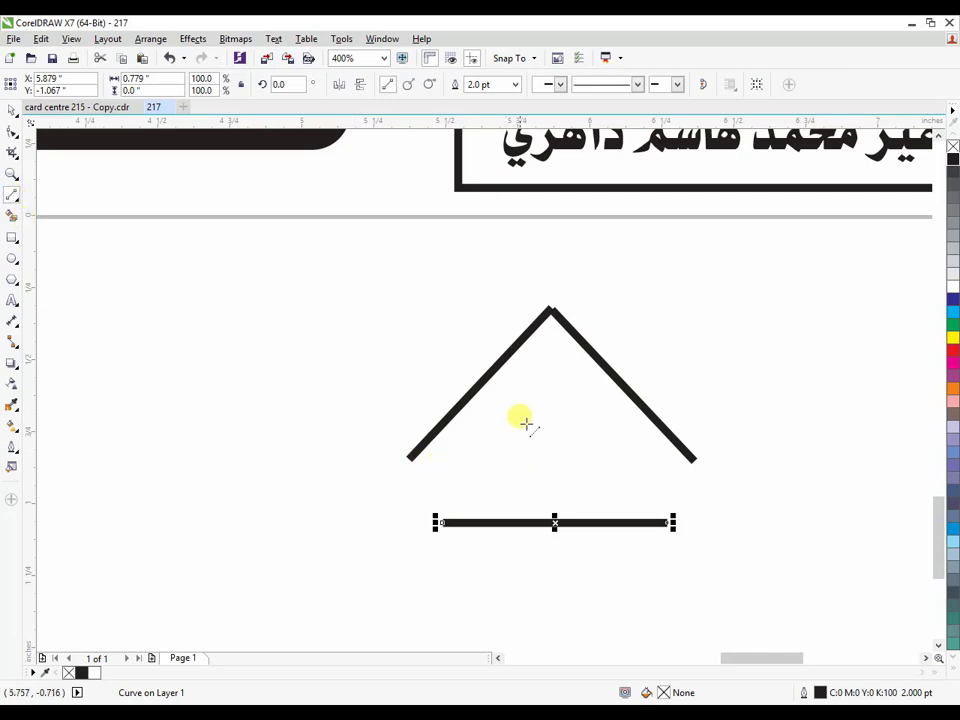
{"action": "left_click", "coordinate": [519, 417]}
{"action": "left_click", "coordinate": [520, 482]}
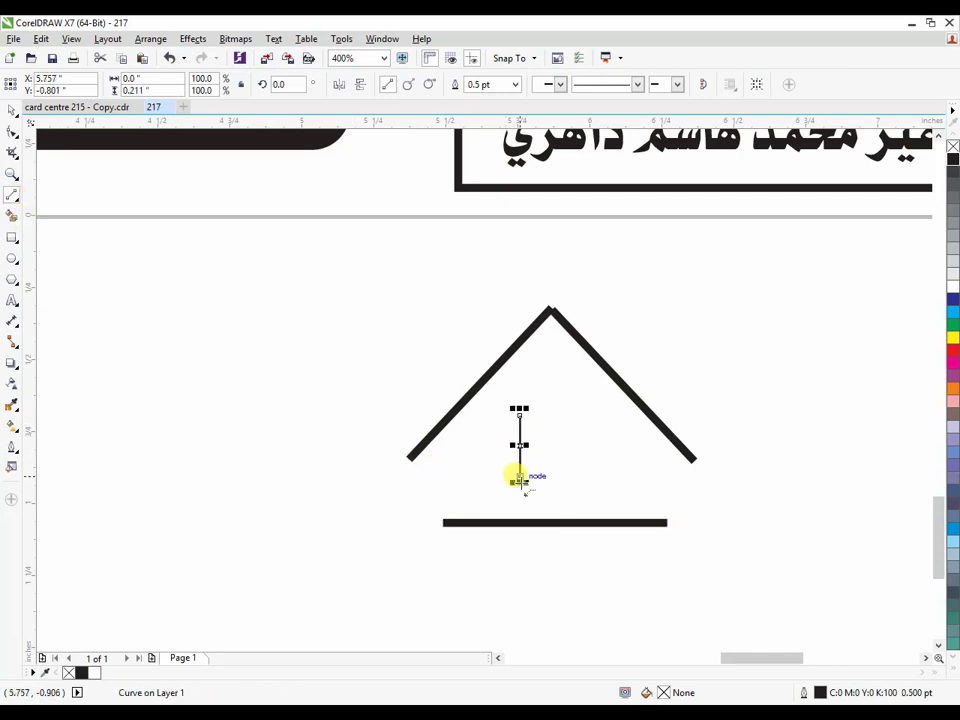
{"action": "left_click", "coordinate": [515, 84]}
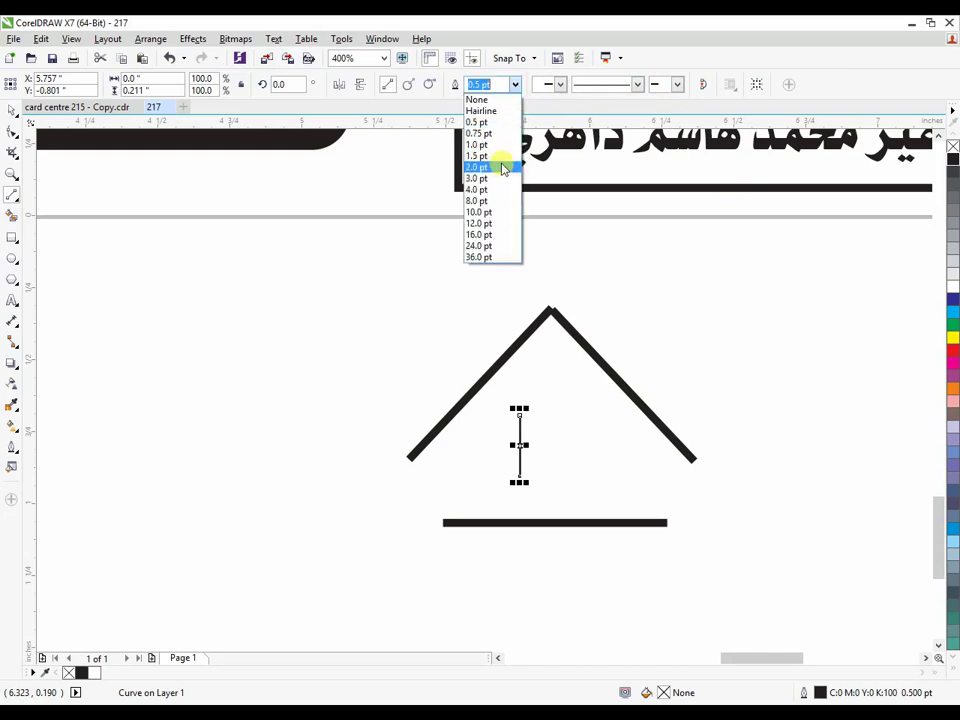
{"action": "left_click", "coordinate": [502, 168]}
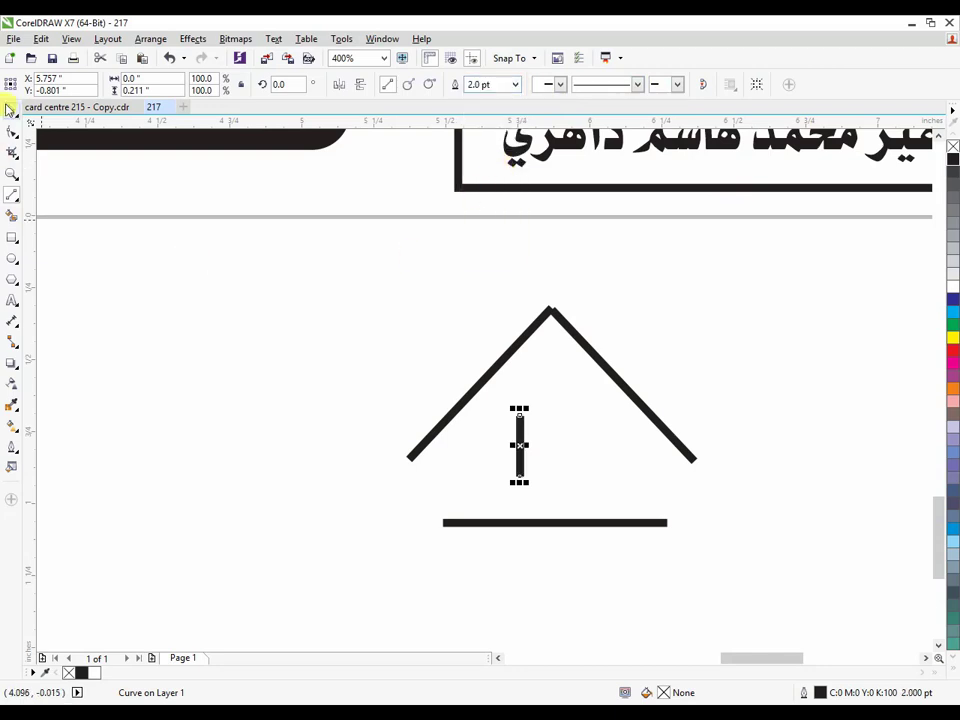
Step: Place the vertical line on the base line's left end and extend it upward toward the roof to about 0.30 inches tall
{"action": "scroll", "coordinate": [543, 480], "scroll_direction": "up", "scroll_amount": 2}
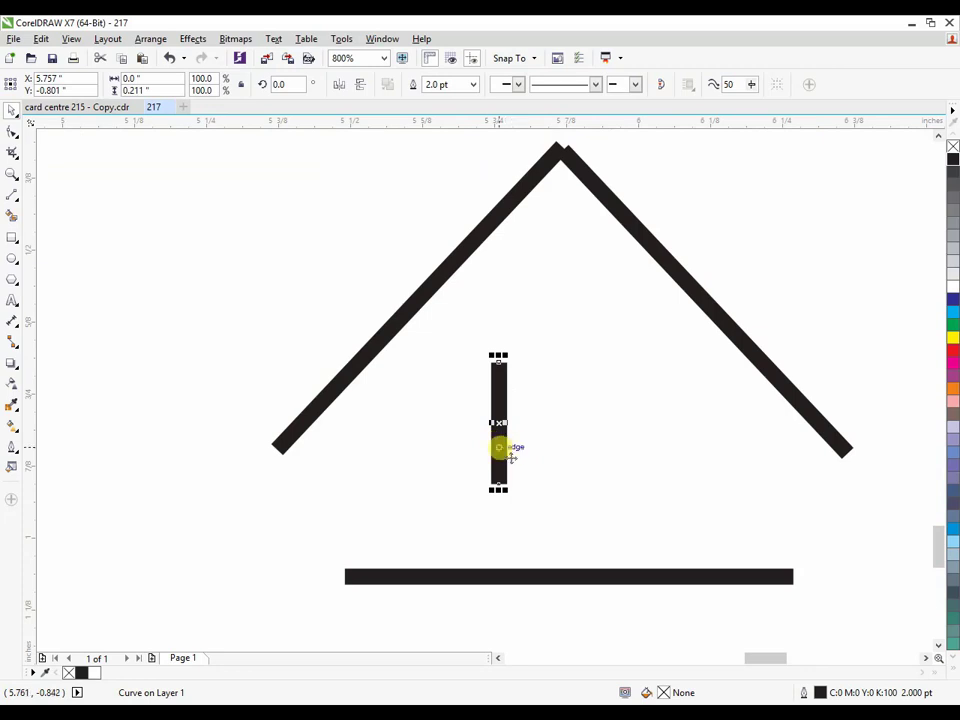
{"action": "left_click_drag", "start_coordinate": [505, 450], "coordinate": [369, 536]}
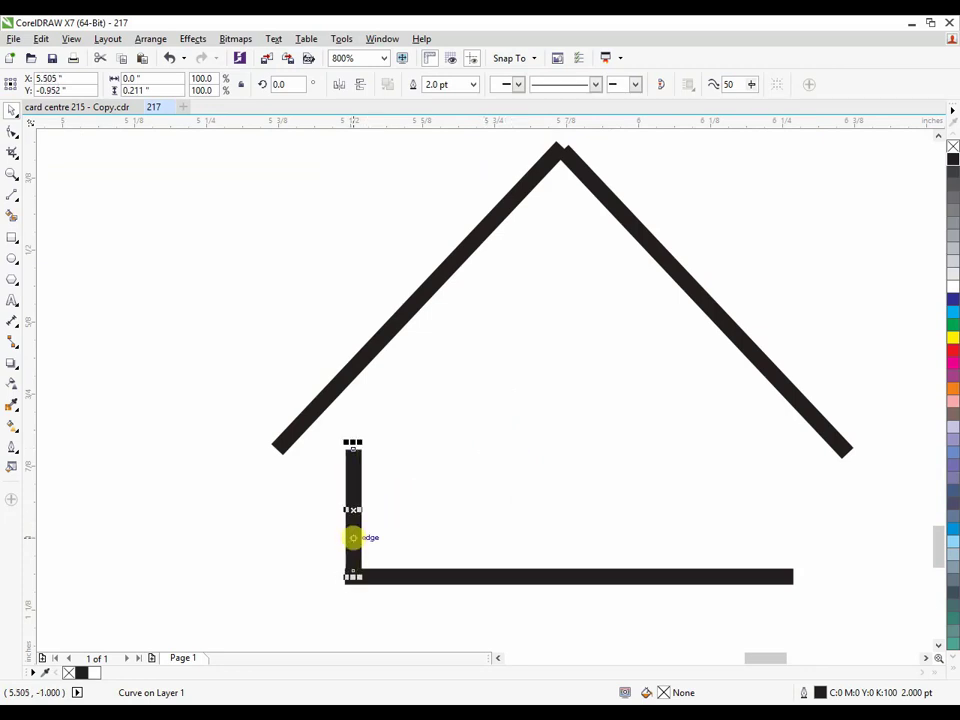
{"action": "left_click_drag", "start_coordinate": [353, 442], "coordinate": [354, 392]}
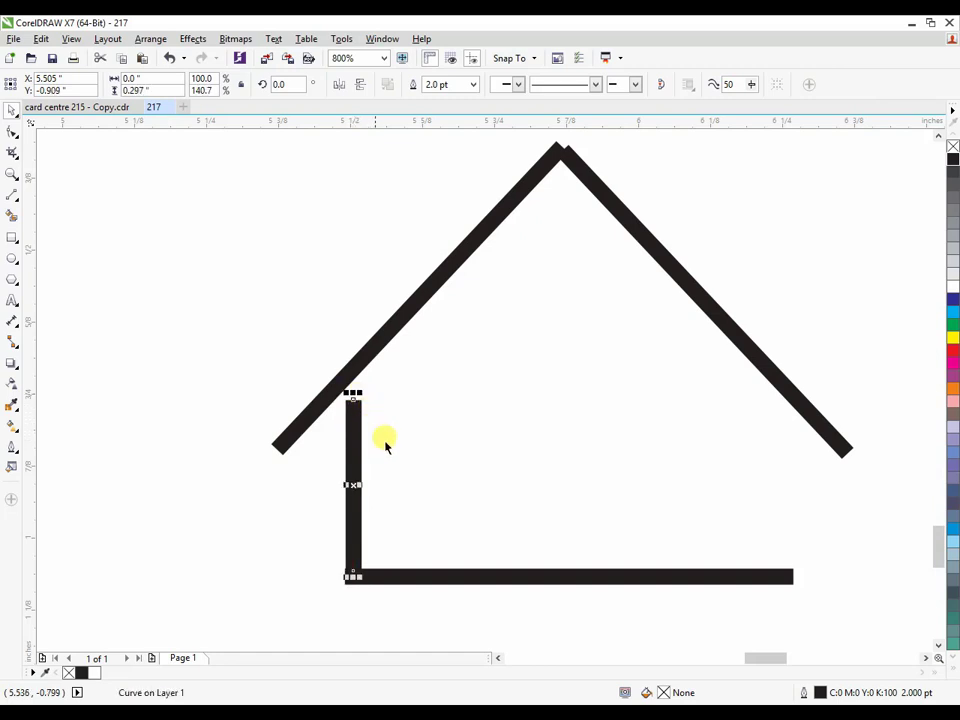
Step: Duplicate the left wall line and place the copy near the base line's right end, just below the right roof slope
{"action": "key", "text": "ctrl+d"}
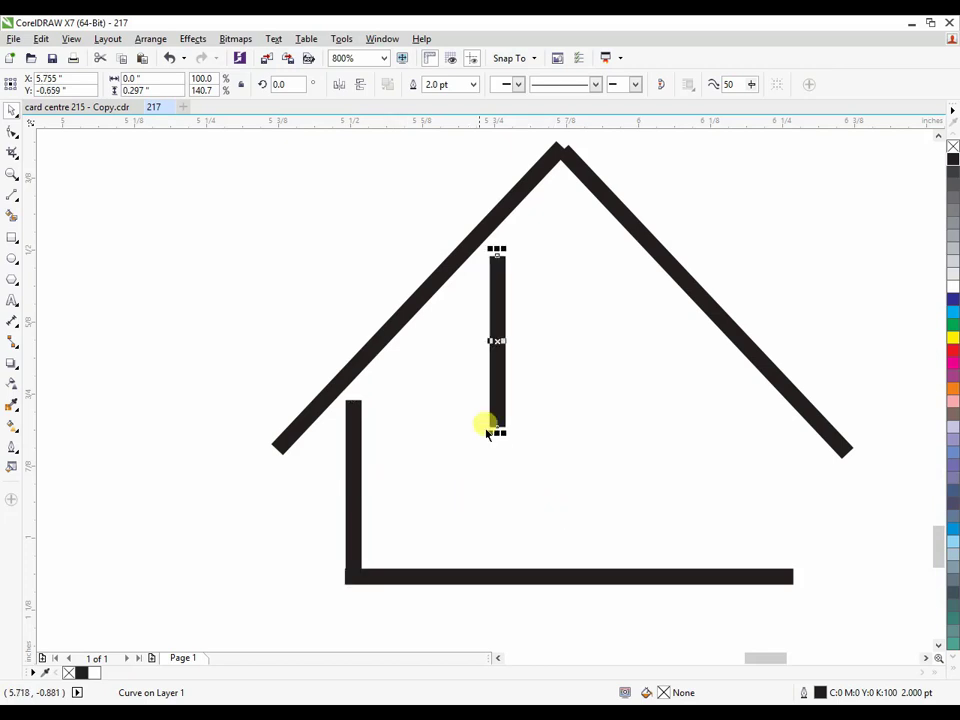
{"action": "left_click_drag", "start_coordinate": [498, 392], "coordinate": [782, 545]}
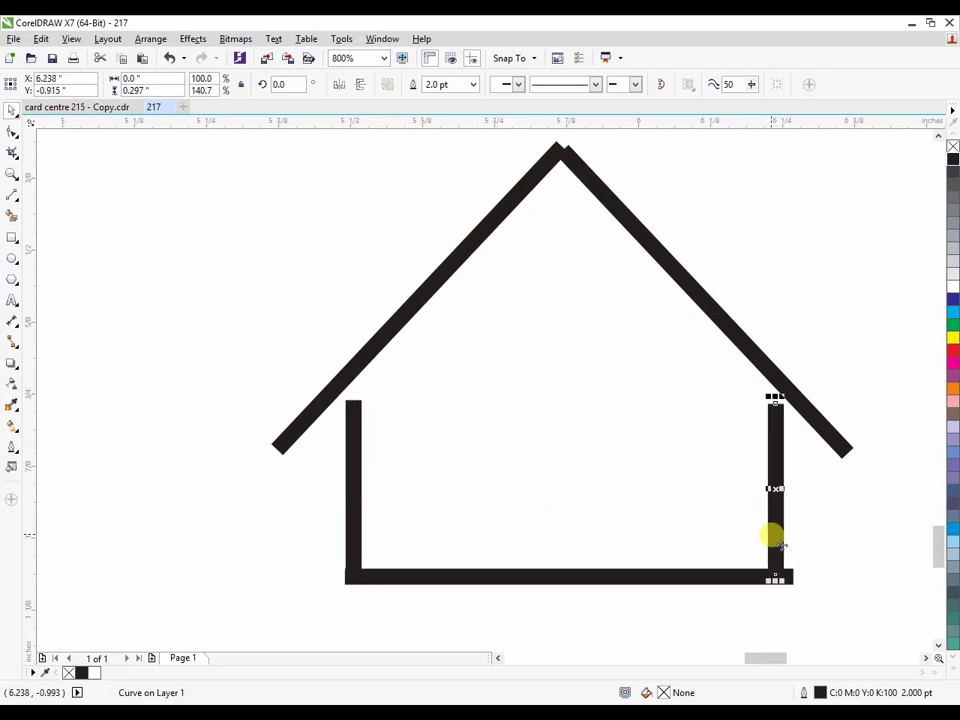
{"action": "left_click", "coordinate": [769, 536]}
{"action": "left_click", "coordinate": [771, 515]}
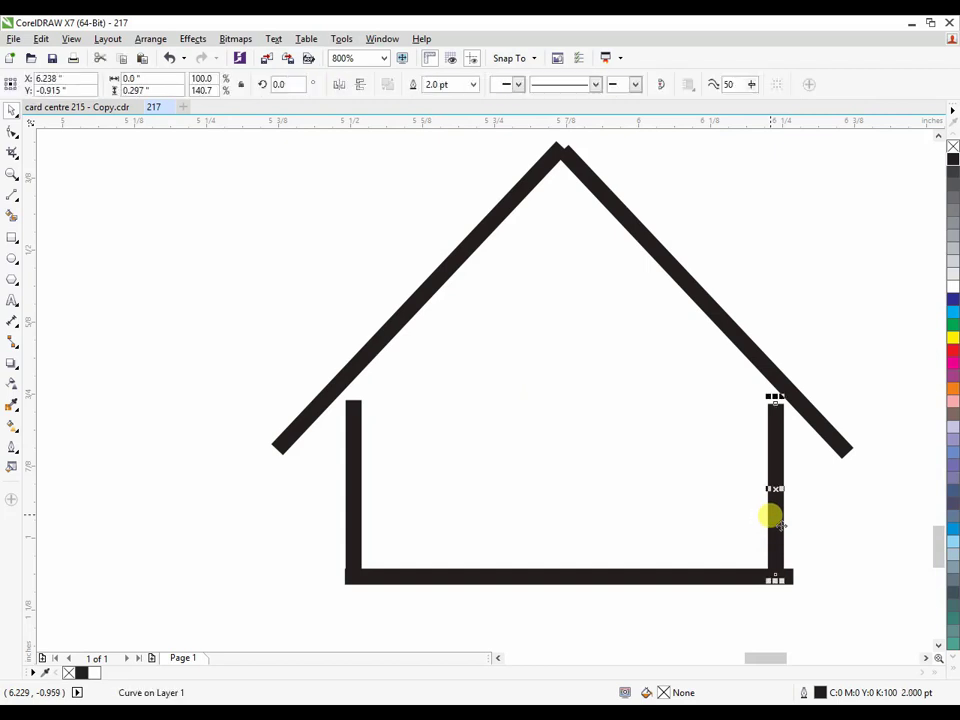
{"action": "mouse_move", "coordinate": [774, 514]}
{"action": "left_mouse_down"}
{"action": "mouse_move", "coordinate": [786, 516]}
{"action": "mouse_move", "coordinate": [765, 516]}
{"action": "left_mouse_up"}
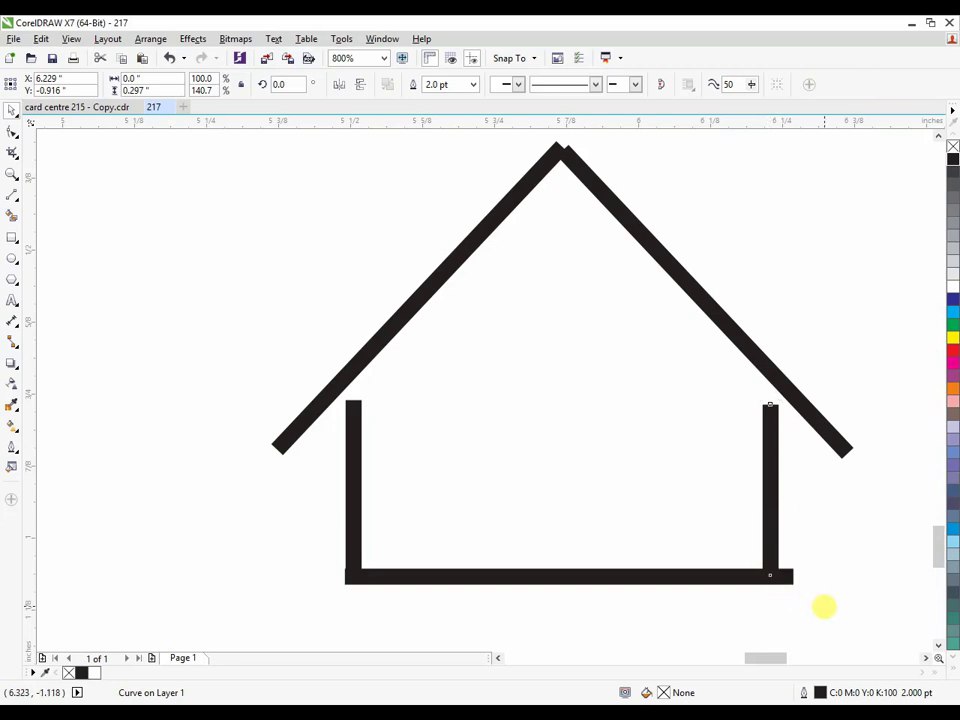
Step: Shorten the house's base line from its right end to about 0.75 inches, flush with the right wall's outer edge
{"action": "left_click", "coordinate": [823, 609]}
{"action": "scroll", "coordinate": [704, 527], "scroll_direction": "up", "scroll_amount": 4}
{"action": "left_click", "coordinate": [703, 488]}
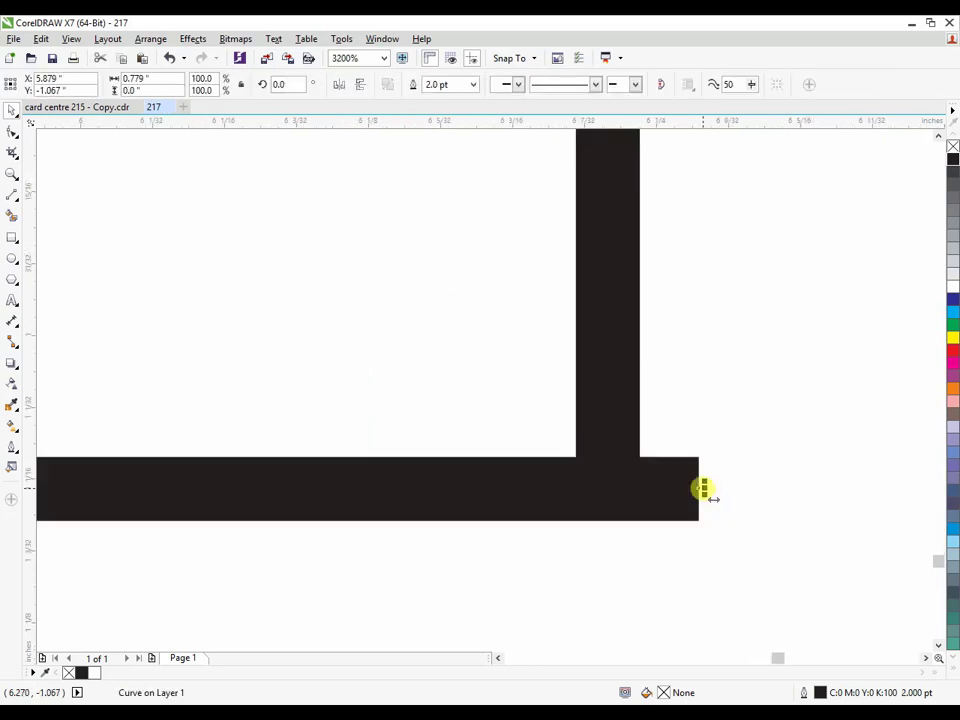
{"action": "left_click_drag", "start_coordinate": [704, 488], "coordinate": [641, 490]}
{"action": "scroll", "coordinate": [641, 491], "scroll_direction": "up", "scroll_amount": 1}
{"action": "scroll", "coordinate": [641, 490], "scroll_direction": "down", "scroll_amount": 3}
{"action": "scroll", "coordinate": [655, 515], "scroll_direction": "down", "scroll_amount": 2}
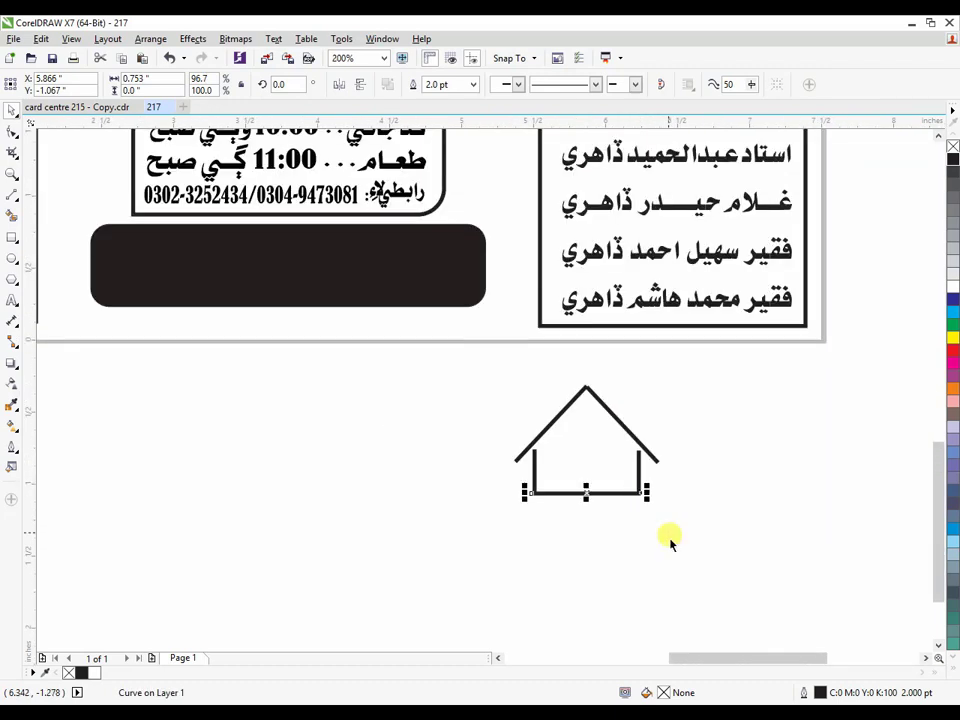
Step: Group the five house lines and place the group over the black banner's right end with a white outline
{"action": "left_click", "coordinate": [664, 531]}
{"action": "left_click_drag", "start_coordinate": [698, 545], "coordinate": [456, 373]}
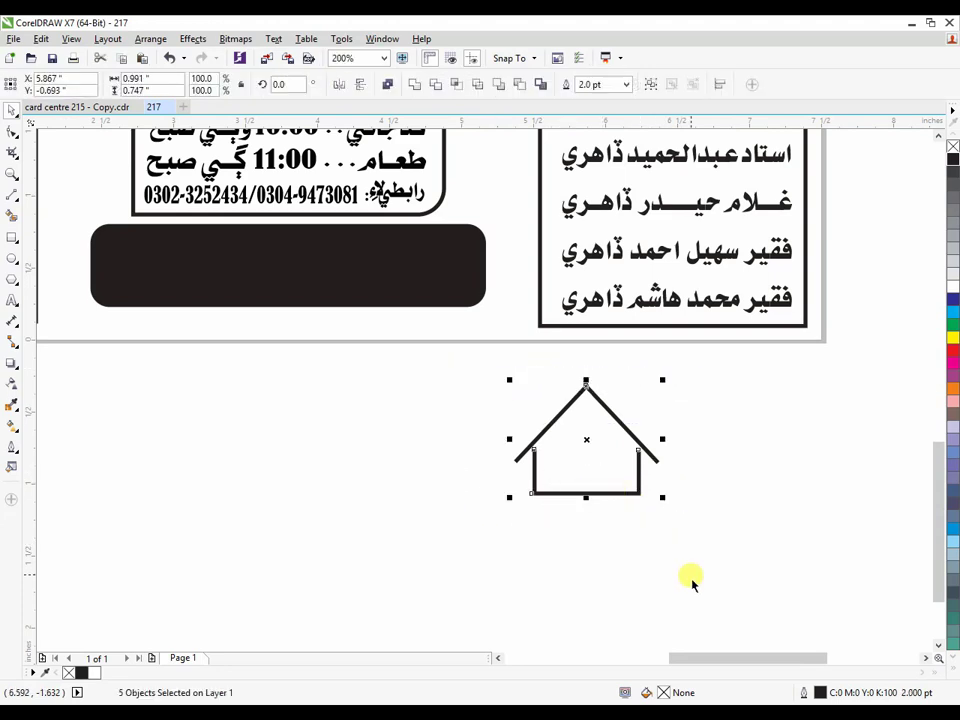
{"action": "key", "text": "ctrl+g"}
{"action": "left_click_drag", "start_coordinate": [639, 468], "coordinate": [514, 286]}
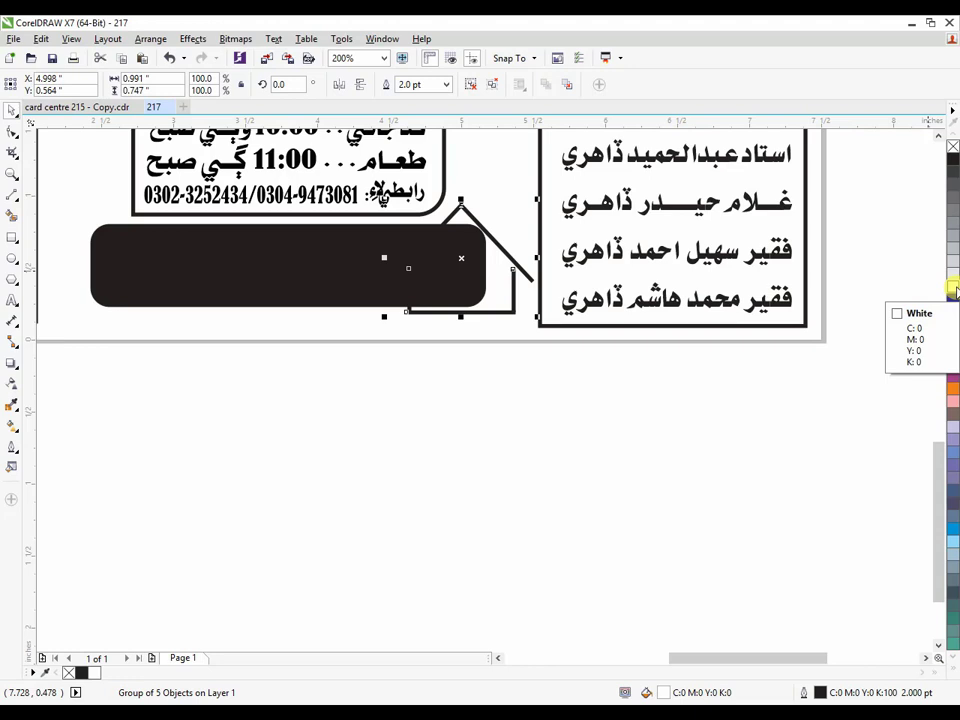
{"action": "right_click", "coordinate": [954, 288]}
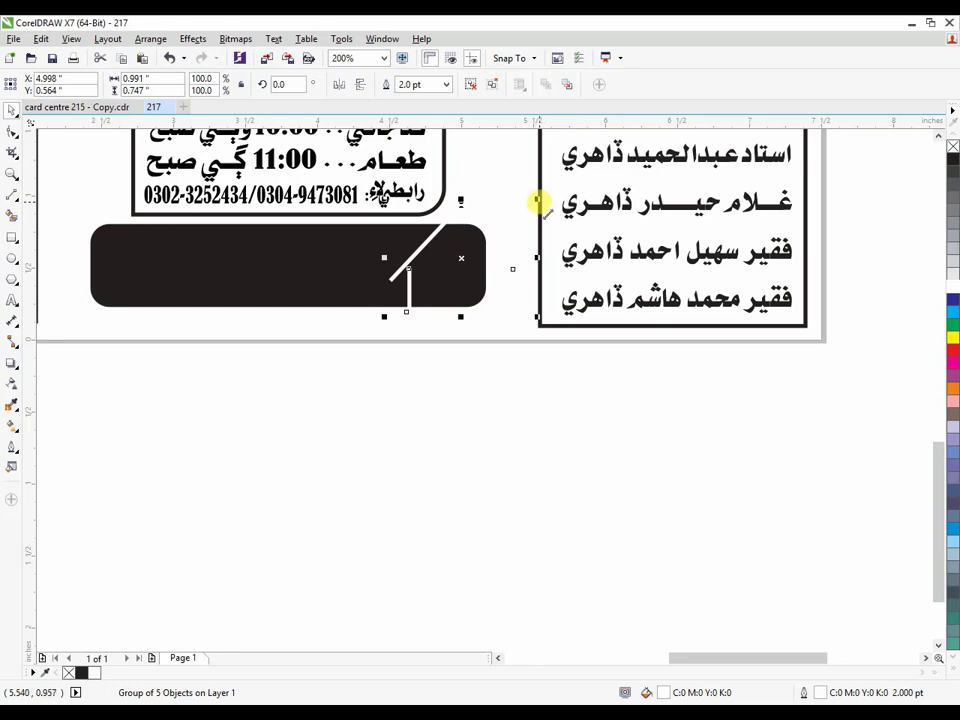
Step: Scale the house group to about 0.56 by 0.42 inches and position it inside the black banner's right end
{"action": "left_click_drag", "start_coordinate": [537, 201], "coordinate": [455, 250]}
{"action": "scroll", "coordinate": [455, 250], "scroll_direction": "up", "scroll_amount": 1}
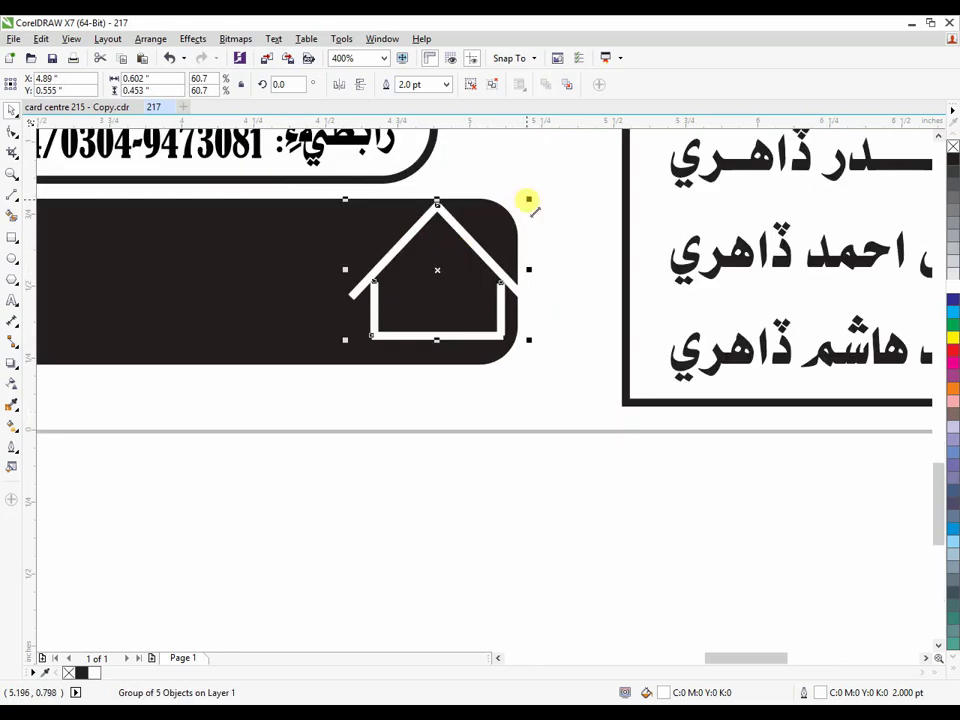
{"action": "left_click_drag", "start_coordinate": [528, 199], "coordinate": [491, 226]}
{"action": "left_click_drag", "start_coordinate": [456, 272], "coordinate": [480, 256]}
{"action": "left_click_drag", "start_coordinate": [371, 321], "coordinate": [340, 343]}
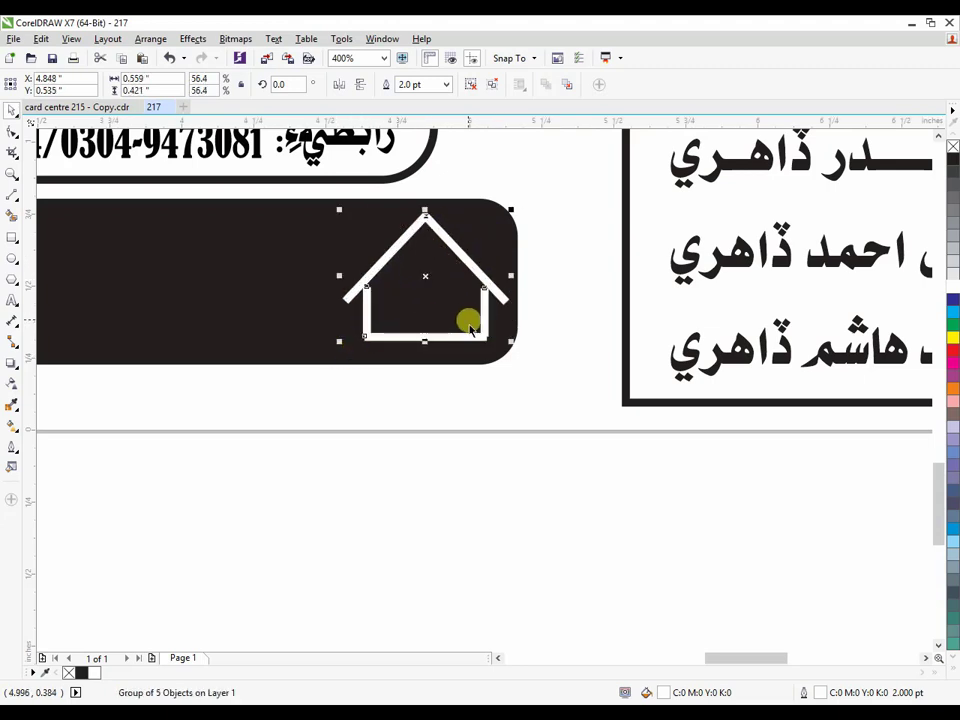
{"action": "scroll", "coordinate": [474, 323], "scroll_direction": "down", "scroll_amount": 2}
{"action": "left_click", "coordinate": [453, 440]}
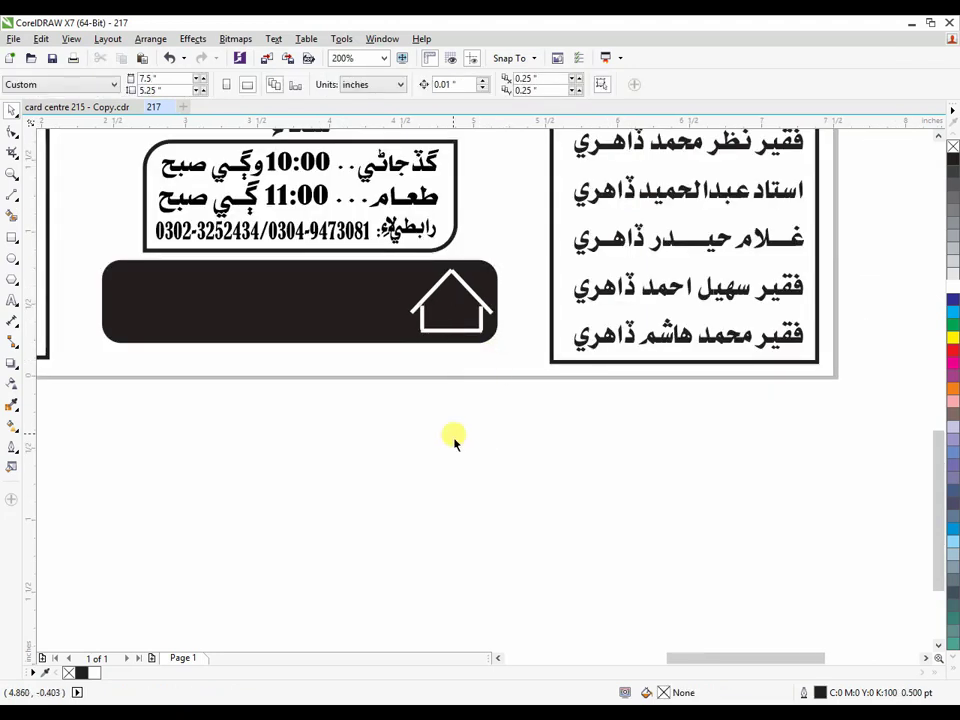
Step: Add the artistic text هنڌ in Sarem Masroor at 24 pt below the card
{"action": "left_click", "coordinate": [11, 300]}
{"action": "left_click", "coordinate": [539, 452]}
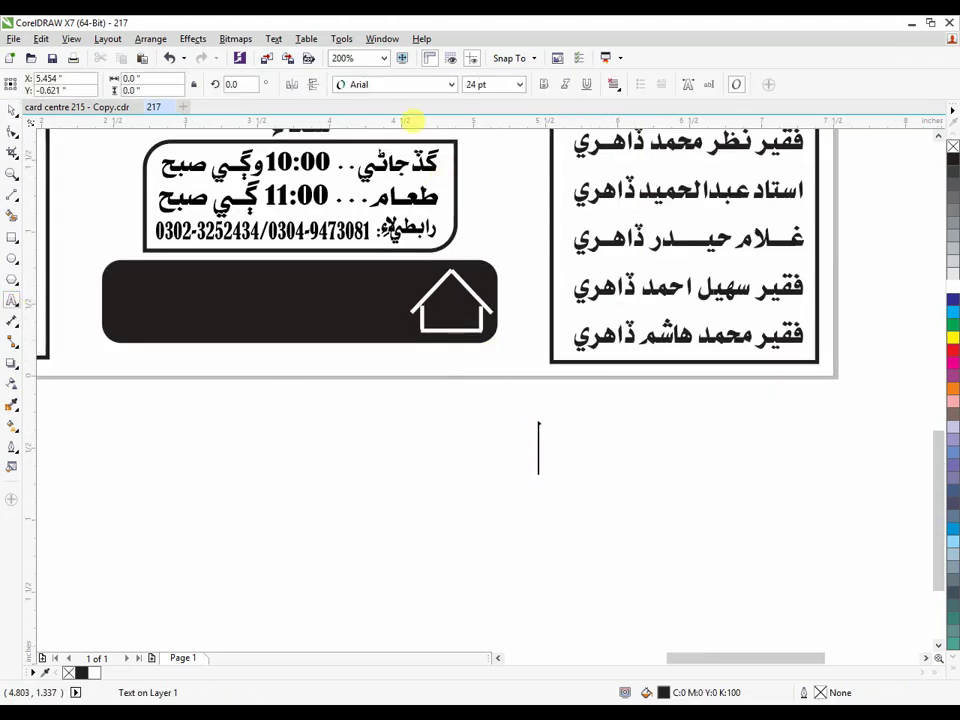
{"action": "left_click", "coordinate": [410, 84]}
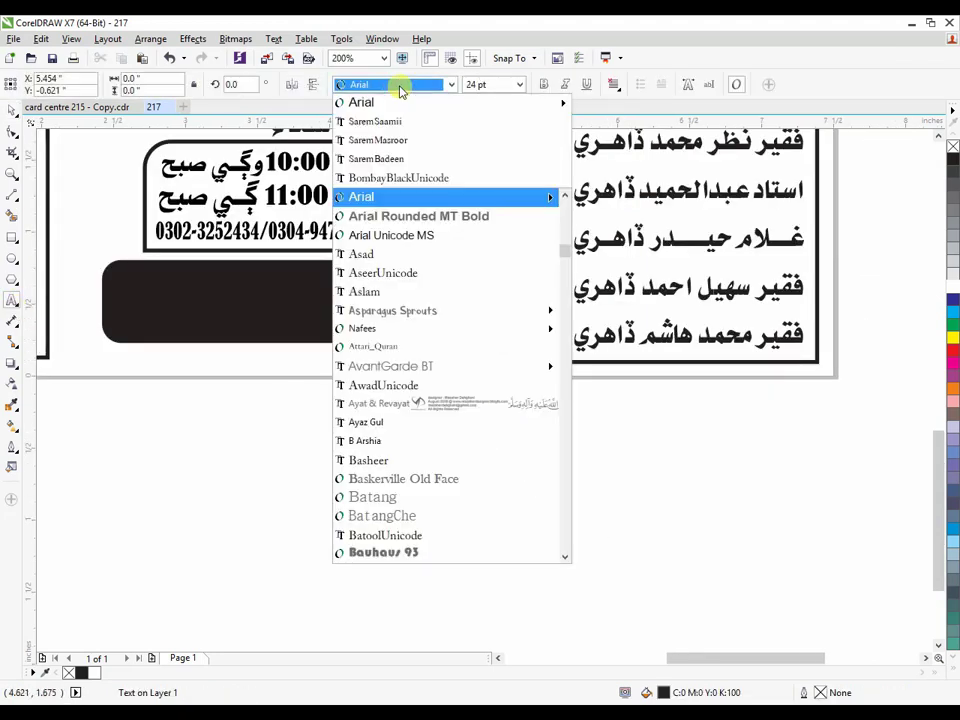
{"action": "left_click", "coordinate": [398, 141]}
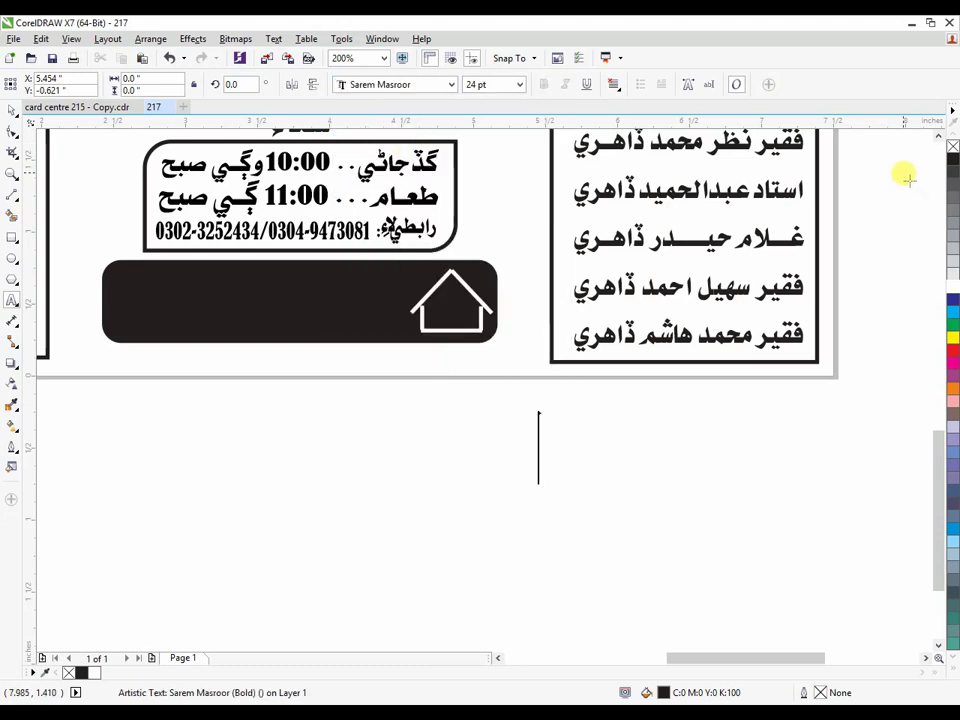
{"action": "type", "text": "نڌ"}
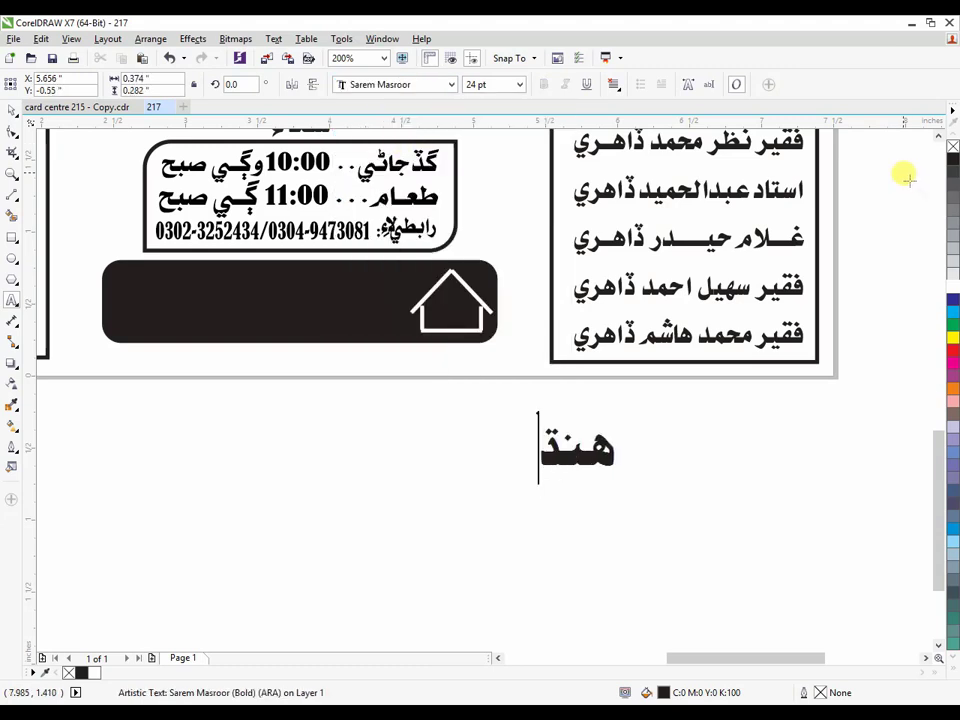
{"action": "left_click", "coordinate": [11, 110]}
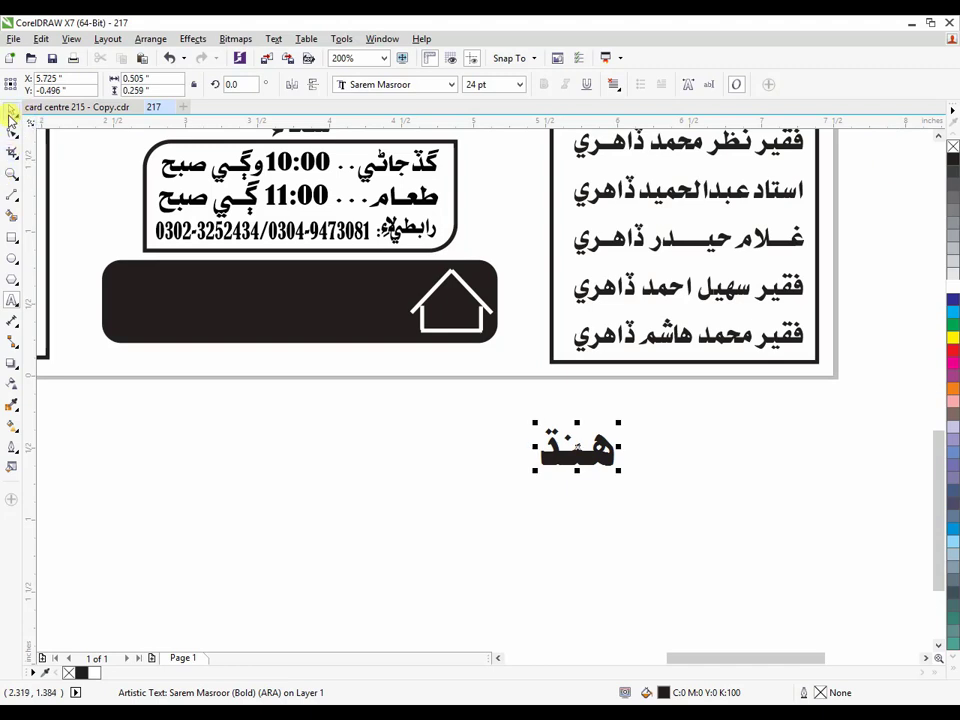
Step: Fit the word هنڌ in white inside the house outline, reduced to about 0.28 by 0.18 inches
{"action": "left_click_drag", "start_coordinate": [600, 444], "coordinate": [478, 318]}
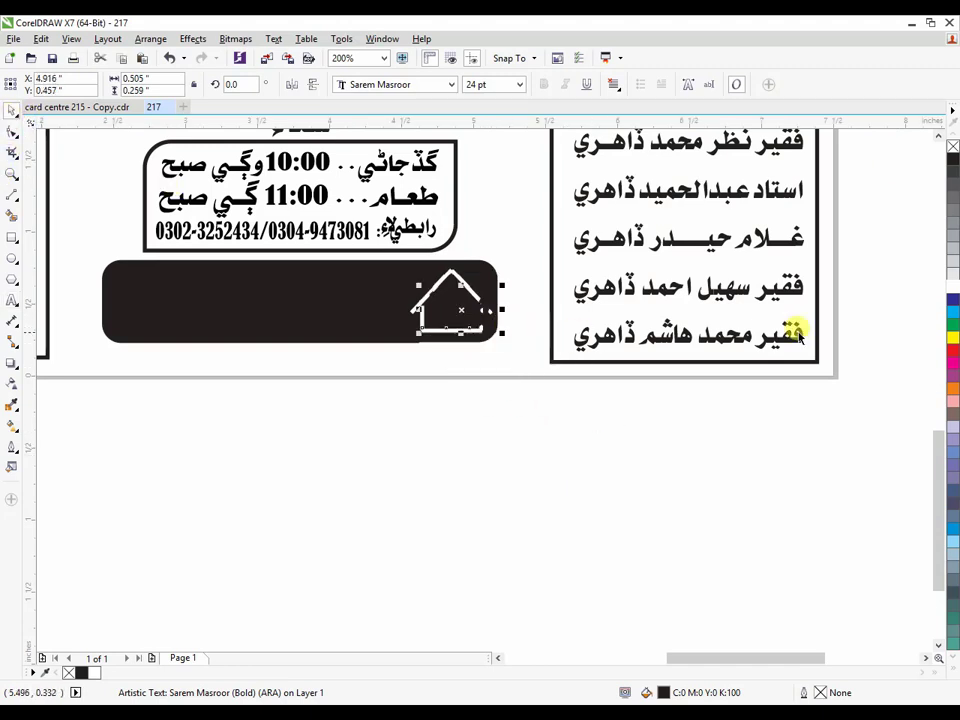
{"action": "left_click", "coordinate": [955, 290]}
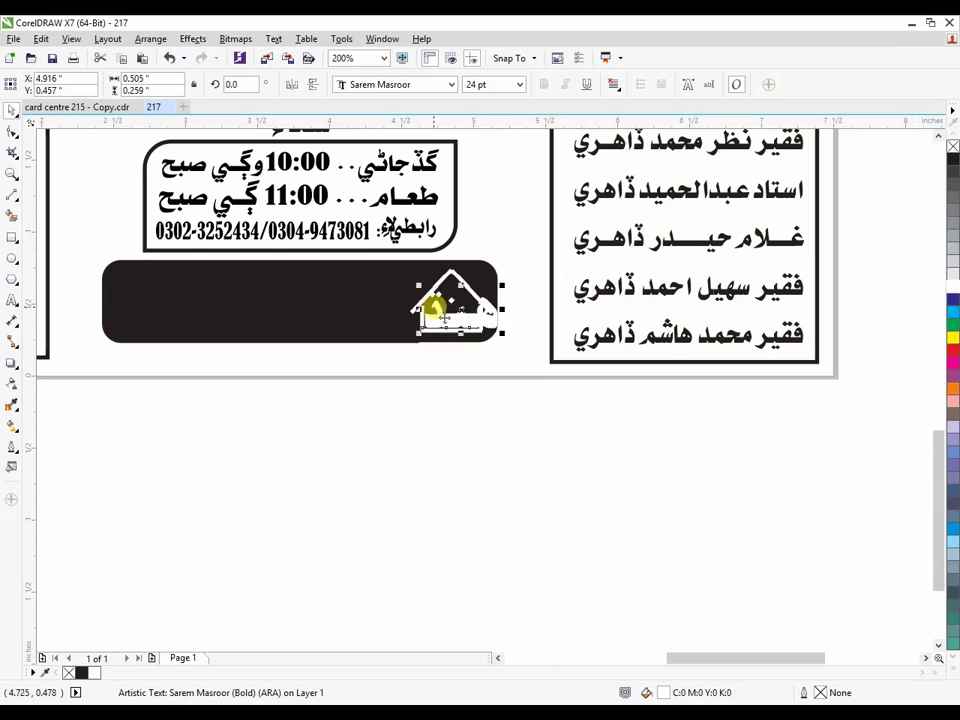
{"action": "scroll", "coordinate": [628, 292], "scroll_direction": "up", "scroll_amount": 4}
{"action": "left_click_drag", "start_coordinate": [694, 239], "coordinate": [609, 299]}
{"action": "left_click_drag", "start_coordinate": [556, 380], "coordinate": [565, 349]}
{"action": "left_click_drag", "start_coordinate": [614, 257], "coordinate": [611, 259]}
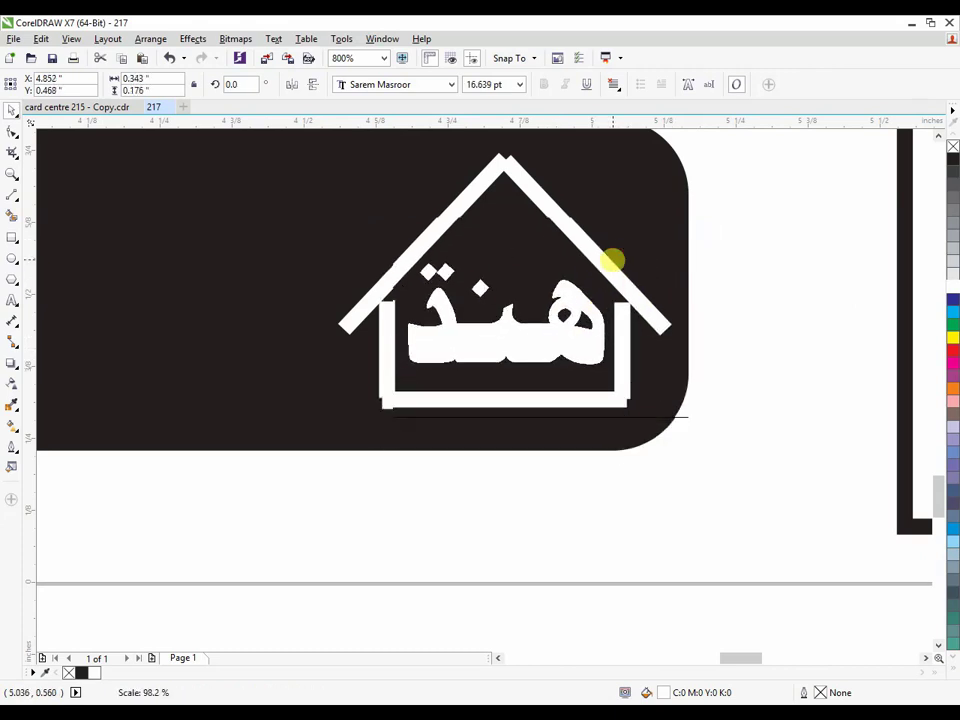
{"action": "left_click_drag", "start_coordinate": [611, 314], "coordinate": [565, 350]}
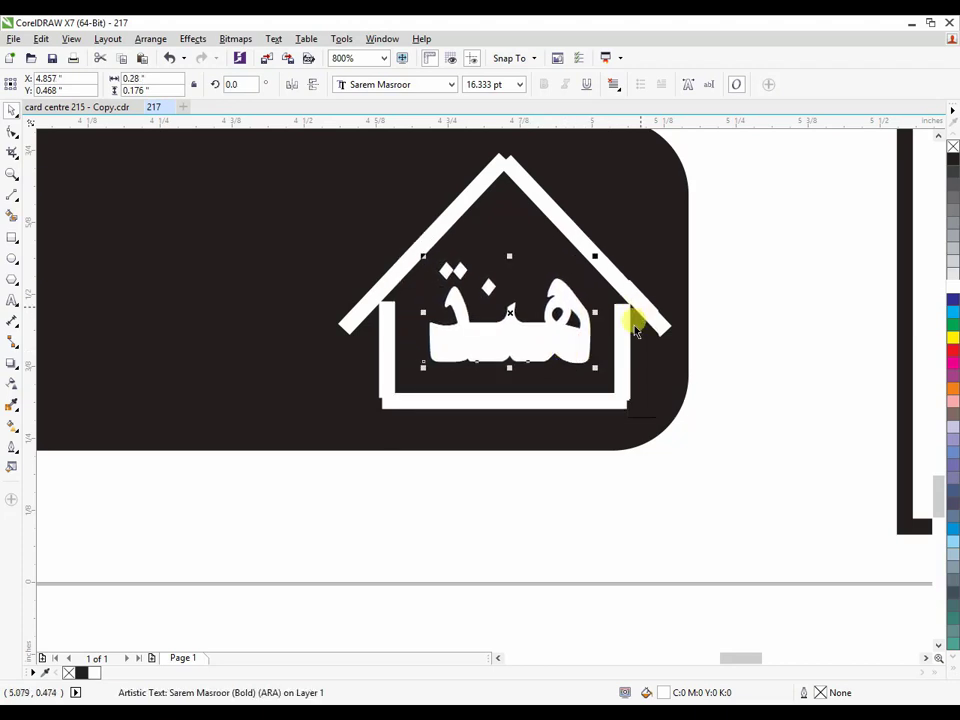
{"action": "scroll", "coordinate": [615, 326], "scroll_direction": "down", "scroll_amount": 1}
{"action": "left_click", "coordinate": [611, 466]}
{"action": "scroll", "coordinate": [617, 476], "scroll_direction": "down", "scroll_amount": 1}
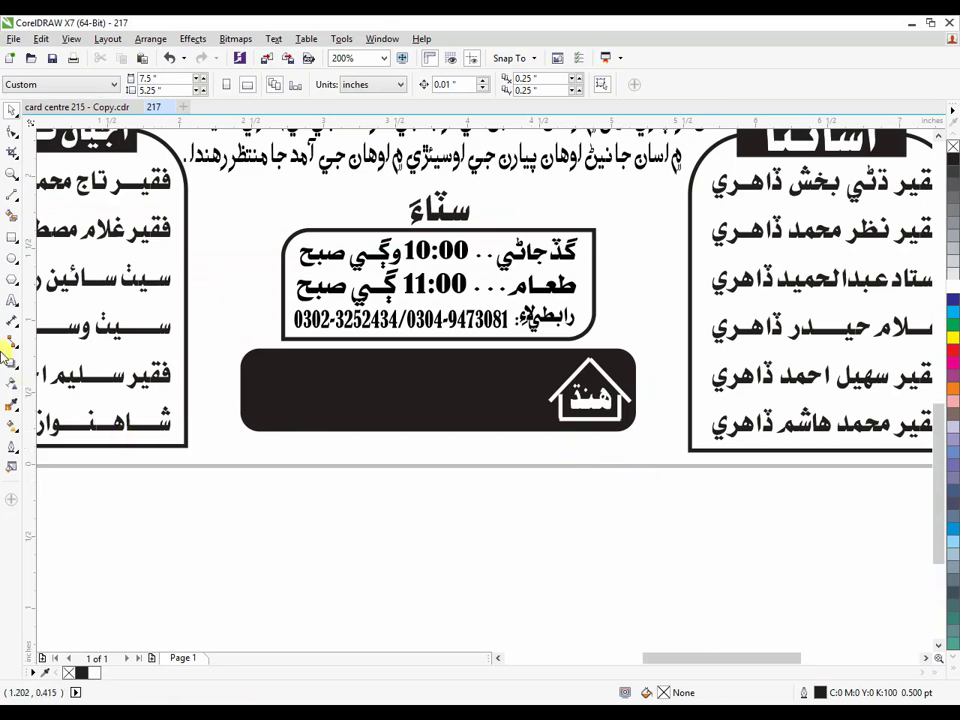
Step: Start a new artistic text below the card in Sarem Masroor at 24 pt with the venue name زين گارڊن
{"action": "left_click", "coordinate": [12, 300]}
{"action": "left_click", "coordinate": [562, 510]}
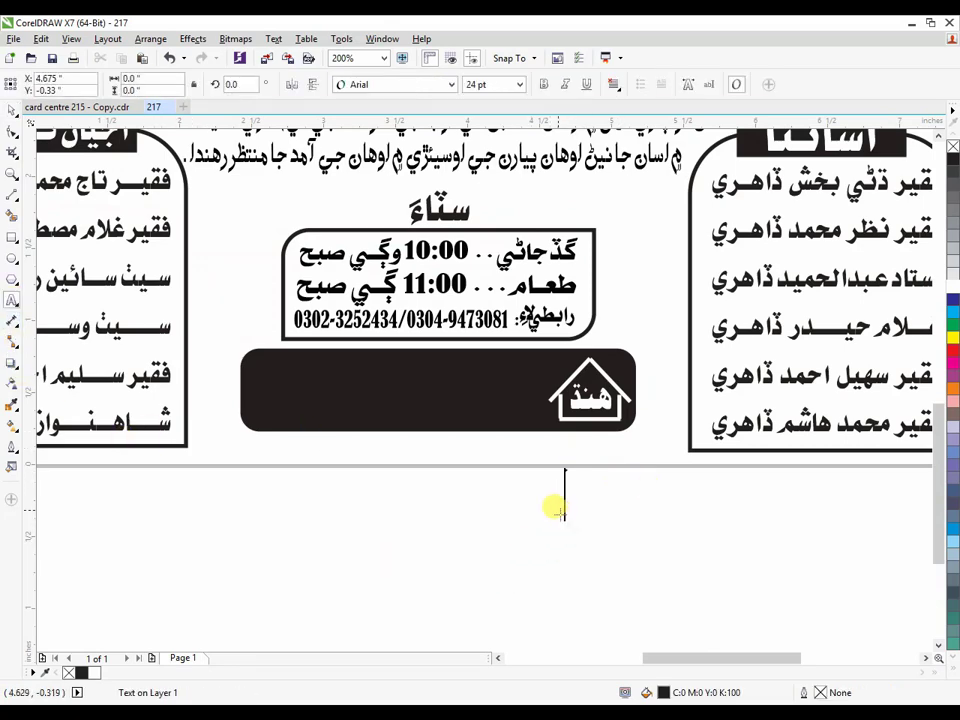
{"action": "left_click", "coordinate": [445, 85]}
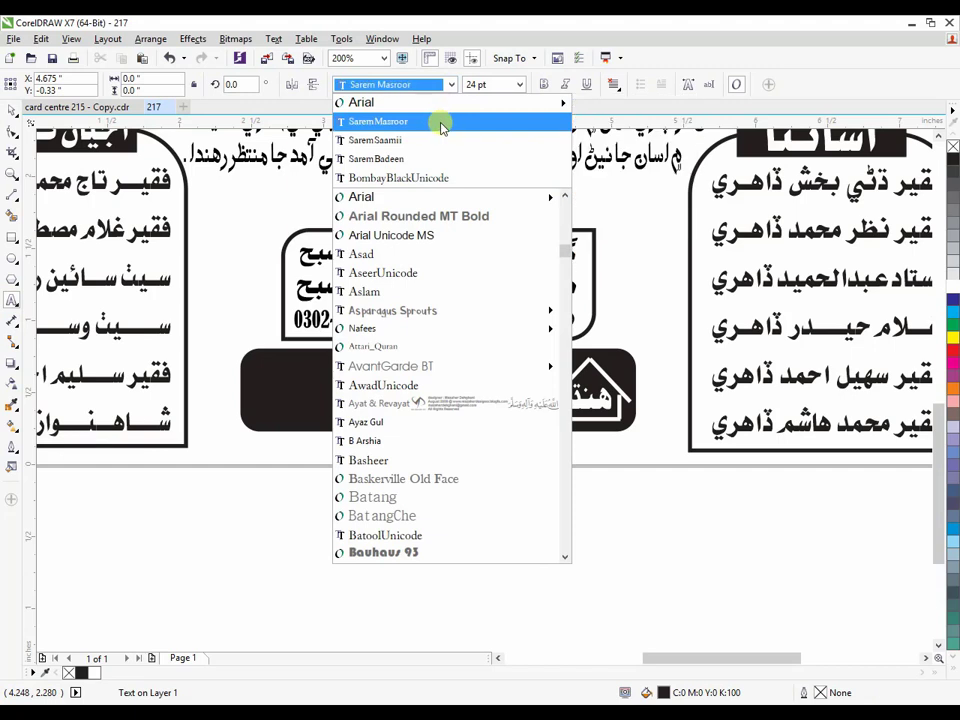
{"action": "left_click", "coordinate": [439, 121]}
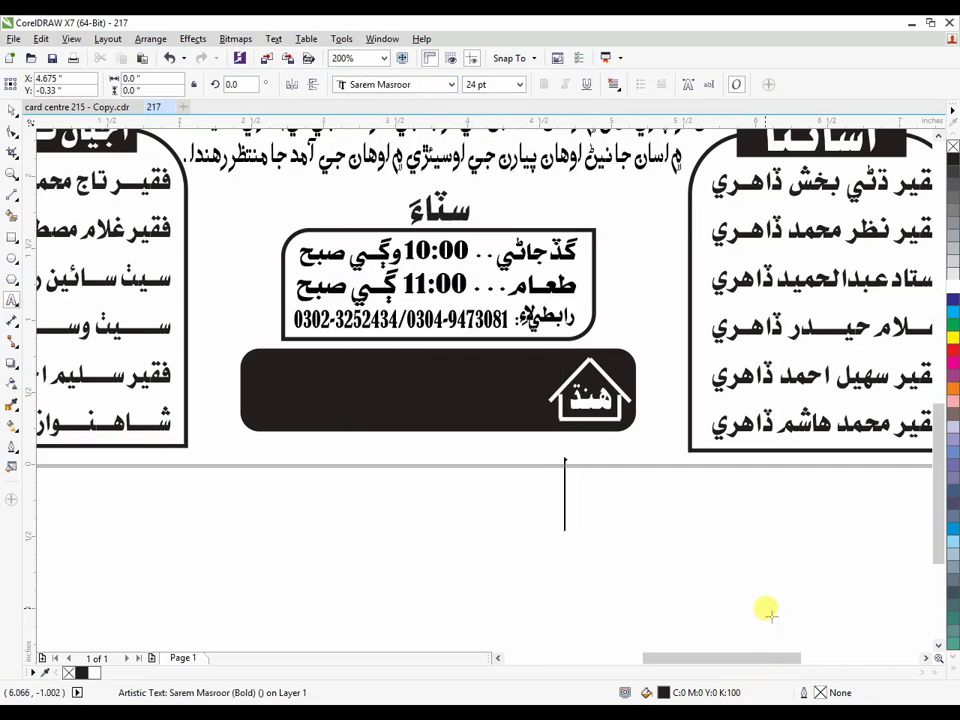
{"action": "type", "text": "زين"}
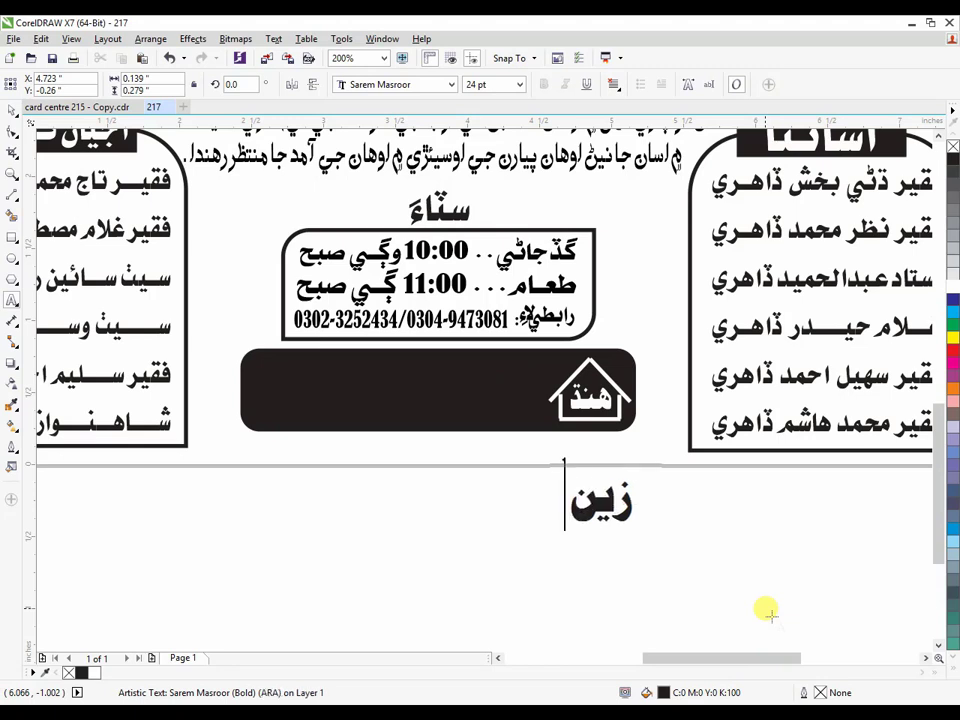
{"action": "type", "text": " گارڊ"}
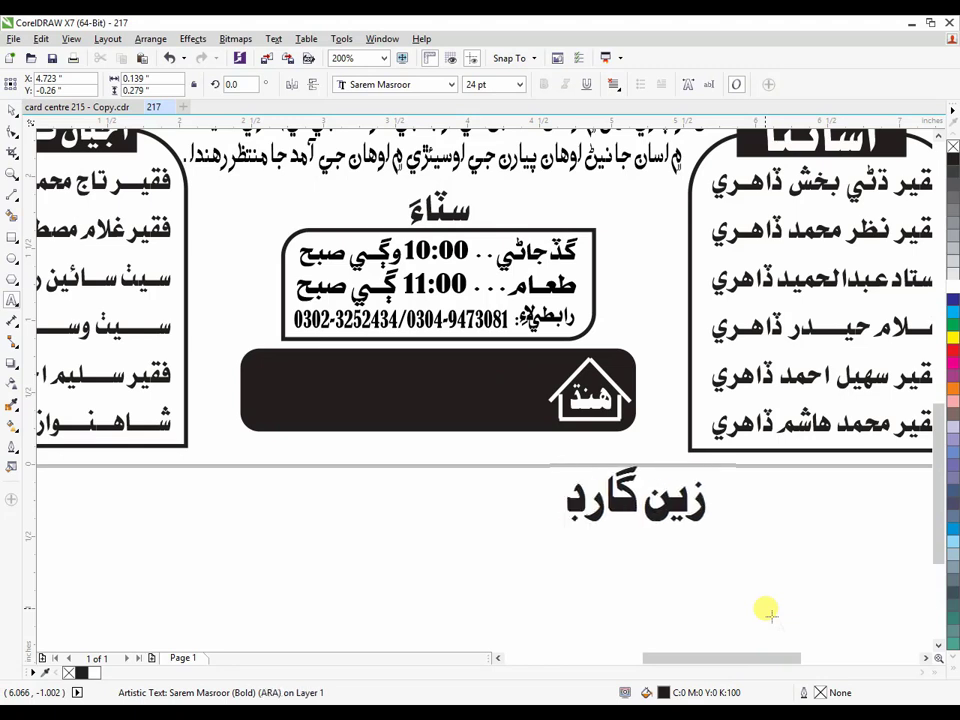
{"action": "type", "text": "ن"}
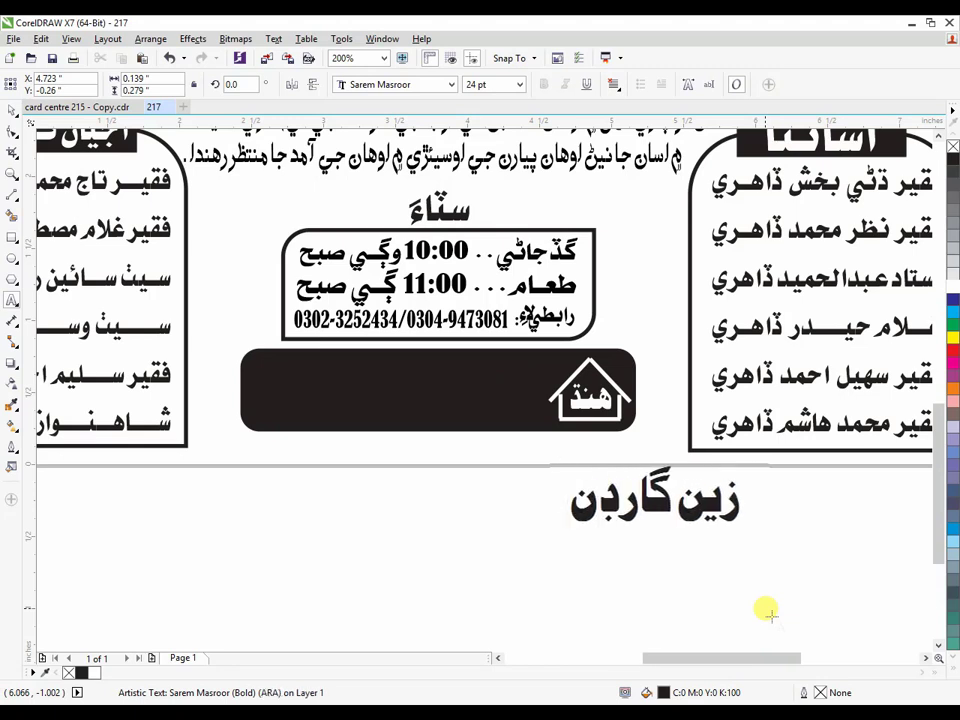
Step: Continue the venue line with the word وچو and the road name of the venue's address
{"action": "type", "text": " وچپ"}
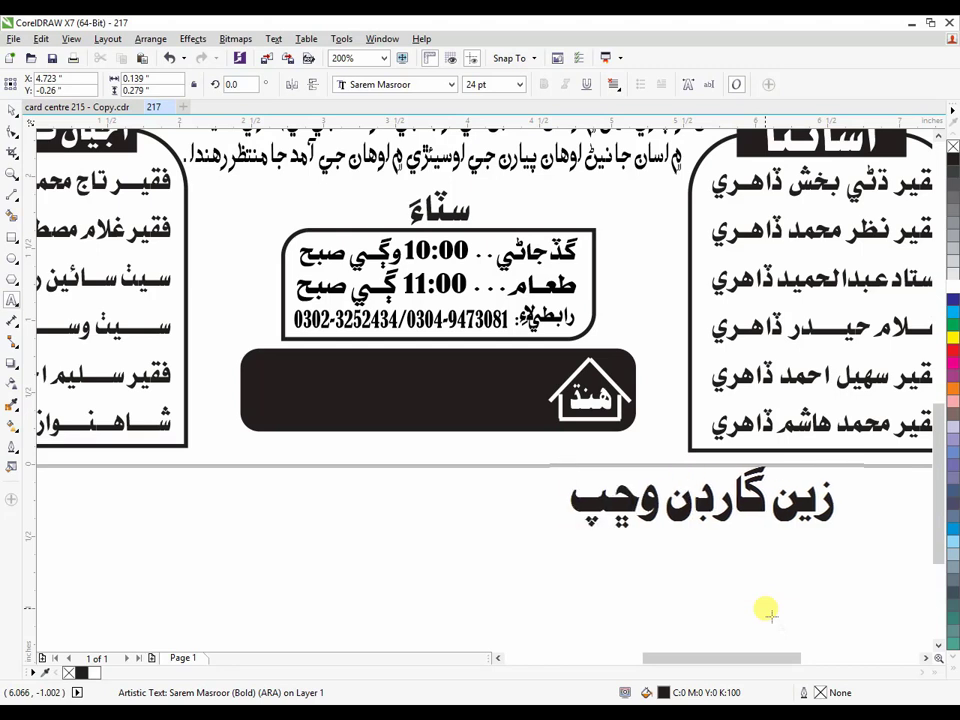
{"action": "key", "text": "BackSpace"}
{"action": "type", "text": "و"}
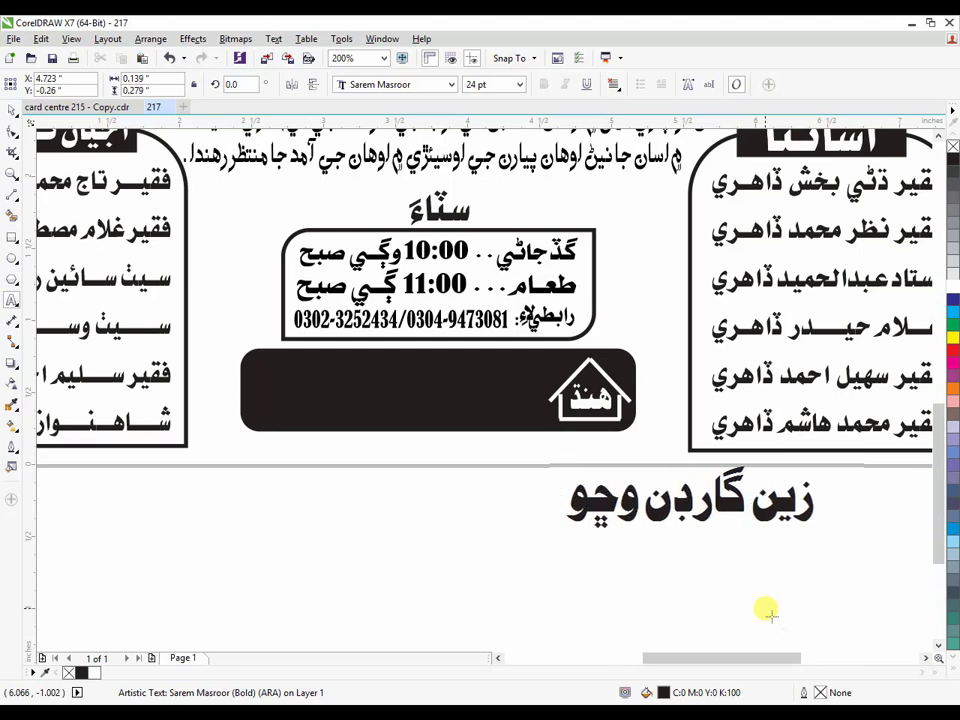
{"action": "type", "text": " شاه"}
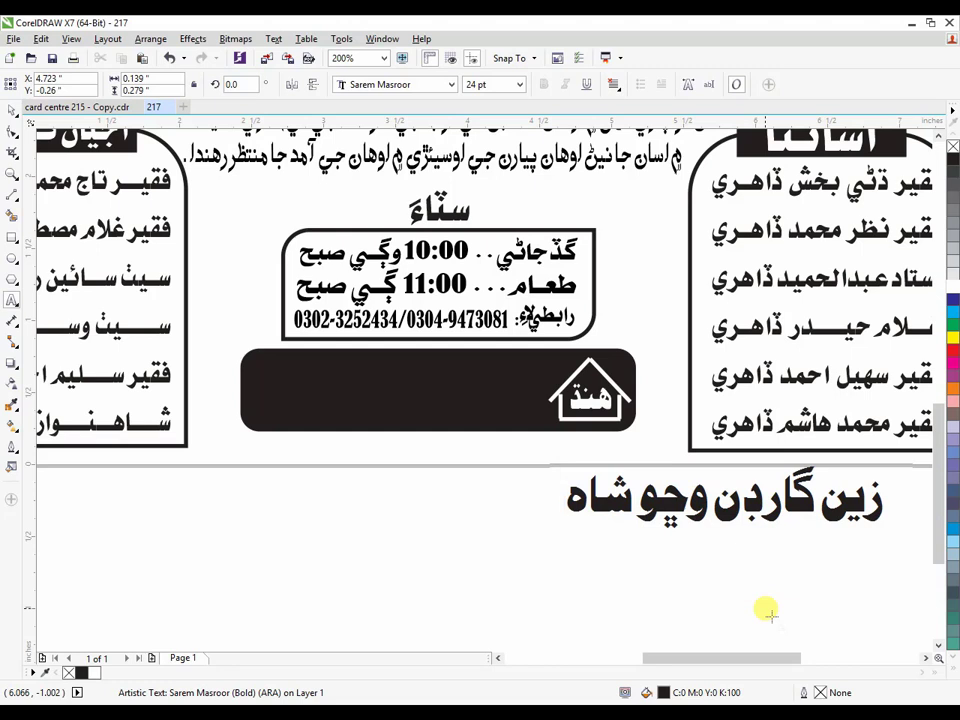
{"action": "type", "text": "ج"}
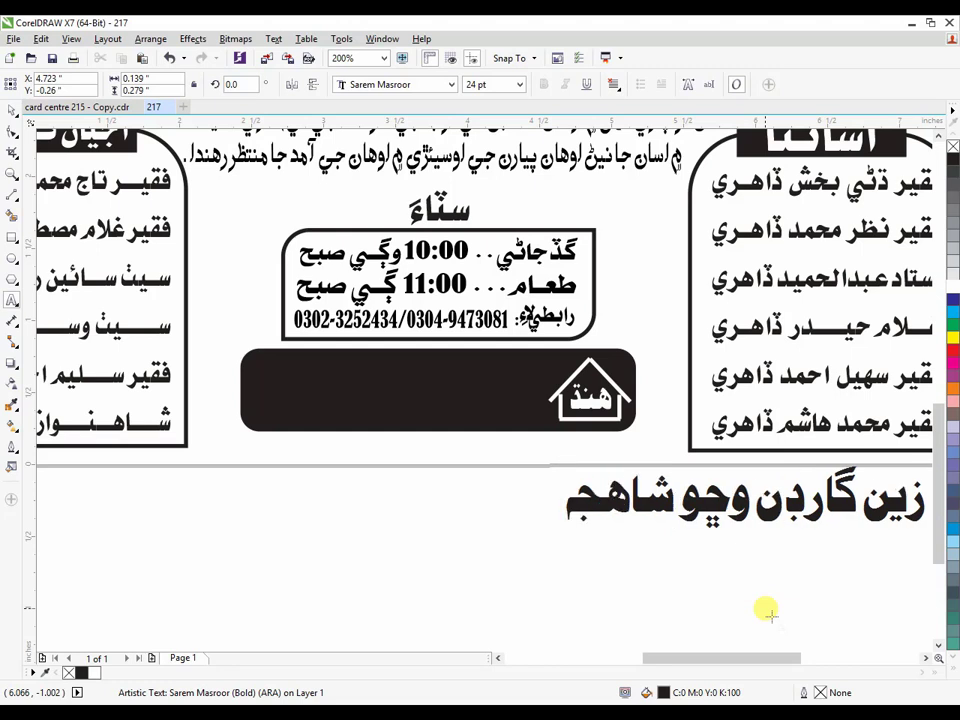
{"action": "key", "text": "BackSpace"}
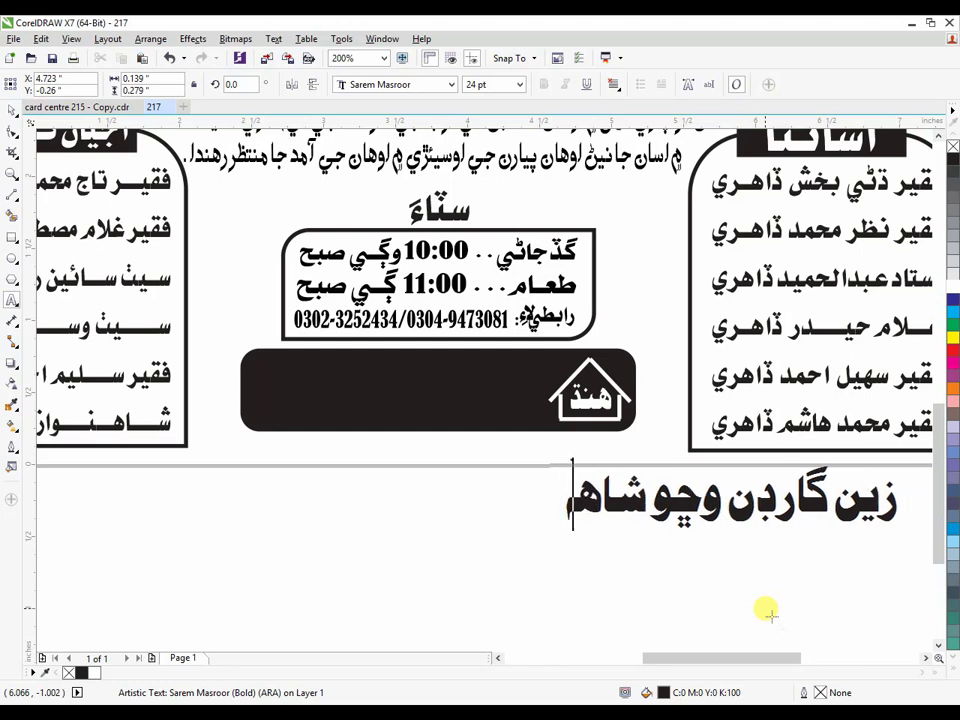
{"action": "type", "text": "م"}
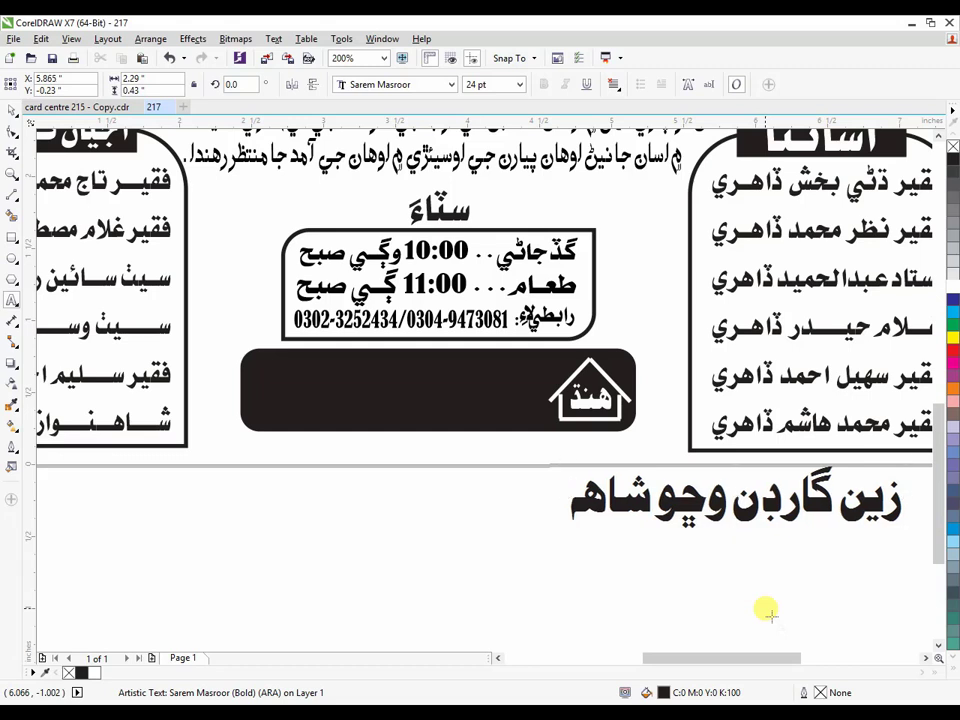
{"action": "key", "text": "BackSpace"}
{"action": "type", "text": "روڦ"}
{"action": "key", "text": "BackSpace"}
{"action": "type", "text": "ڊ"}
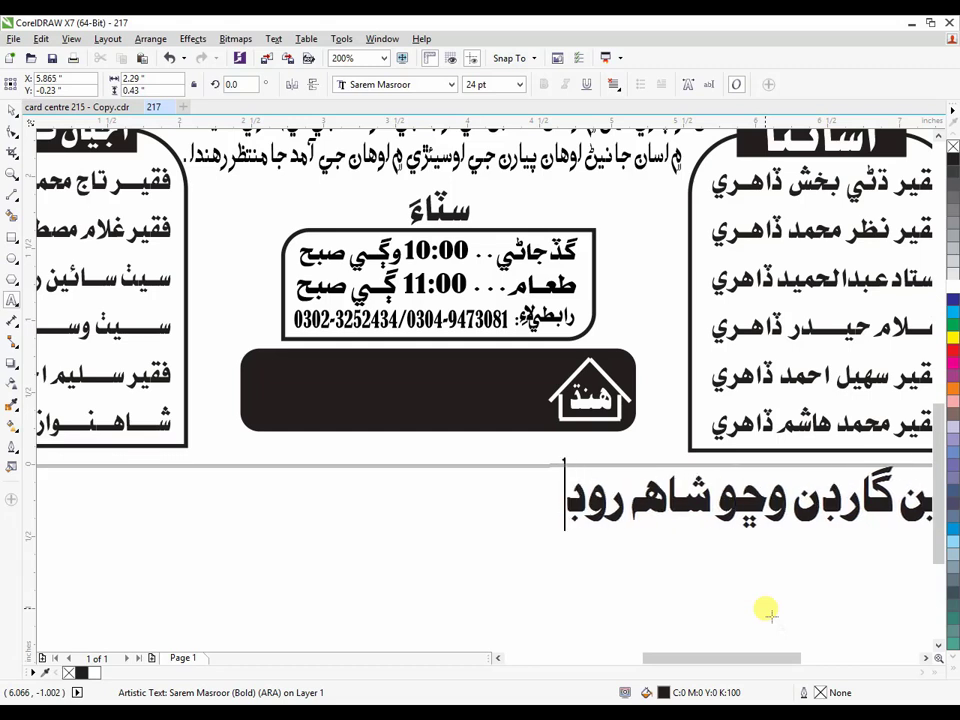
Step: Complete the venue line below the card with the town name of the venue's address
{"action": "type", "text": " شاه"}
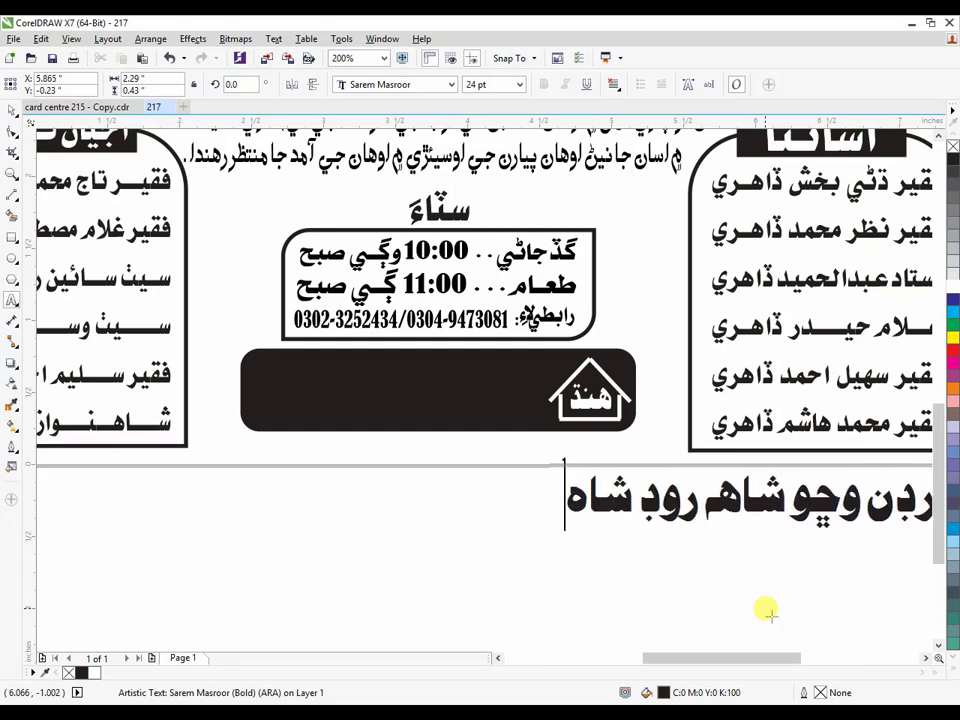
{"action": "type", "text": "پورڏا"}
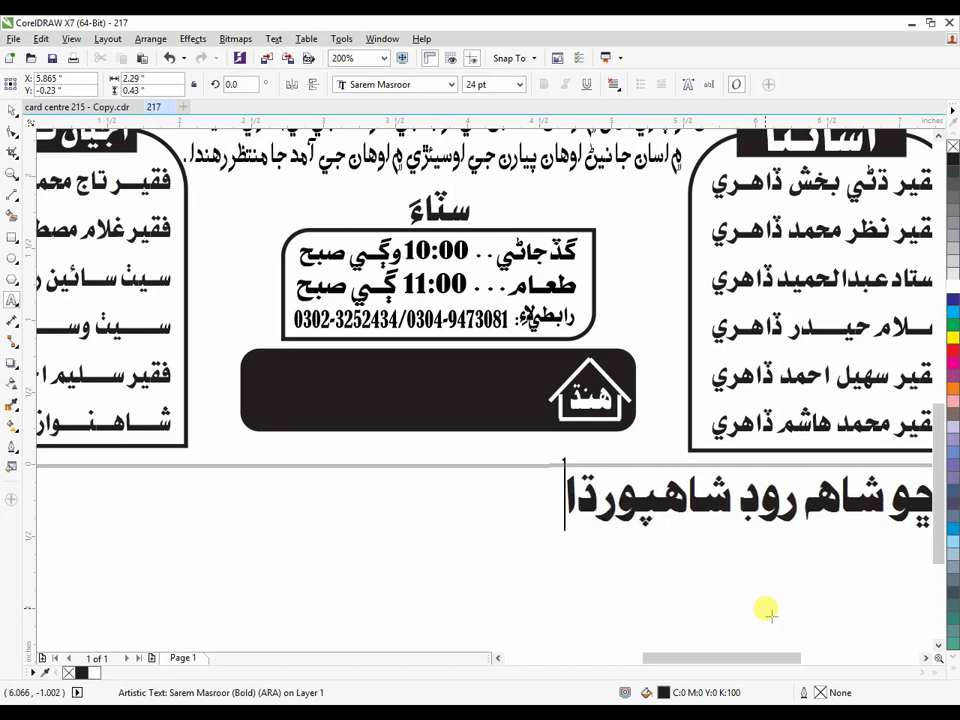
{"action": "key", "text": "BackSpace"}
{"action": "key", "text": "BackSpace"}
{"action": "type", "text": "اچ"}
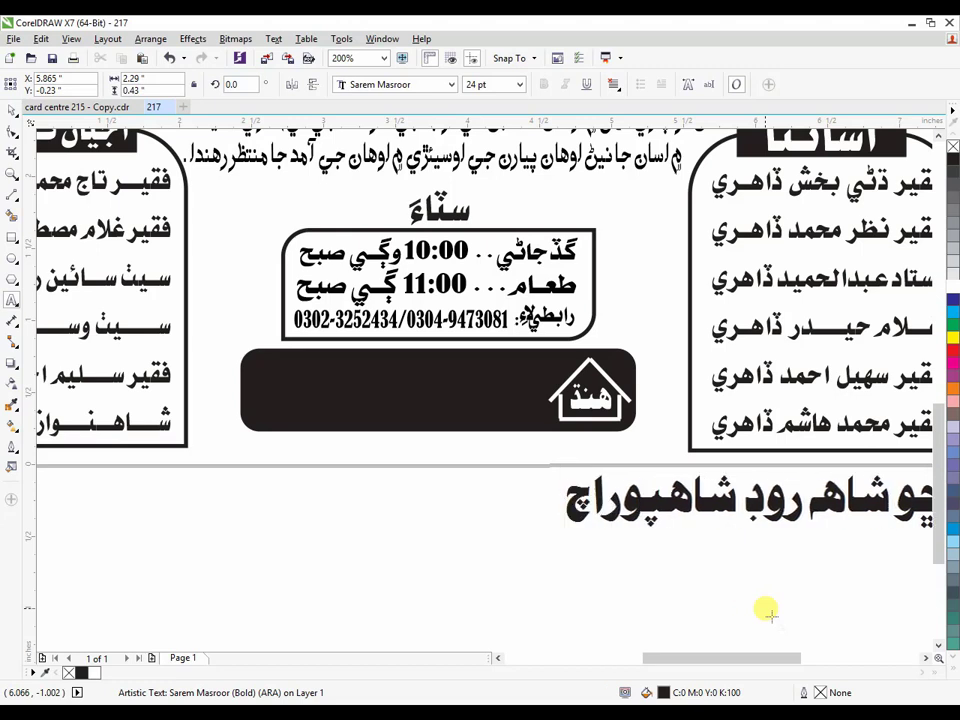
{"action": "key", "text": "BackSpace"}
{"action": "key", "text": "BackSpace"}
{"action": "type", "text": "چا"}
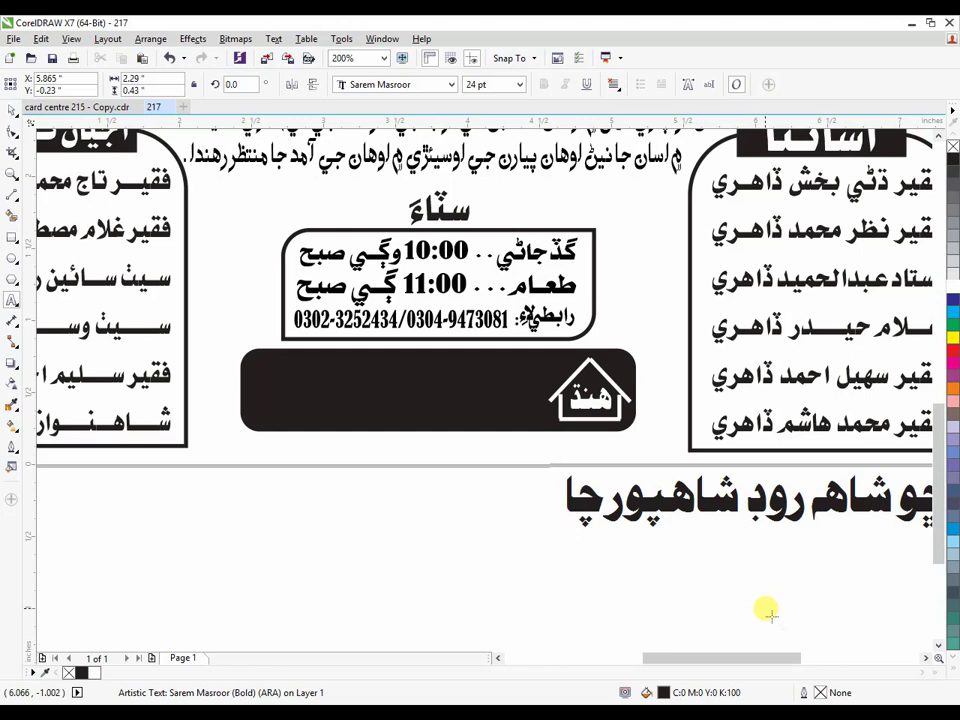
{"action": "type", "text": "کر"}
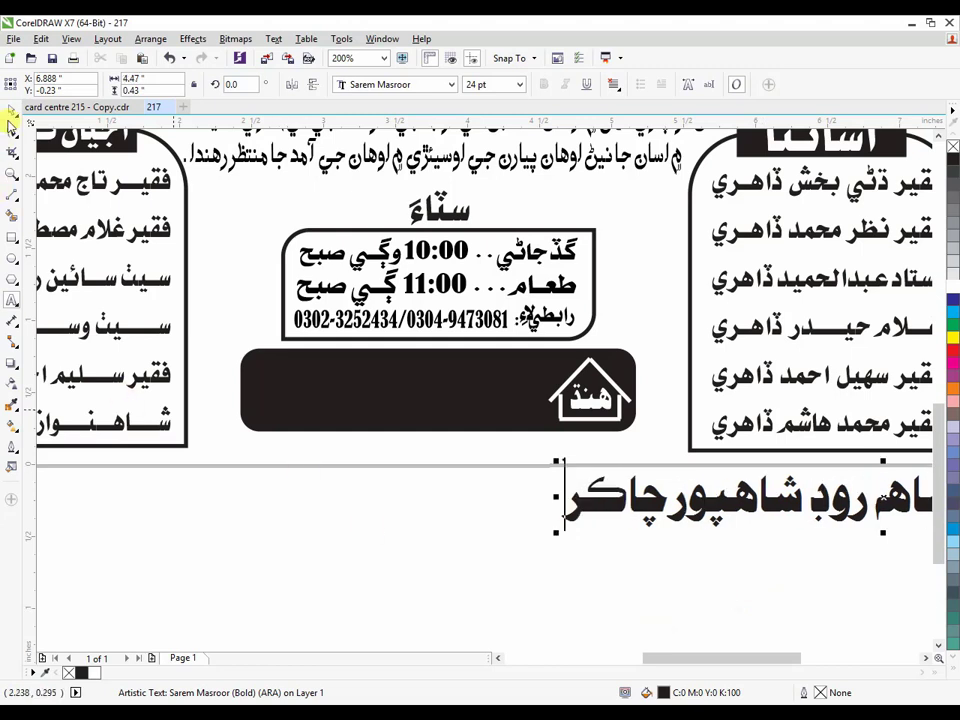
Step: Move the finished venue line up onto the black banner and fill it white
{"action": "left_click", "coordinate": [10, 112]}
{"action": "left_click_drag", "start_coordinate": [574, 525], "coordinate": [265, 545]}
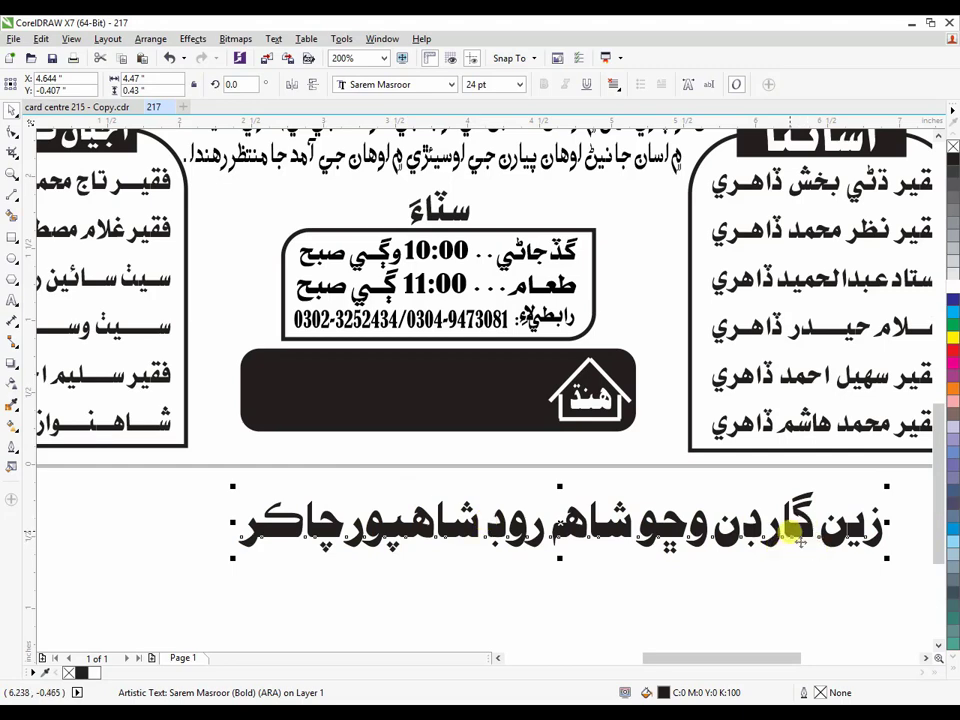
{"action": "left_click_drag", "start_coordinate": [797, 540], "coordinate": [733, 397]}
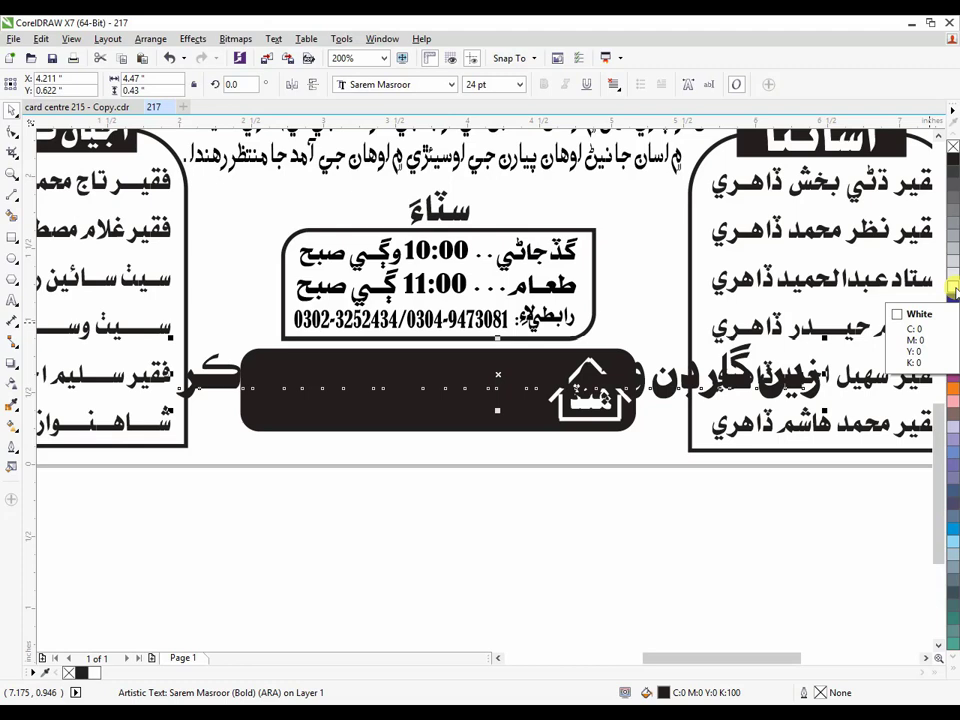
{"action": "left_click", "coordinate": [953, 289]}
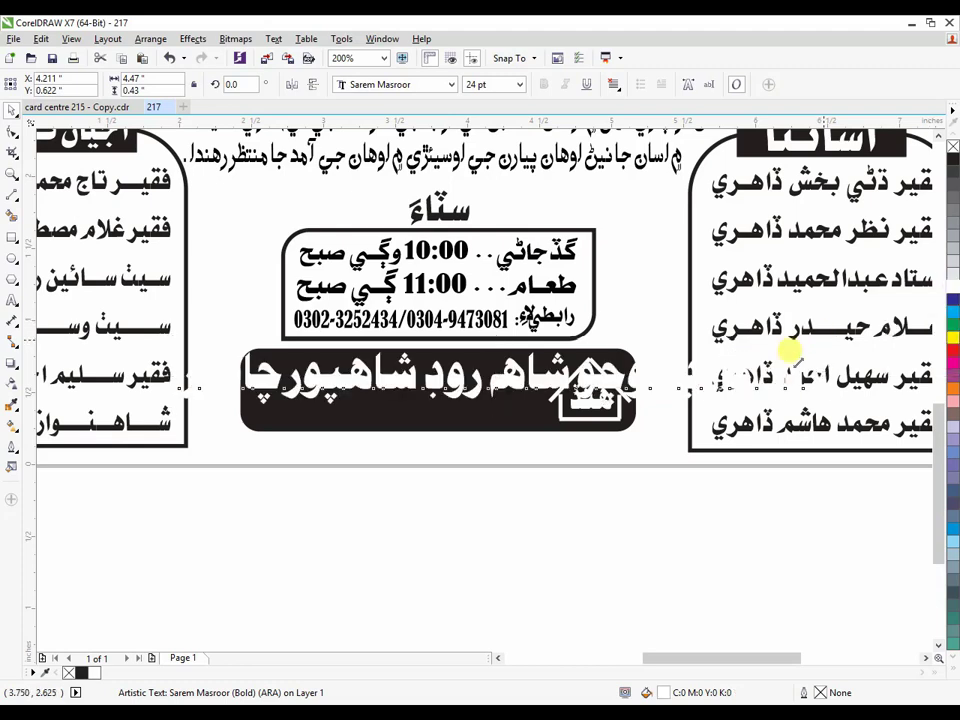
Step: Scale the venue line down and narrow it to about 2.02 inches to fit beside the house icon
{"action": "left_click_drag", "start_coordinate": [790, 350], "coordinate": [561, 368]}
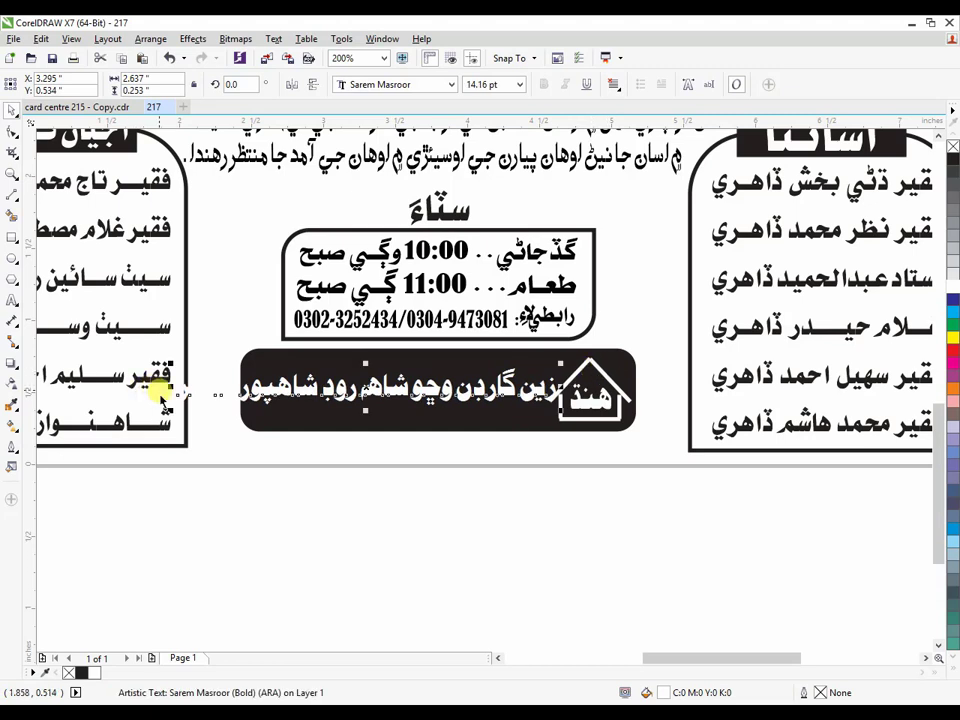
{"action": "left_click_drag", "start_coordinate": [160, 393], "coordinate": [283, 386]}
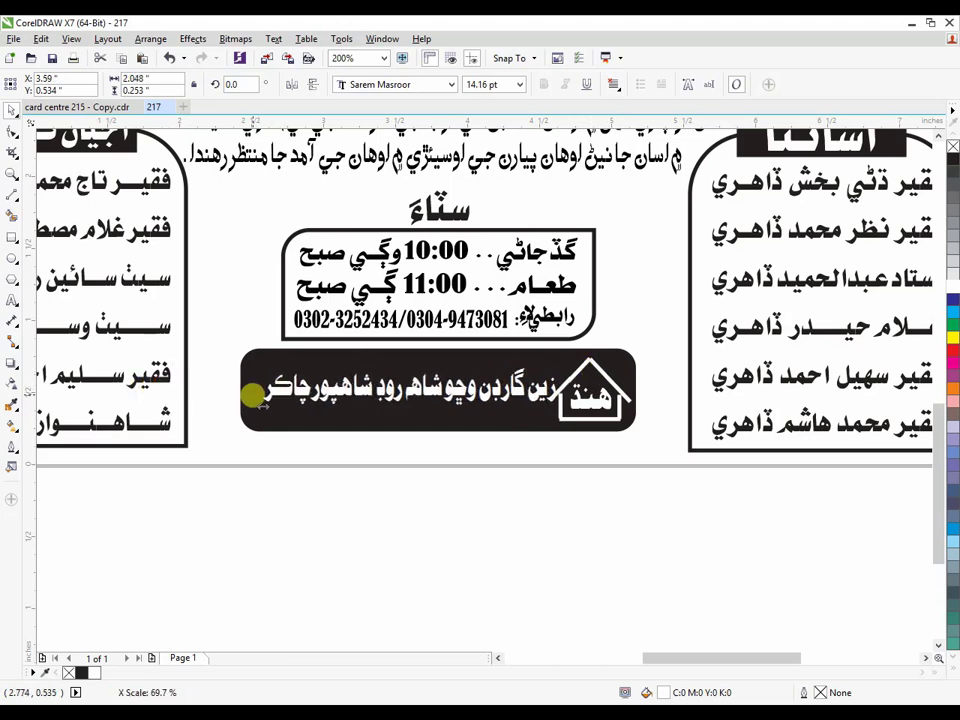
{"action": "left_click_drag", "start_coordinate": [253, 395], "coordinate": [247, 393]}
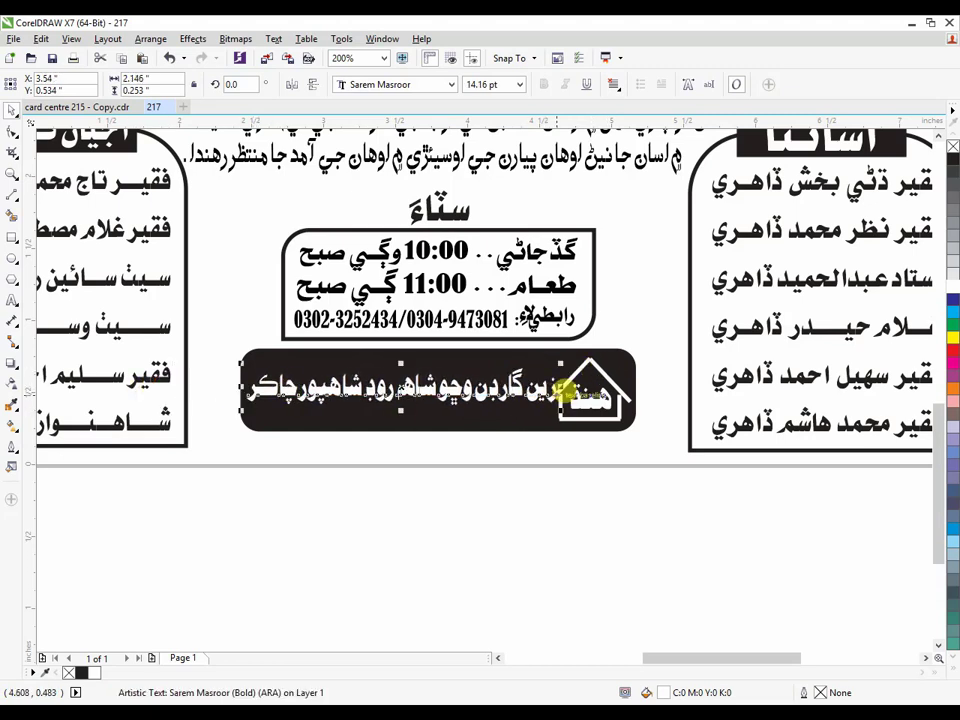
{"action": "left_click_drag", "start_coordinate": [563, 390], "coordinate": [537, 380]}
Step: Stretch the venue line to about 0.46 inches high and centre it vertically within the black banner
{"action": "left_click_drag", "start_coordinate": [393, 409], "coordinate": [394, 432]}
{"action": "left_click_drag", "start_coordinate": [390, 365], "coordinate": [389, 354]}
{"action": "left_click_drag", "start_coordinate": [423, 401], "coordinate": [424, 390]}
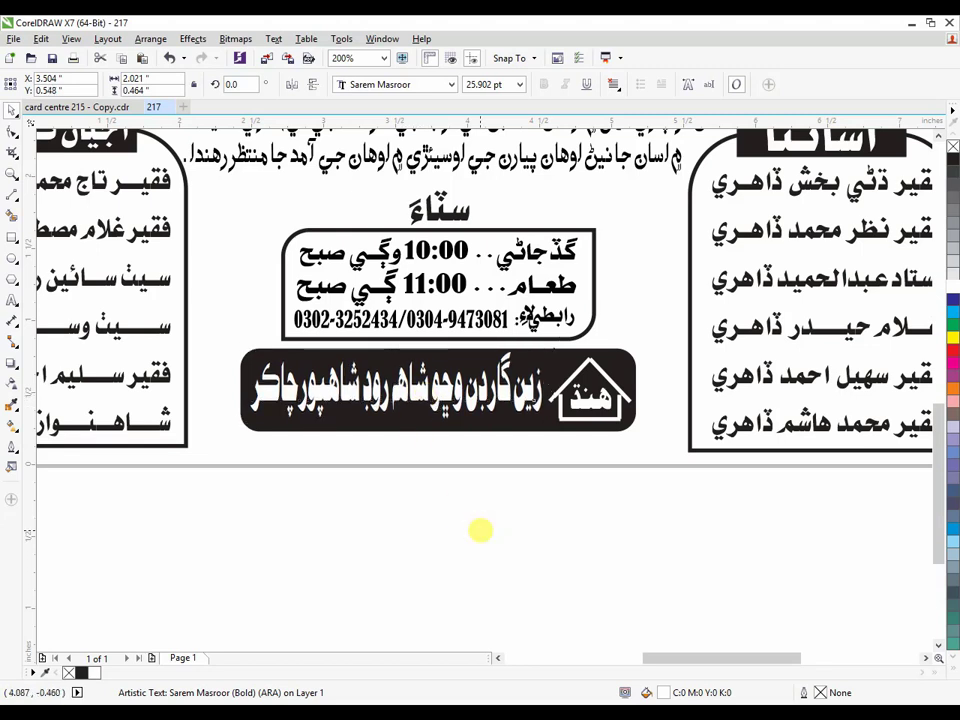
{"action": "left_click", "coordinate": [480, 530]}
{"action": "left_click", "coordinate": [510, 398]}
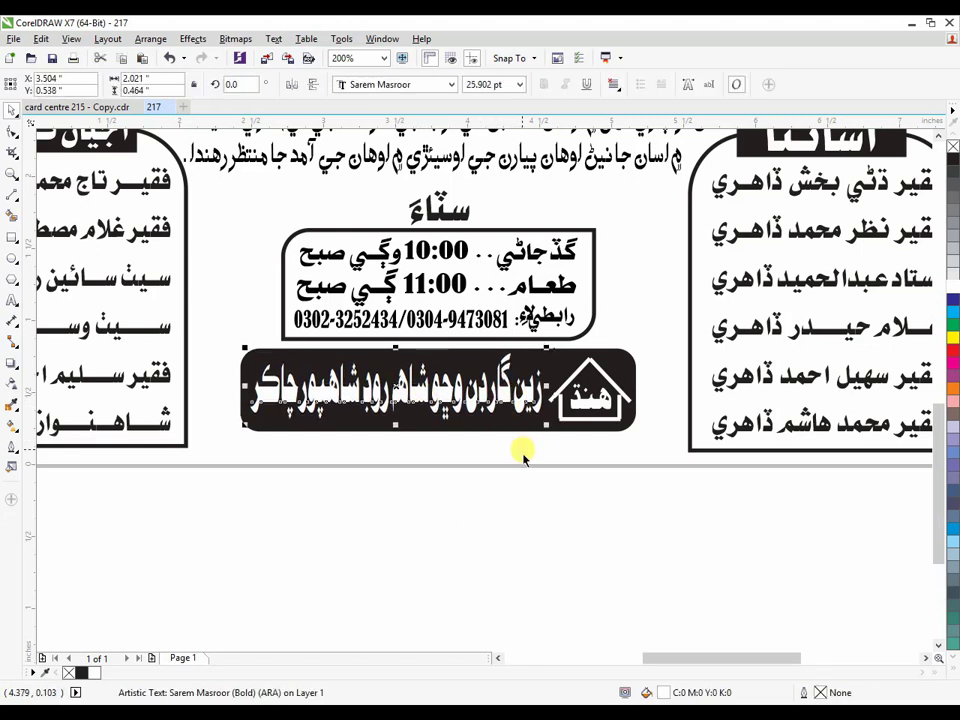
{"action": "scroll", "coordinate": [522, 530], "scroll_direction": "down", "scroll_amount": 2}
{"action": "left_click", "coordinate": [527, 558]}
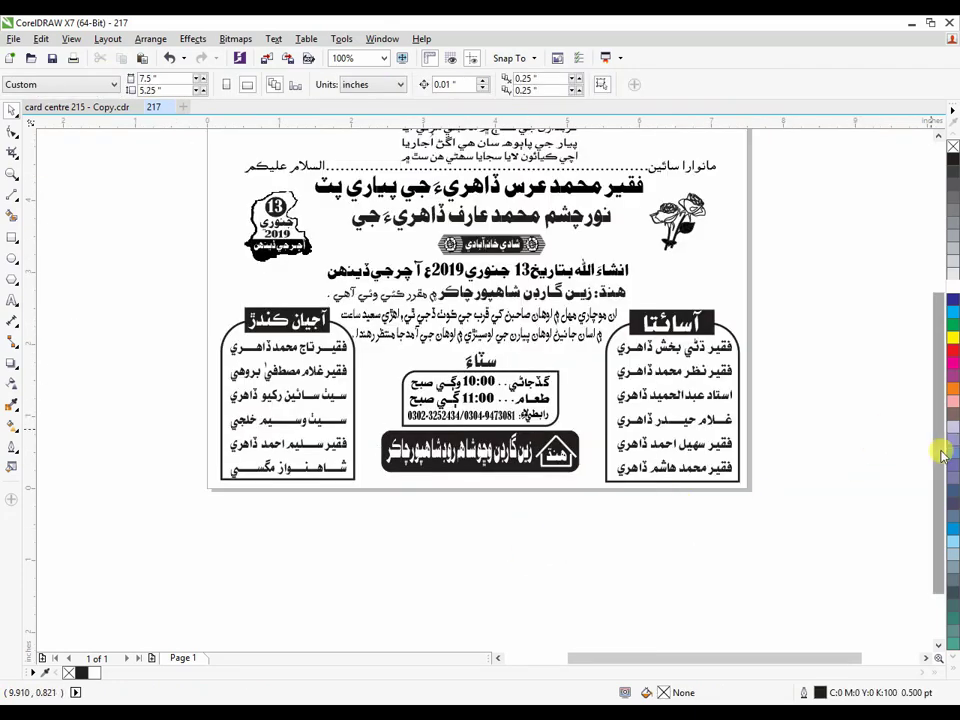
{"action": "scroll", "coordinate": [943, 430], "scroll_direction": "up", "scroll_amount": 1}
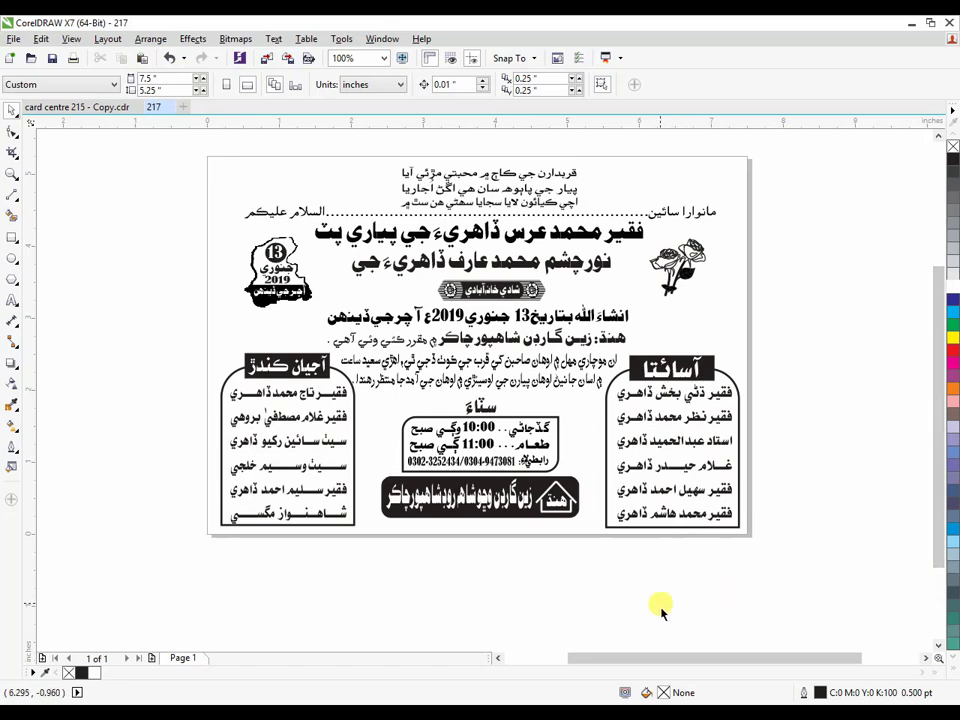
{"action": "scroll", "coordinate": [604, 610], "scroll_direction": "up", "scroll_amount": 2}
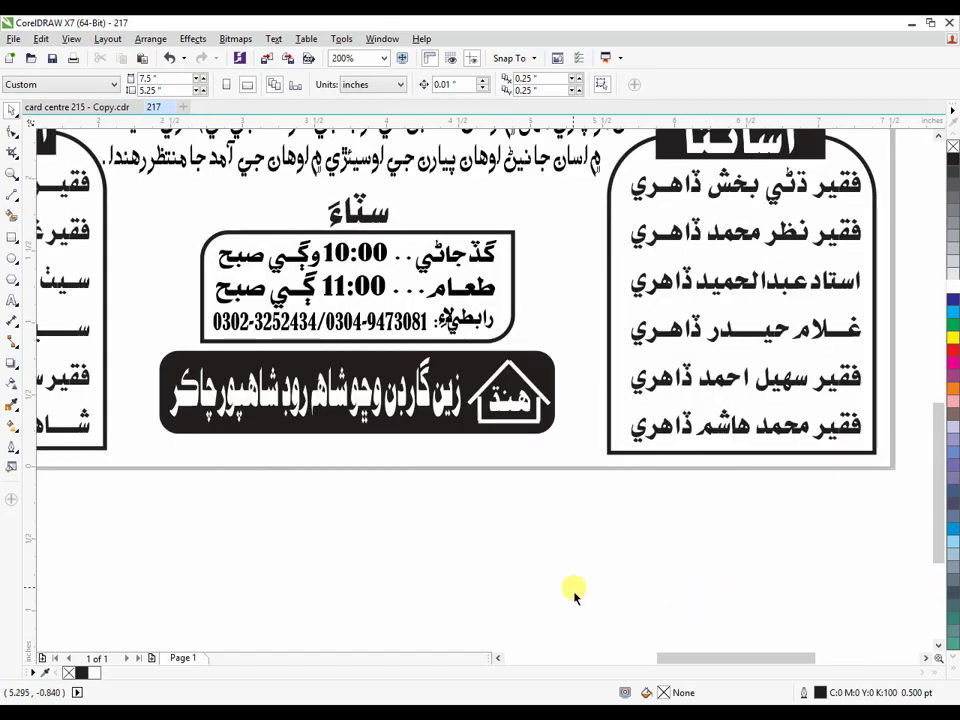
{"action": "left_click", "coordinate": [15, 304]}
{"action": "left_click", "coordinate": [60, 300]}
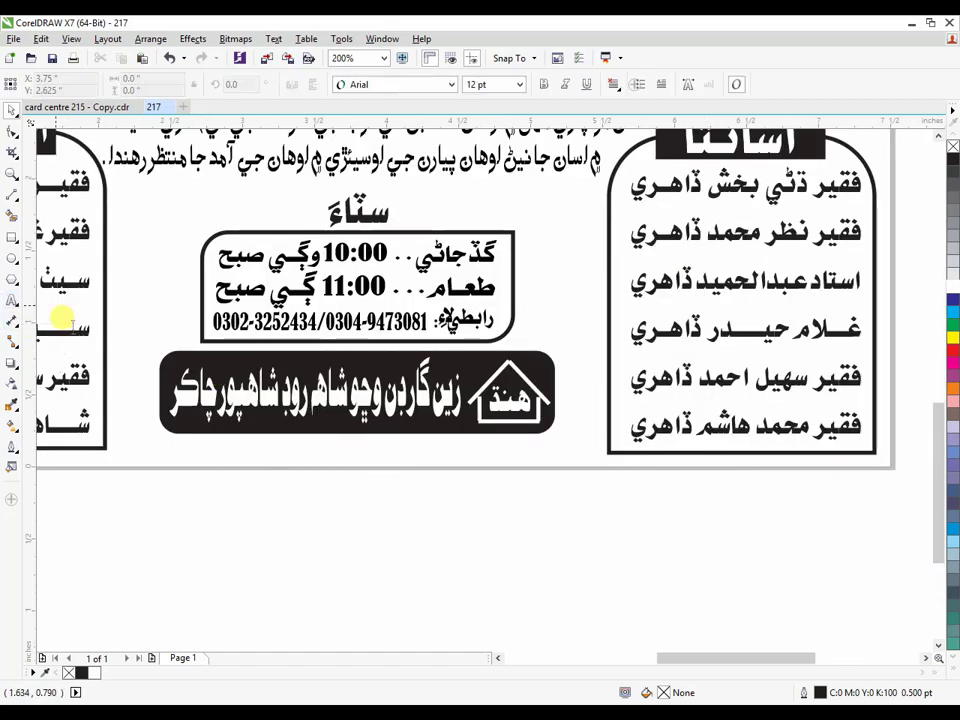
{"action": "left_click", "coordinate": [552, 483]}
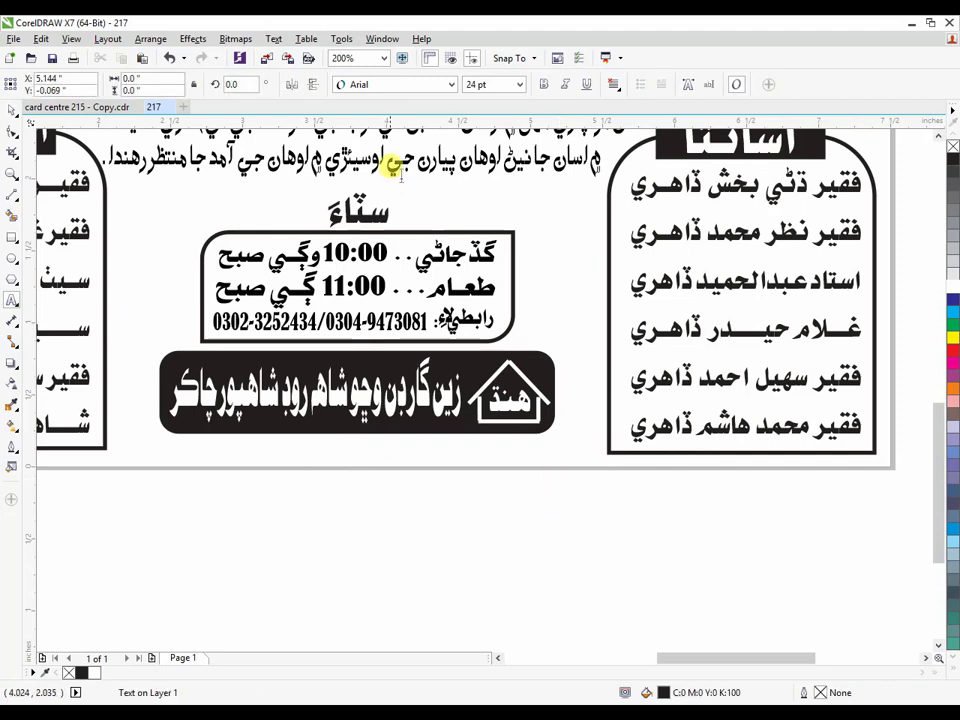
{"action": "left_click", "coordinate": [420, 84]}
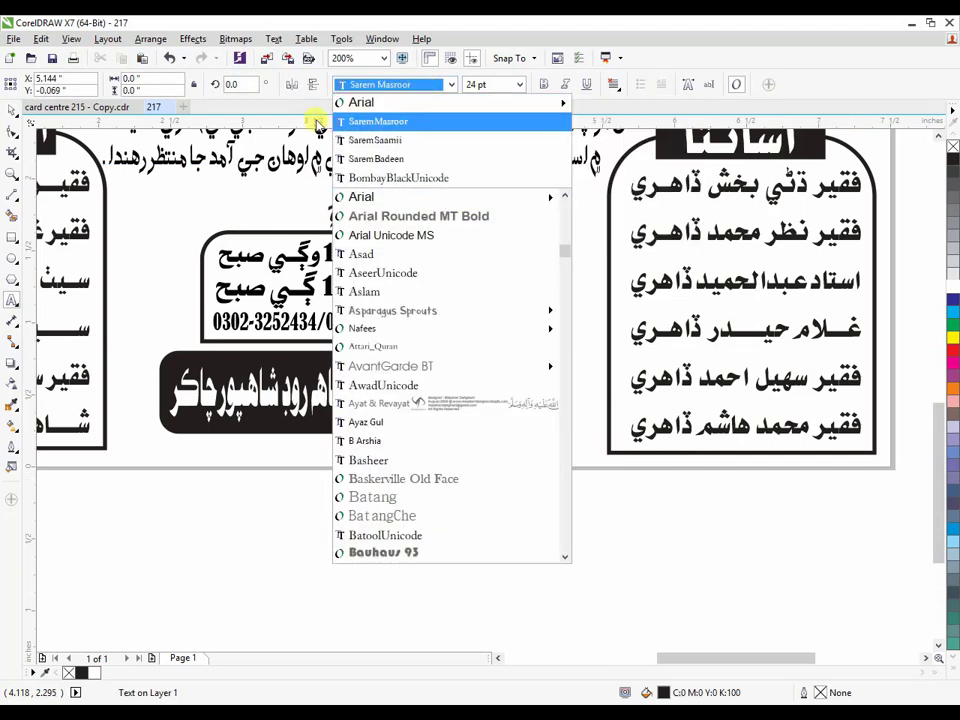
{"action": "left_click", "coordinate": [11, 112]}
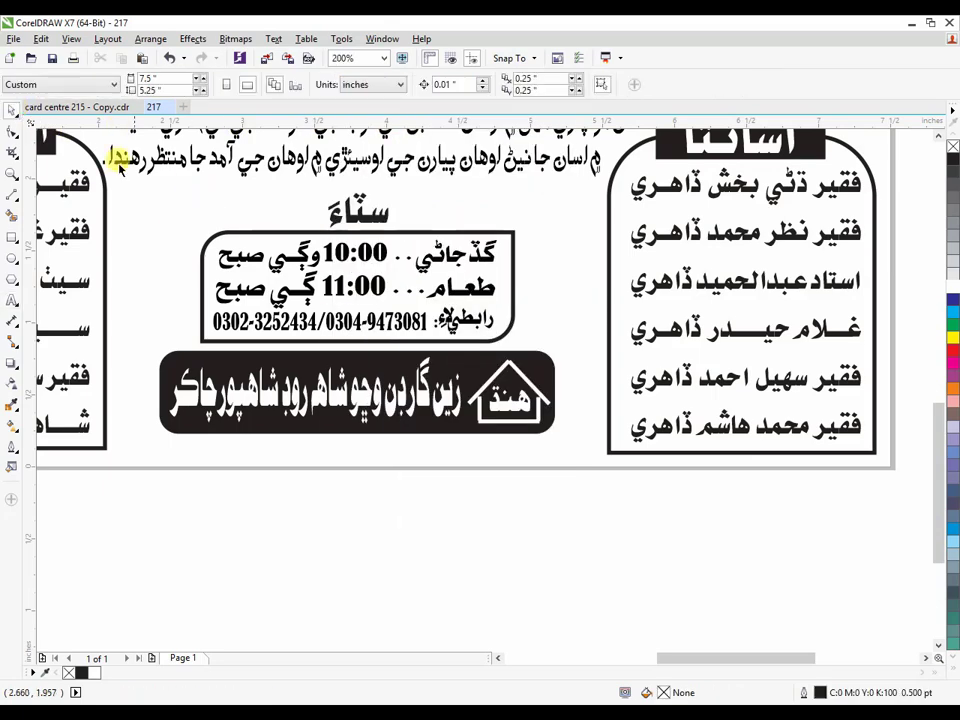
Step: Copy the card centre's credit line together with its phone numbers from beneath the banner in card centre 215 - Copy.cdr
{"action": "left_click", "coordinate": [87, 108]}
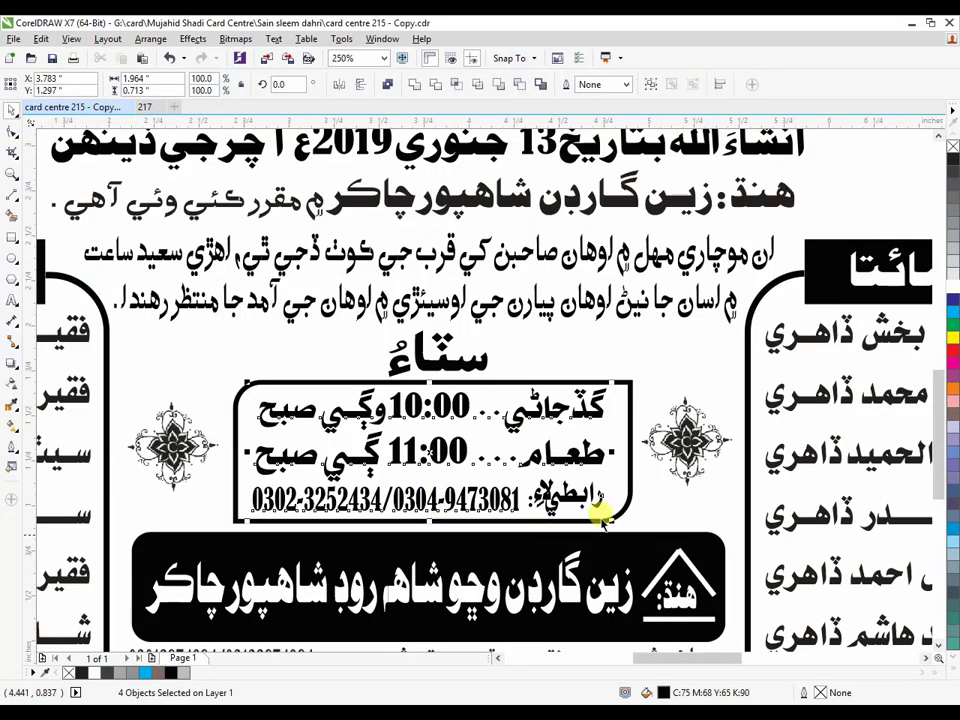
{"action": "left_click_drag", "start_coordinate": [939, 415], "coordinate": [938, 463]}
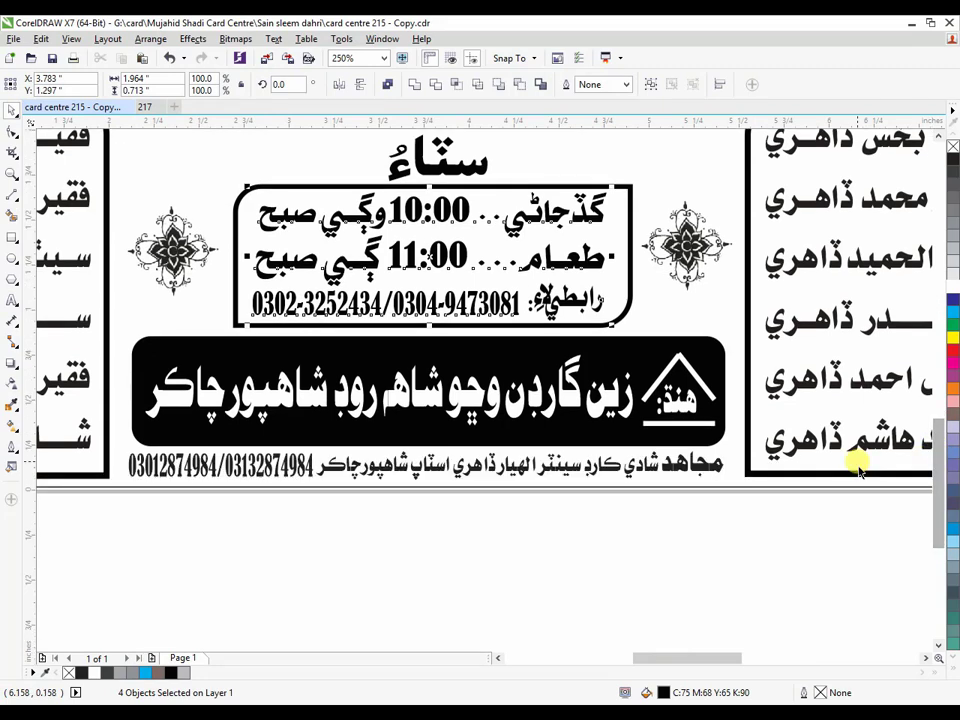
{"action": "left_click", "coordinate": [669, 467]}
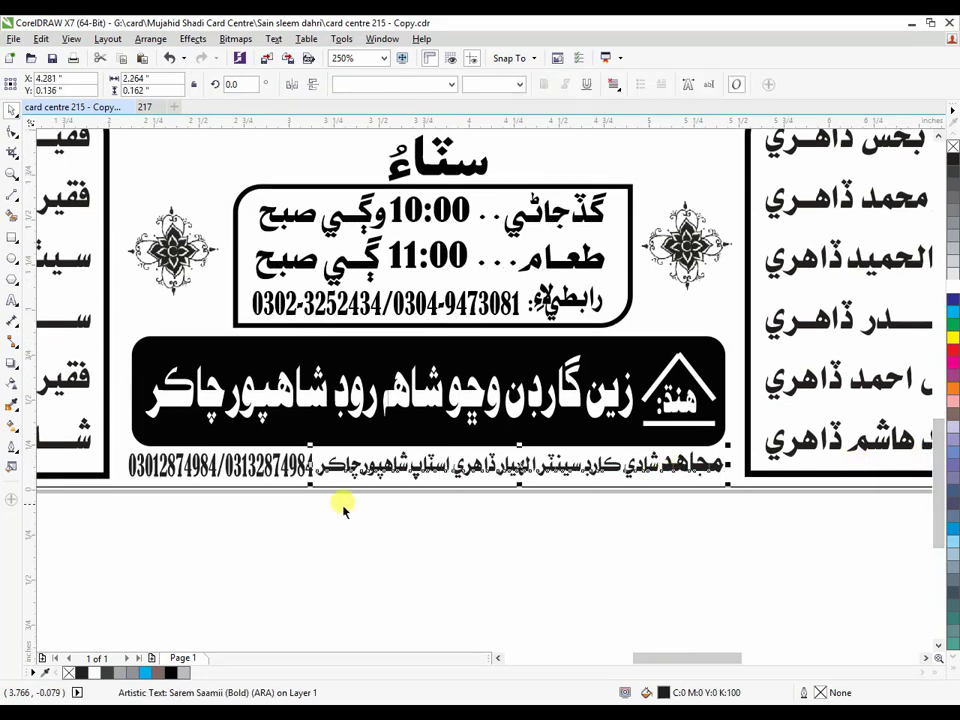
{"action": "left_click", "coordinate": [274, 467]}
{"action": "left_click", "coordinate": [491, 466], "text": "shift"}
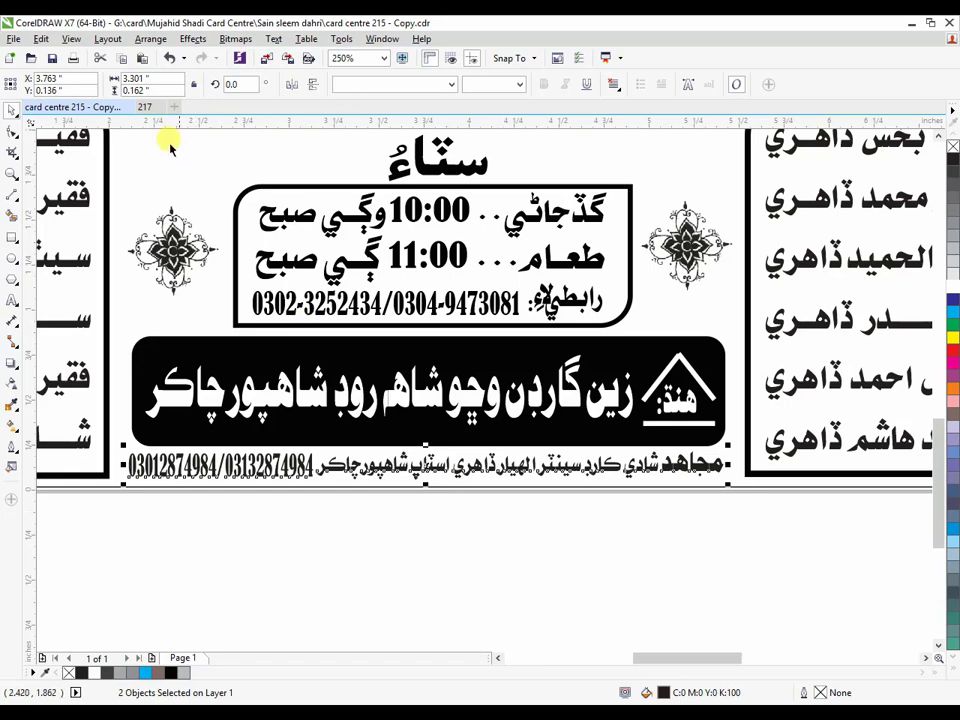
Step: Paste the card centre's credit line and phone numbers into document 217, beneath the black venue banner
{"action": "left_click", "coordinate": [145, 107]}
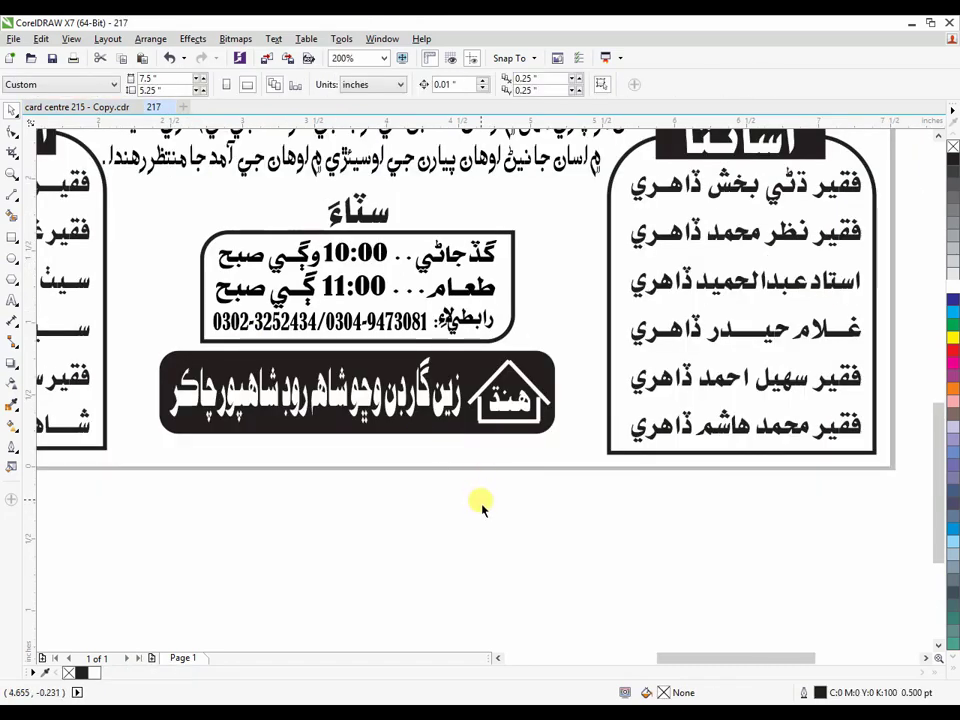
{"action": "key", "text": "ctrl+v"}
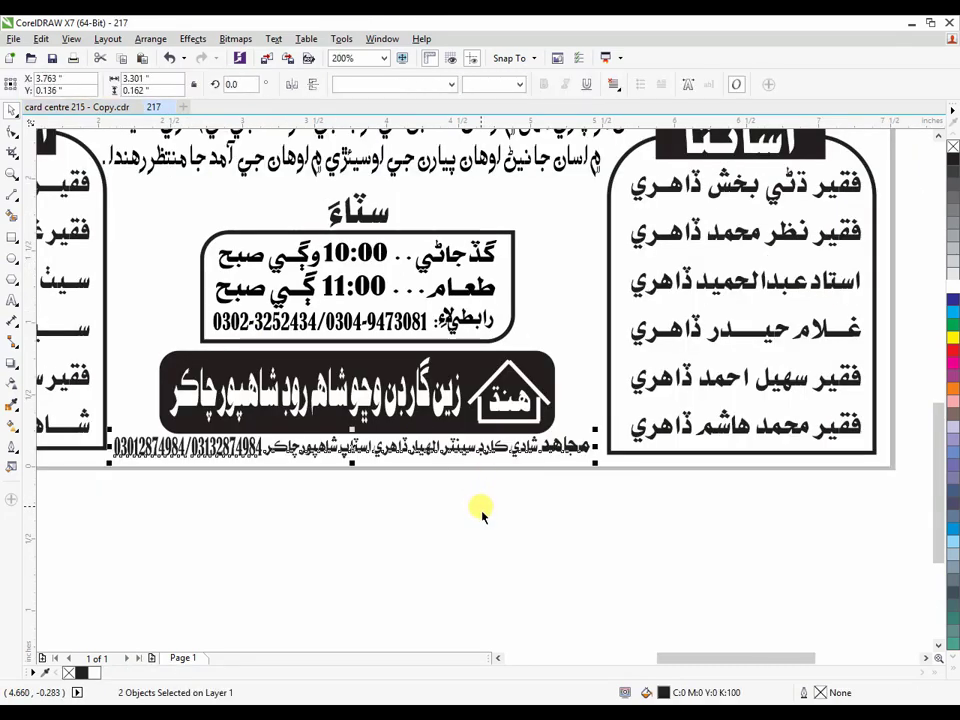
{"action": "left_click", "coordinate": [507, 539]}
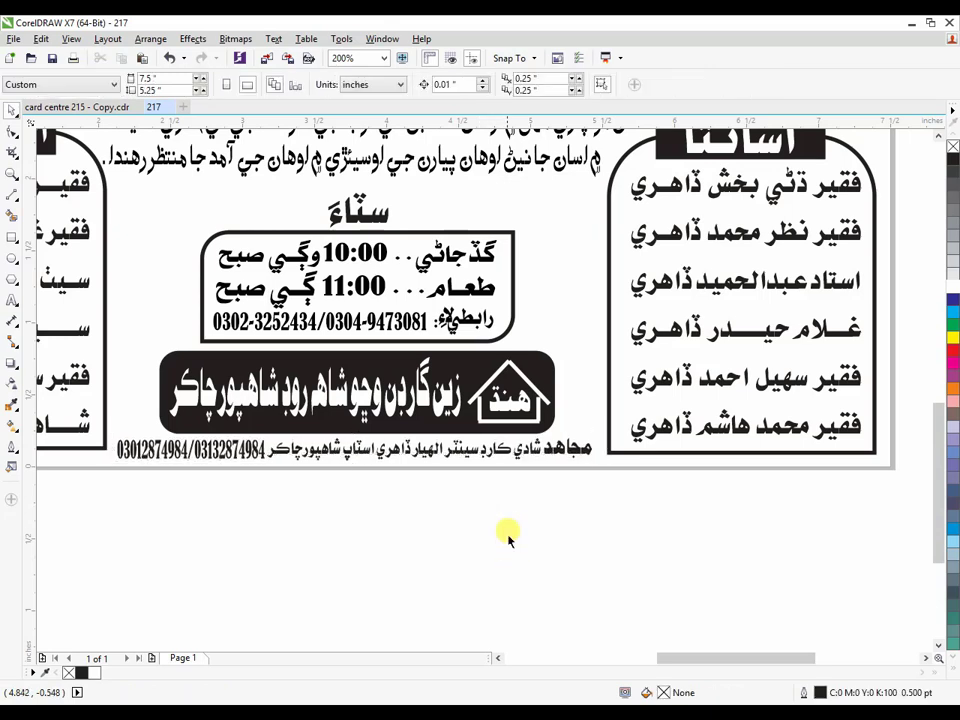
{"action": "scroll", "coordinate": [507, 539], "scroll_direction": "down", "scroll_amount": 2}
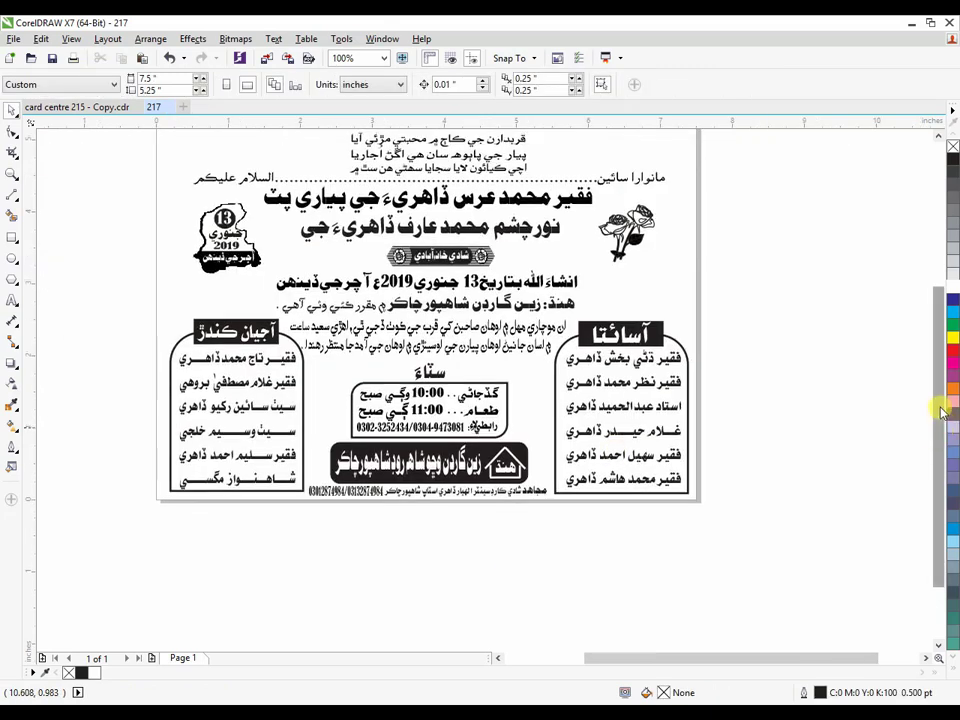
{"action": "scroll", "coordinate": [941, 412], "scroll_direction": "up", "scroll_amount": 2}
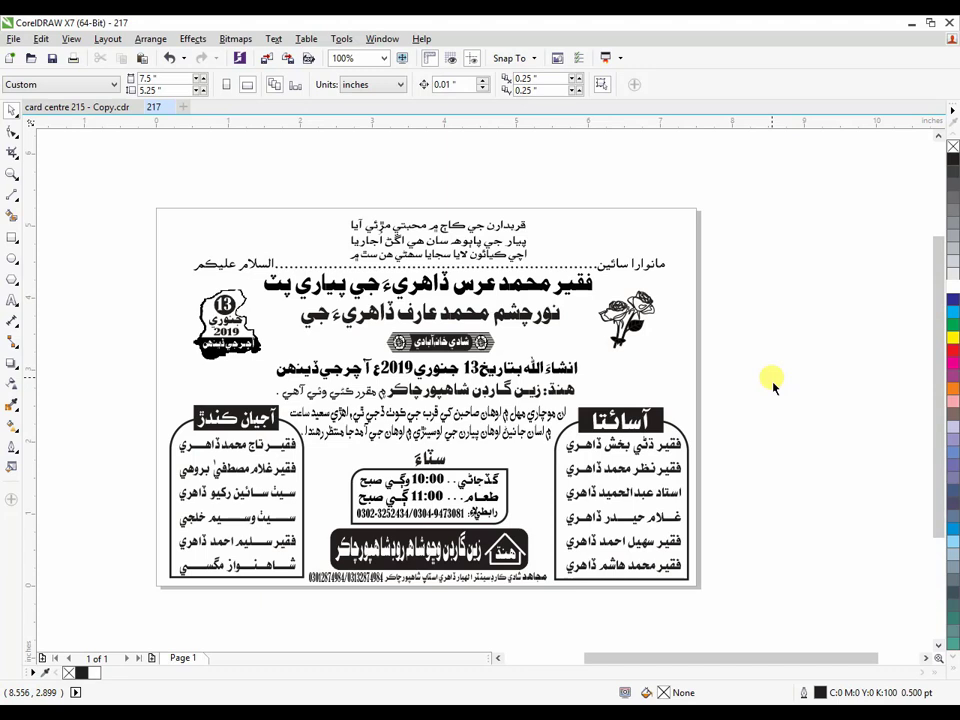